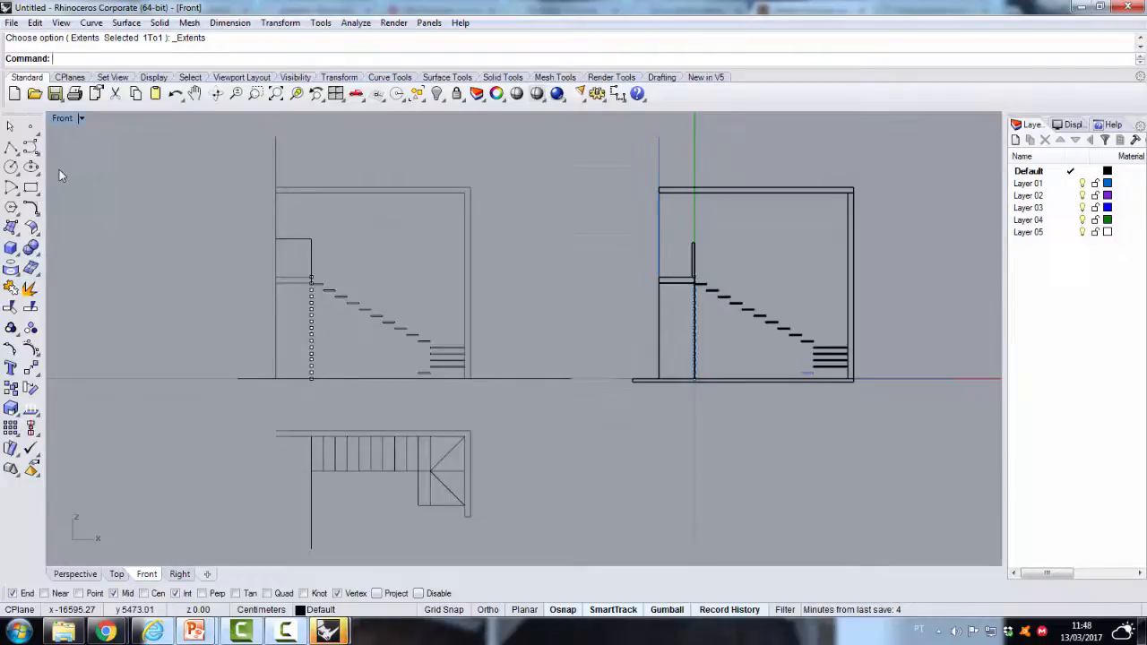
Maximize the Perspective view and hide the whole 3D stair model together with its construction curves and points
key("ctrl+m")
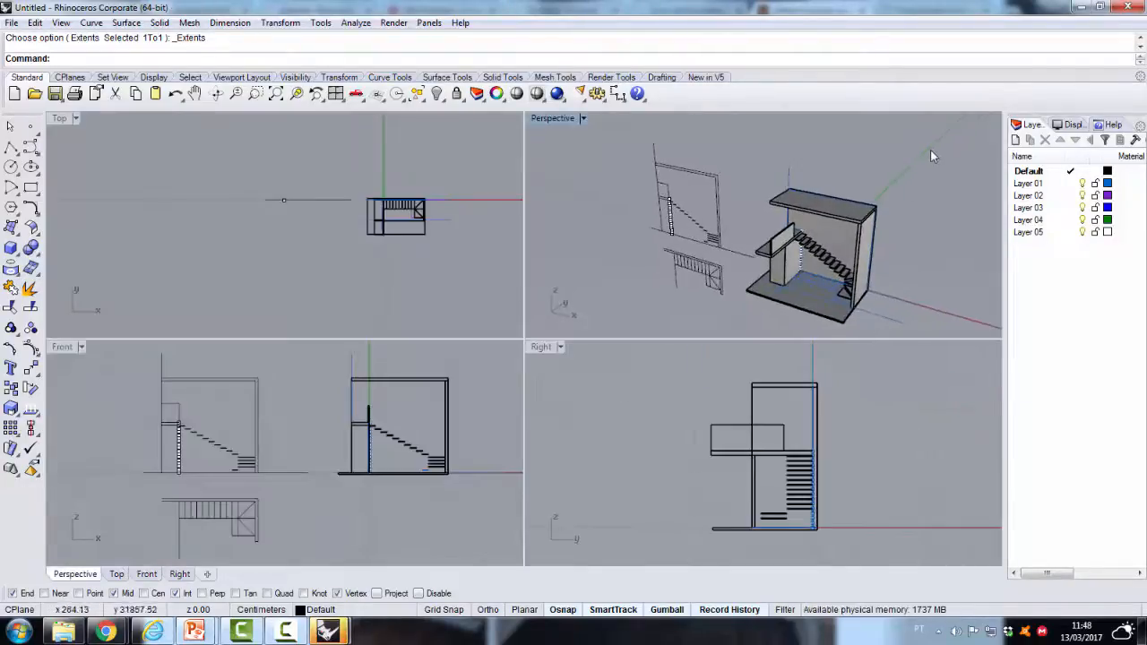
double_click(567, 118)
mouse_move(645, 341)
right_mouse_down()
mouse_move(686, 363)
mouse_move(660, 346)
right_mouse_up()
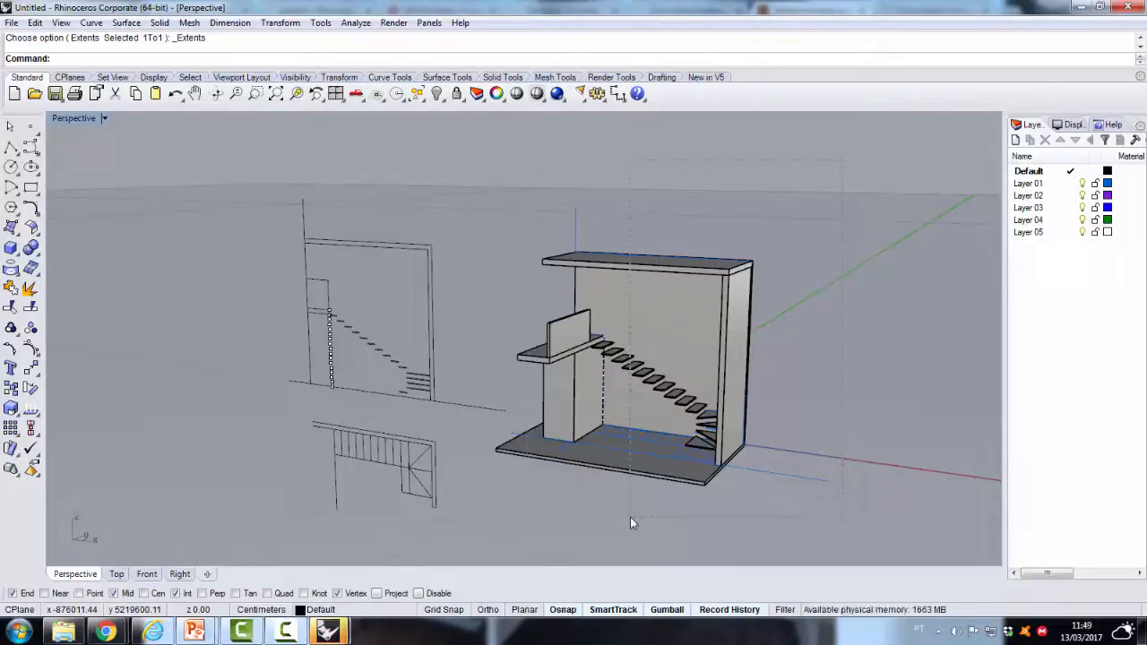
key("ctrl+a")
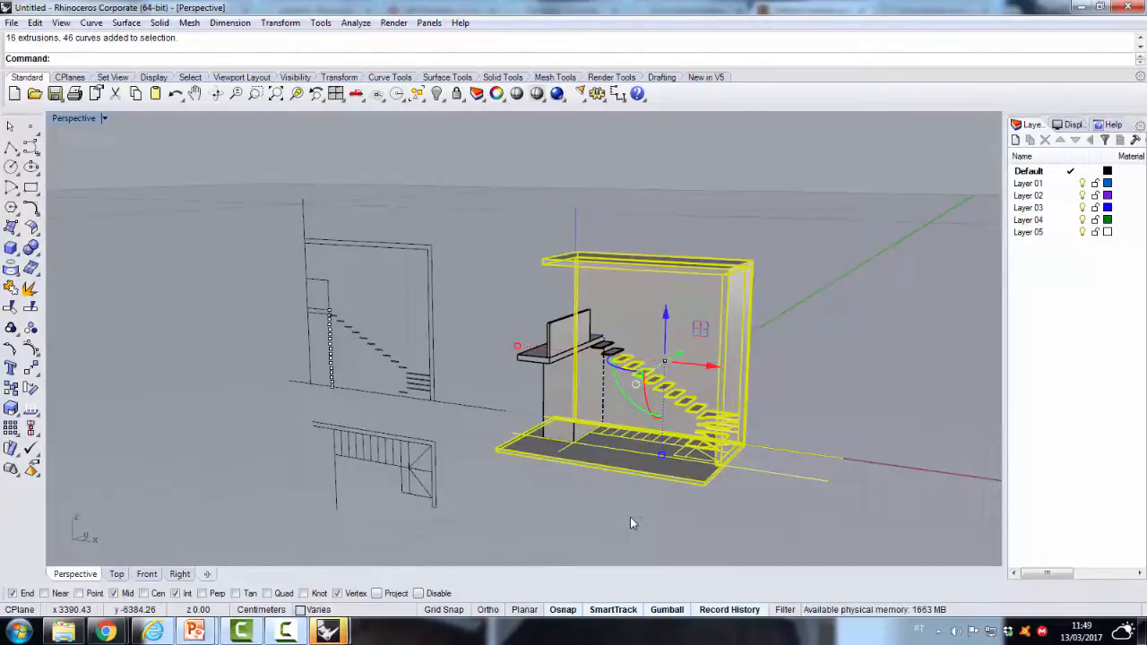
left_click(446, 215)
left_click_drag(654, 511, 803, 511)
left_click_drag(475, 171, 875, 543)
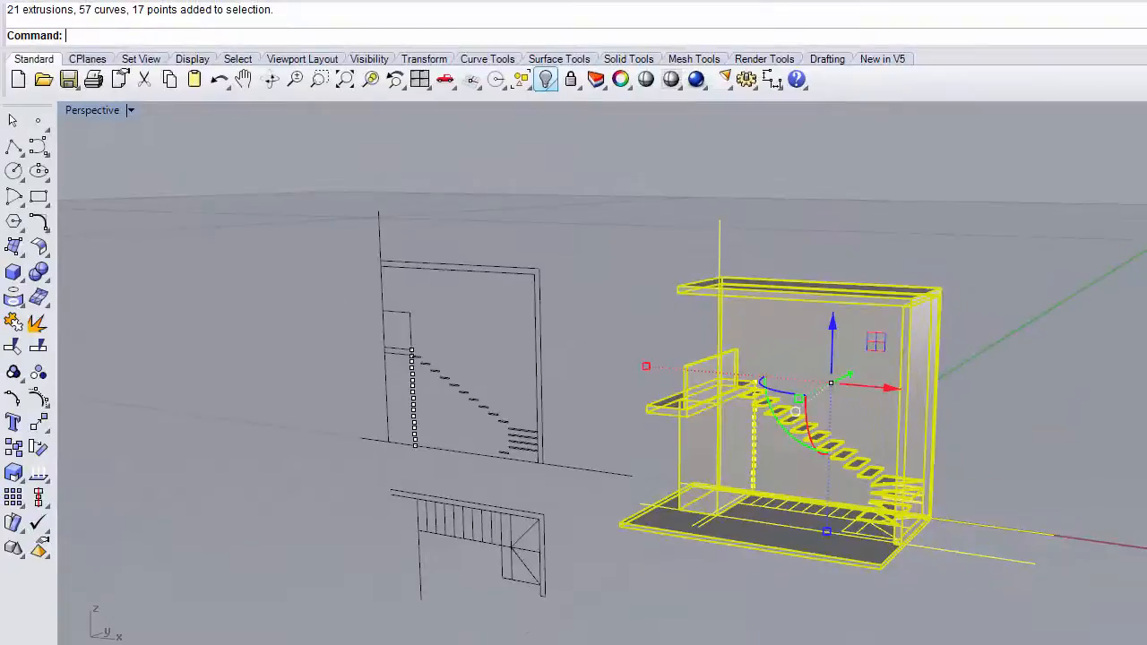
left_click(546, 79)
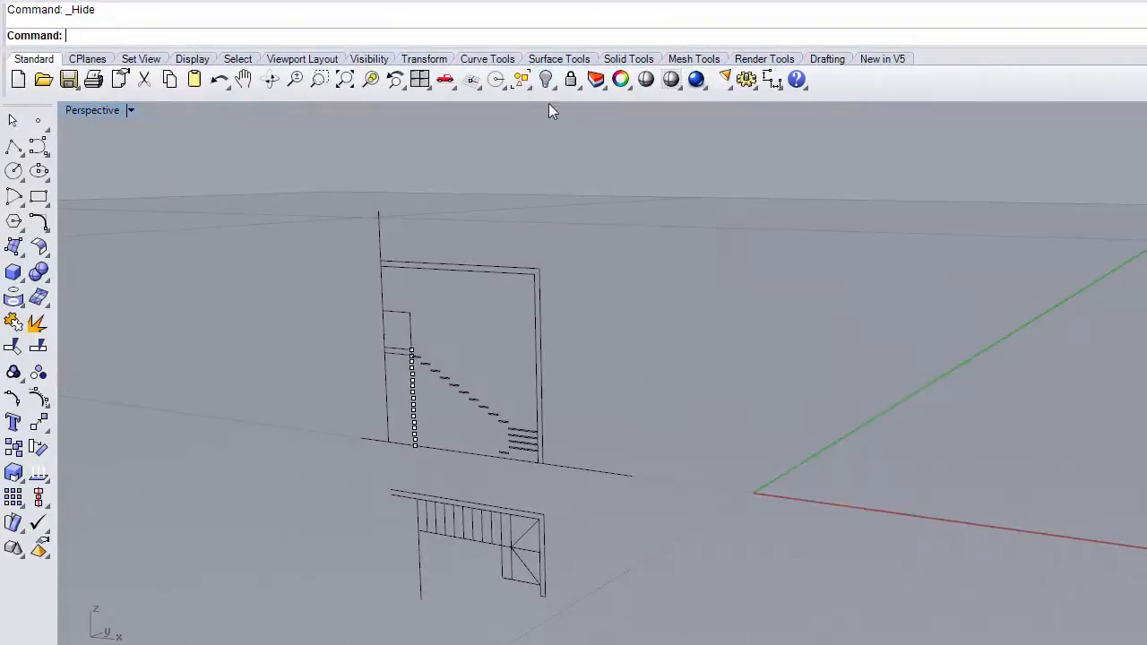
right_click(547, 80)
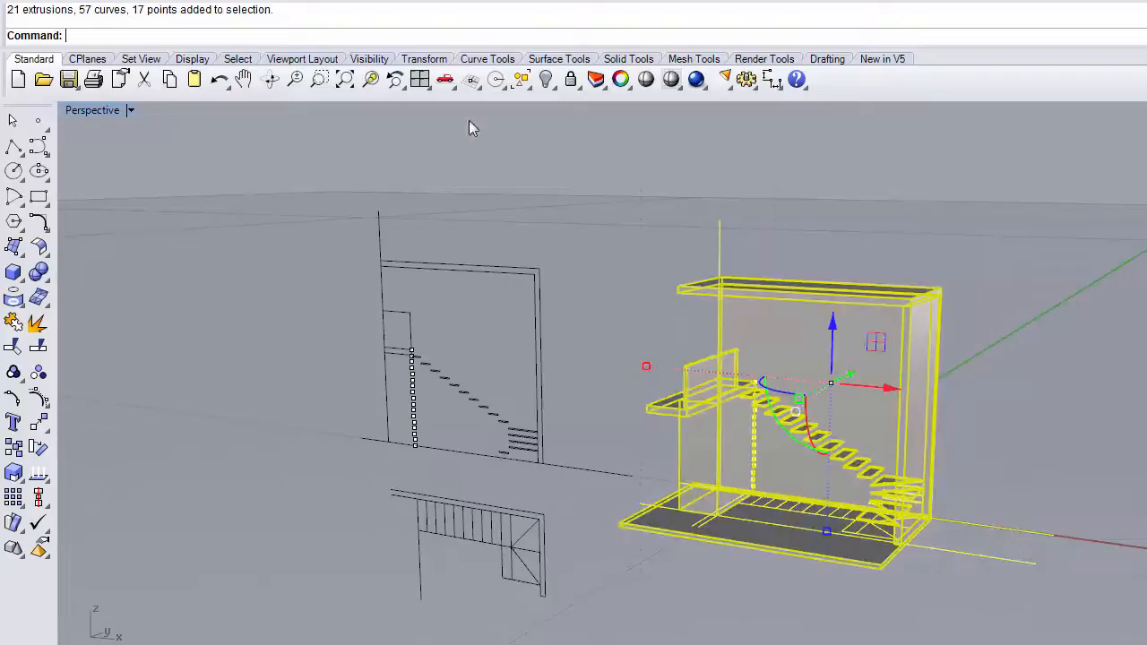
left_click(546, 79)
Check whether the curves of the 2D stair plan are grouped as one object
right_click_drag(622, 385, 607, 435)
scroll(399, 517, "up", 5)
scroll(430, 493, "down", 7)
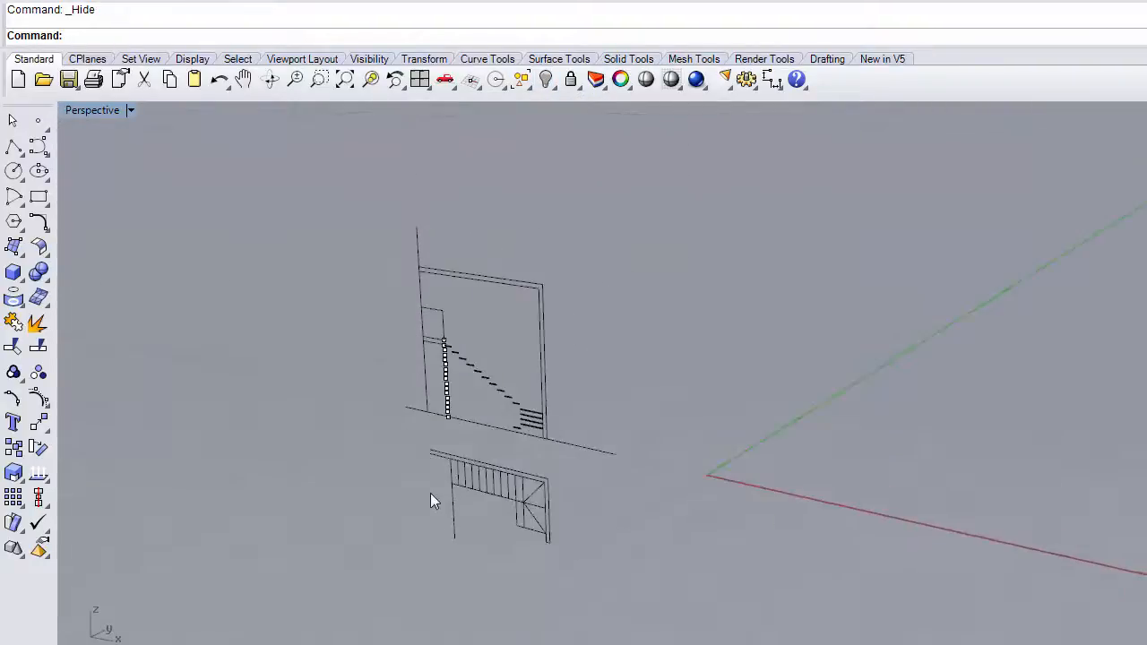
right_click_drag(430, 494, 477, 478)
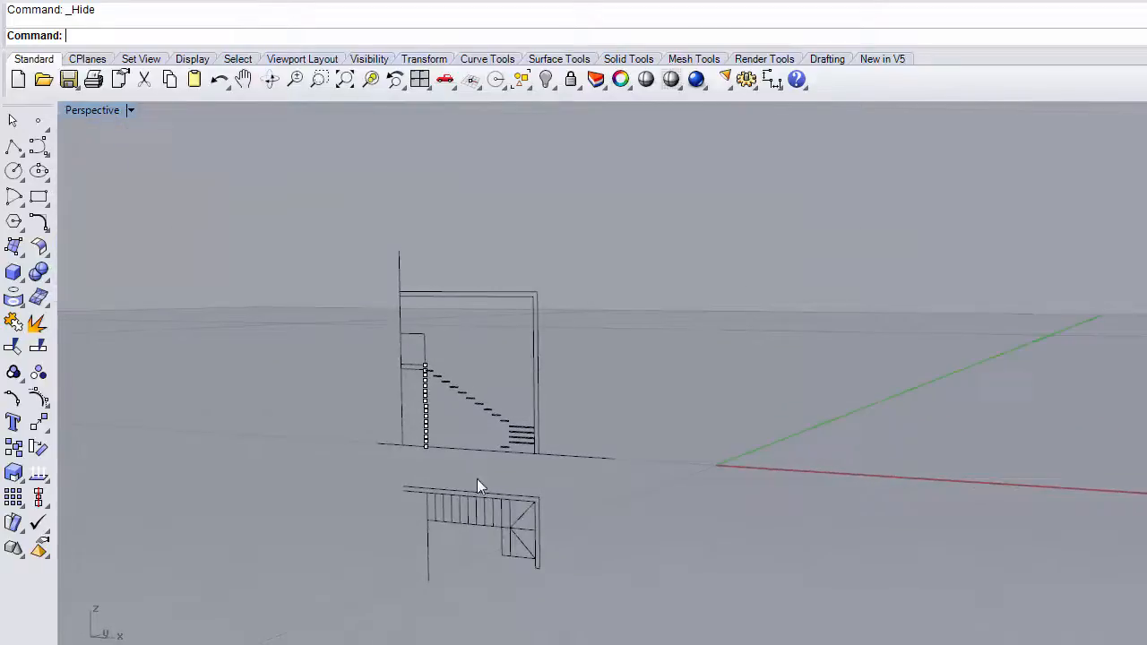
left_click(515, 509)
key("Escape")
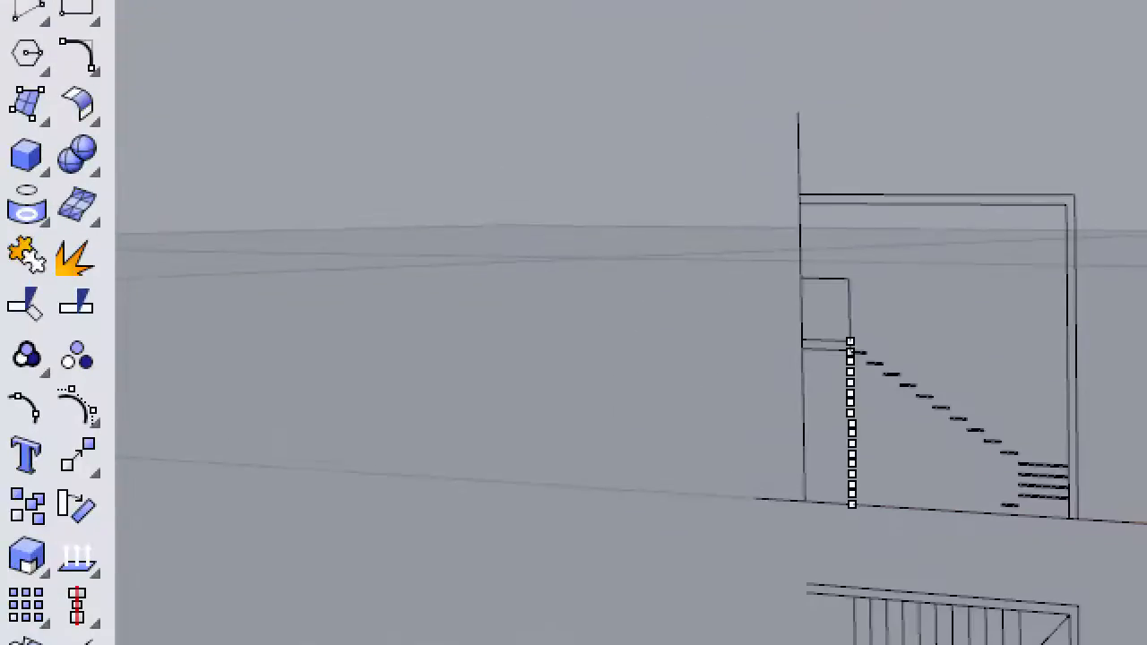
left_click_drag(2, 396, 129, 388)
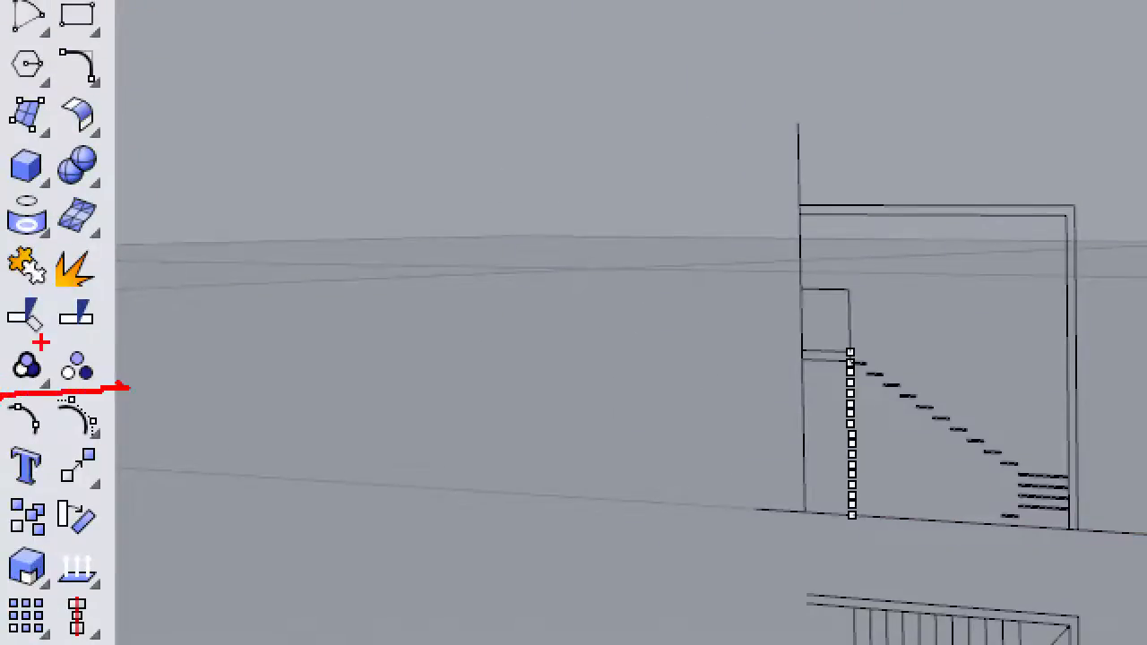
left_click_drag(24, 326, 21, 348)
left_click_drag(93, 332, 79, 353)
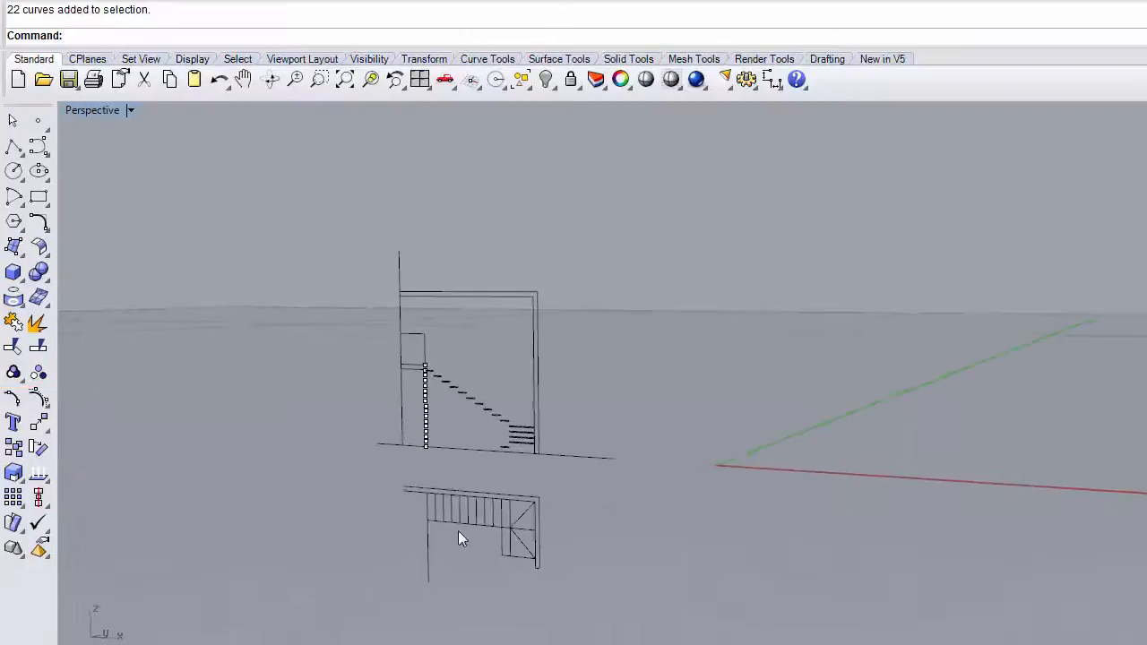
left_click(482, 527)
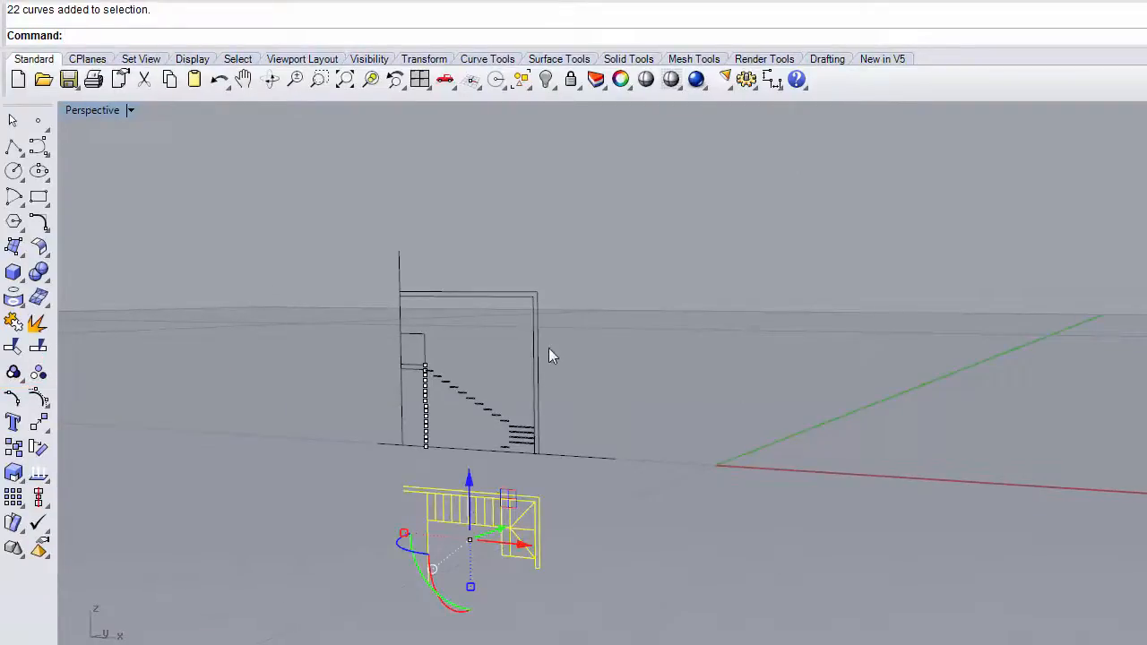
key("Escape")
Group all curves and points of the stair section drawing above the plan
left_click(513, 296)
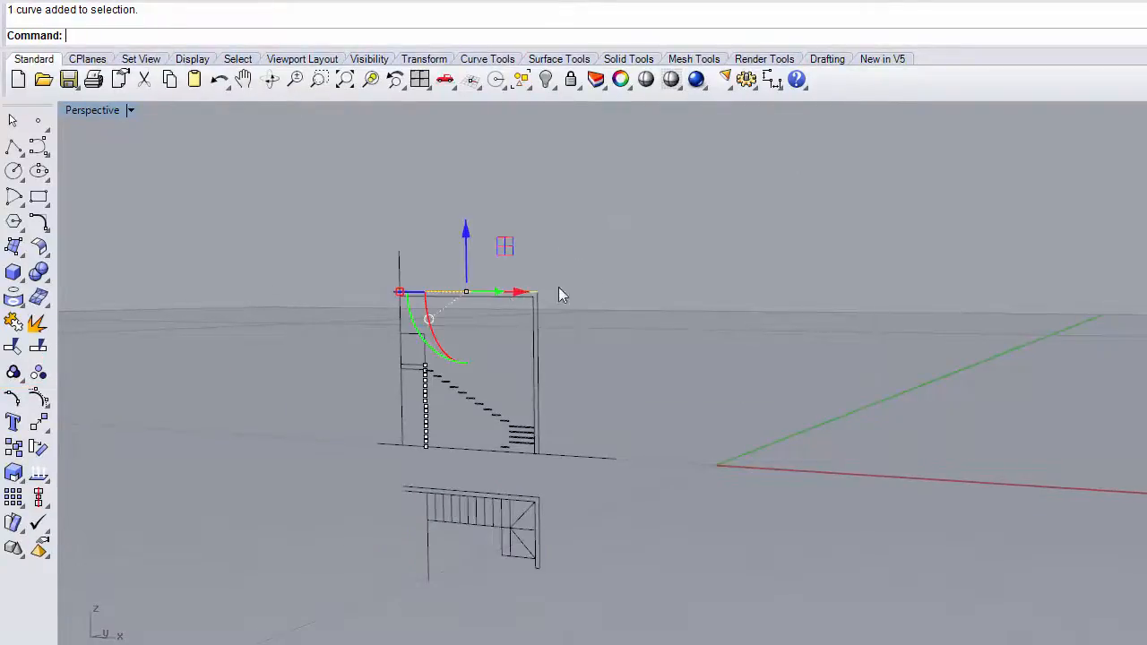
key("Escape")
left_click_drag(340, 470, 341, 470)
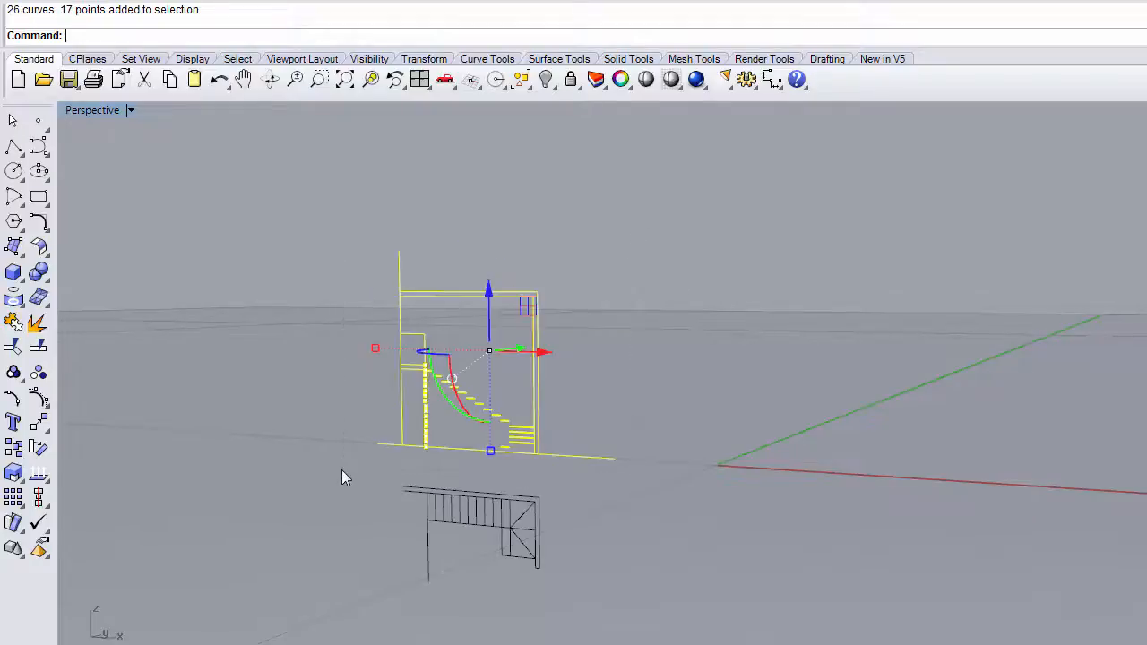
left_click(14, 372)
left_click(187, 353)
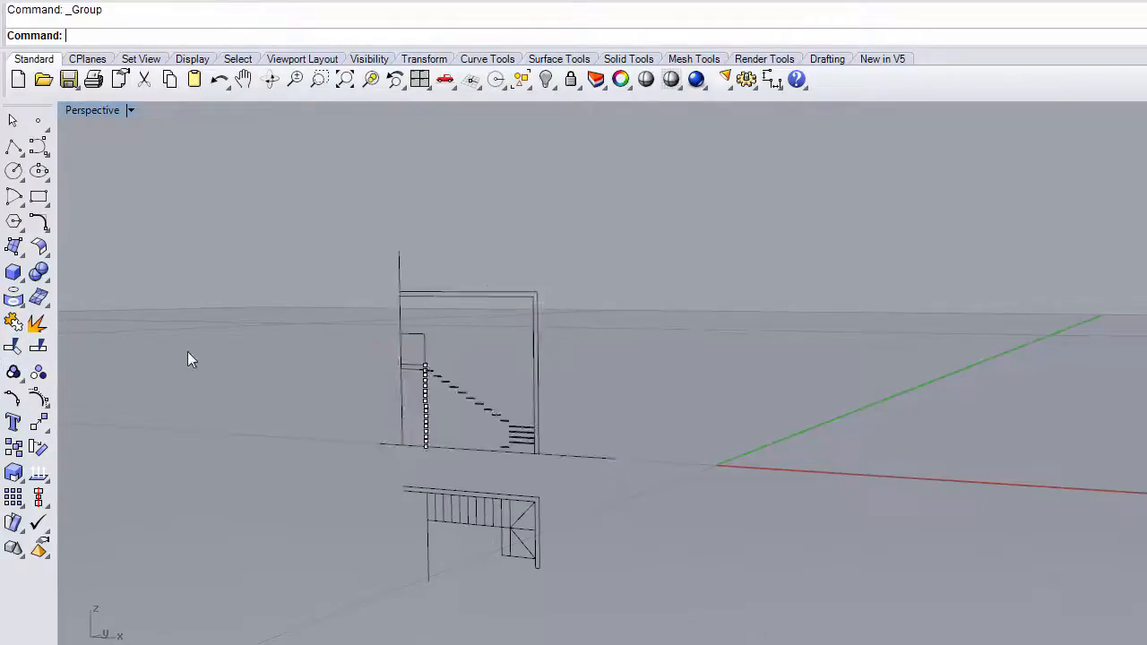
Move the grouped stair plan from its inner wall corner to the base of the section's inner wall line on the ground
double_click(93, 111)
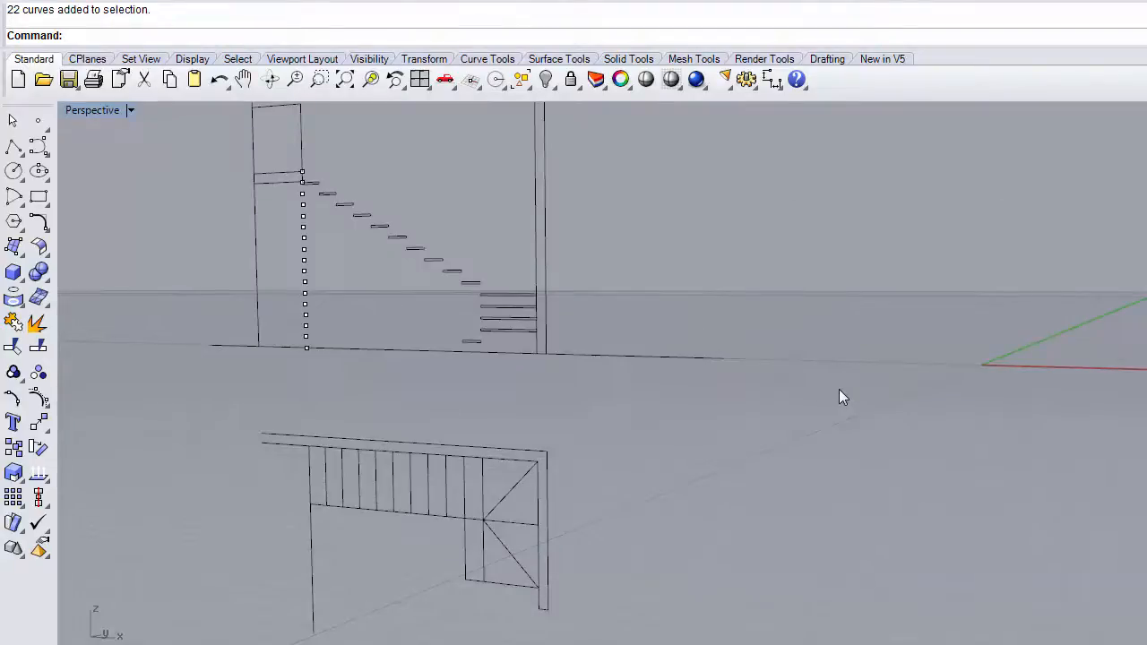
right_click_drag(599, 466, 584, 469)
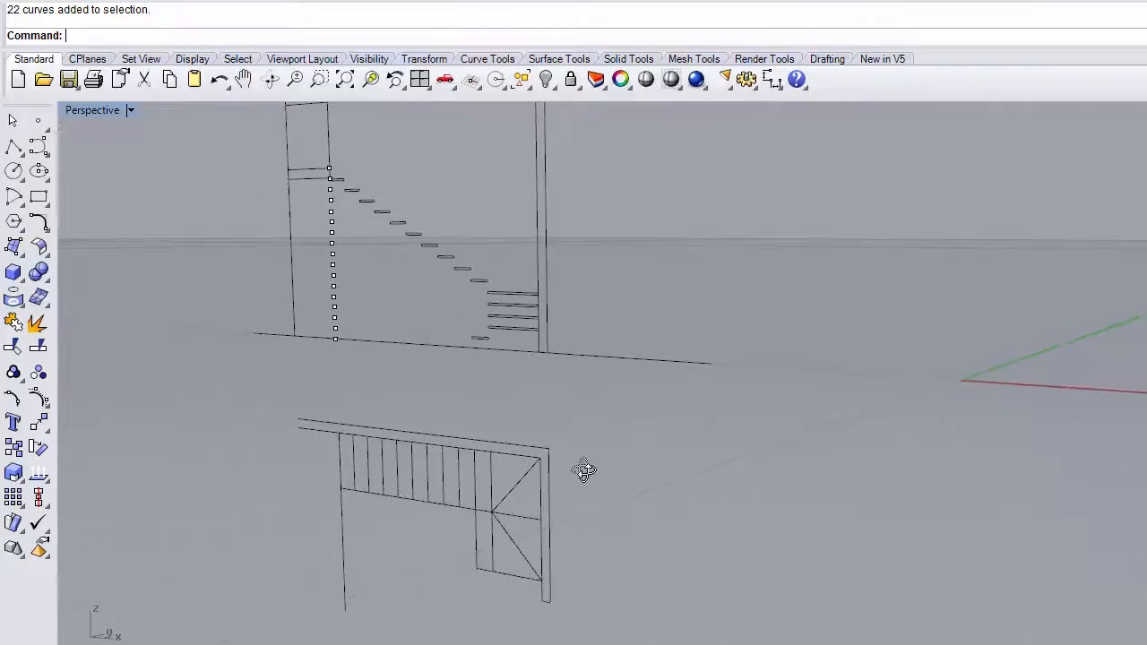
left_click(529, 464)
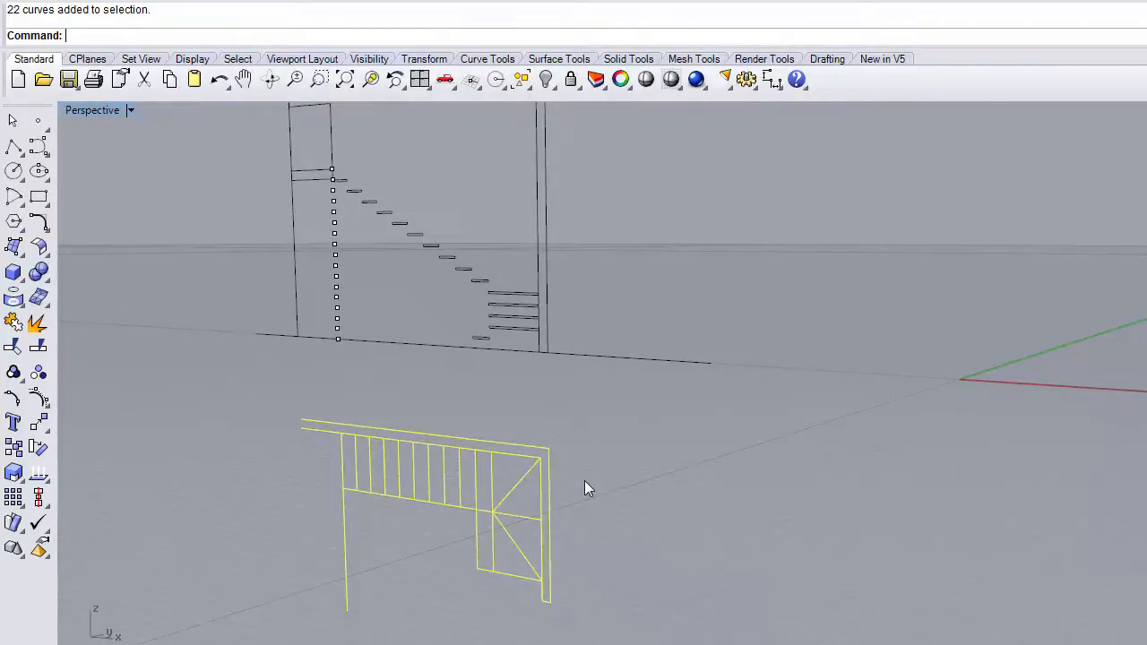
mouse_move(623, 500)
right_mouse_down()
mouse_move(505, 456)
mouse_move(615, 506)
right_mouse_up()
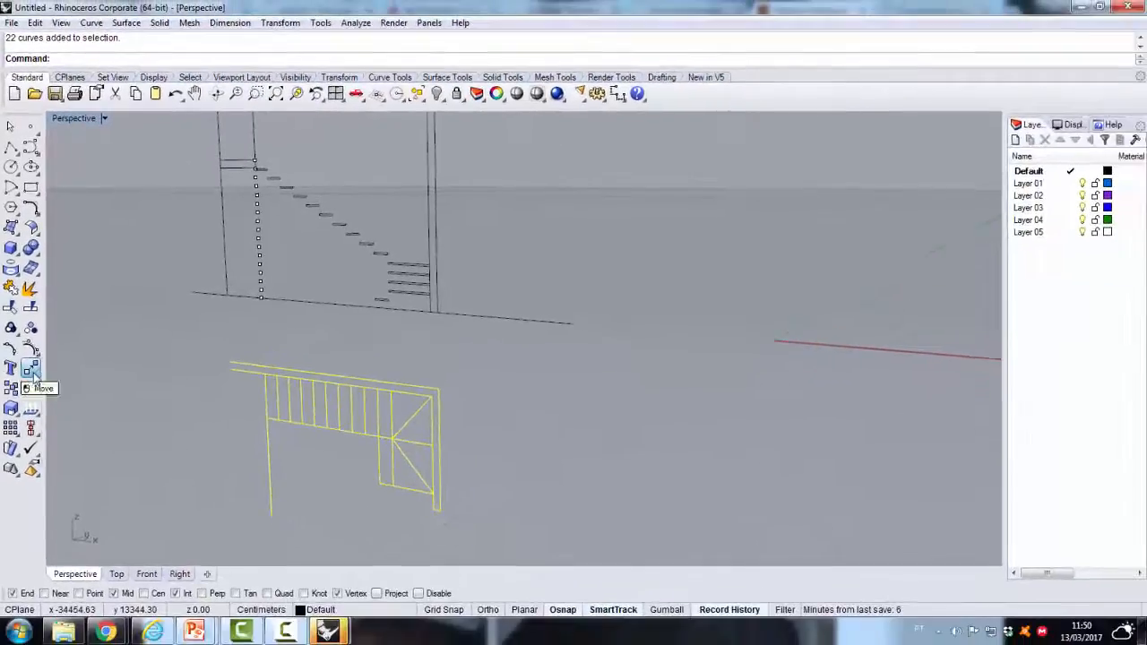
left_click(32, 373)
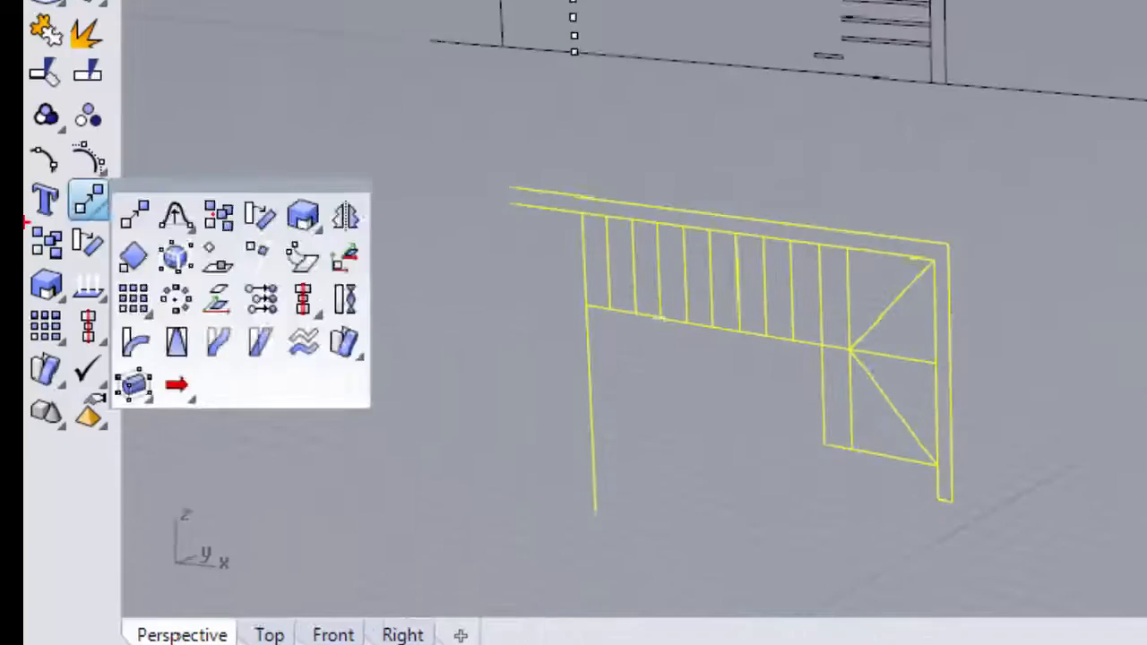
left_click(239, 218)
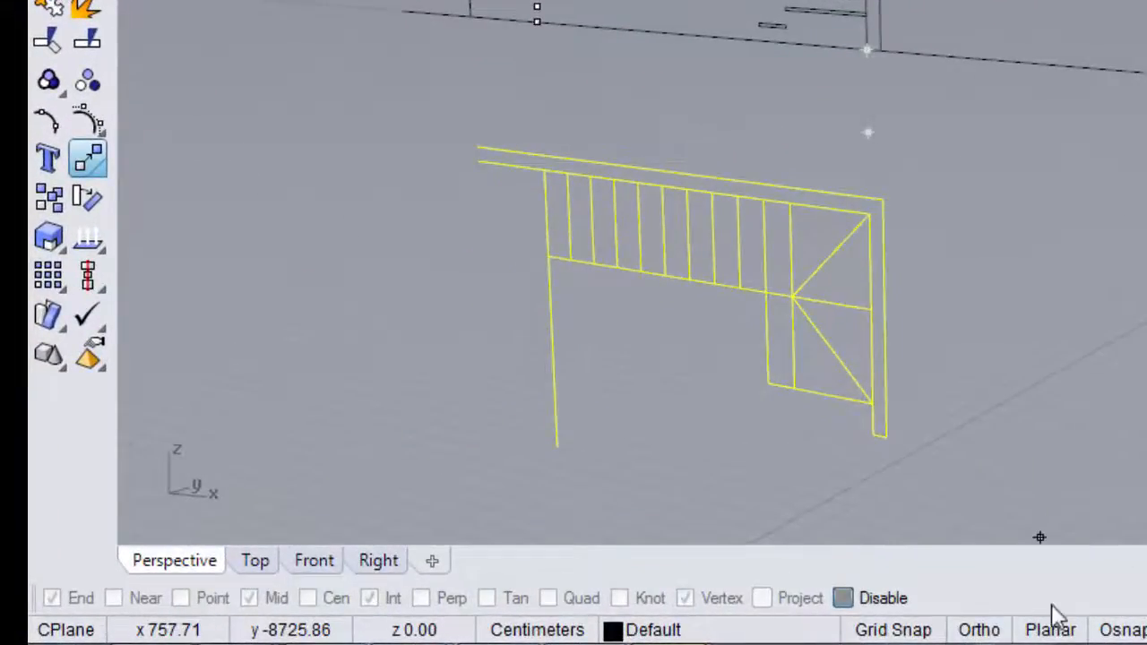
left_click(1123, 631)
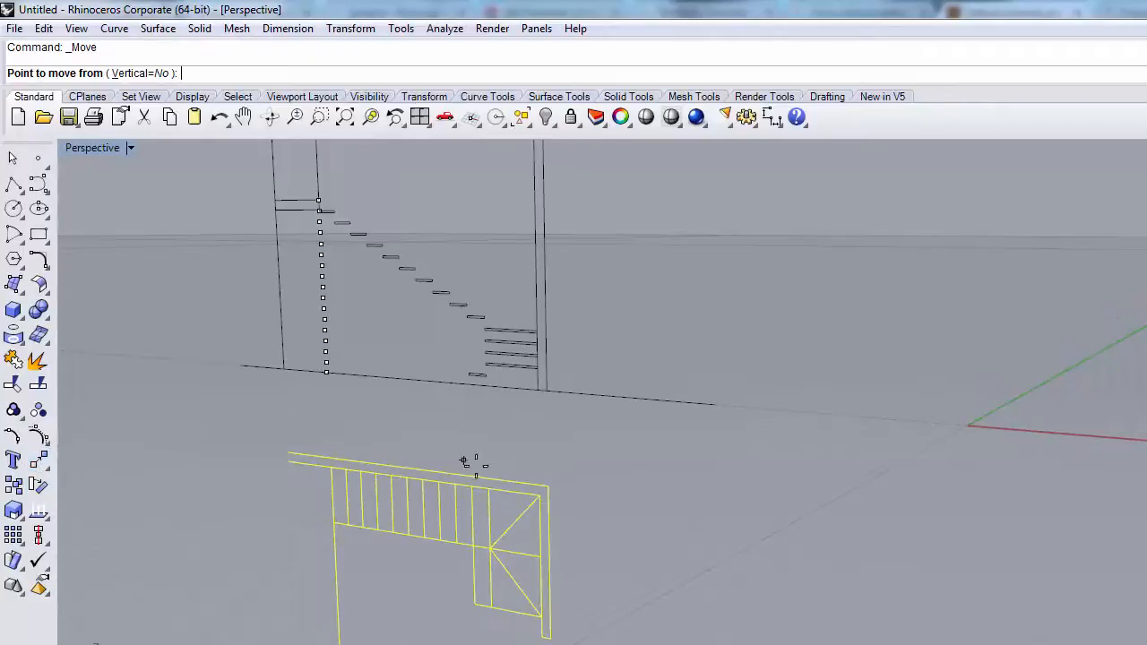
left_click(538, 491)
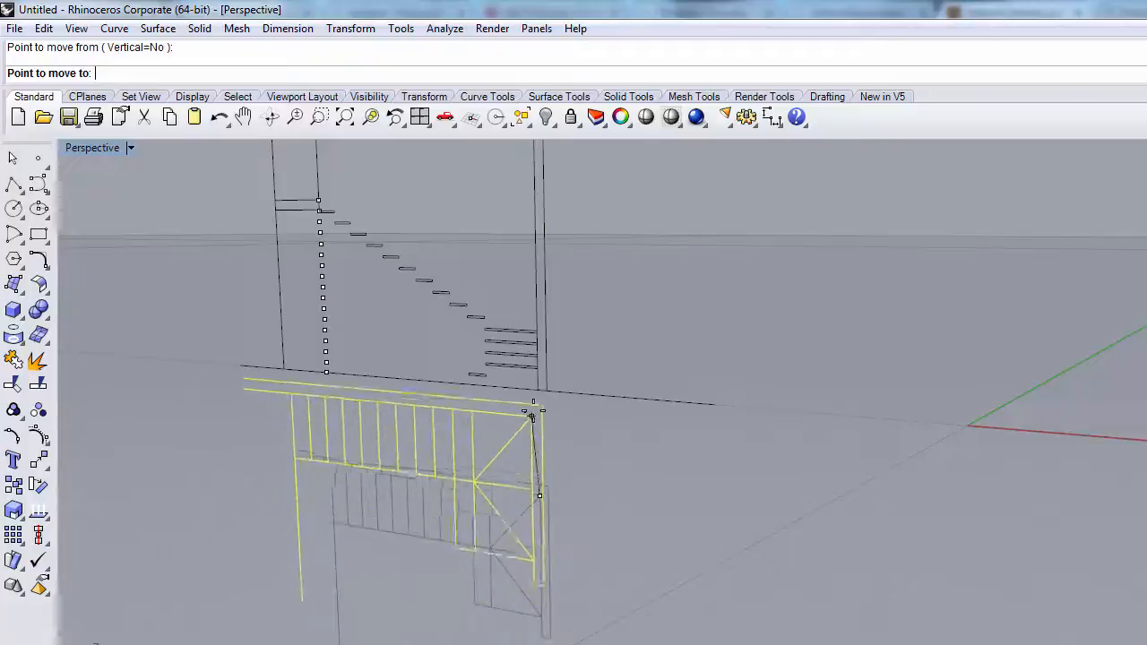
left_click(538, 392)
key("Escape")
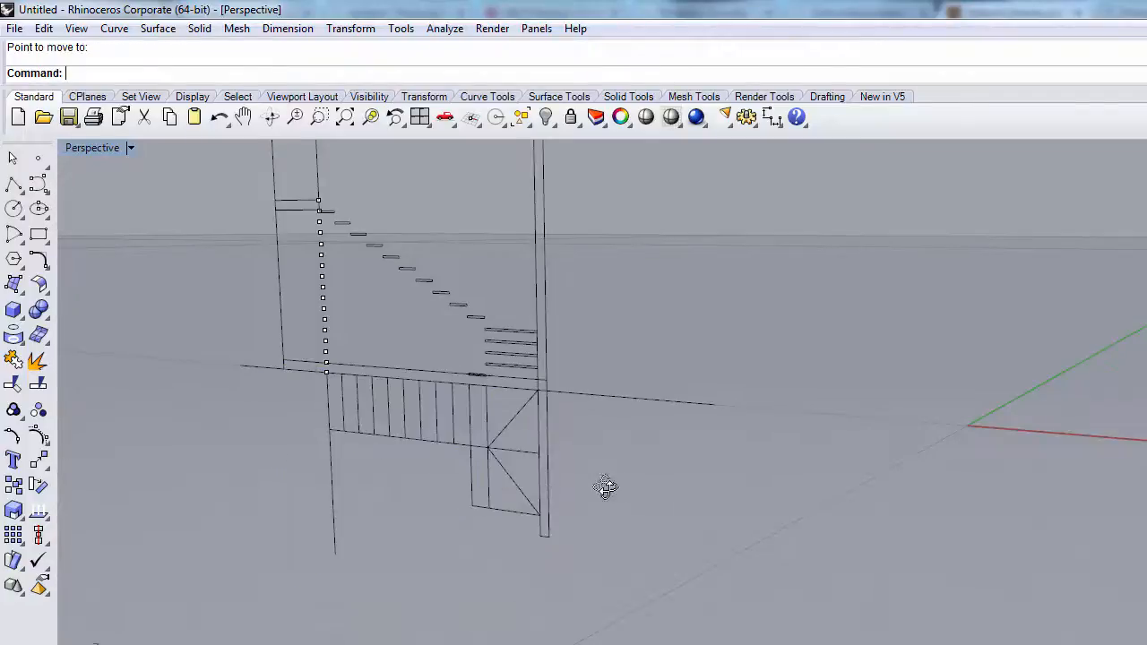
Examine how the moved plan meets the section and check that each drawing selects as its own group
right_click_drag(606, 488, 578, 507)
scroll(578, 504, "down", 7)
scroll(577, 405, "up", 7)
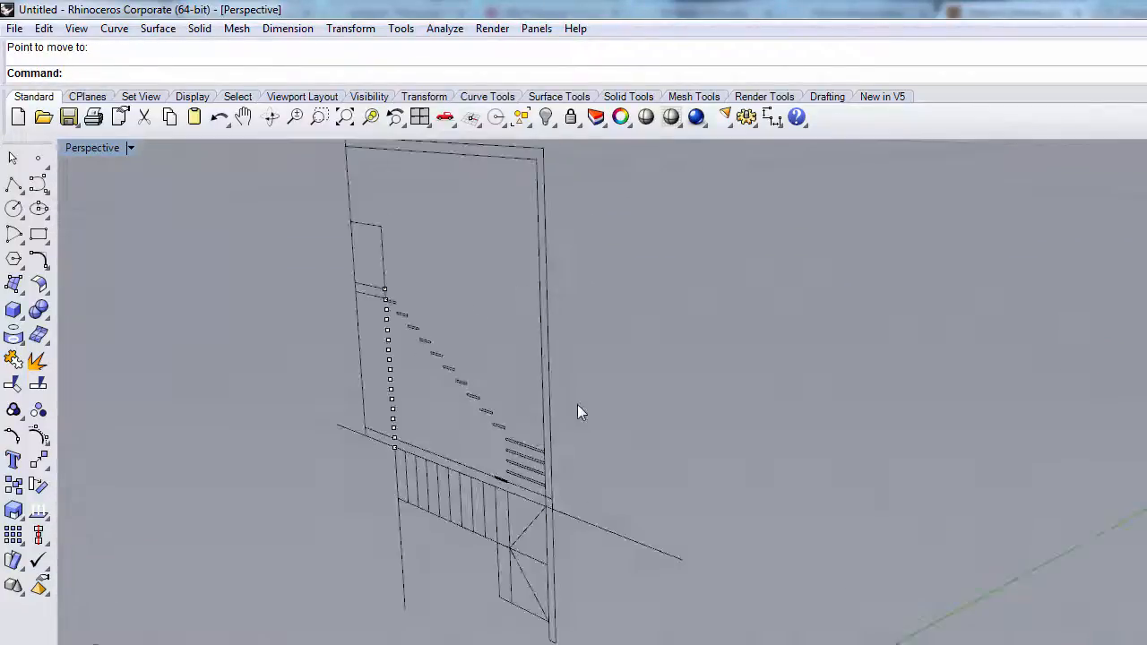
left_click(517, 550)
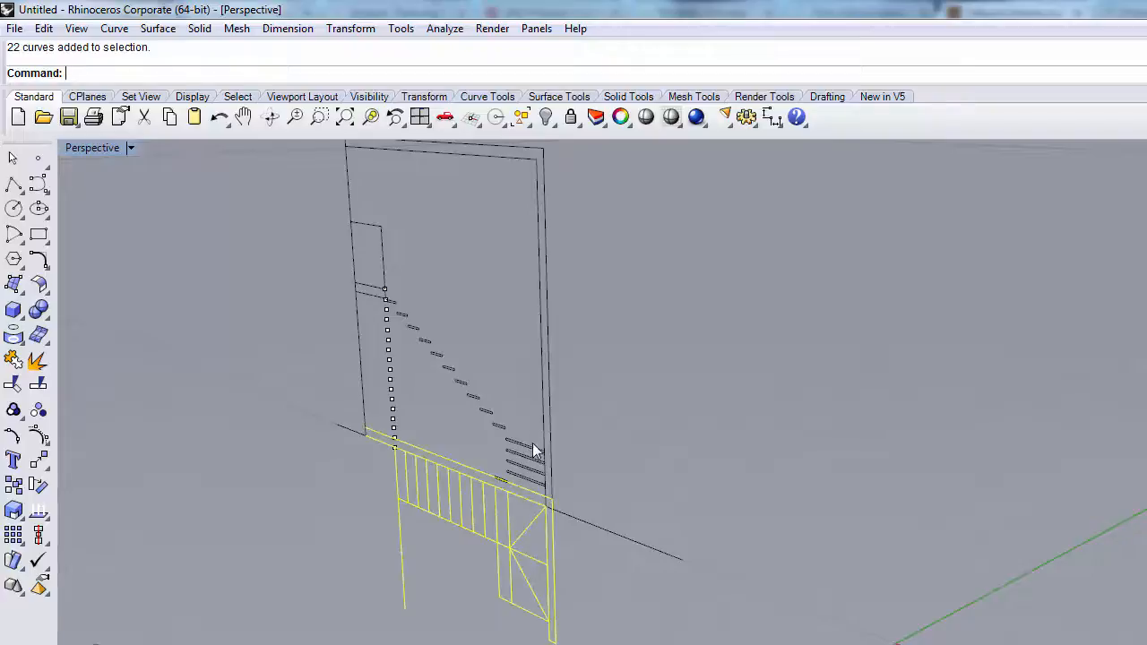
left_click(532, 446)
key("Escape")
scroll(626, 526, "down", 8)
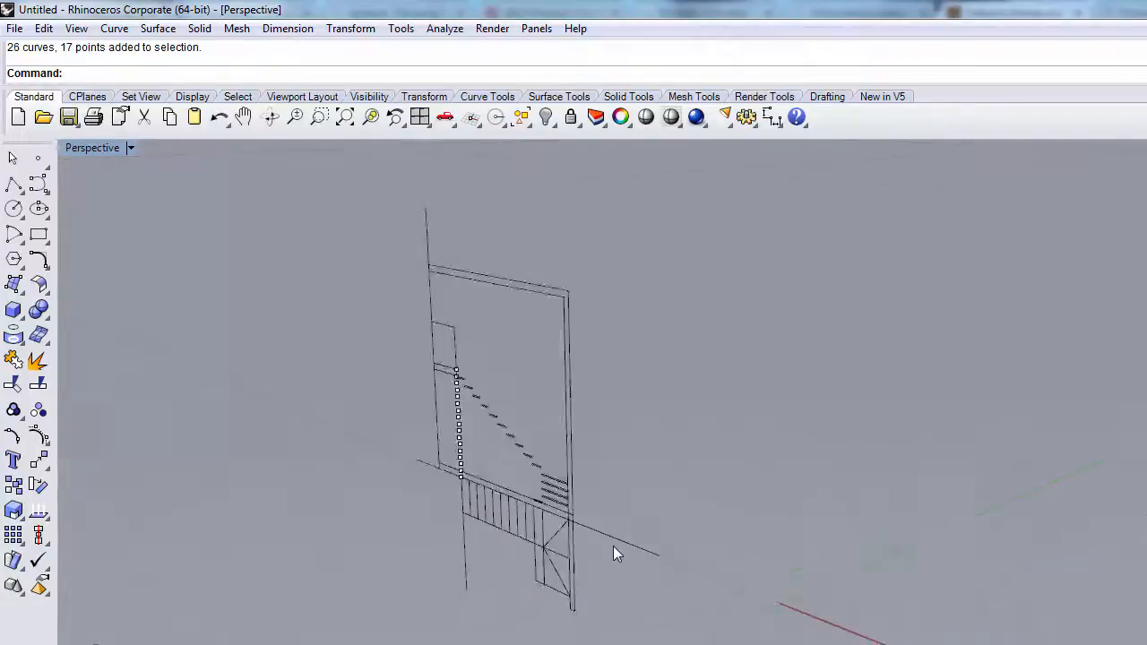
Rotate the stair plan -90 degrees in the Right view about the ground-line point it shares with the section, and return to four viewports
left_click(578, 553)
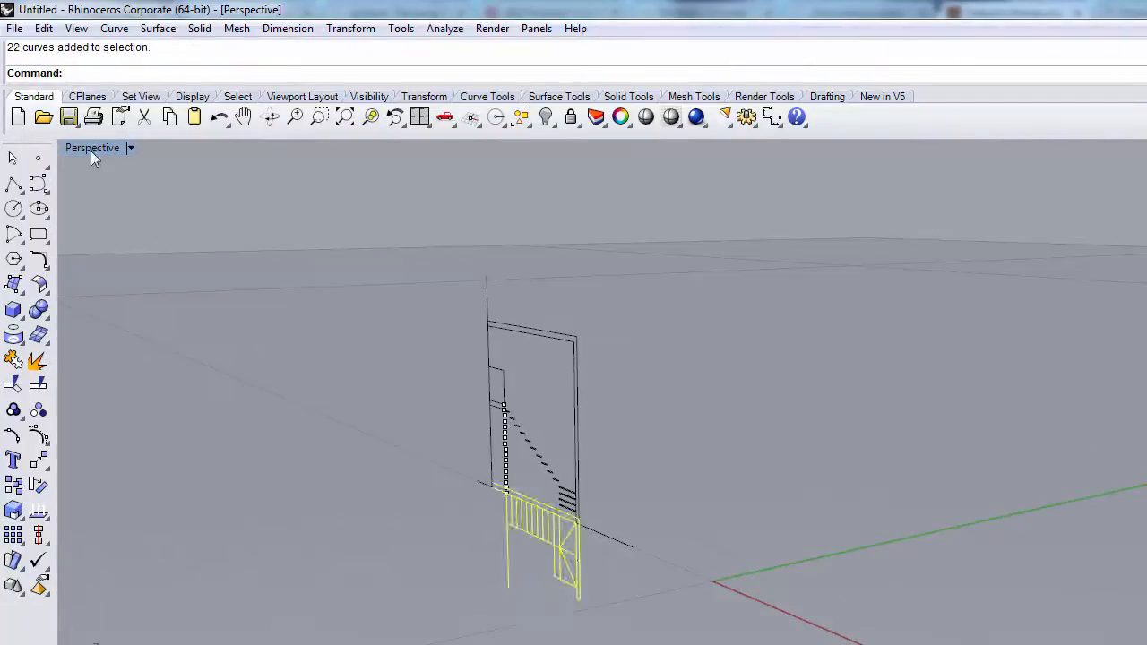
double_click(91, 148)
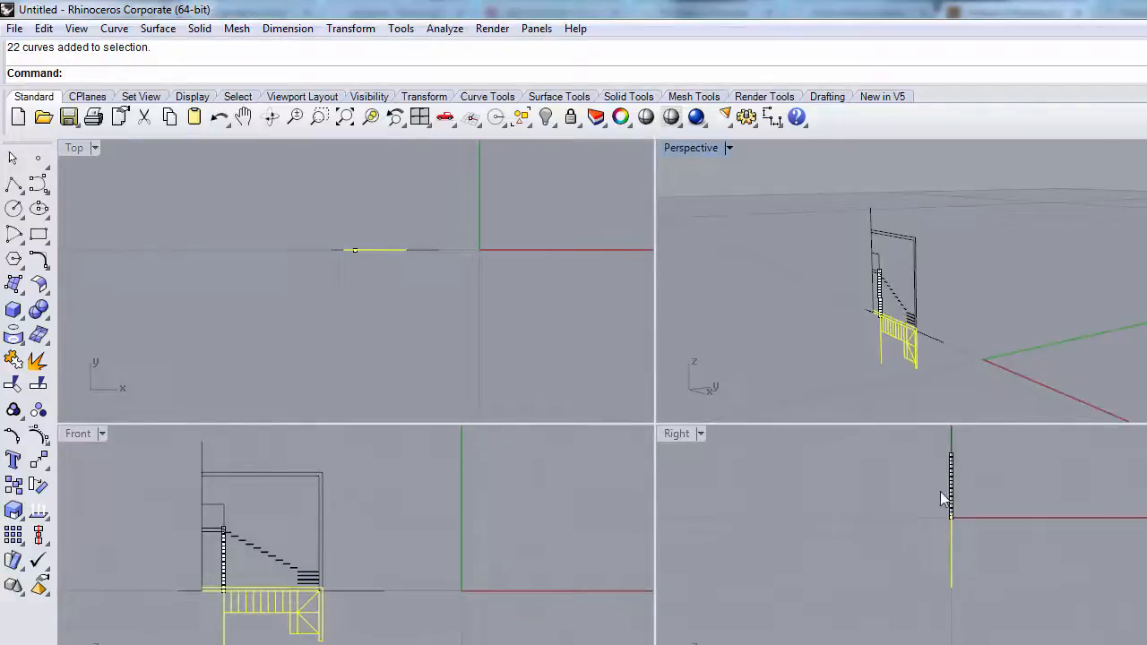
double_click(676, 434)
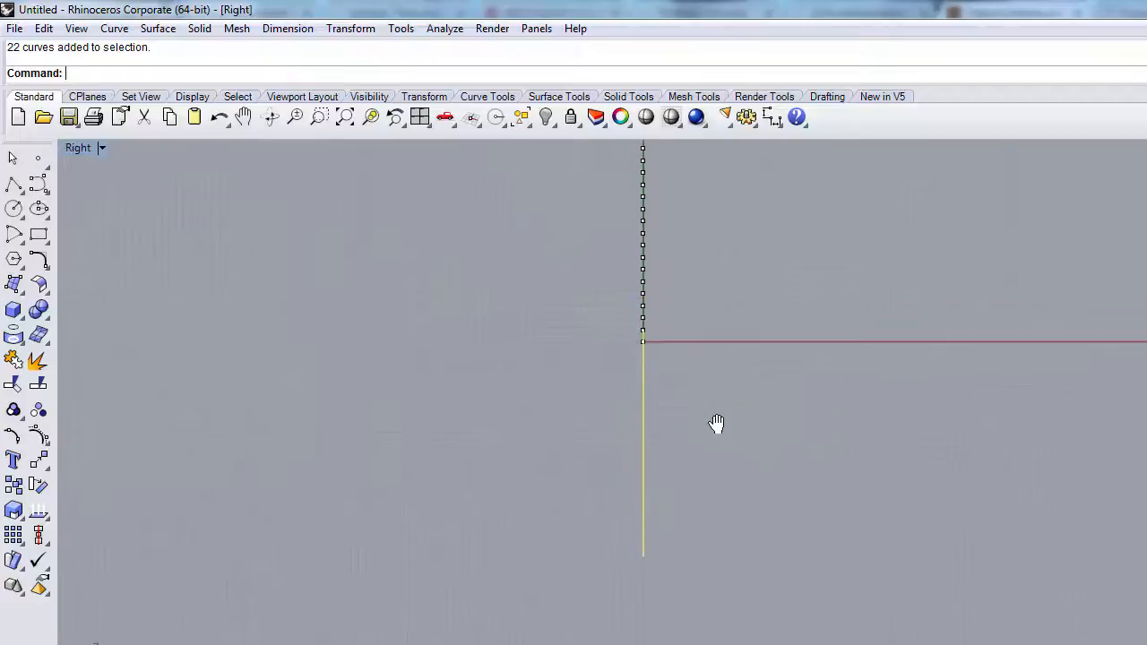
scroll(685, 375, "up", 5)
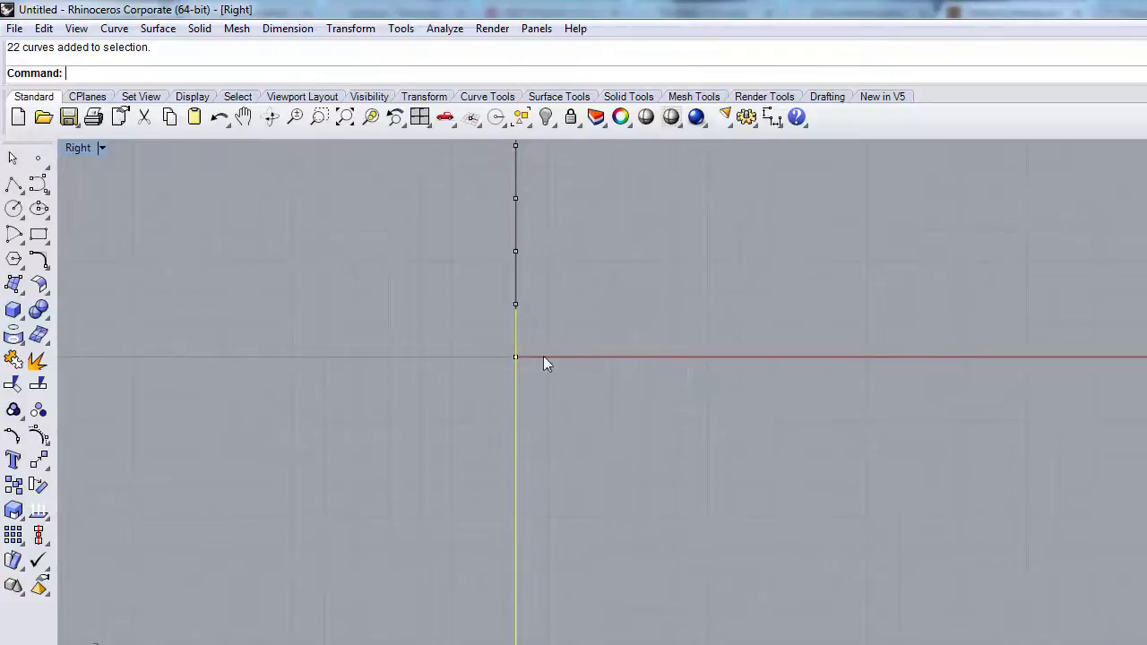
left_click(38, 489)
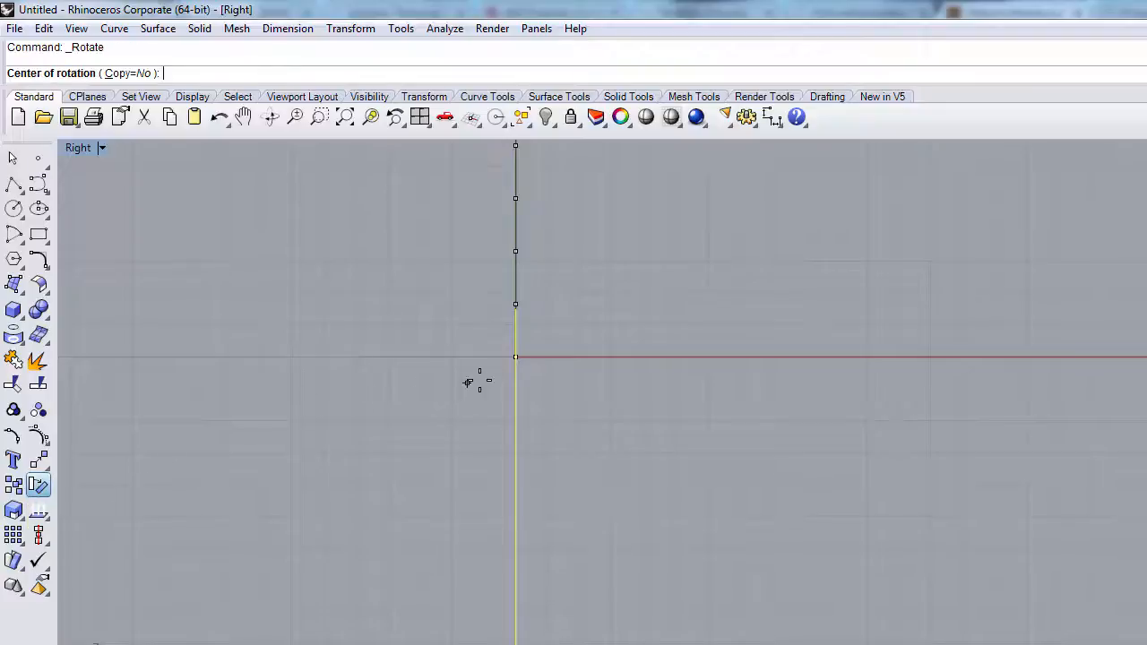
left_click(517, 356)
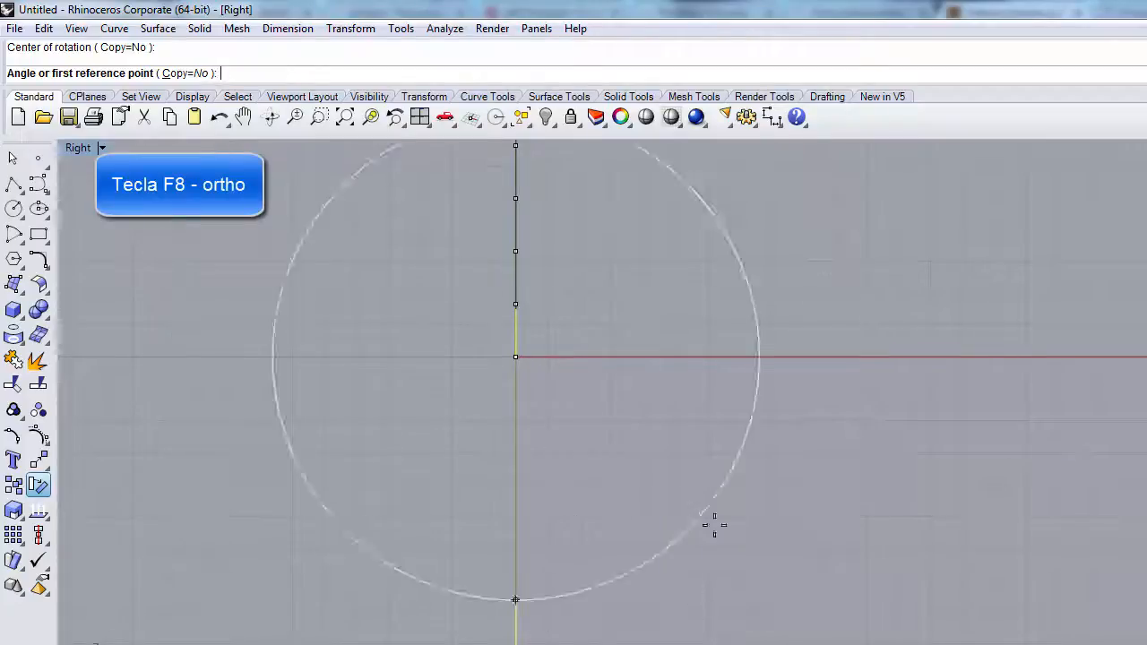
left_click(778, 384)
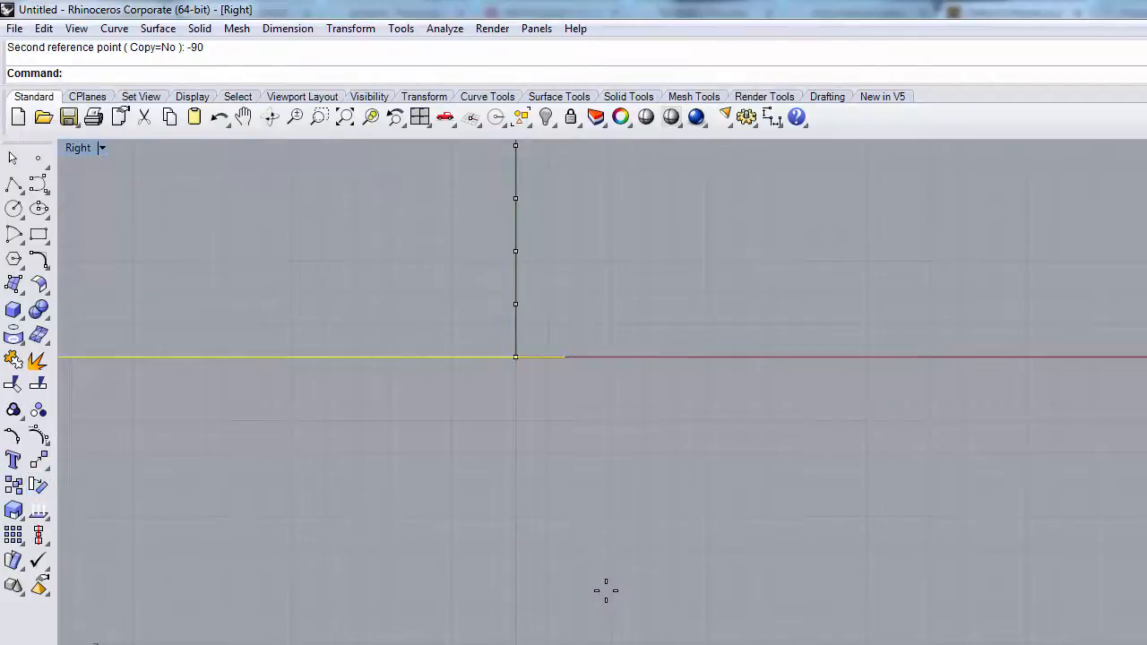
double_click(78, 148)
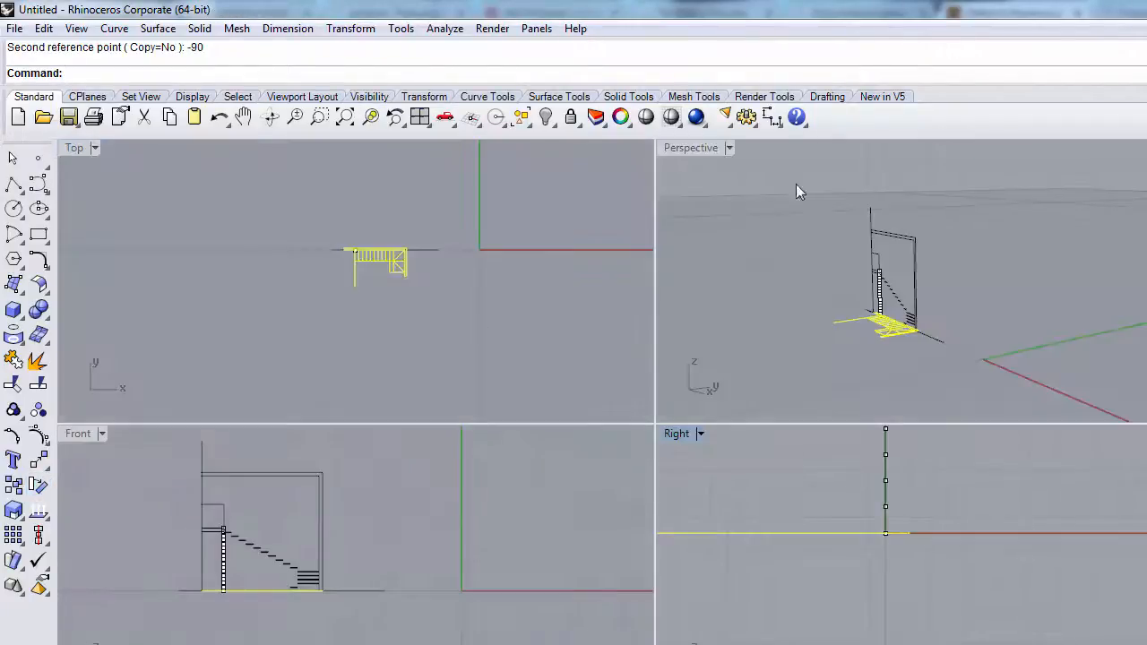
Examine how the flat stair plan and upright section meet in the maximized Perspective view
double_click(692, 148)
scroll(542, 453, "down", 4)
left_click(476, 464)
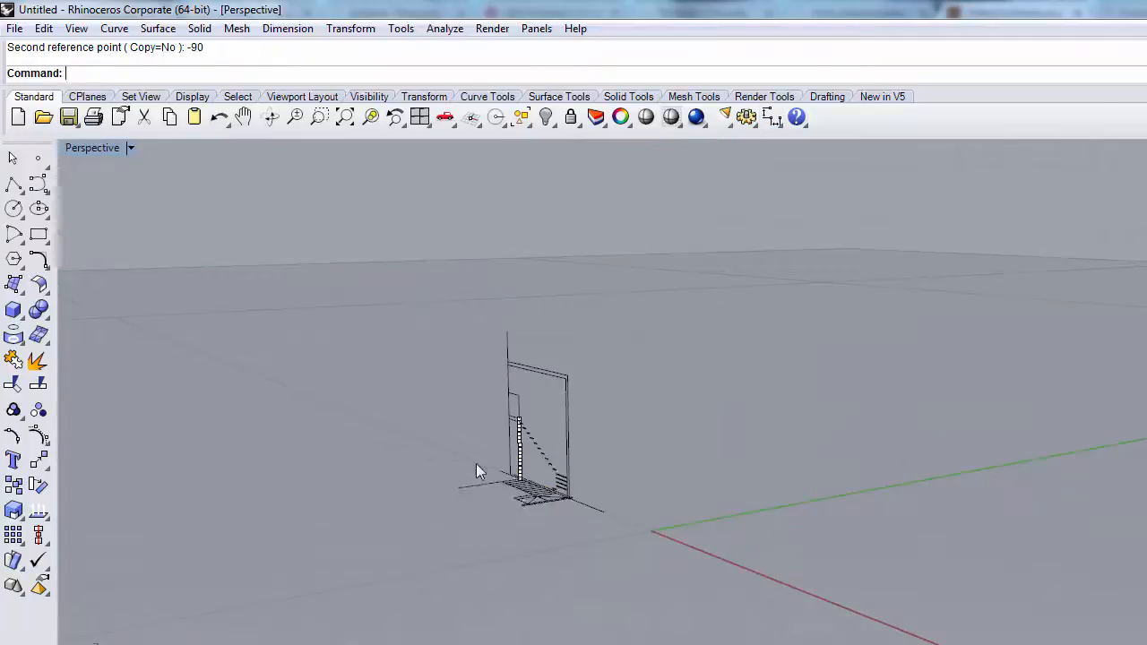
right_click_drag(476, 463, 552, 529)
scroll(552, 529, "up", 5)
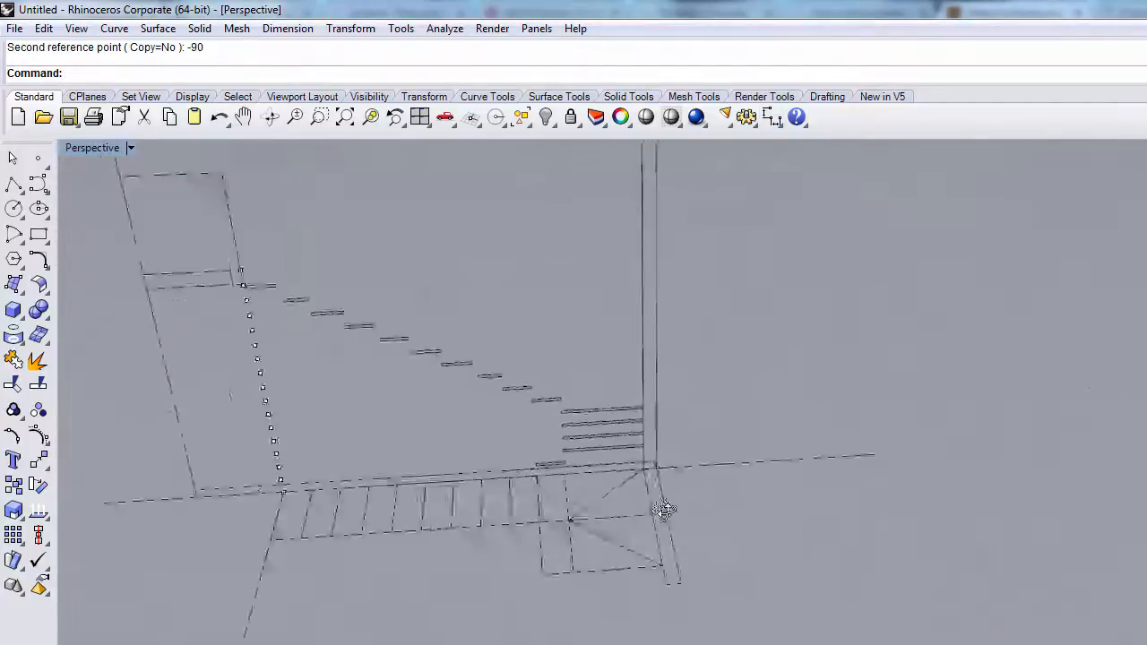
scroll(631, 469, "down", 5)
scroll(625, 276, "up", 1)
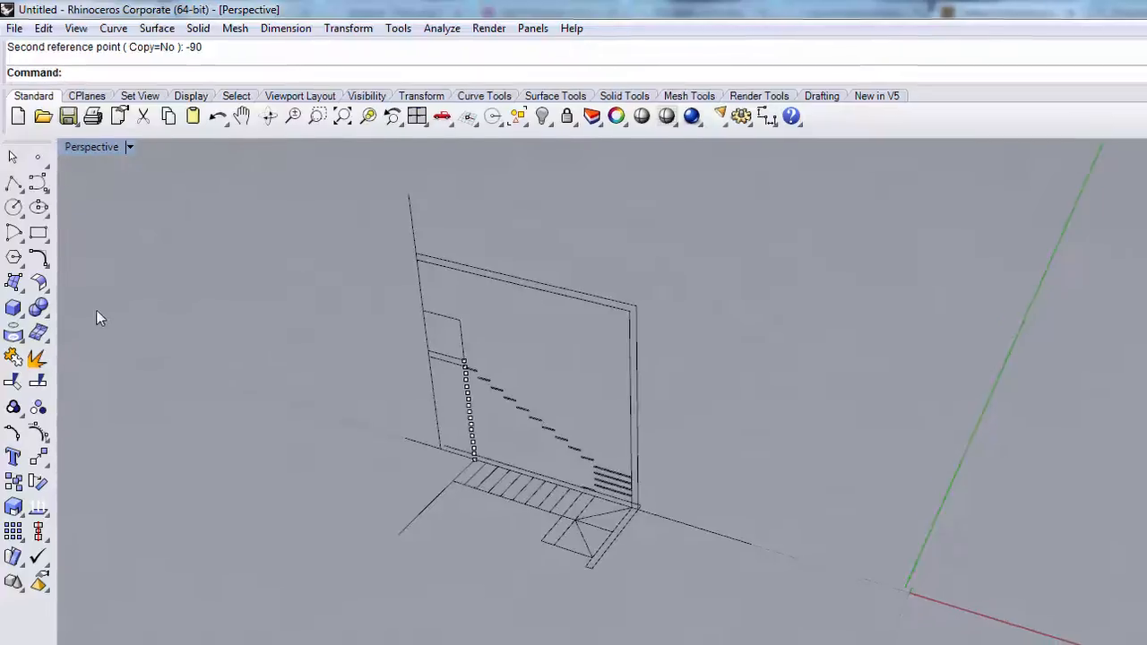
Detach the Solid Creation tools so they float over the Perspective view
left_click(12, 276)
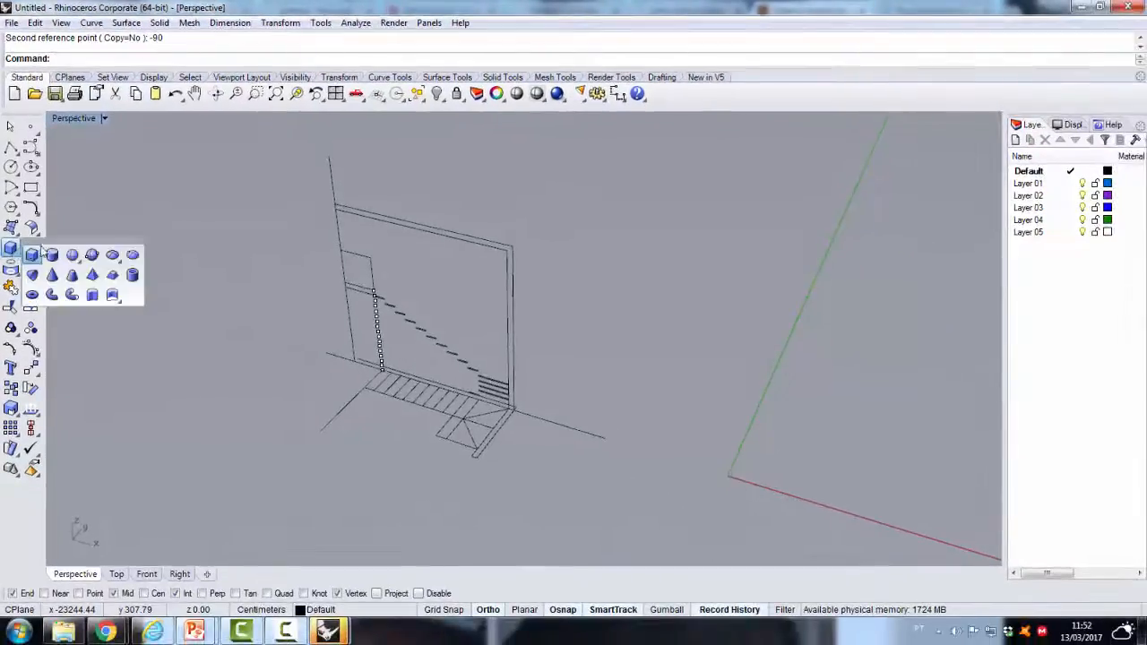
left_click_drag(106, 238, 701, 177)
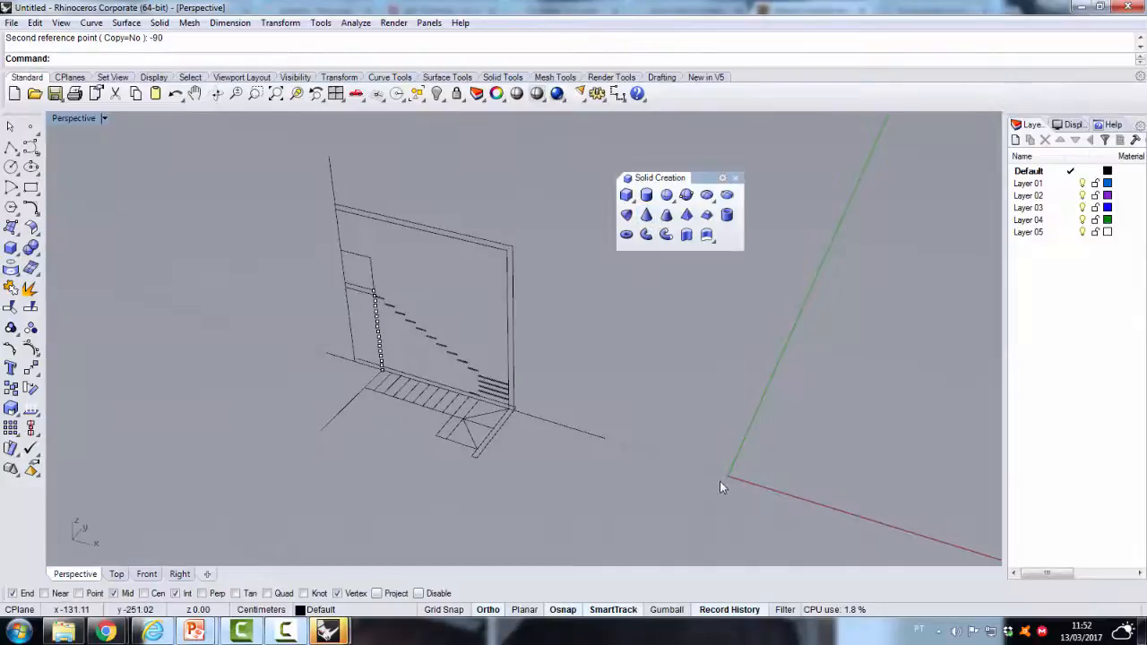
right_click_drag(719, 481, 669, 493)
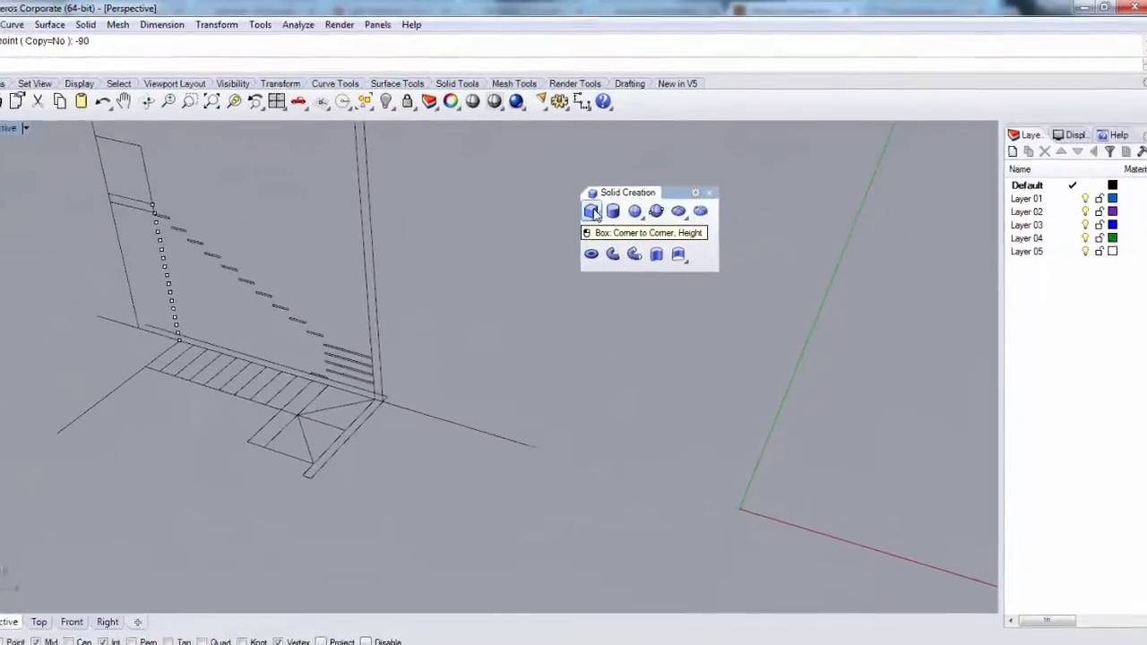
Draw a freehand trial box on the ground between the stair drawings and the origin in Perspective, and delete it
left_click(594, 212)
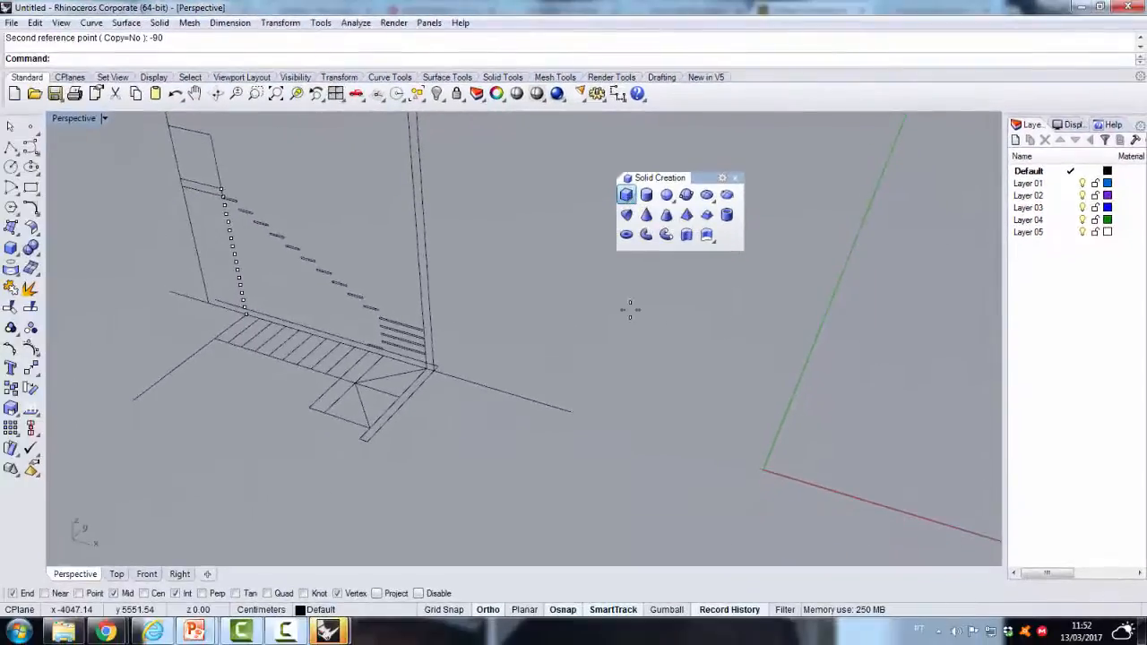
left_click(610, 380)
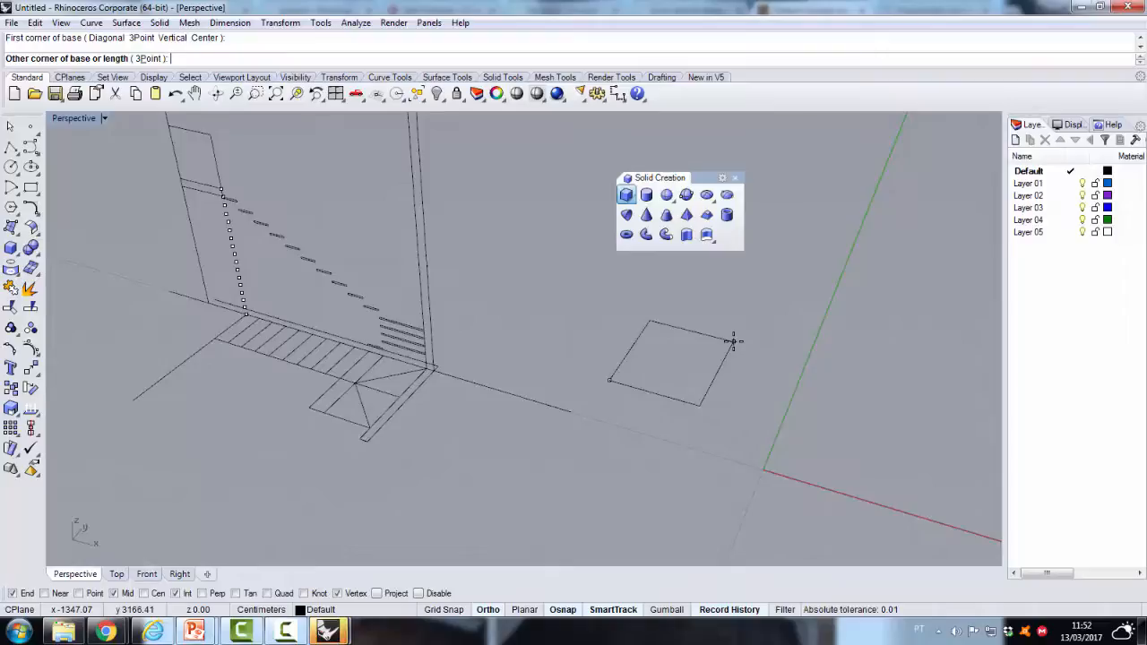
left_click(733, 342)
left_click(773, 258)
left_click(692, 335)
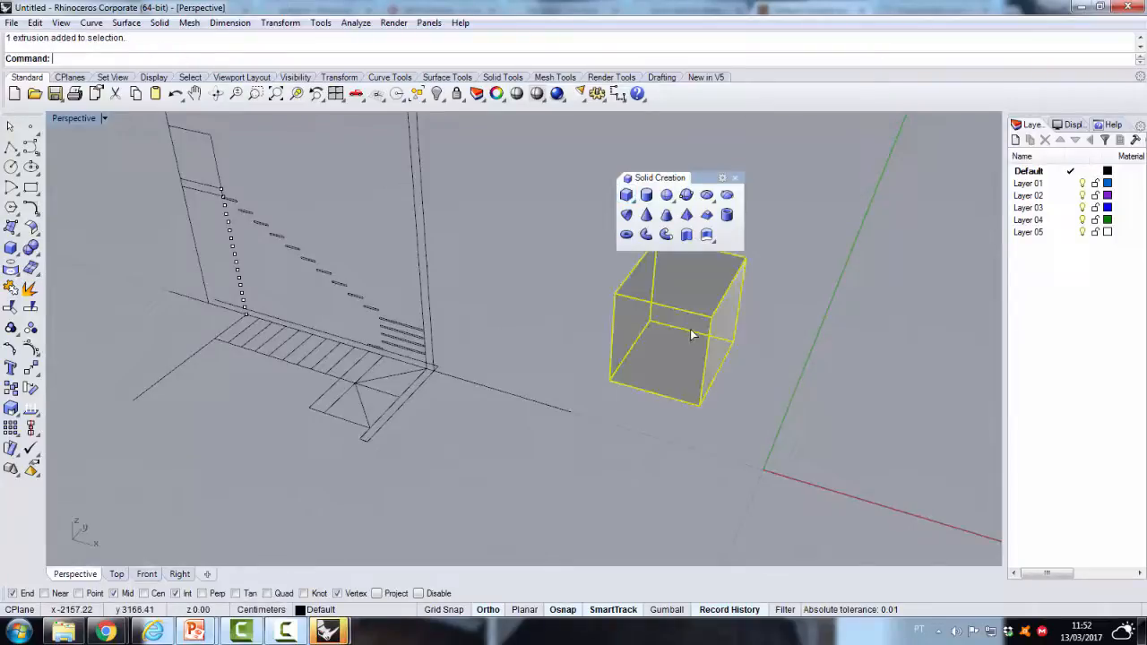
key("Delete")
In four viewports, draw a trial box with its base beside the plan in Top and its height picked in Front, and delete it
double_click(74, 119)
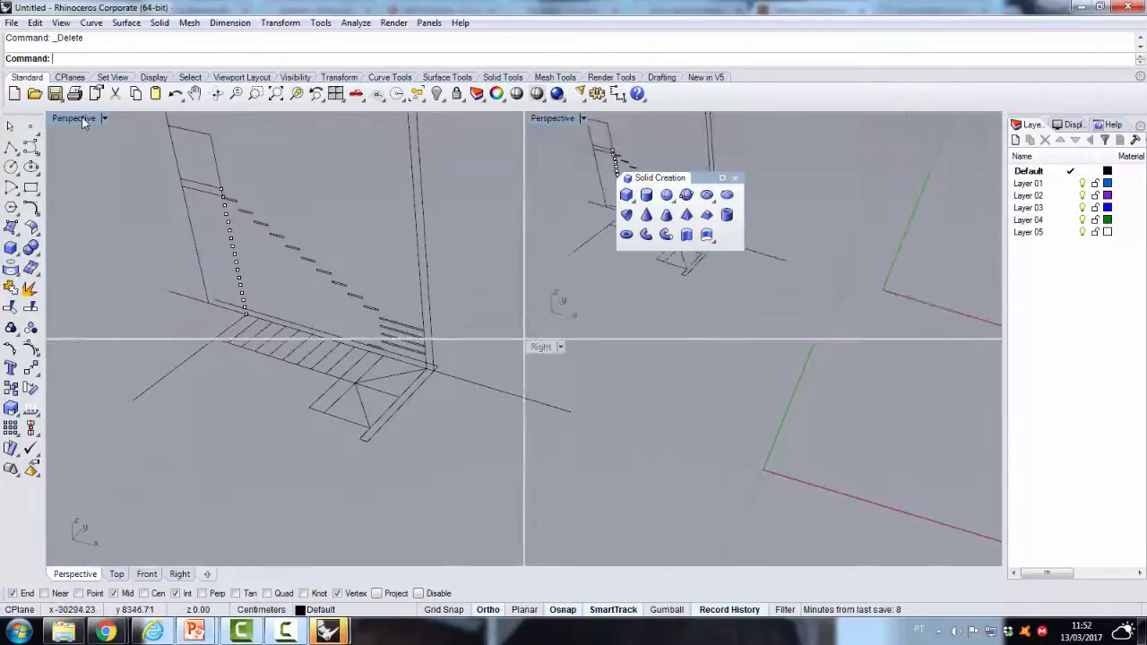
scroll(319, 204, "up", 10)
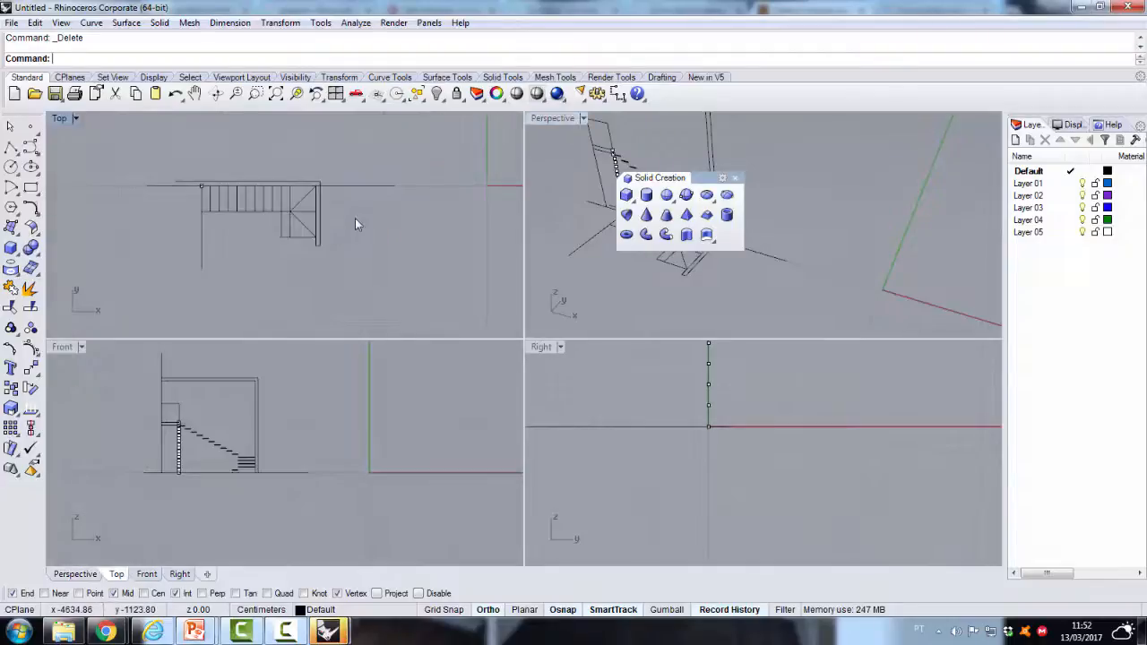
right_click_drag(355, 217, 324, 250)
scroll(323, 251, "up", 4)
right_click_drag(300, 450, 291, 483)
scroll(287, 470, "up", 5)
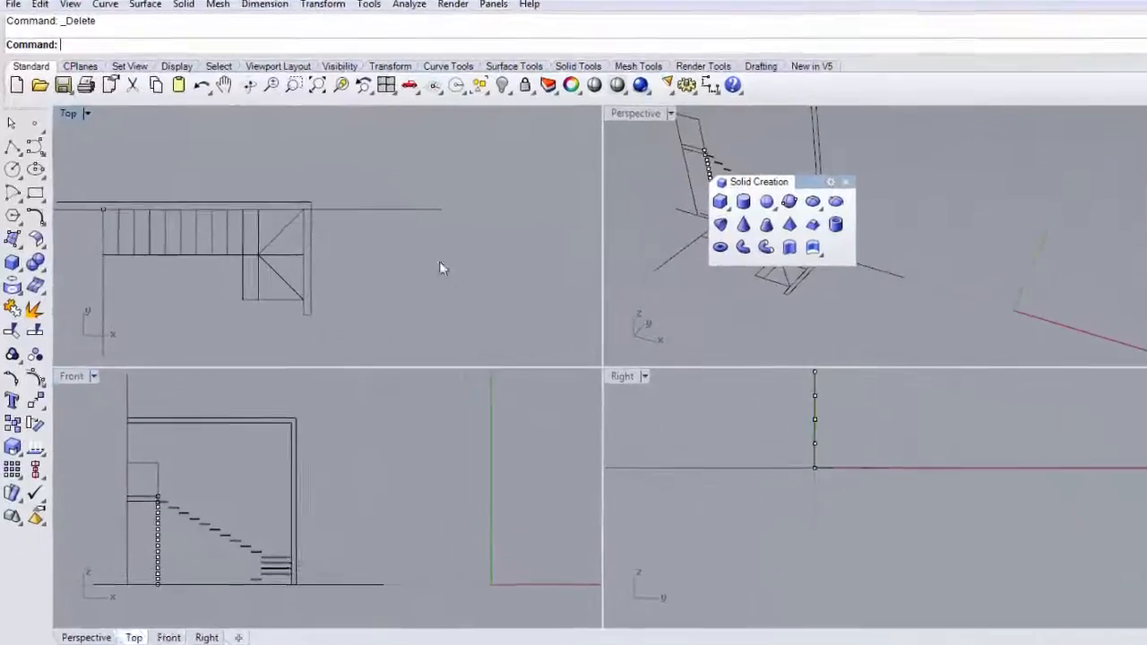
left_click(13, 271)
left_click(414, 304)
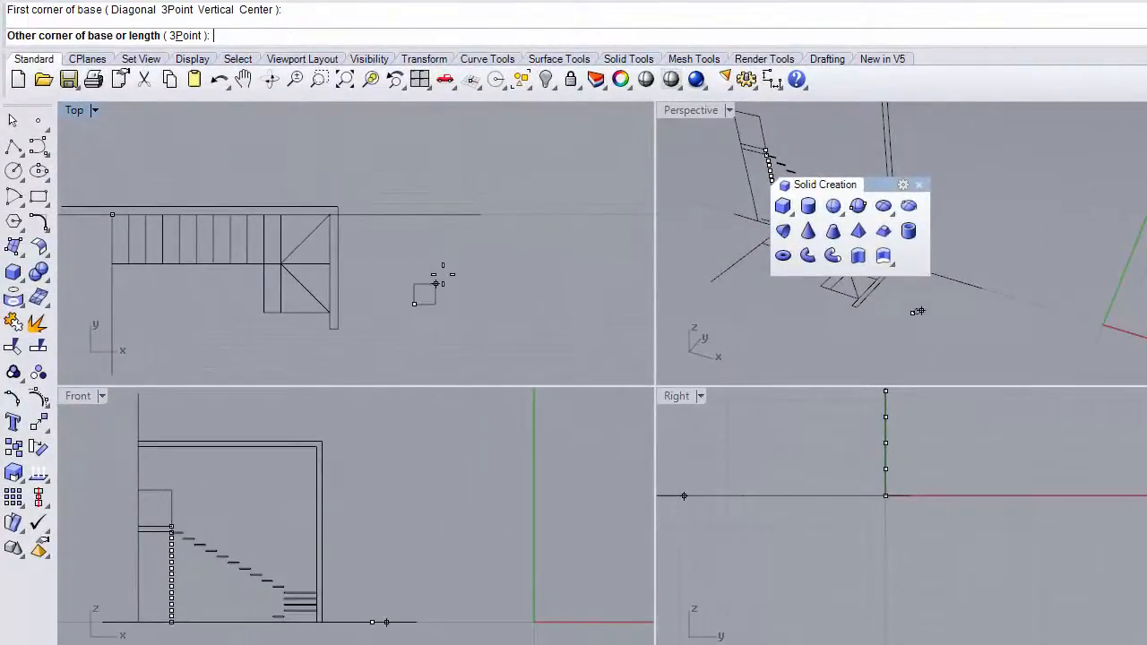
left_click(468, 236)
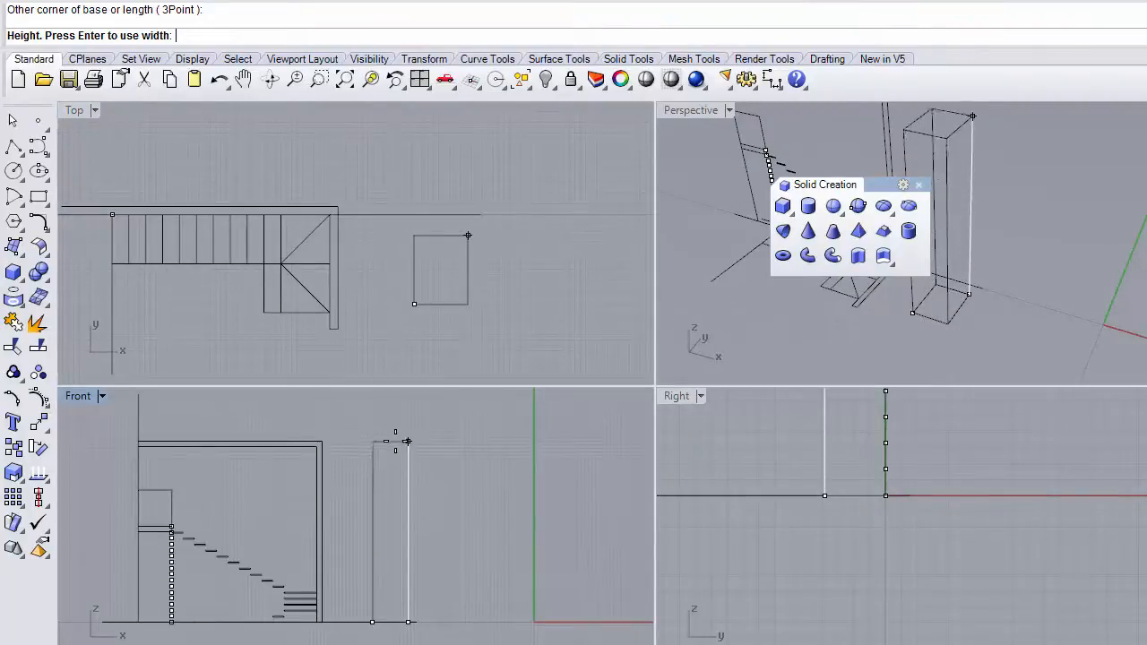
left_click(406, 448)
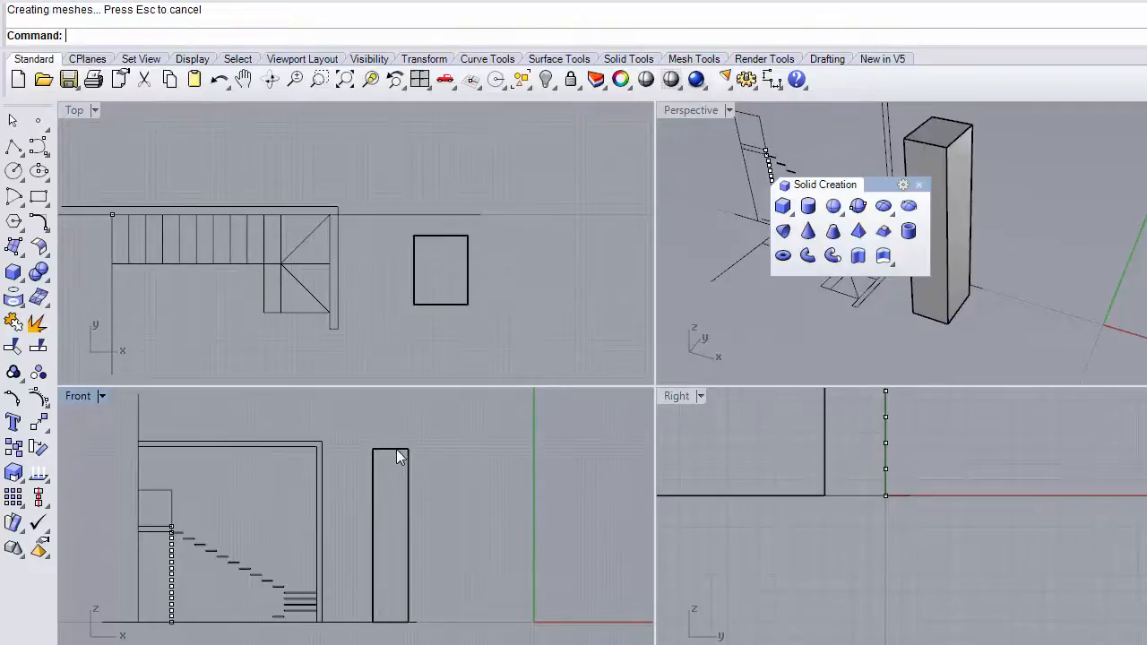
left_click(396, 449)
key("Delete")
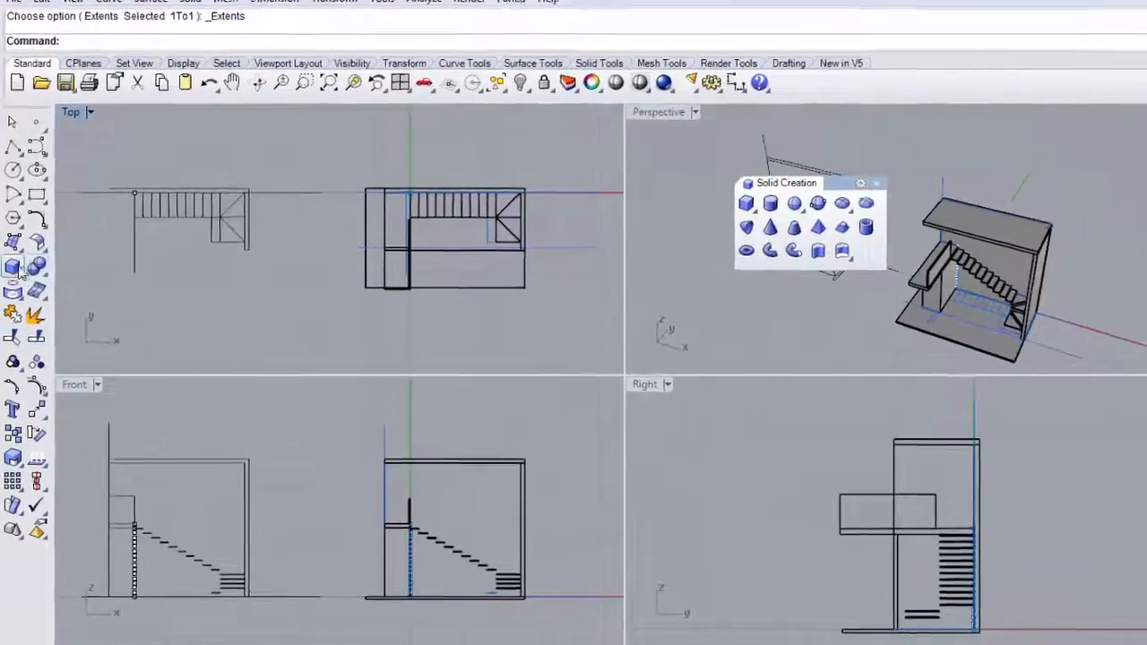
Create a box 50 by 50 cm and 100 cm high just below the stair plan in the Top view
left_click(13, 267)
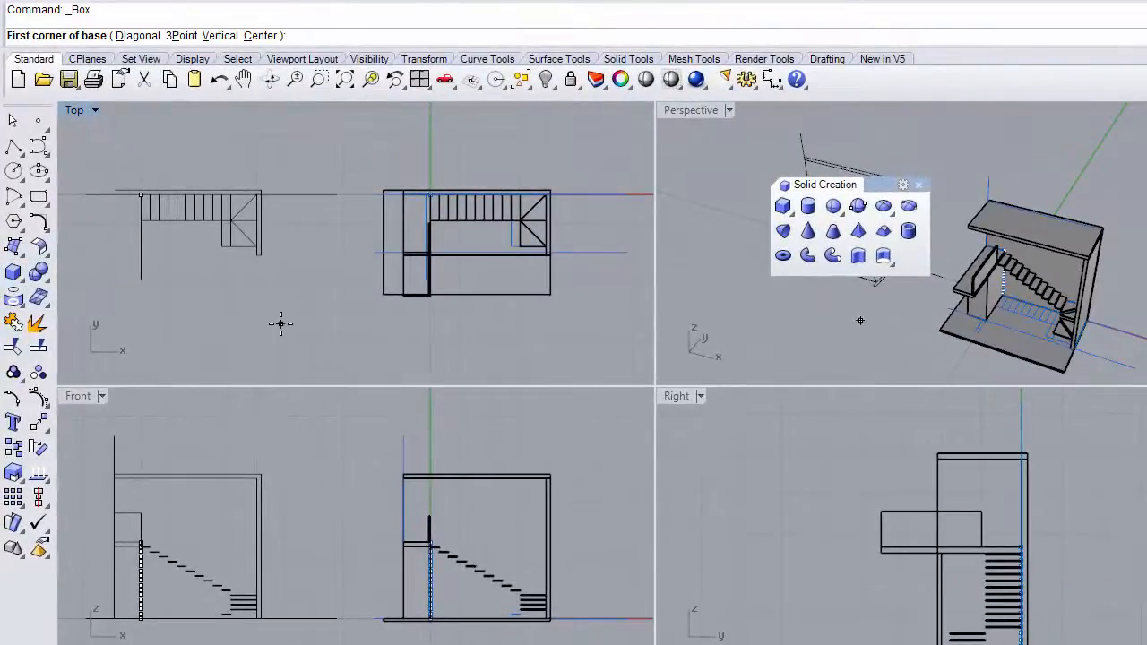
left_click(281, 323)
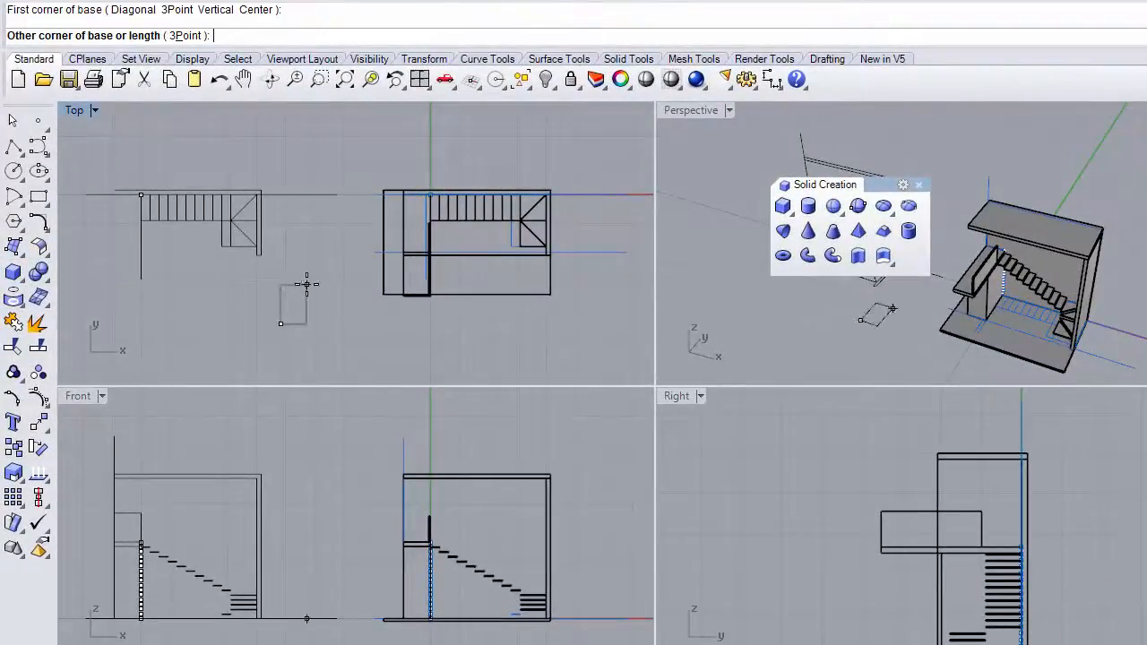
key("Return")
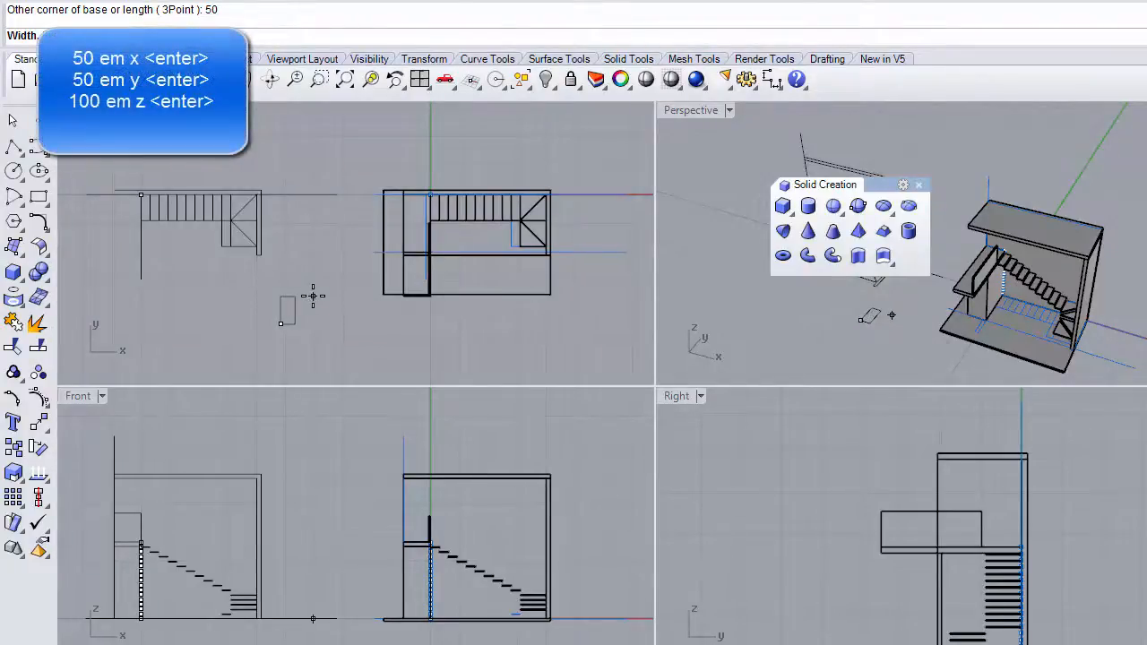
type("50")
key("Return")
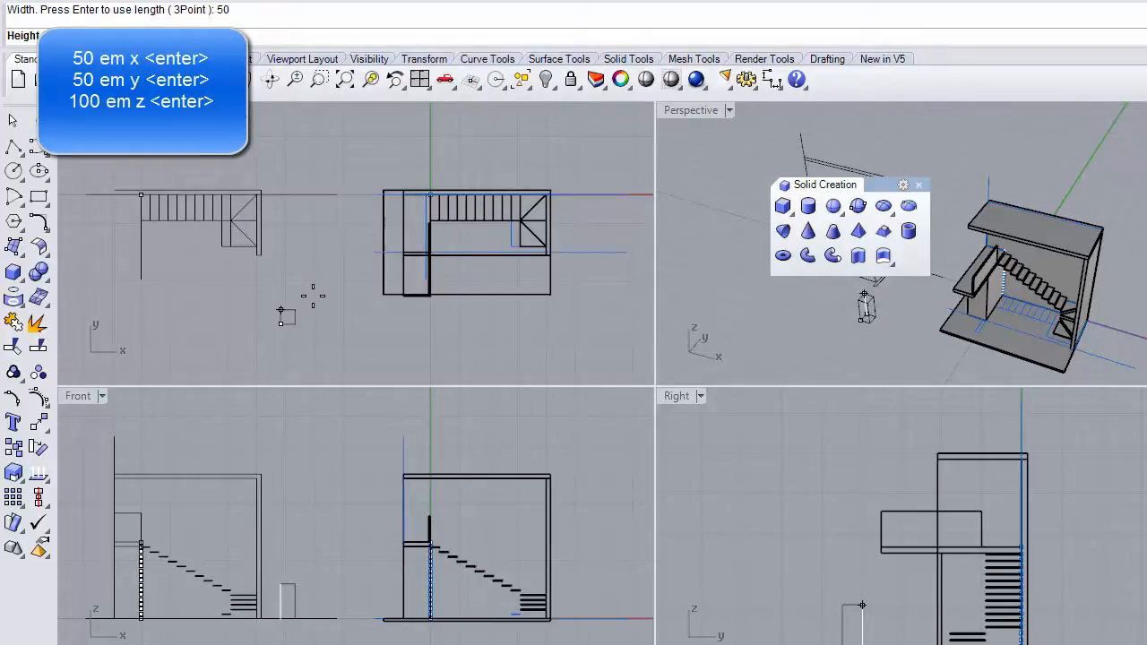
key("Return")
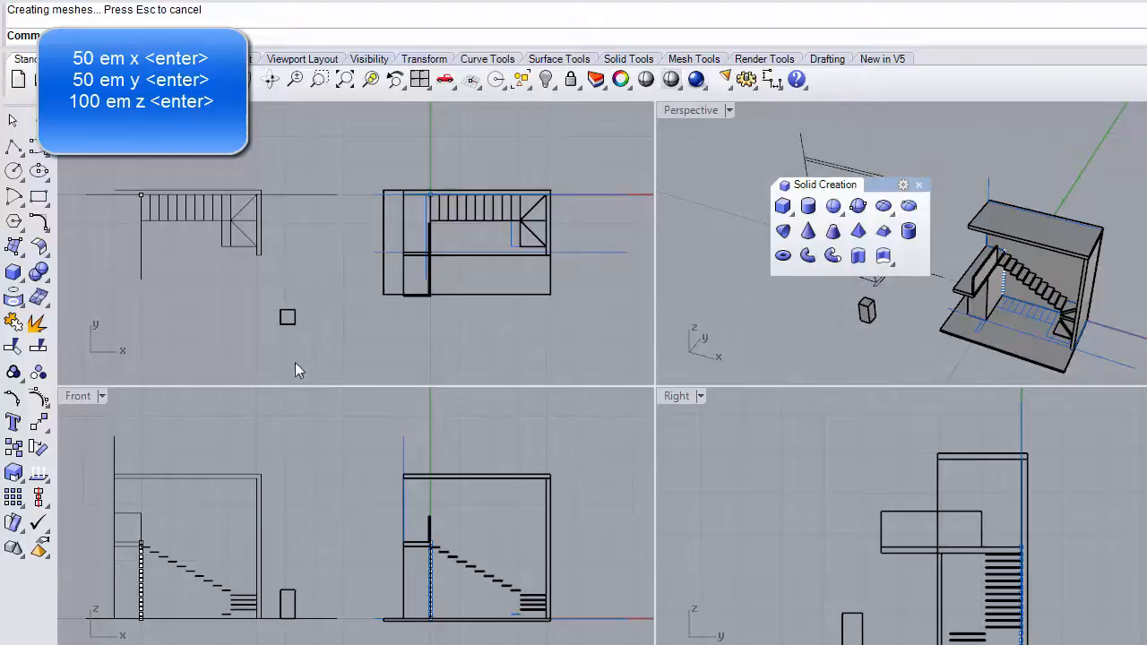
Measure the lower edge of the new box's base in the Top view with the Distance command
scroll(256, 377, "up", 6)
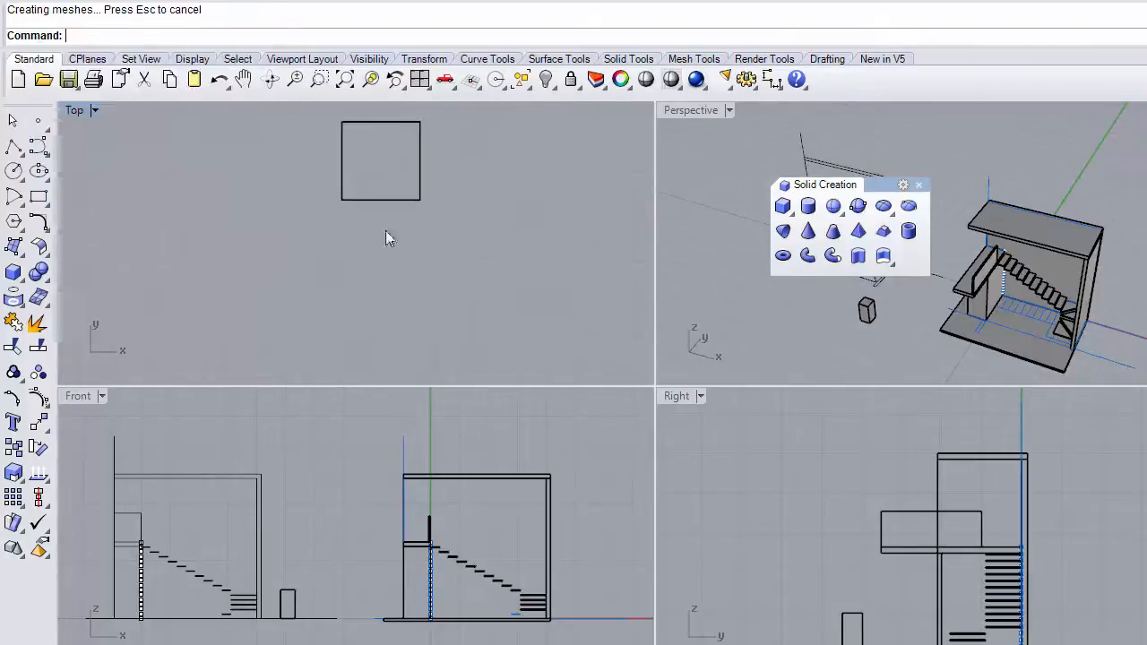
scroll(359, 538, "up", 8)
key("Return")
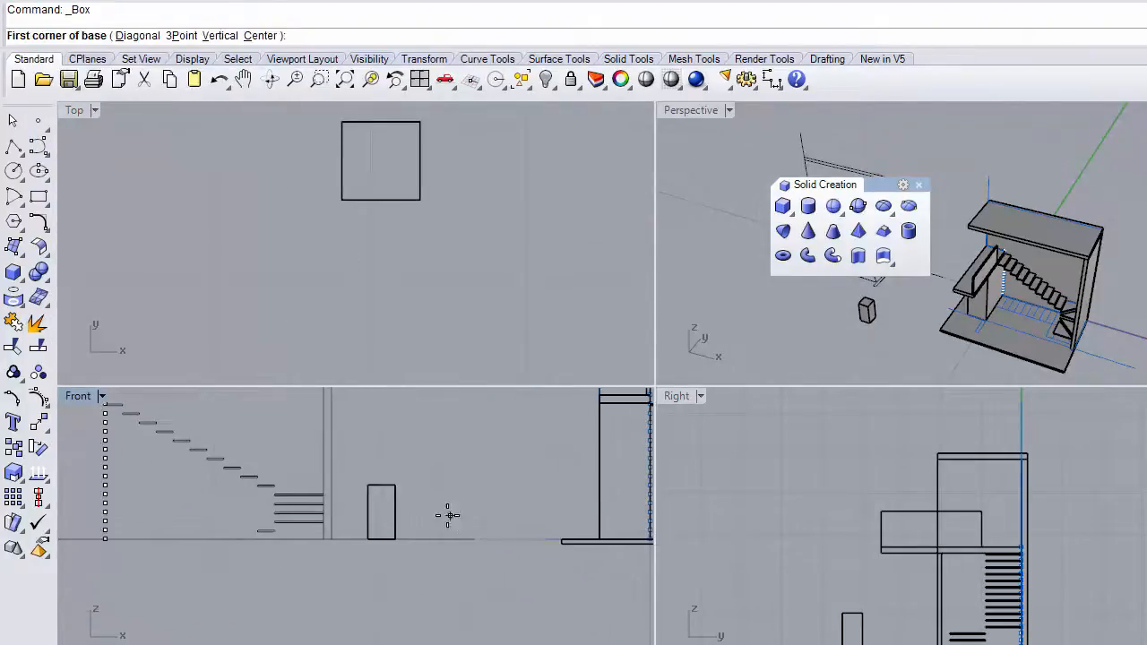
right_click_drag(445, 514, 549, 524)
key("Escape")
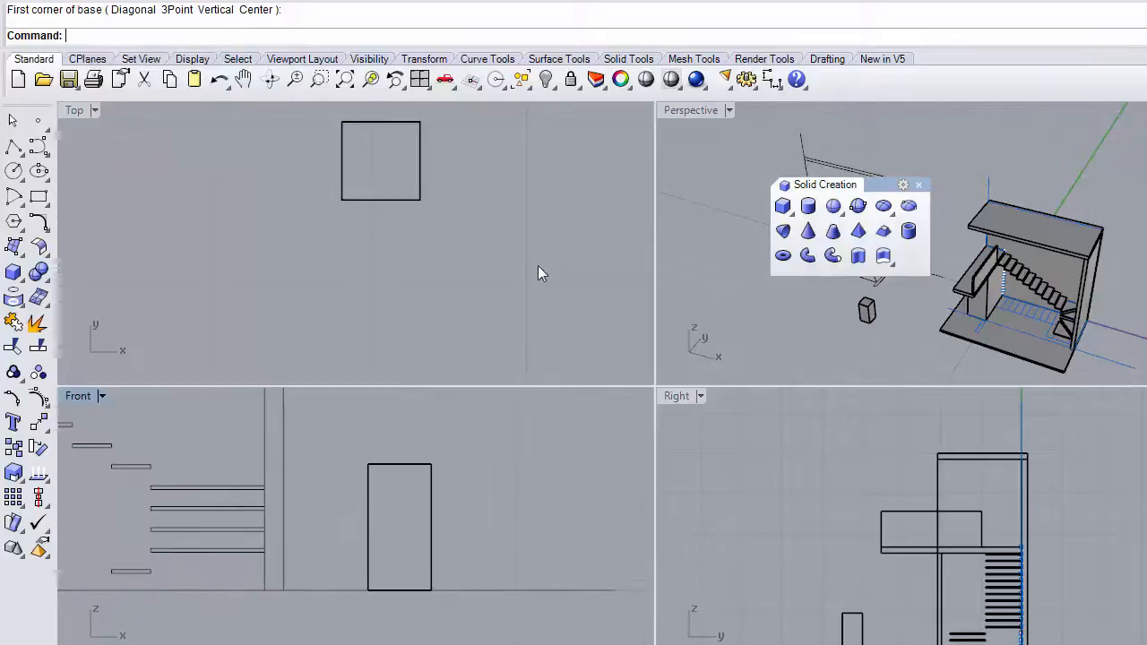
right_click_drag(512, 192, 525, 266)
scroll(499, 253, "up", 3)
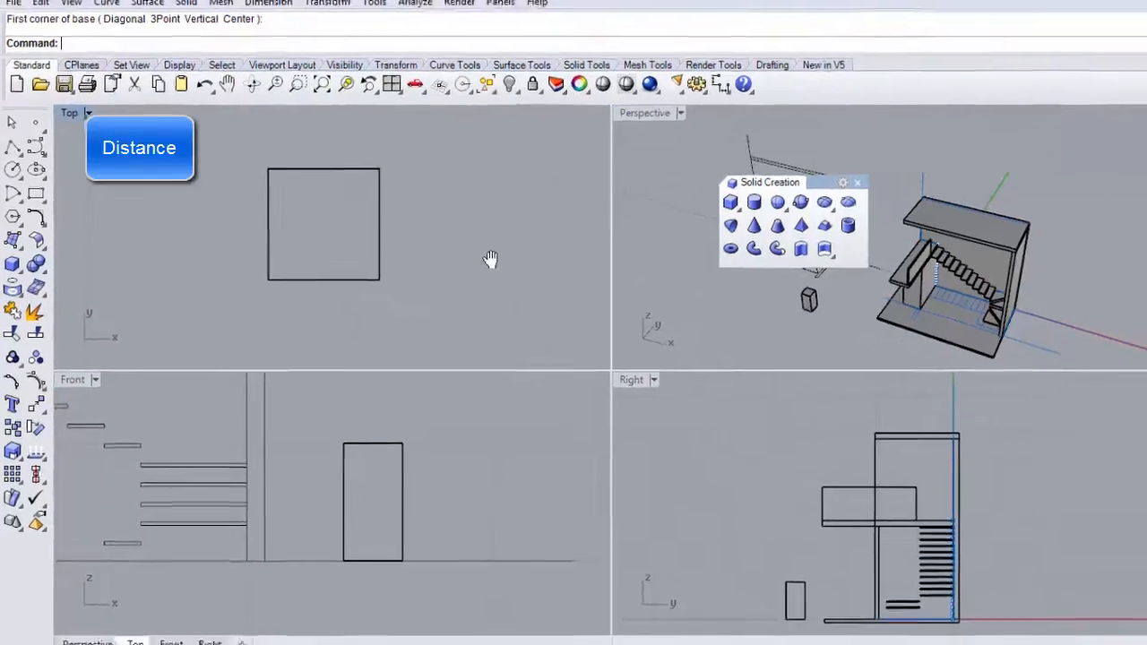
type("Dista")
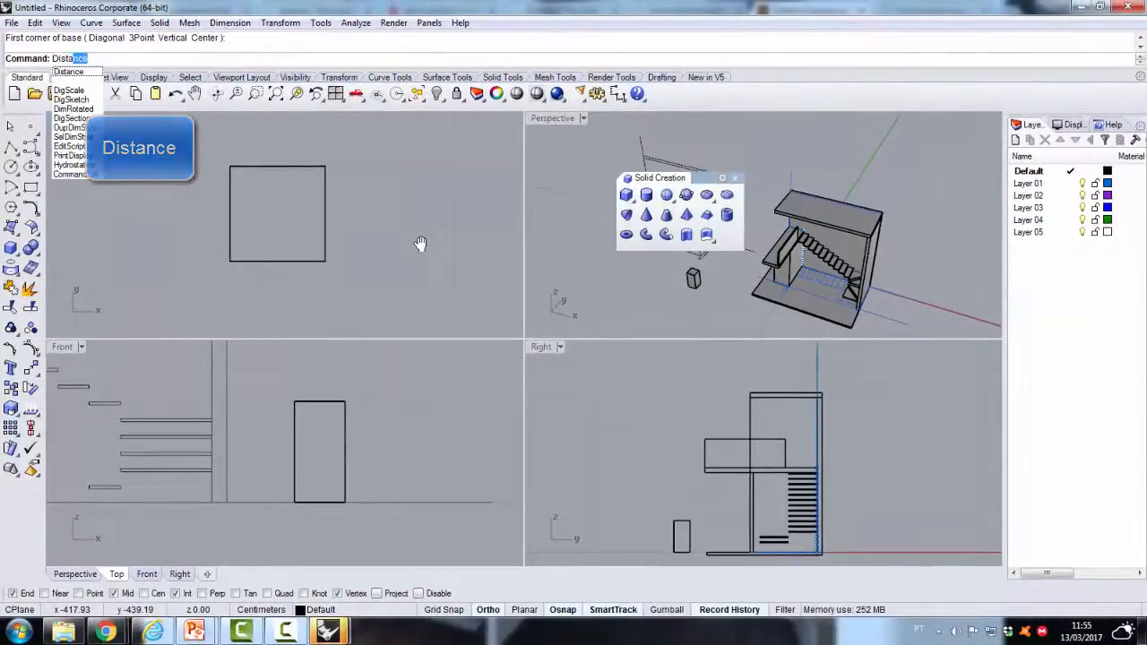
key("Return")
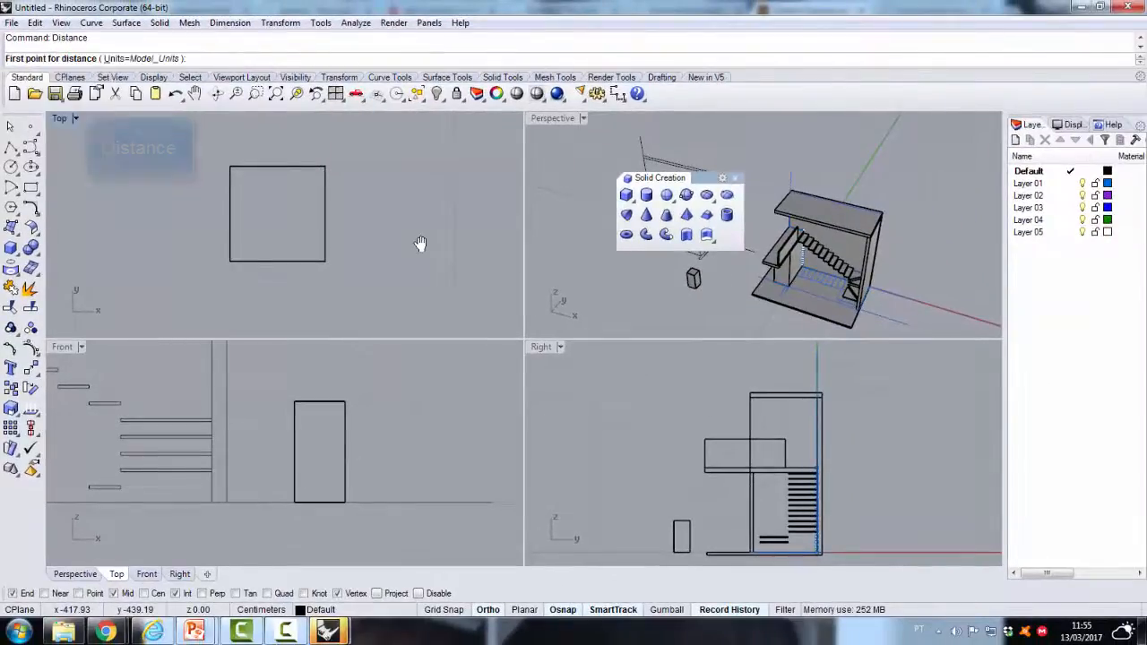
left_click(231, 261)
left_click(324, 261)
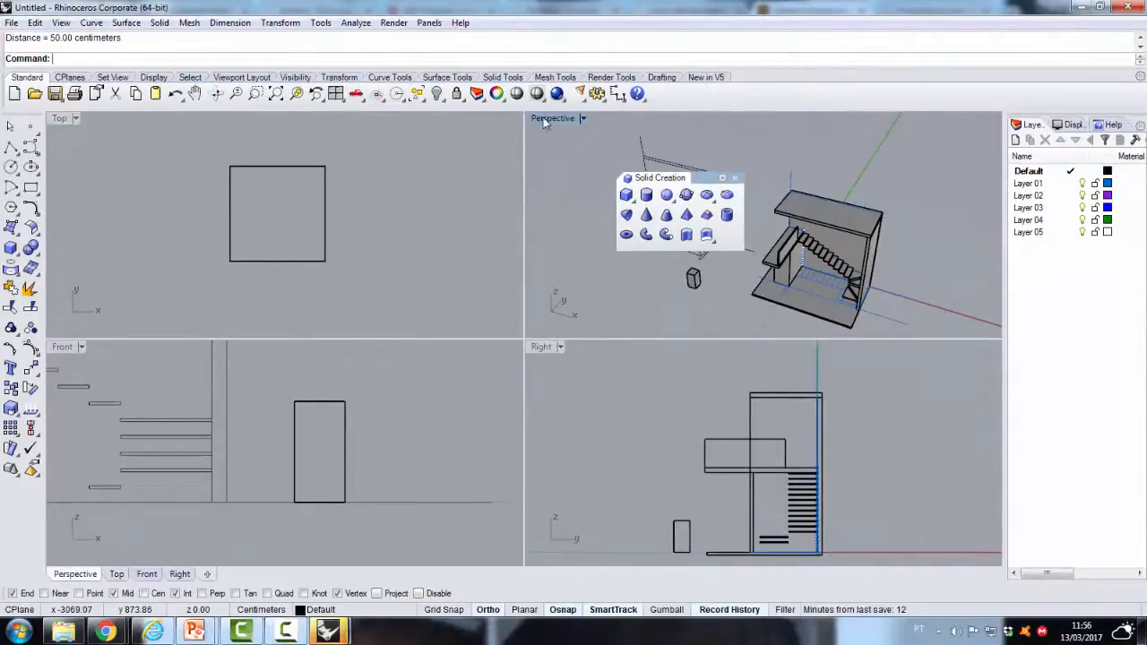
Turn on the Gumball and select the new box in the maximized Perspective view
double_click(549, 117)
right_click_drag(475, 278, 368, 316)
scroll(403, 474, "up", 5)
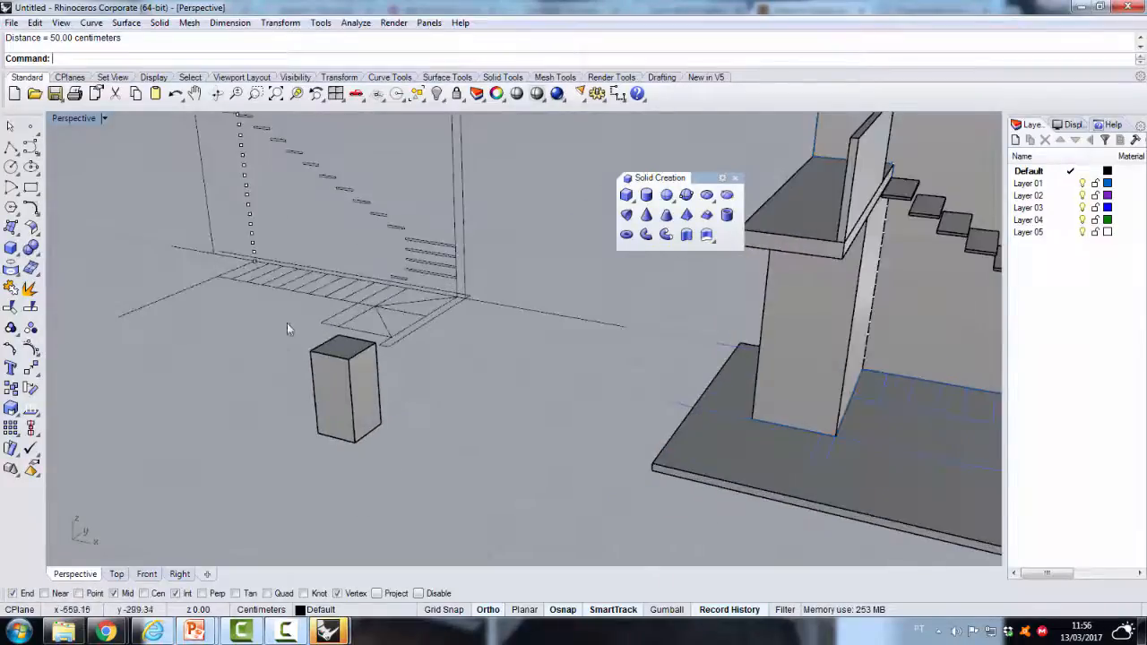
left_click(668, 611)
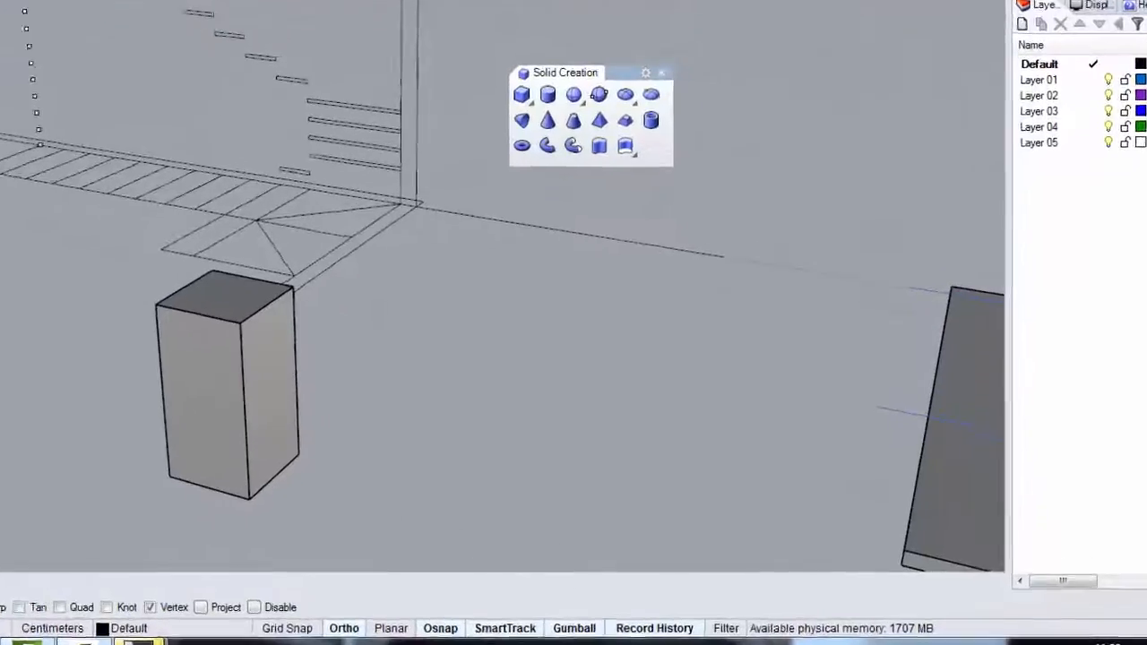
left_click(223, 420)
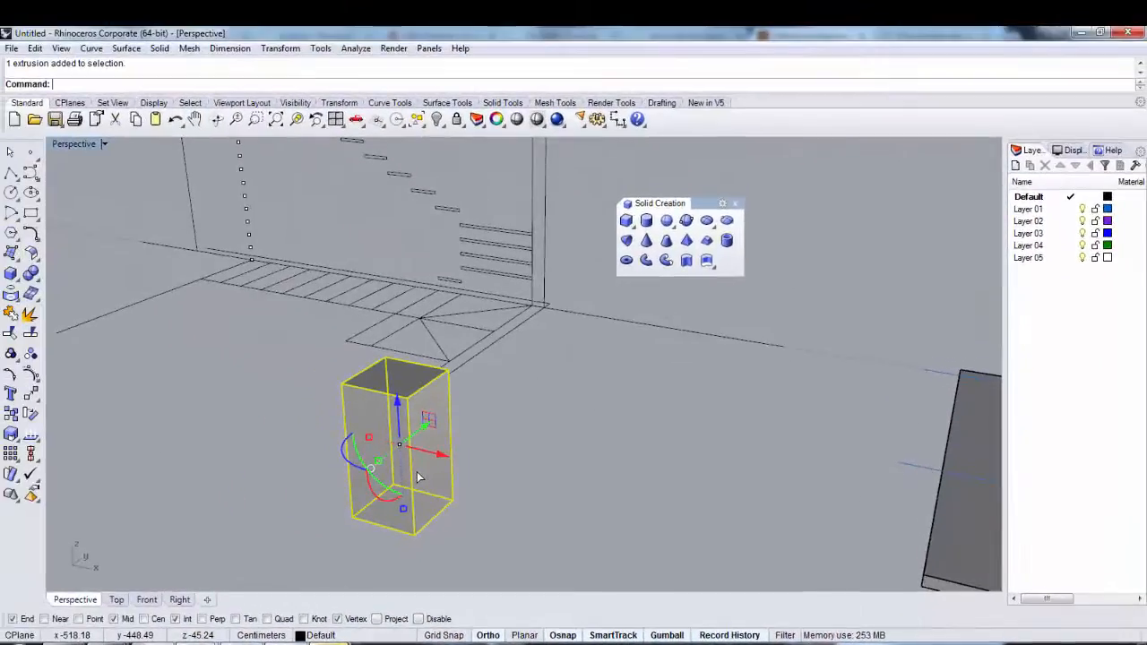
Slide the box freehand along the X axis with the Gumball, away from the stair plan, and deselect it
left_click_drag(439, 457, 565, 464)
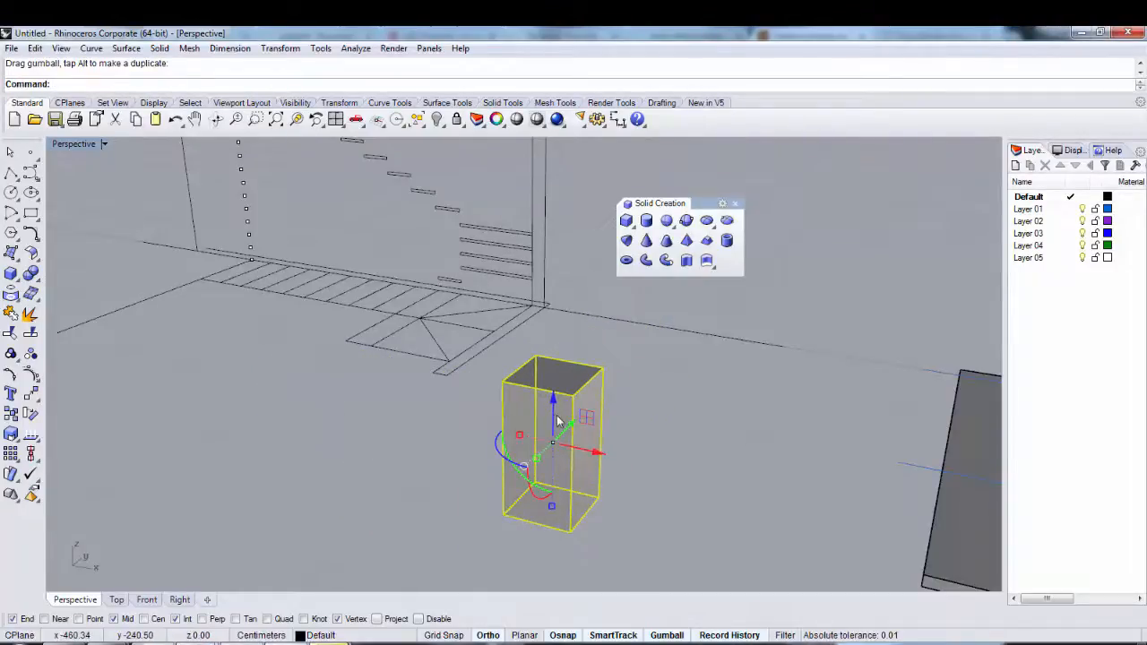
left_click_drag(558, 421, 637, 451)
left_click(679, 463)
Move the box exactly 100 cm along the positive X axis using the Gumball
left_click(584, 435)
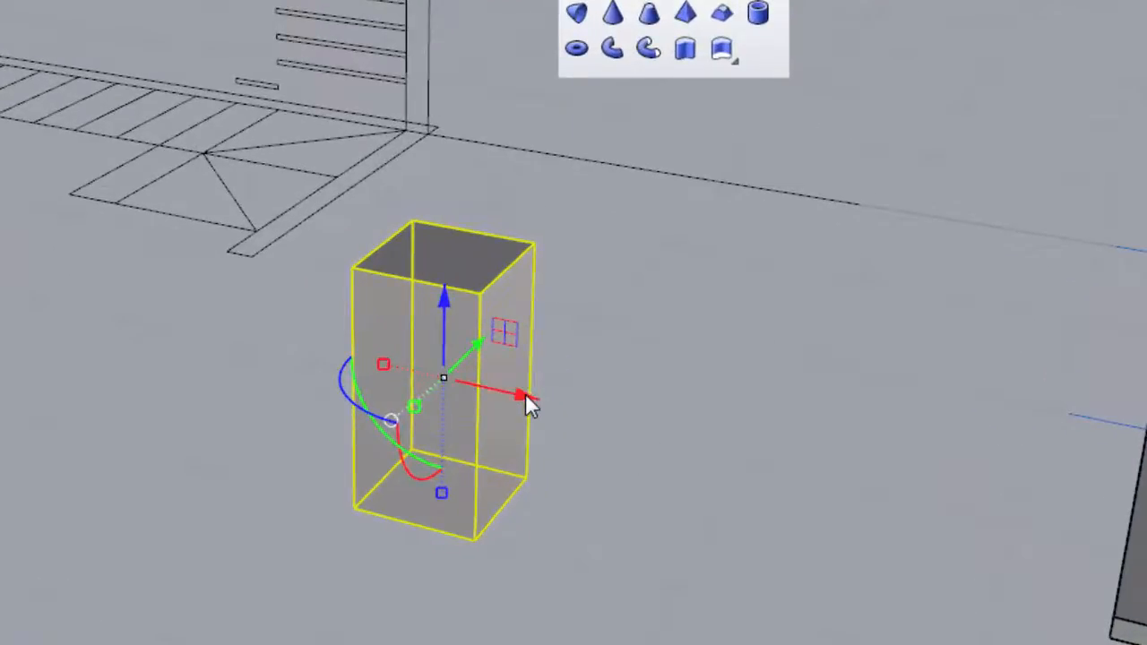
left_click(526, 396)
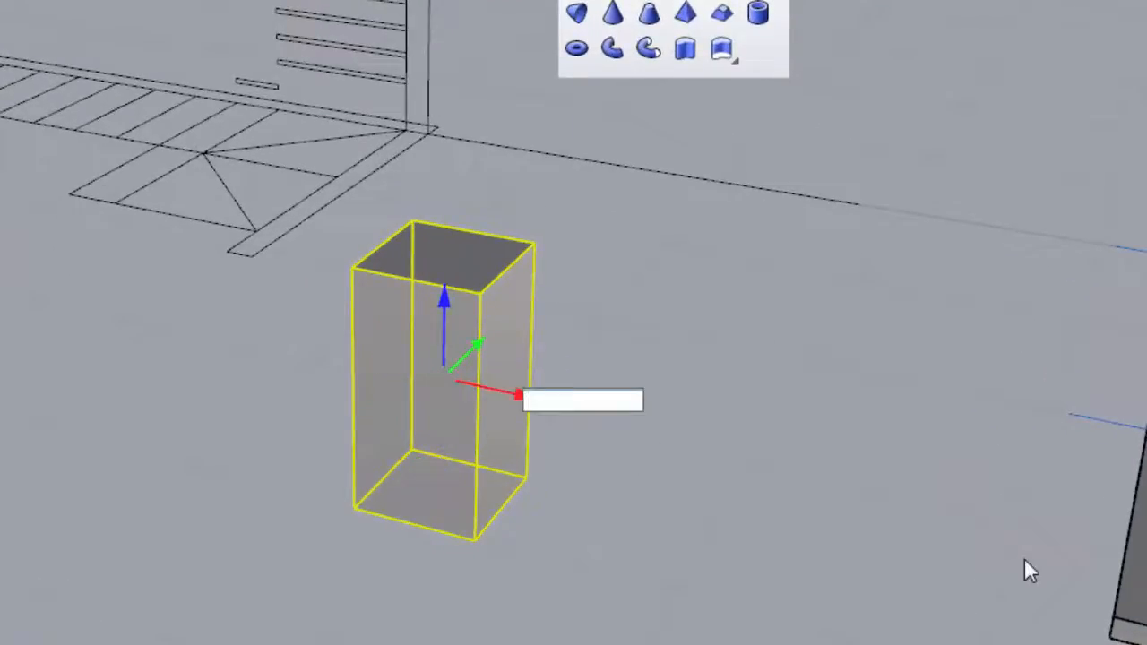
type("100")
key("Return")
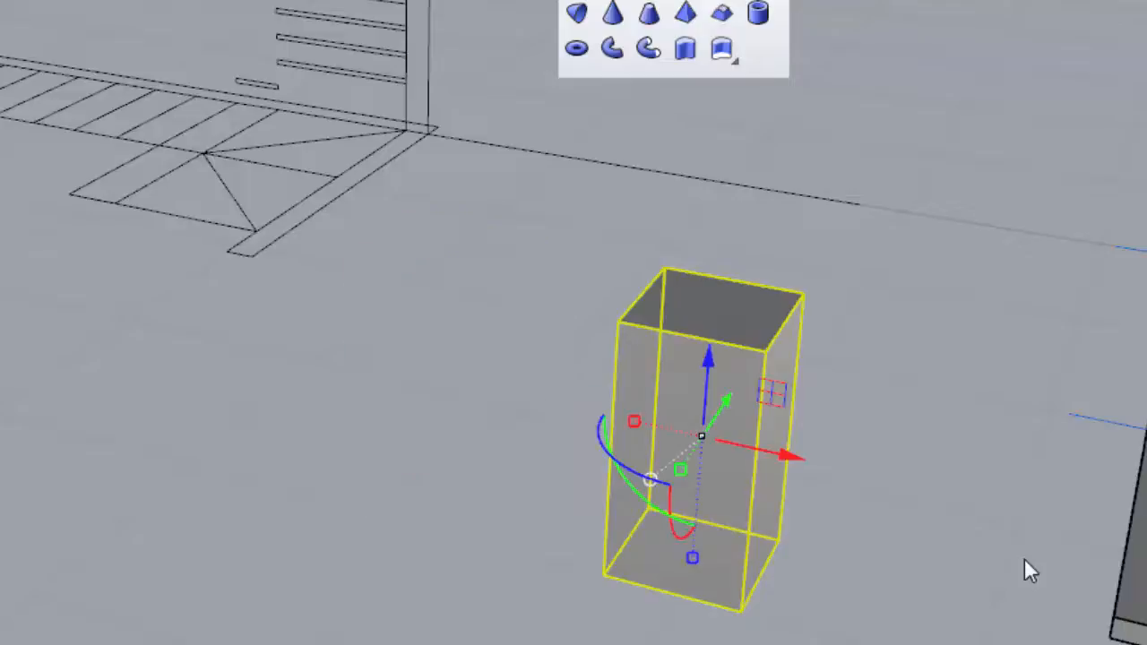
Move the box -100 cm along the X axis using the Gumball
left_click(780, 458)
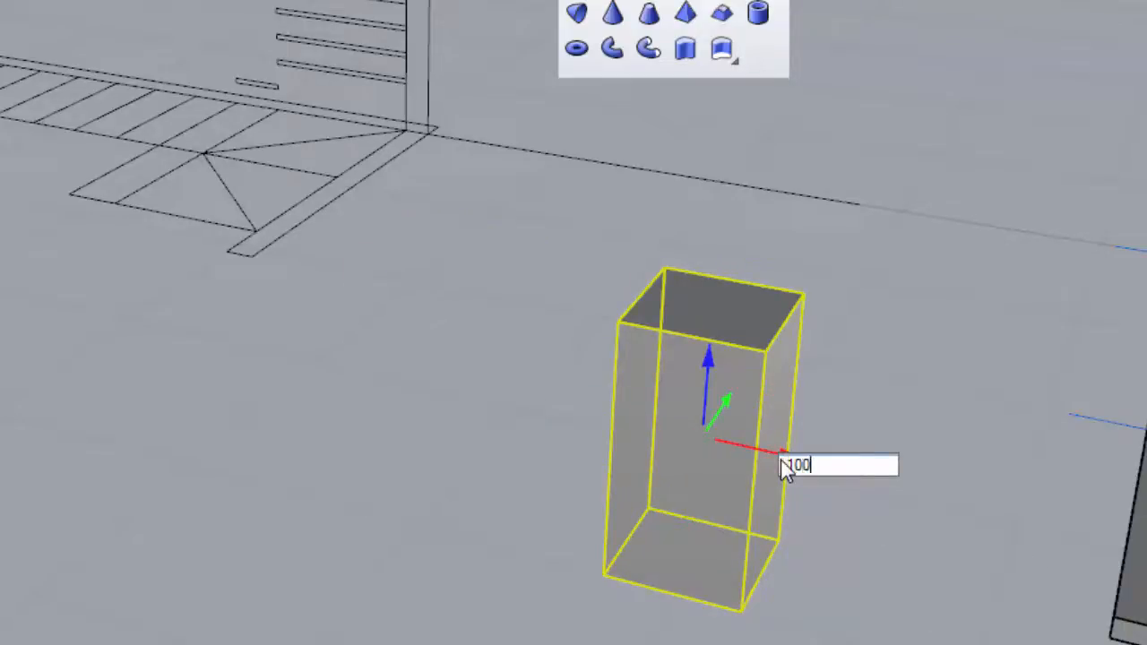
type("-100")
key("Return")
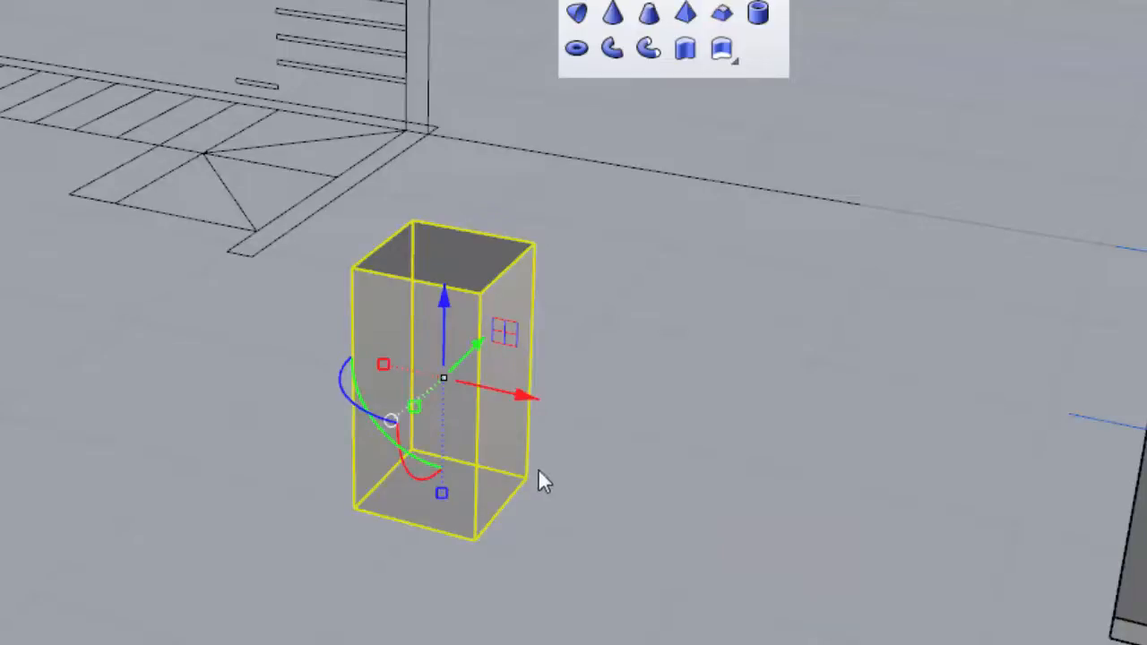
Stretch the box freehand along the X axis with the Gumball scale handle and undo it
left_click(386, 363)
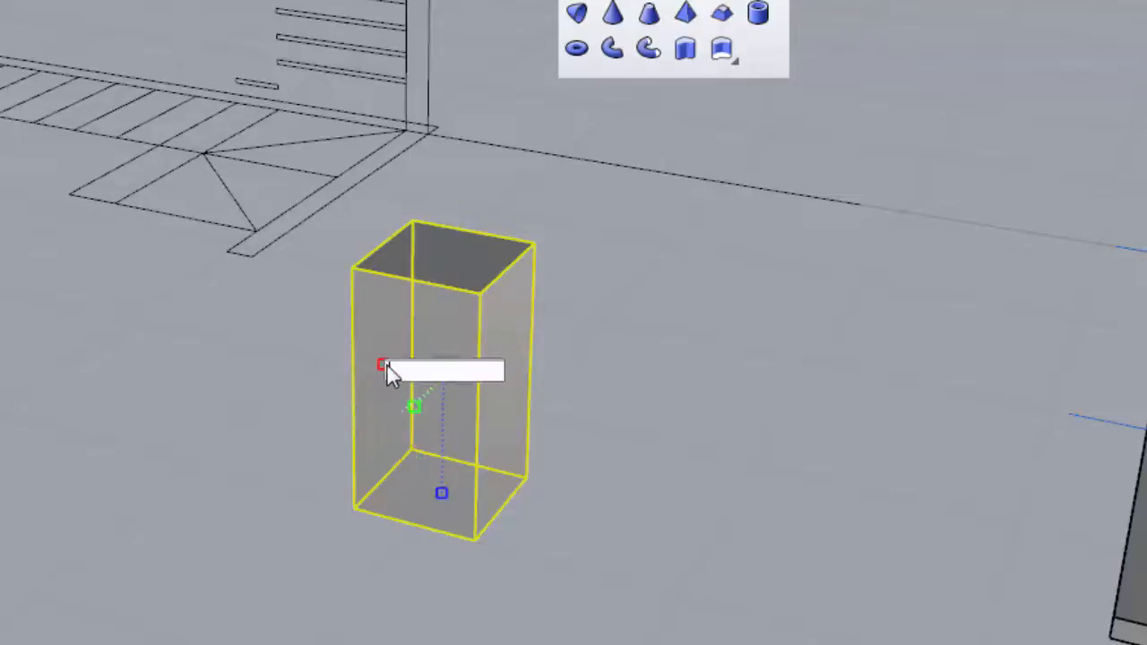
left_click(642, 405)
left_click(381, 367)
left_click_drag(381, 369, 223, 394)
key("ctrl+z")
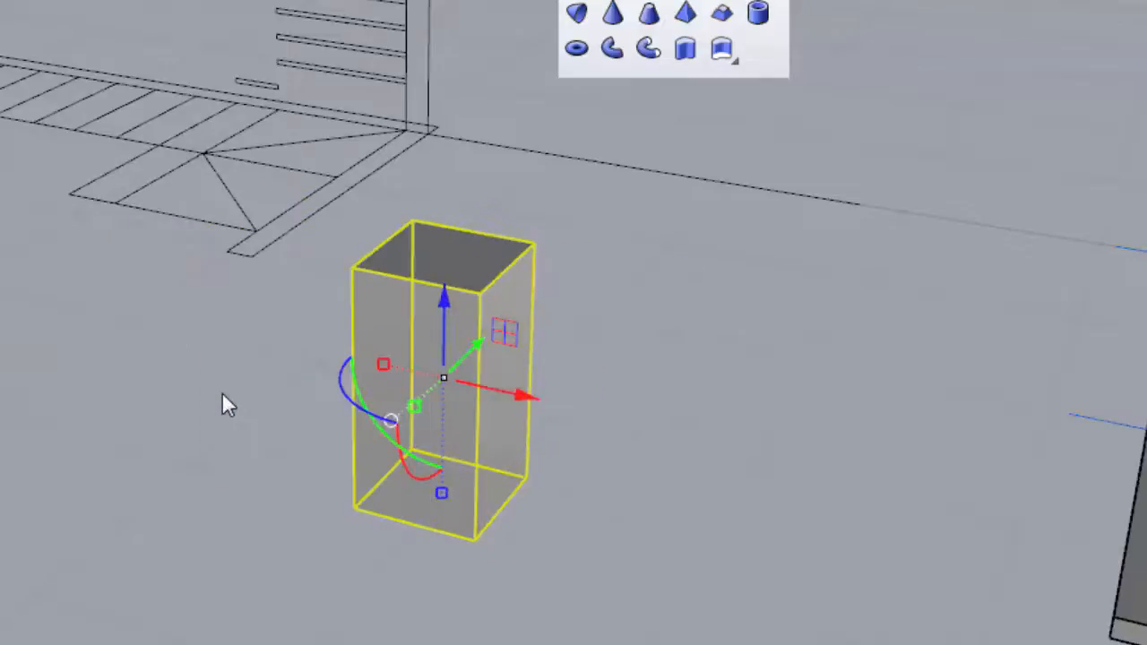
Scale the box along the X axis with the Gumball by a factor of 2, and scale it back by .5
left_click(383, 365)
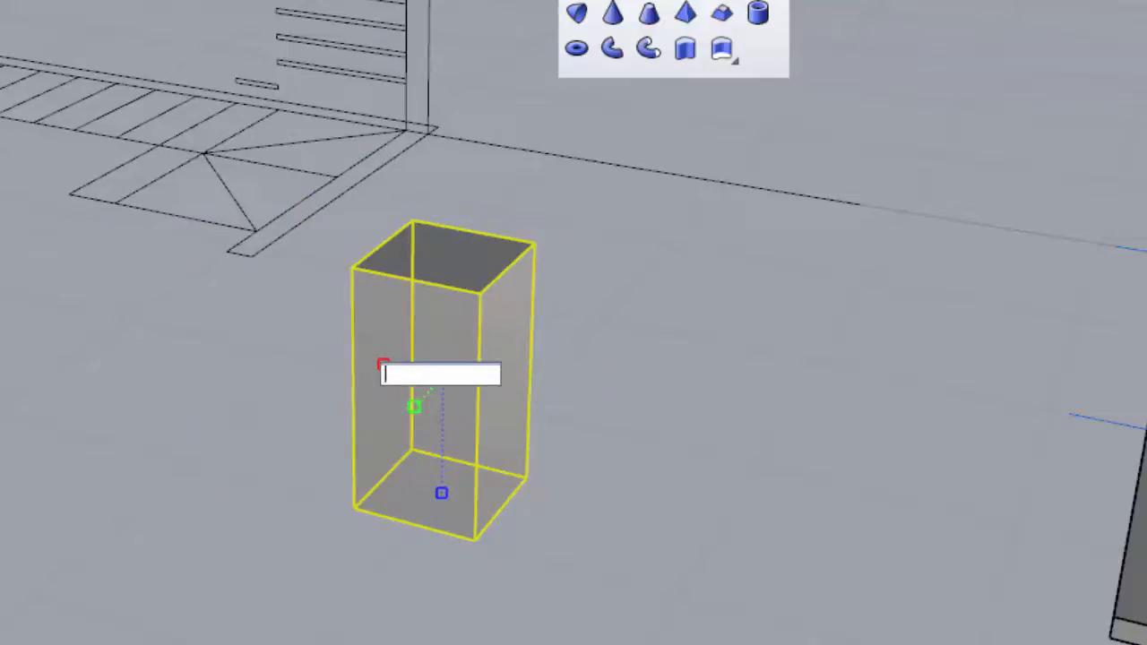
type("2")
key("Return")
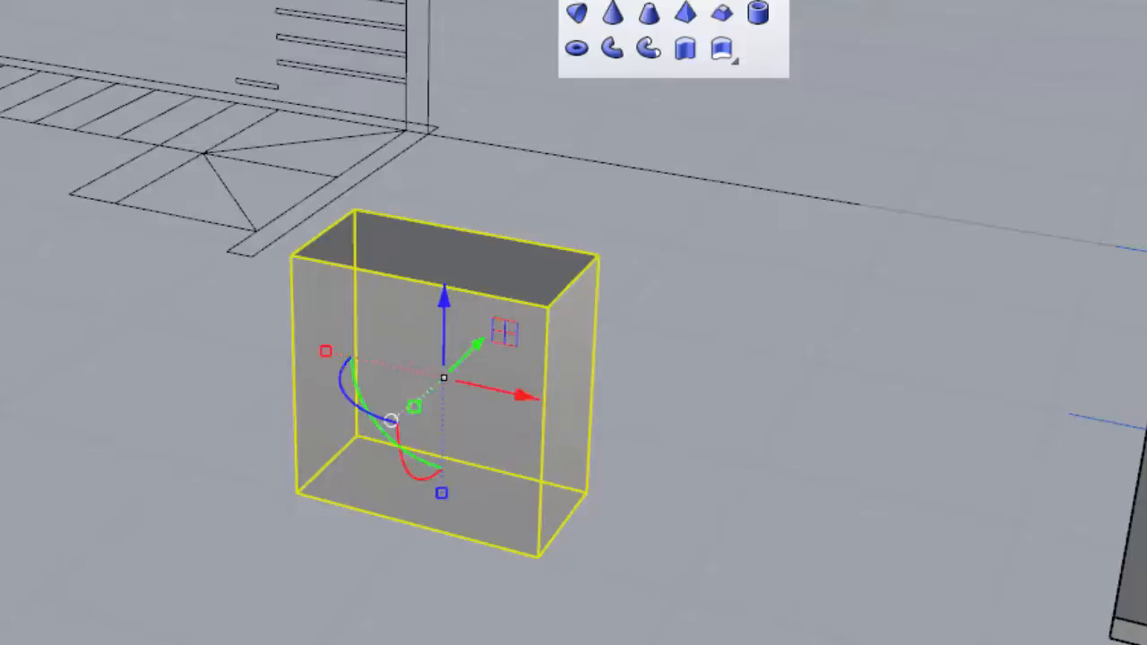
left_click(326, 351)
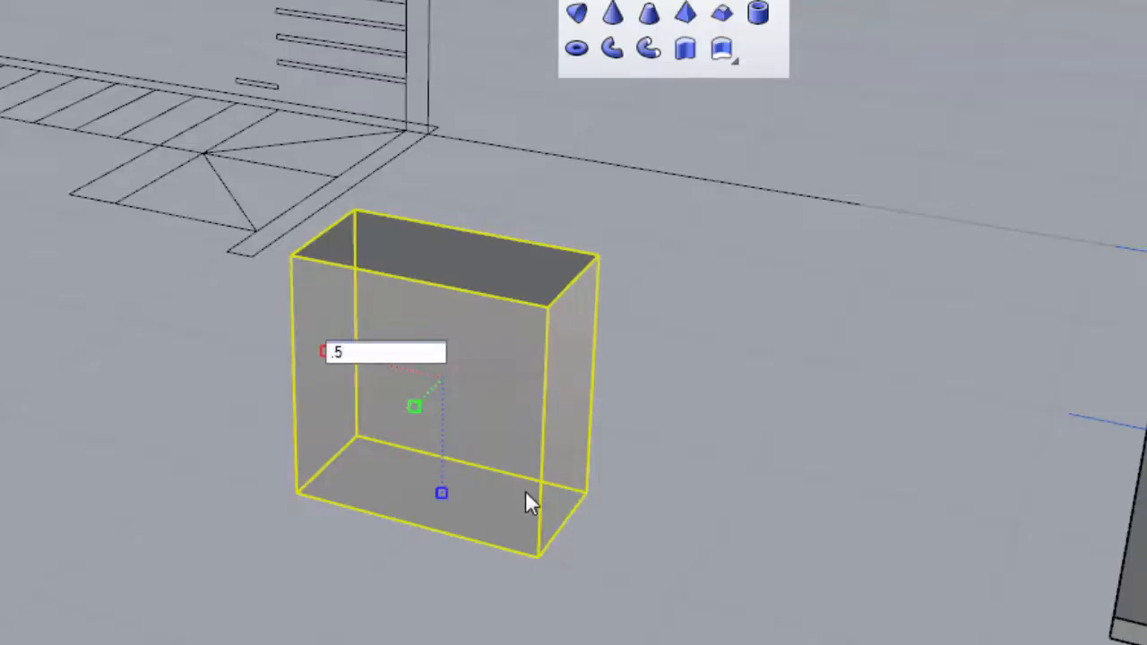
key("Return")
Rotate the box freehand about its vertical axis with the Gumball and undo the rotation
right_click_drag(527, 496, 508, 516)
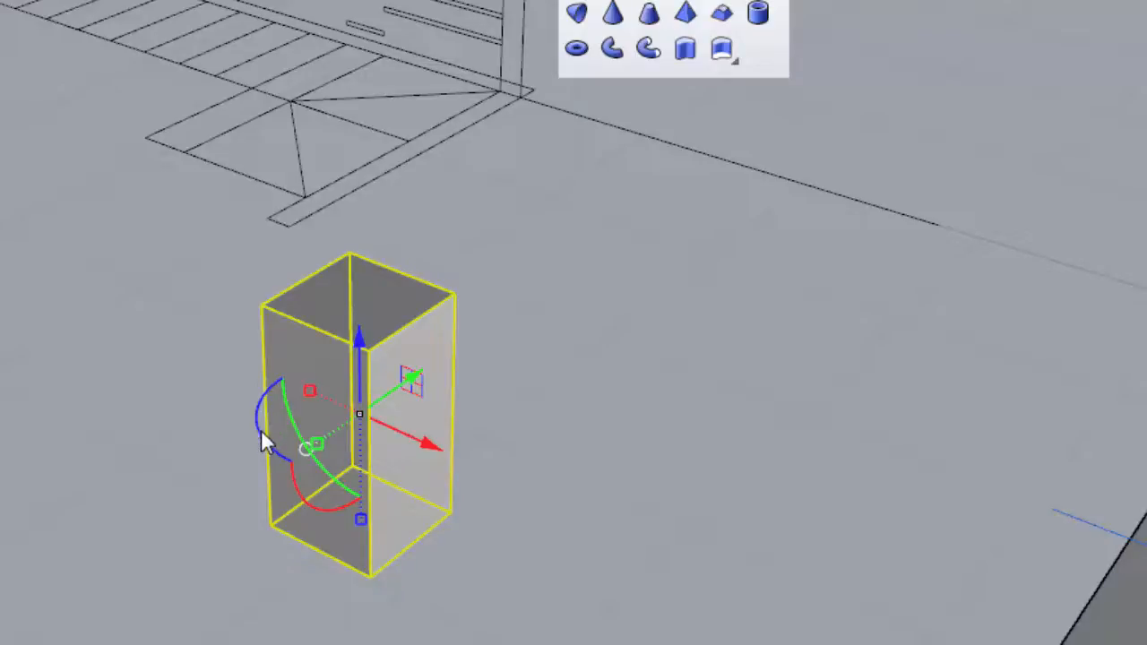
left_click_drag(263, 434, 278, 536)
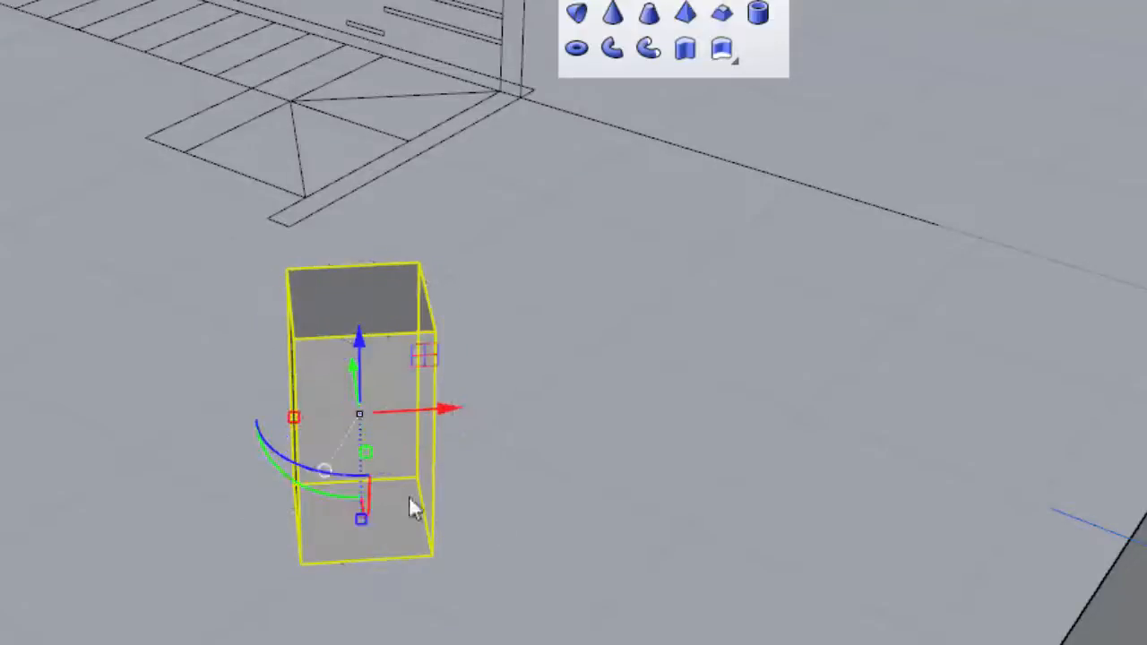
key("ctrl+z")
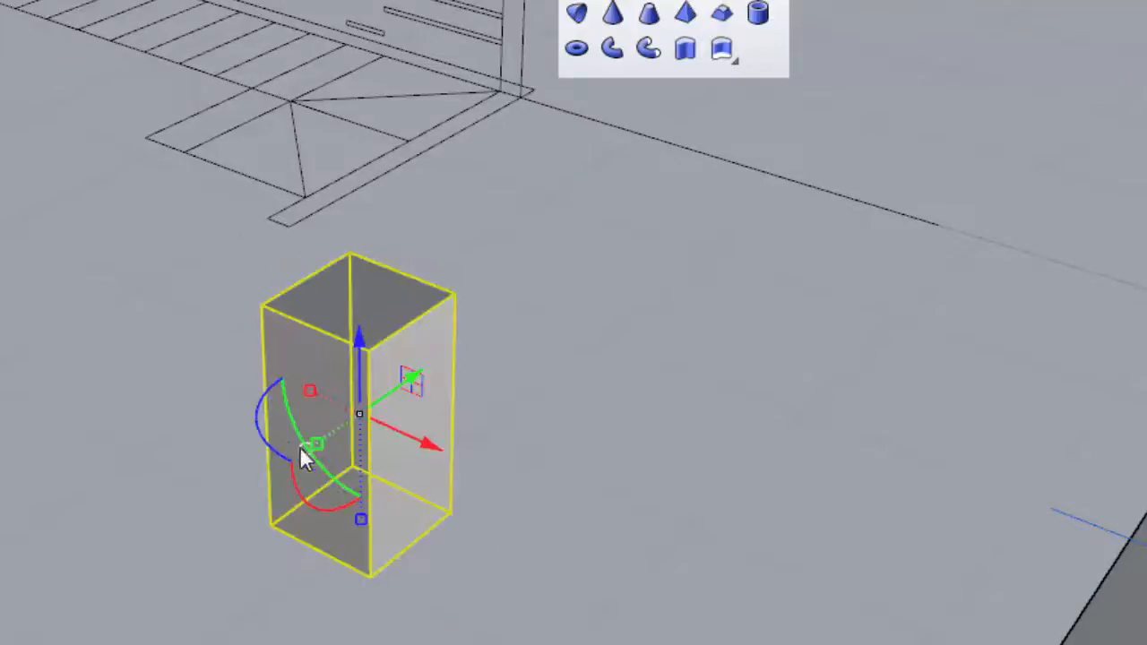
Rotate the box about its vertical axis with the Gumball in two exact 45-degree turns
left_click(259, 414)
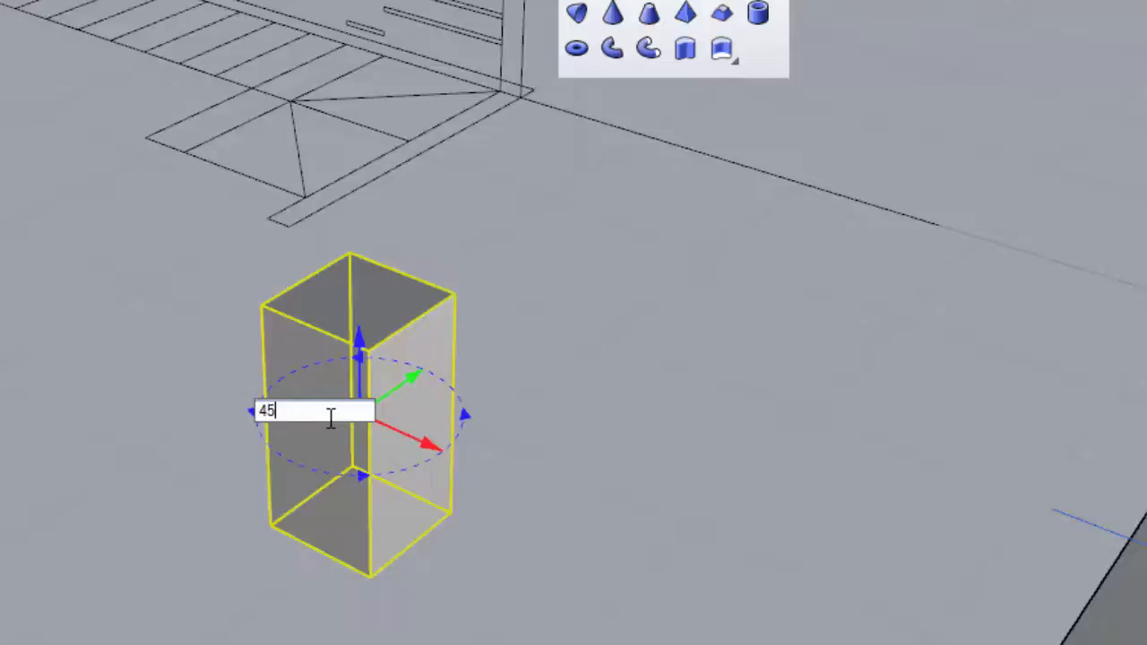
type("45")
key("Return")
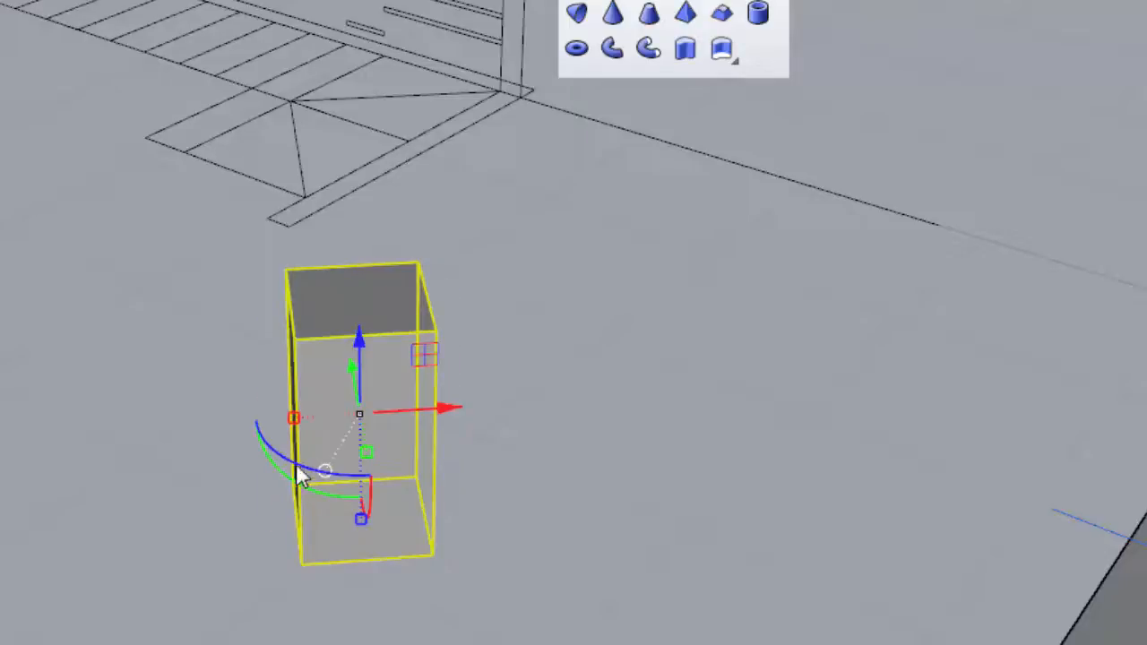
left_click(300, 473)
type("45")
key("Return")
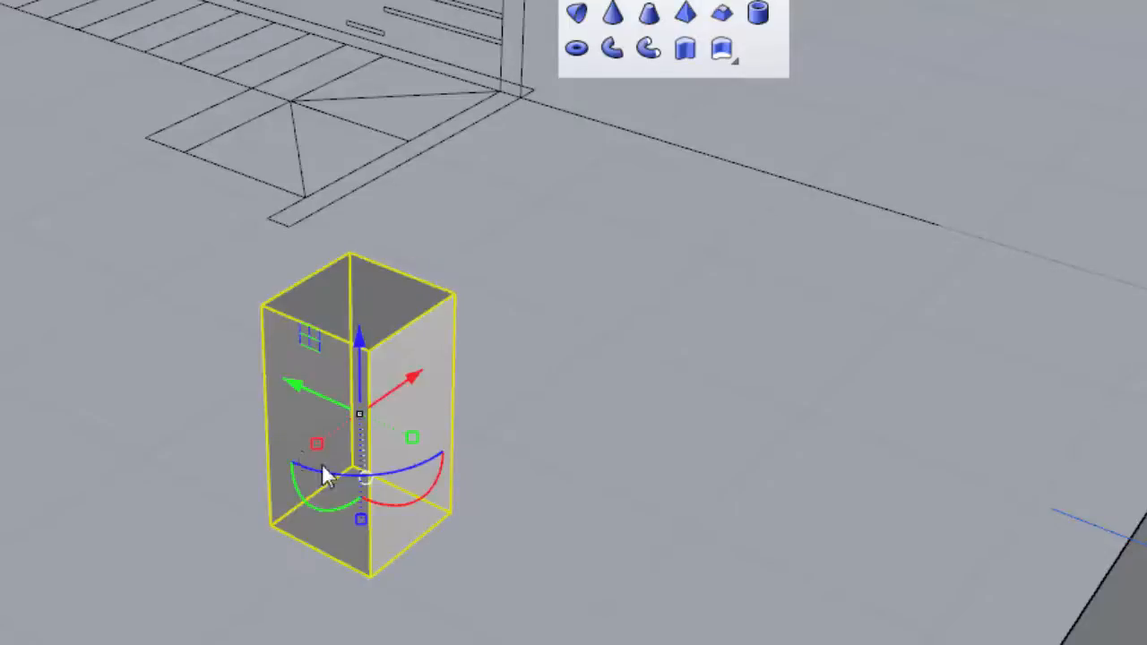
Tilt the box freehand about the Gumball's X axis and Y axis, undoing each rotation and deselecting the box
left_click(516, 449)
left_click(382, 416)
mouse_move(430, 422)
right_mouse_down()
mouse_move(430, 403)
mouse_move(456, 404)
mouse_move(429, 420)
right_mouse_up()
left_click_drag(430, 421, 437, 309)
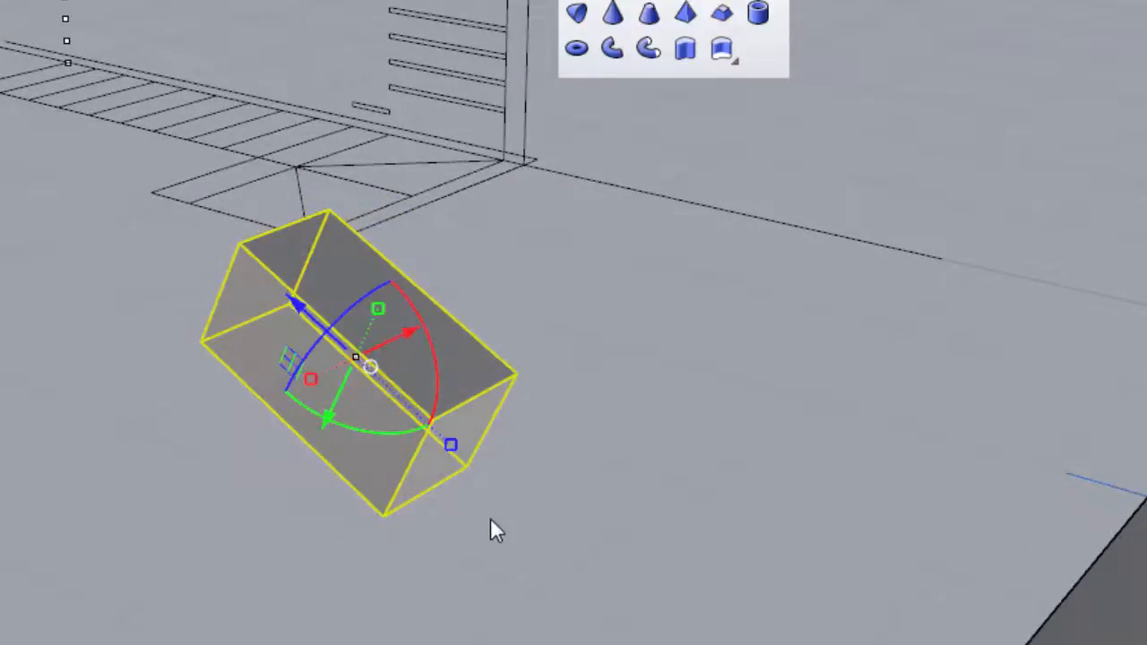
key("ctrl+z")
right_click_drag(290, 449, 170, 391)
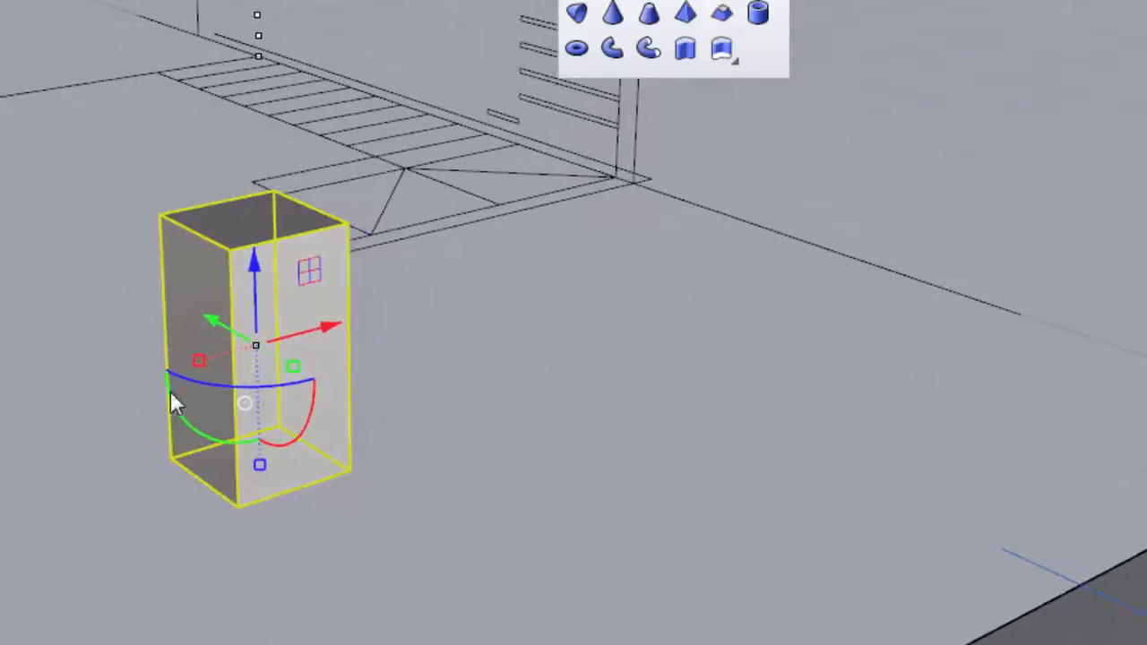
left_click_drag(176, 420, 149, 313)
key("ctrl+z")
key("Escape")
Select only the box's top face, slide it freehand along the X axis with the Gumball, and undo the change
right_click_drag(550, 423, 601, 443, "ctrl+shift")
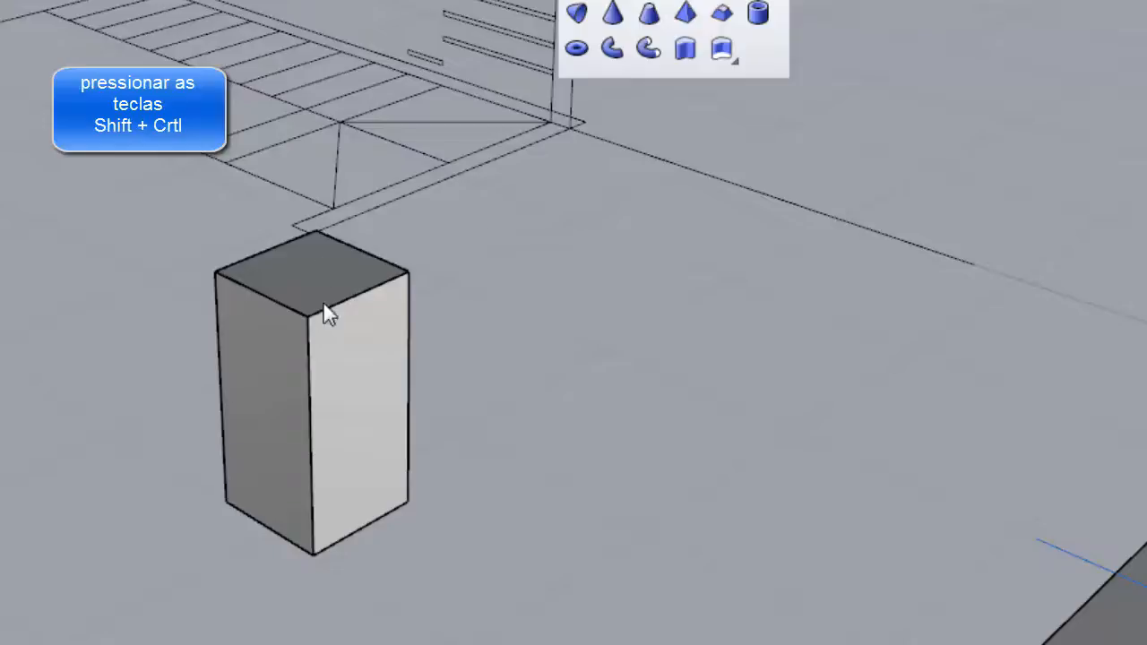
left_click(334, 269, "ctrl+shift")
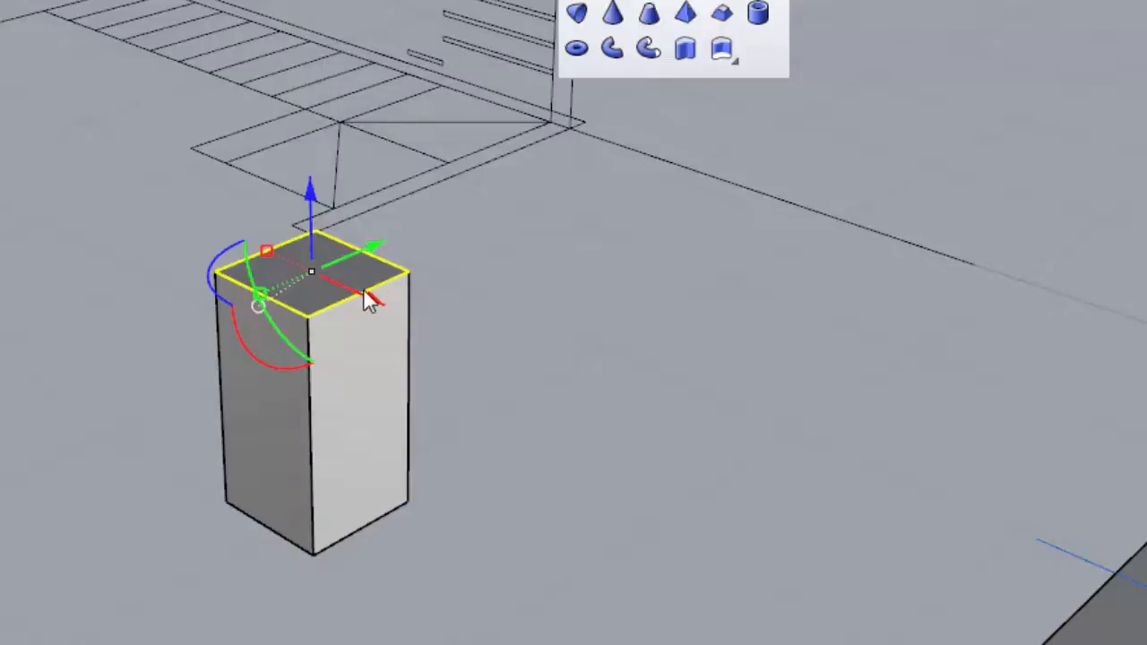
left_click_drag(373, 300, 471, 346)
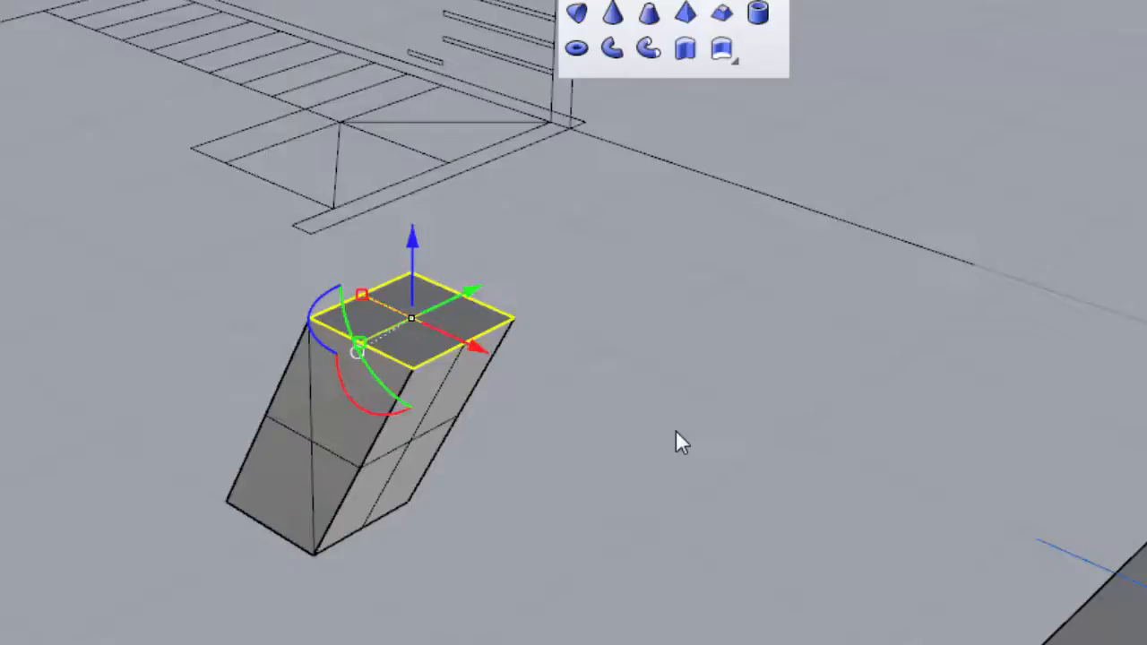
key("ctrl+z")
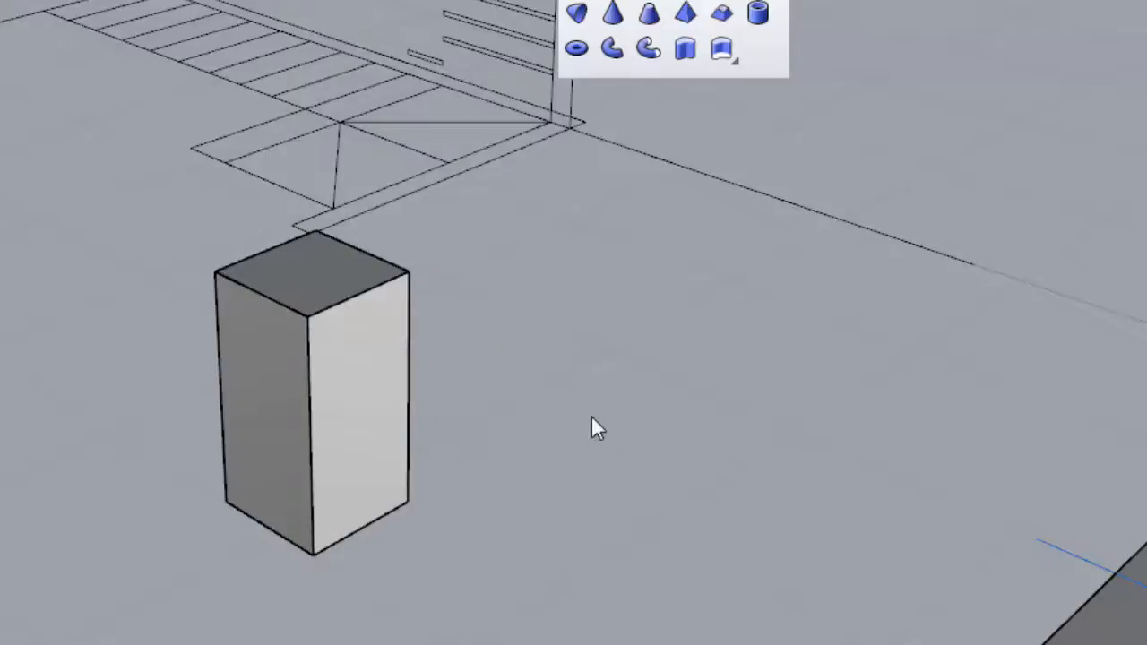
Select one edge of the box's top face, lower it freehand along Z with the Gumball, and undo the change
left_click(353, 302)
left_click(448, 365)
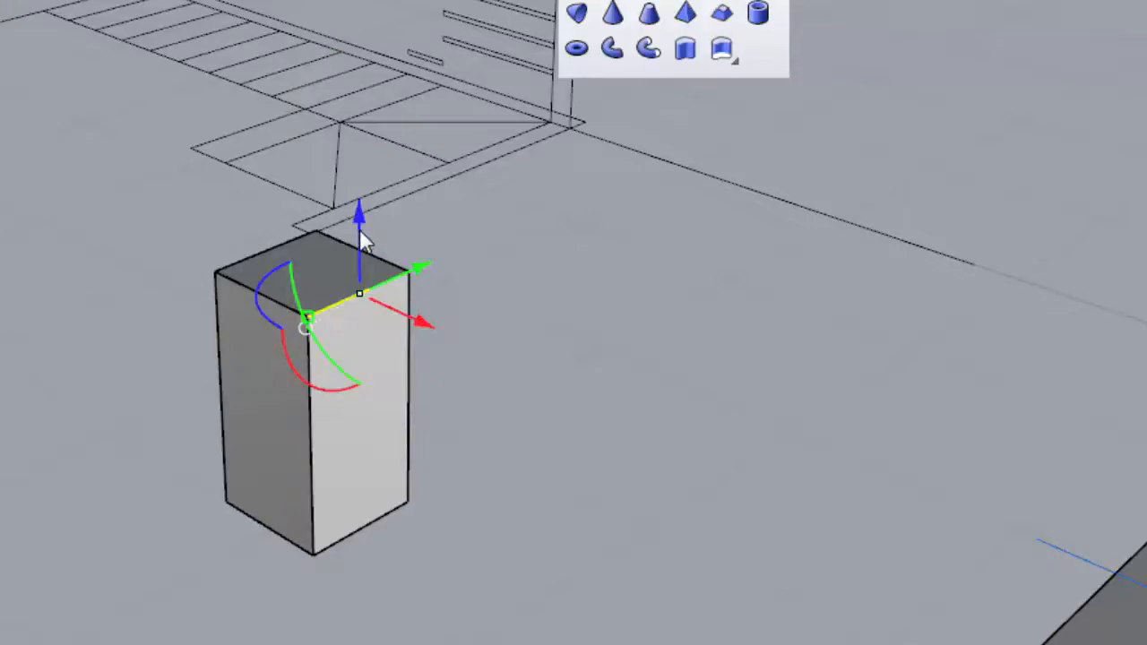
left_click_drag(361, 233, 366, 303)
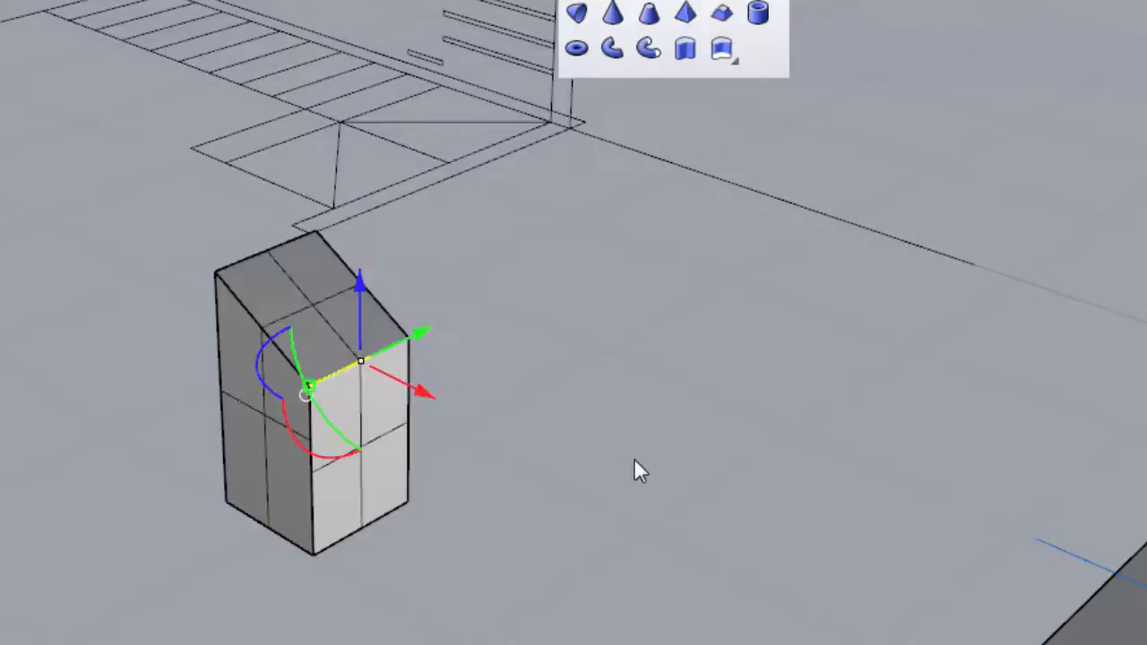
key("ctrl+z")
Select the box's top face, rotate it freehand about the vertical axis to twist the box, and undo it
left_click(301, 265, "ctrl+shift")
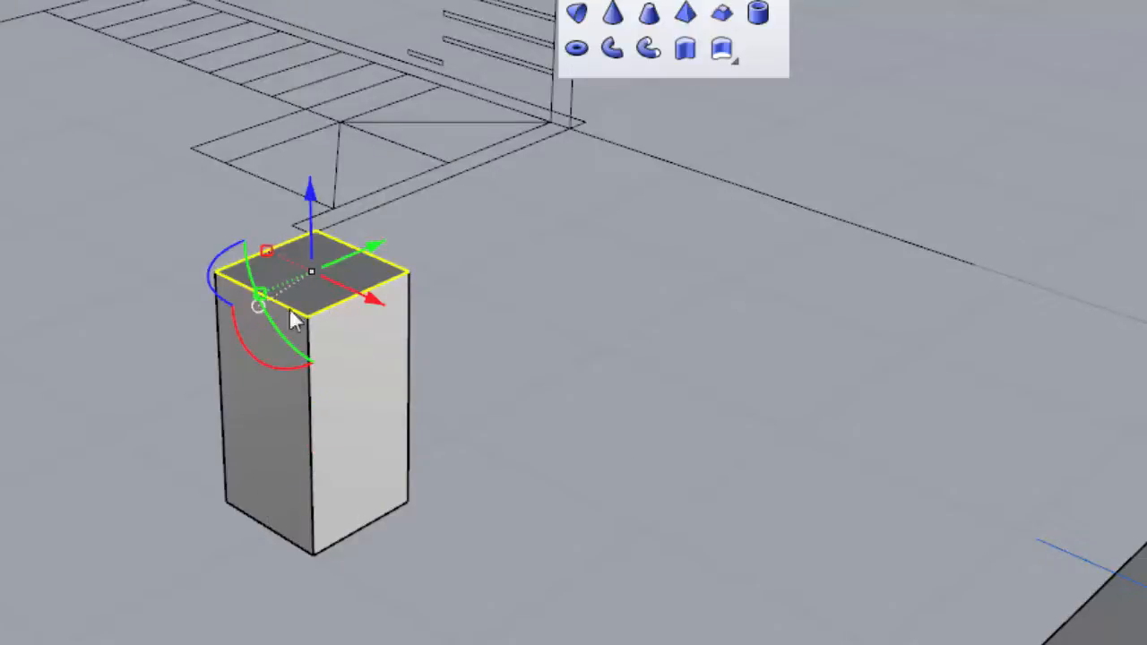
left_click_drag(218, 292, 262, 182)
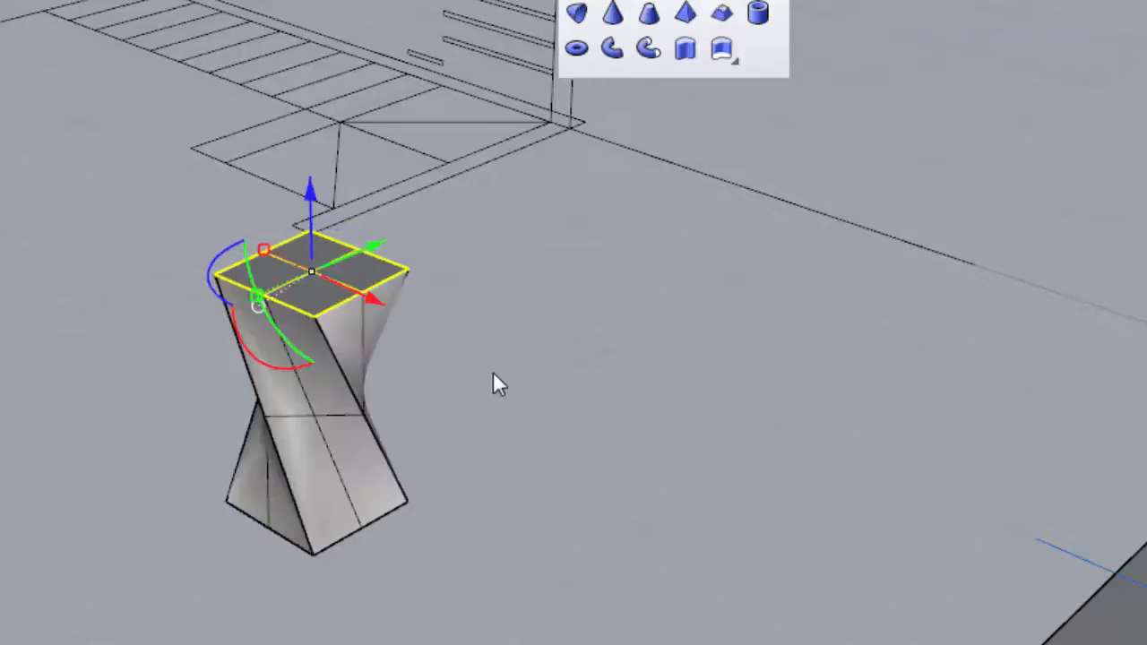
right_click_drag(494, 384, 505, 358)
key("ctrl+z")
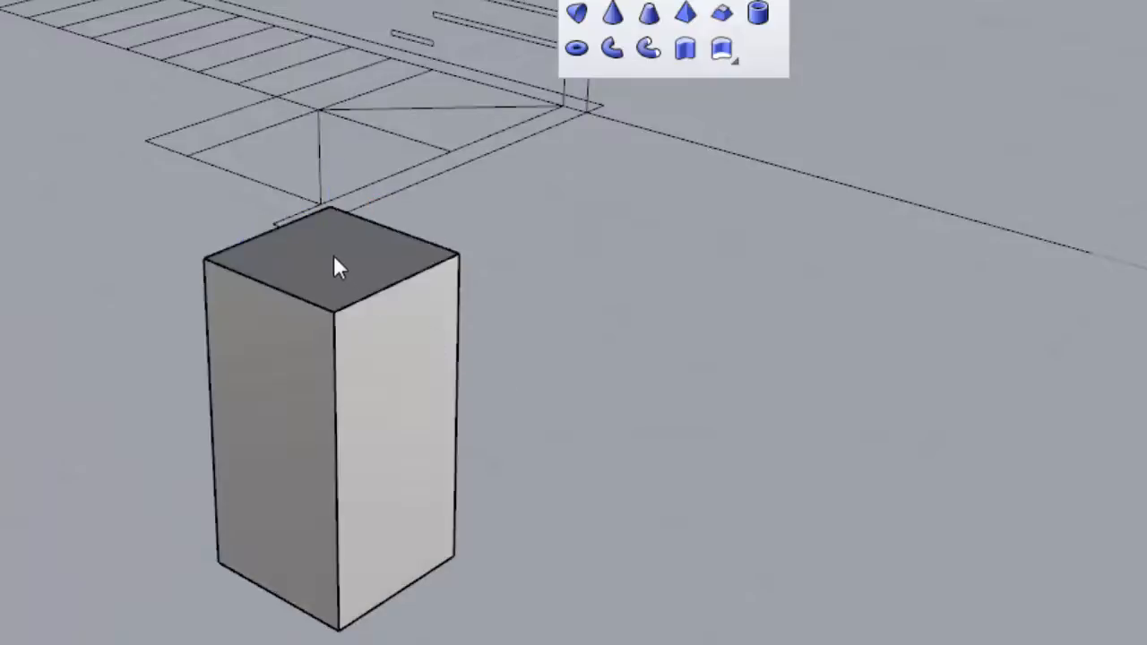
Taper the box into a truncated pyramid by shrinking its top face freehand along X and Y with the Gumball
left_click(334, 254, "ctrl+shift")
left_click_drag(265, 282, 321, 271)
left_click_drag(269, 235, 312, 268)
left_click(592, 399)
right_click_drag(591, 399, 595, 369)
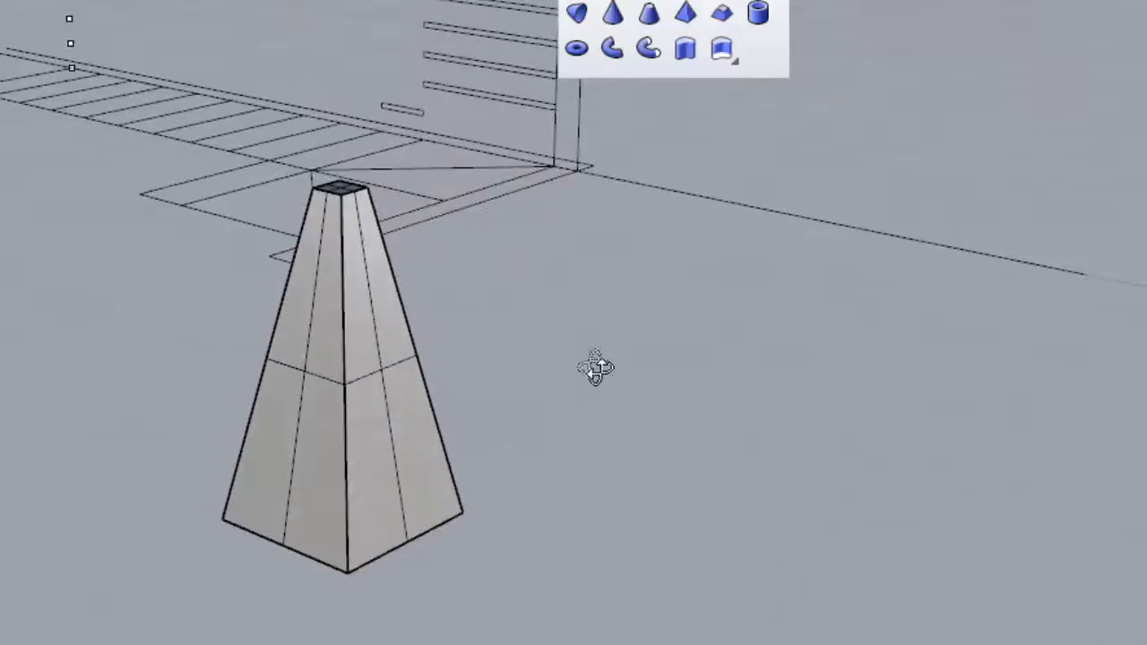
left_click(388, 421)
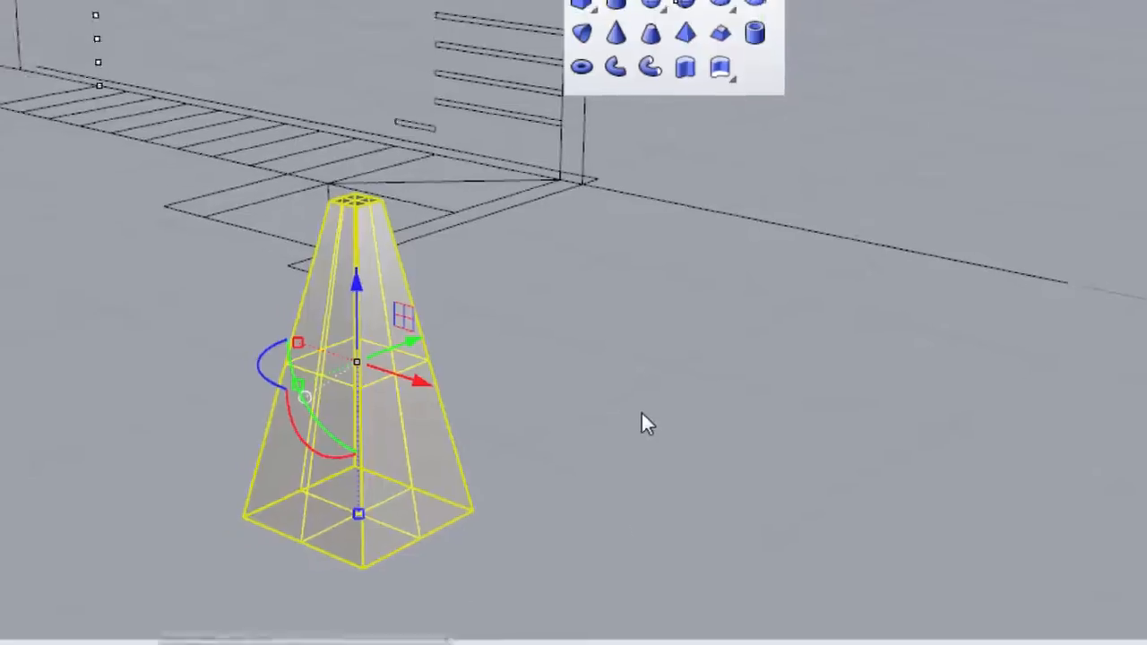
left_click(639, 411)
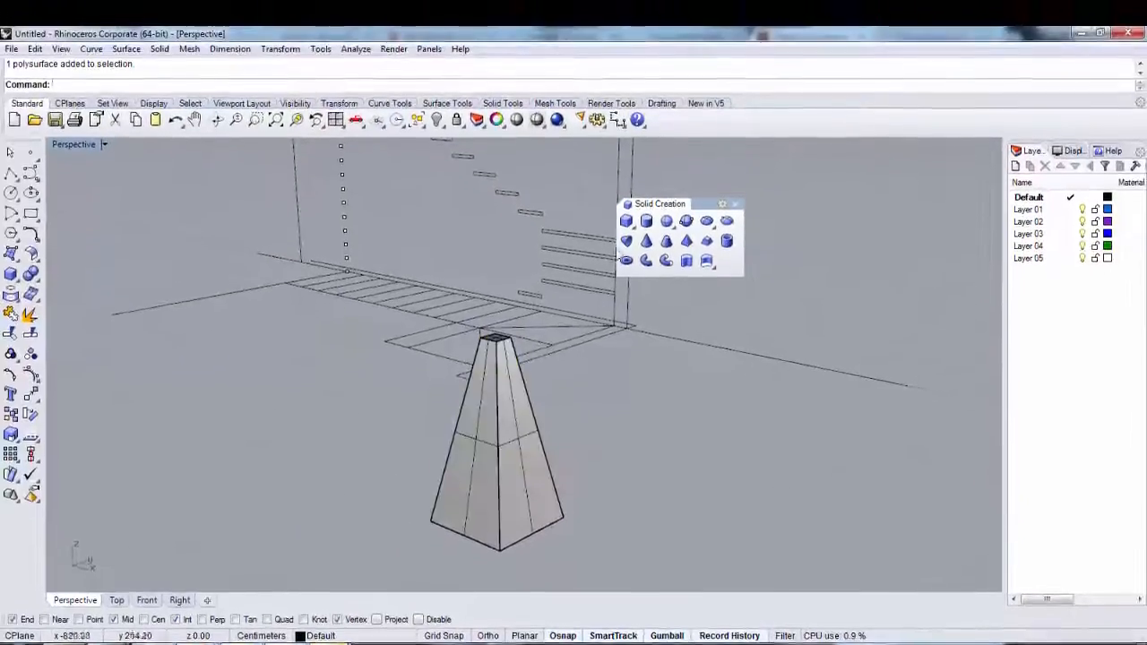
Draw a freehand vertical cylinder about 86 cm tall beside the tapered solid and select it
left_click(646, 209)
left_click(707, 475)
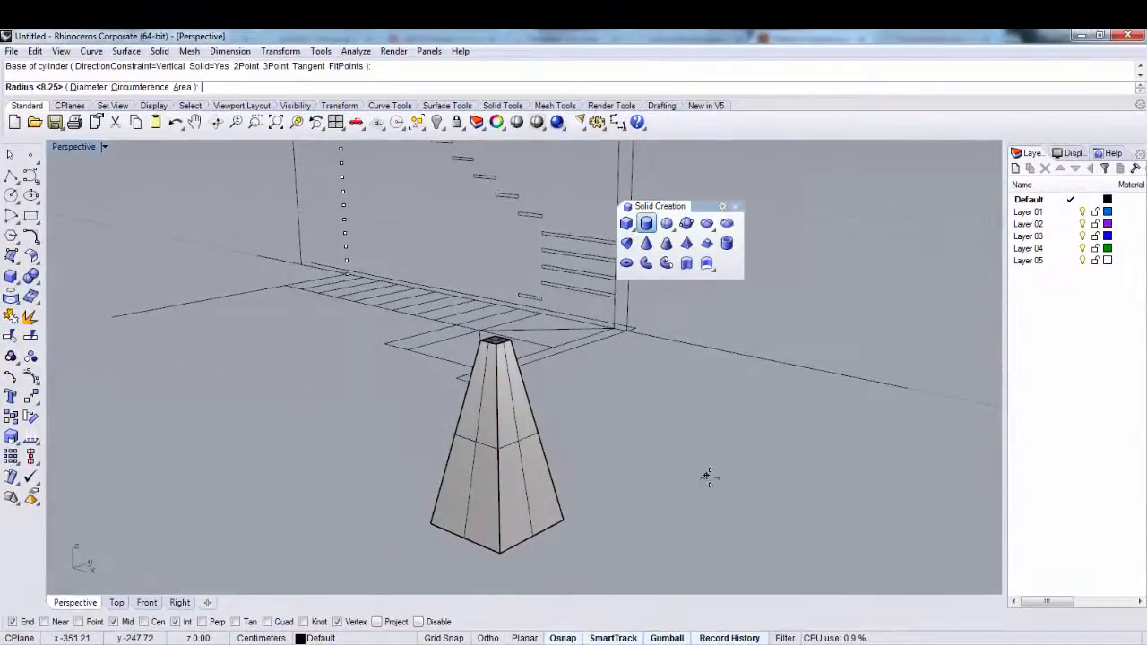
left_click(762, 493)
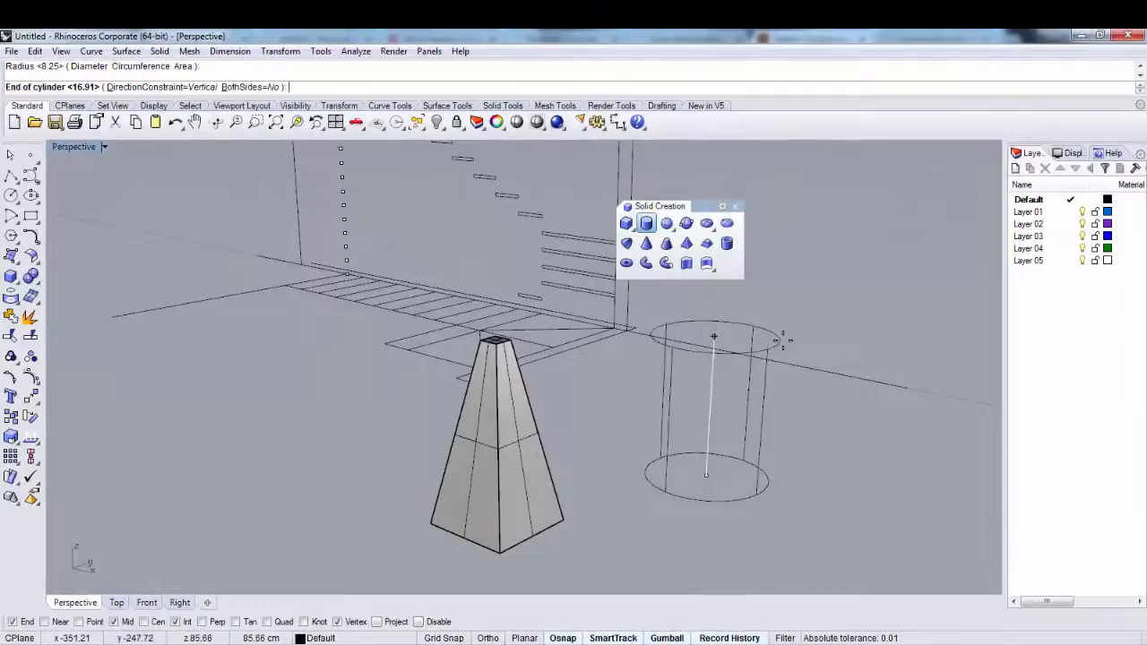
left_click(796, 344)
left_click(713, 358)
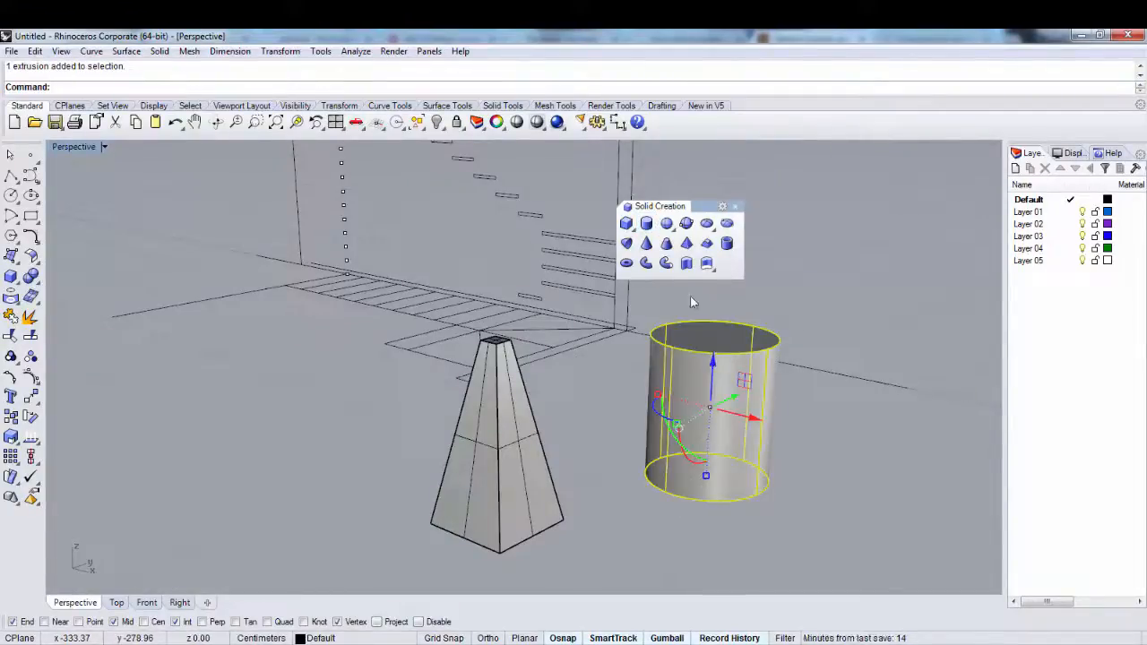
Draw a freehand sphere with a radius of about 47 cm beside the cylinder
left_click(666, 223)
left_click(861, 472)
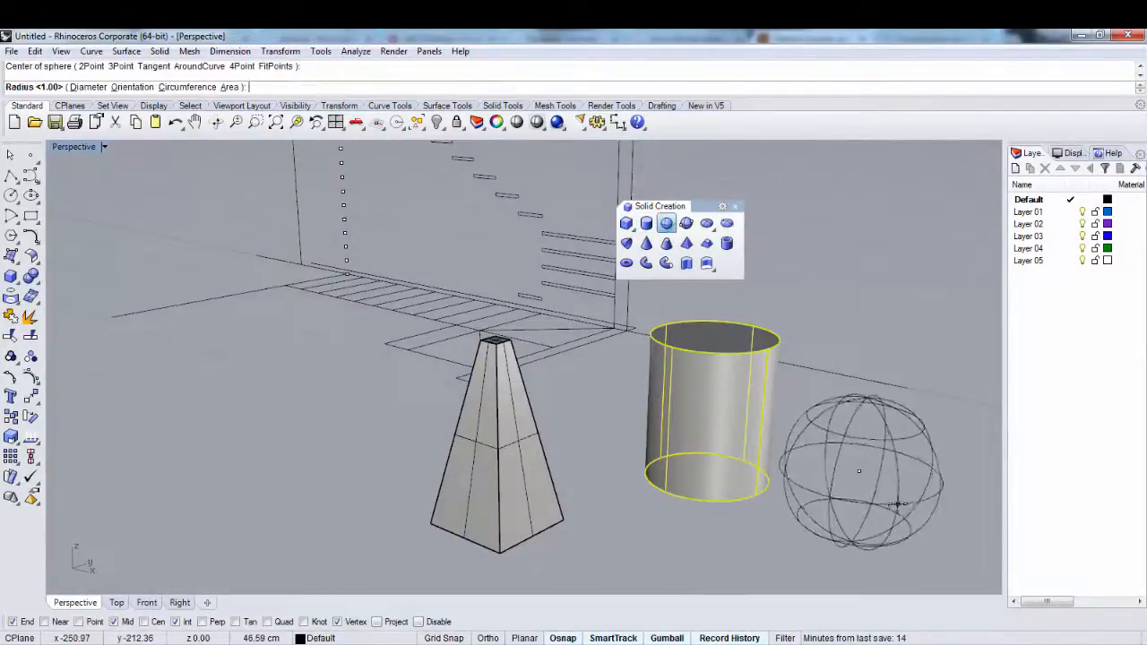
left_click(943, 482)
Draw a flat, elongated ellipsoid on the side of the tapered solid away from the cylinder, and delete it
left_click(707, 224)
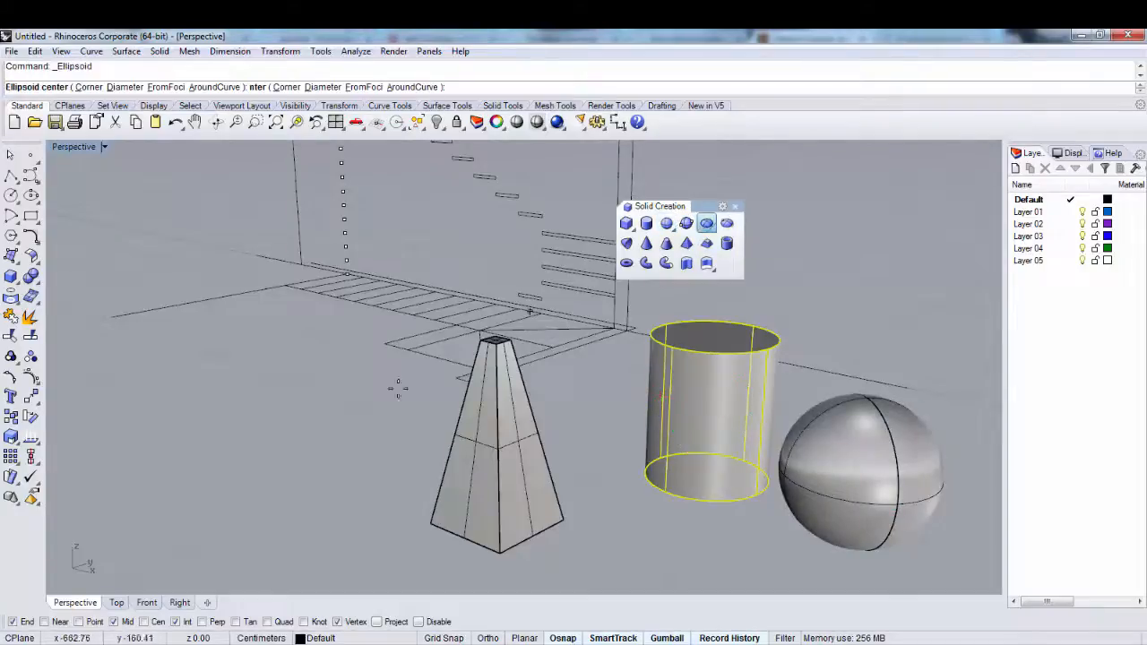
left_click(204, 441)
left_click(308, 473)
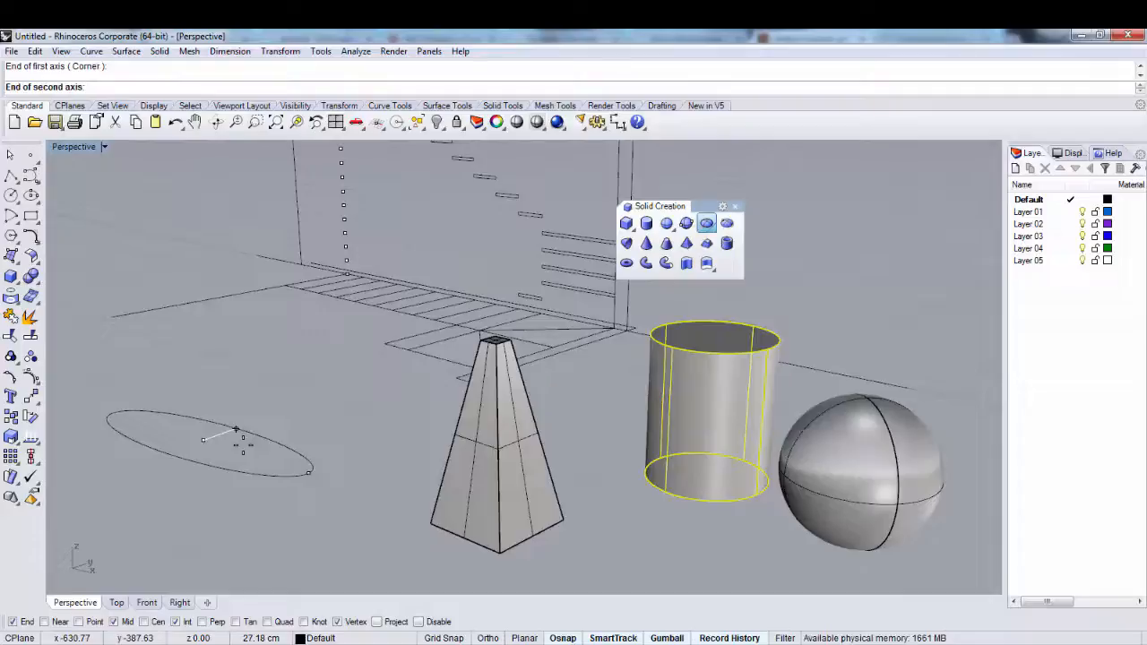
left_click(236, 430)
left_click(237, 414)
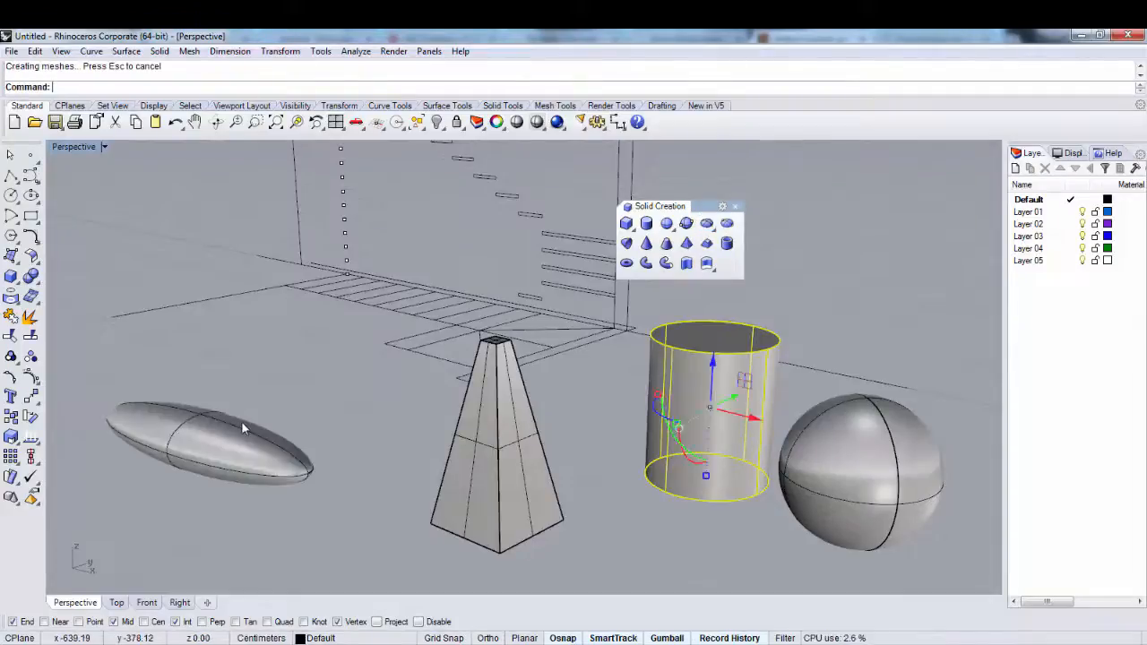
left_click(241, 423)
key("Delete")
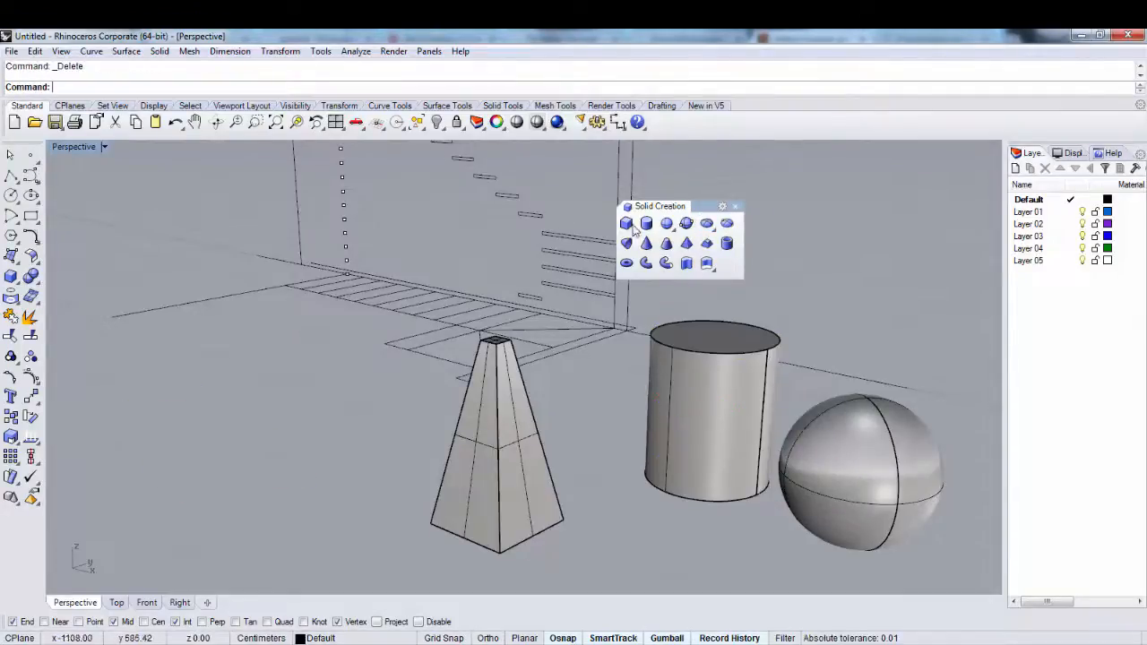
Draw a freehand vertical cone about 50 cm in radius and 129 cm tall beside the tapered solid, opposite the cylinder
left_click(646, 246)
left_click(226, 448)
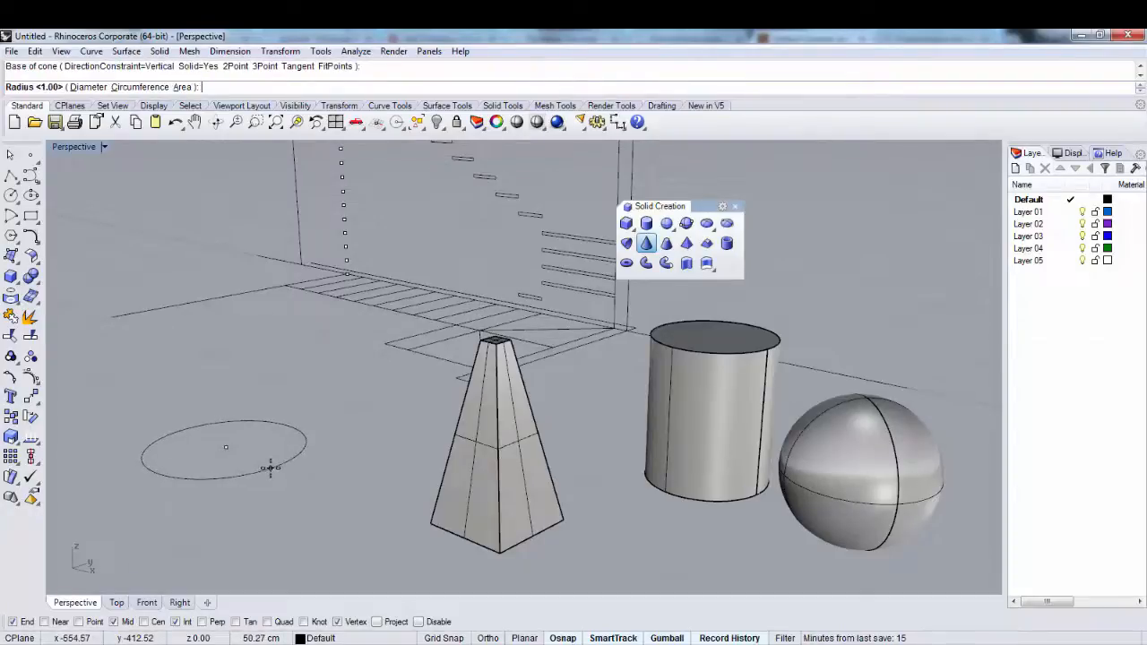
left_click(270, 467)
left_click(191, 255)
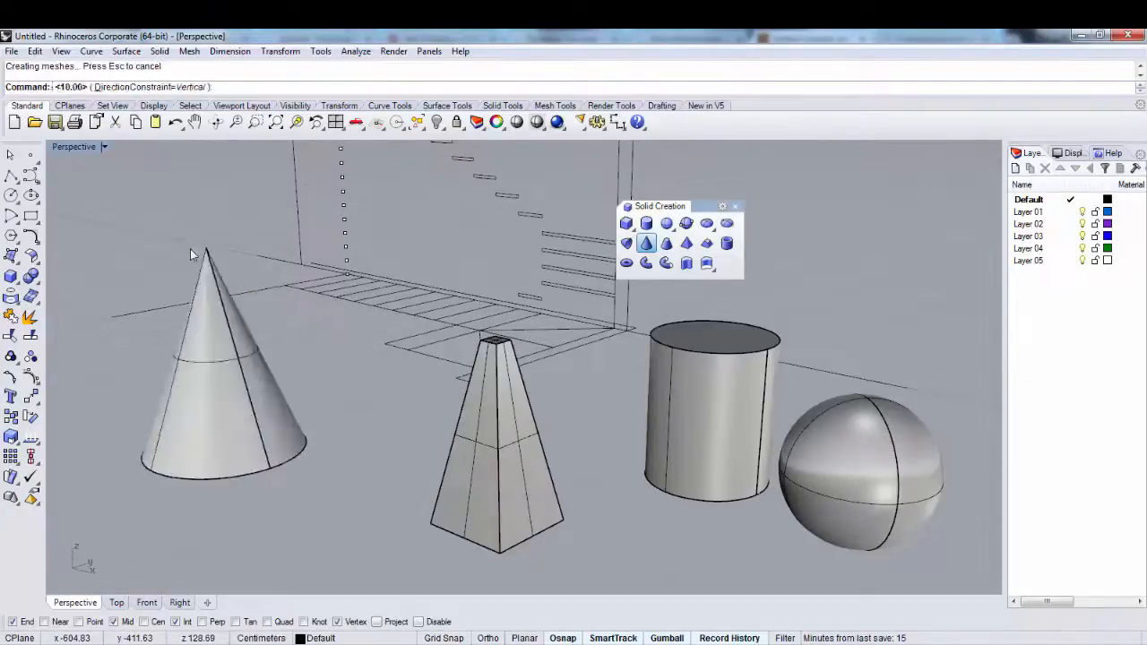
Draw a freehand truncated cone about 99 cm tall beside the cone, with its top radius larger than its base radius
left_click(667, 243)
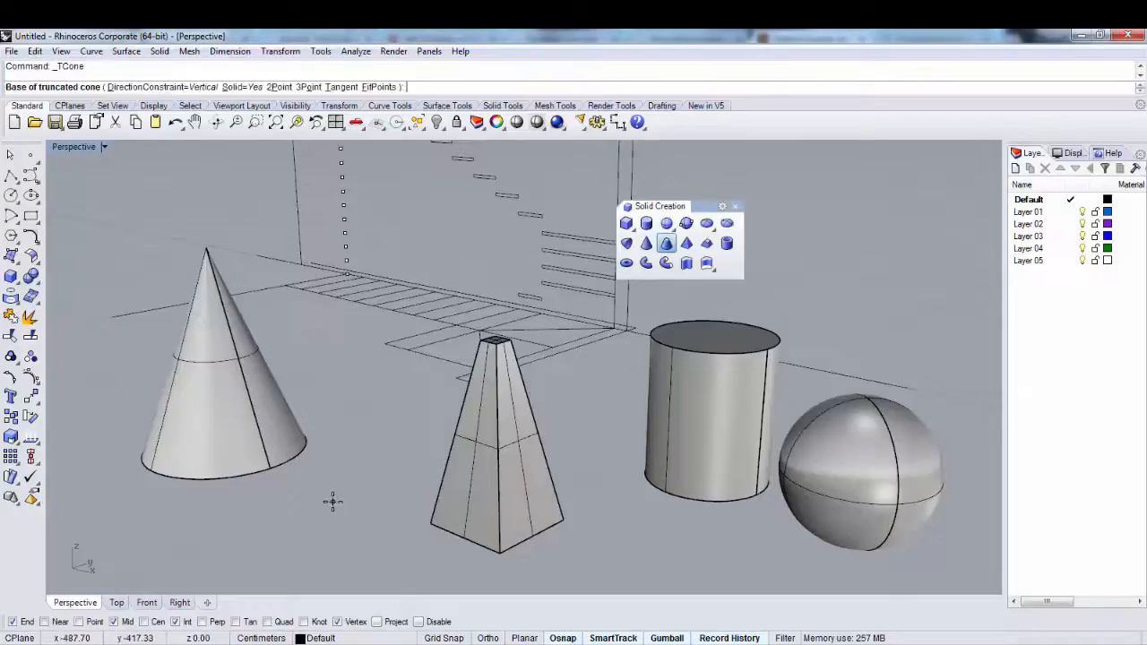
scroll(331, 502, "down", 8)
left_click(169, 469)
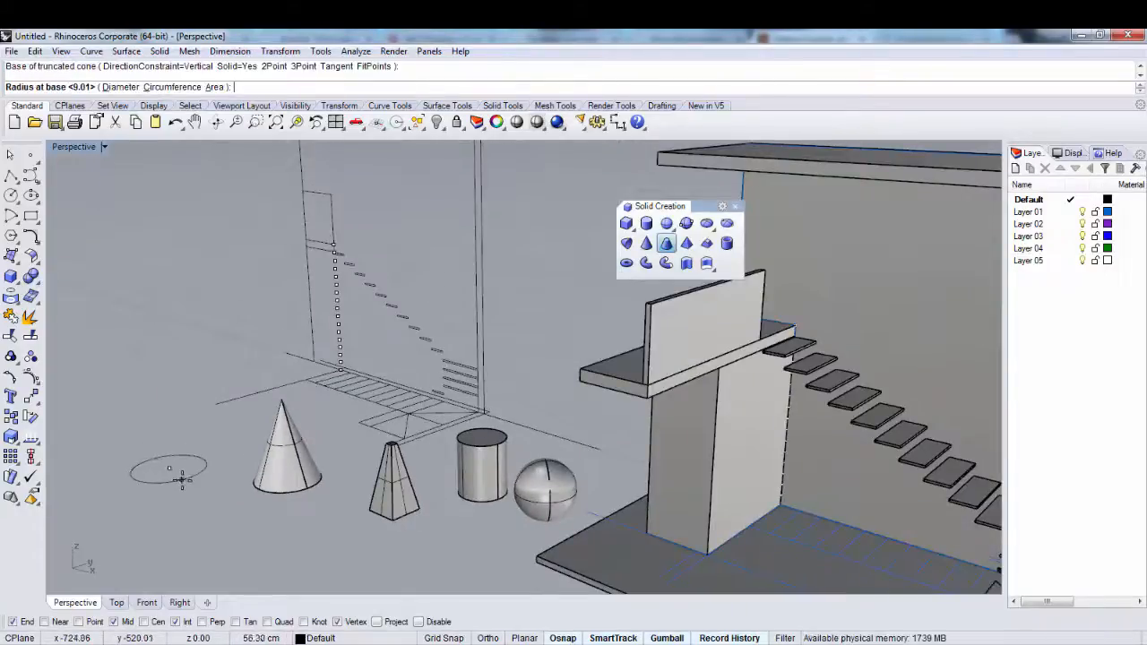
left_click(185, 484)
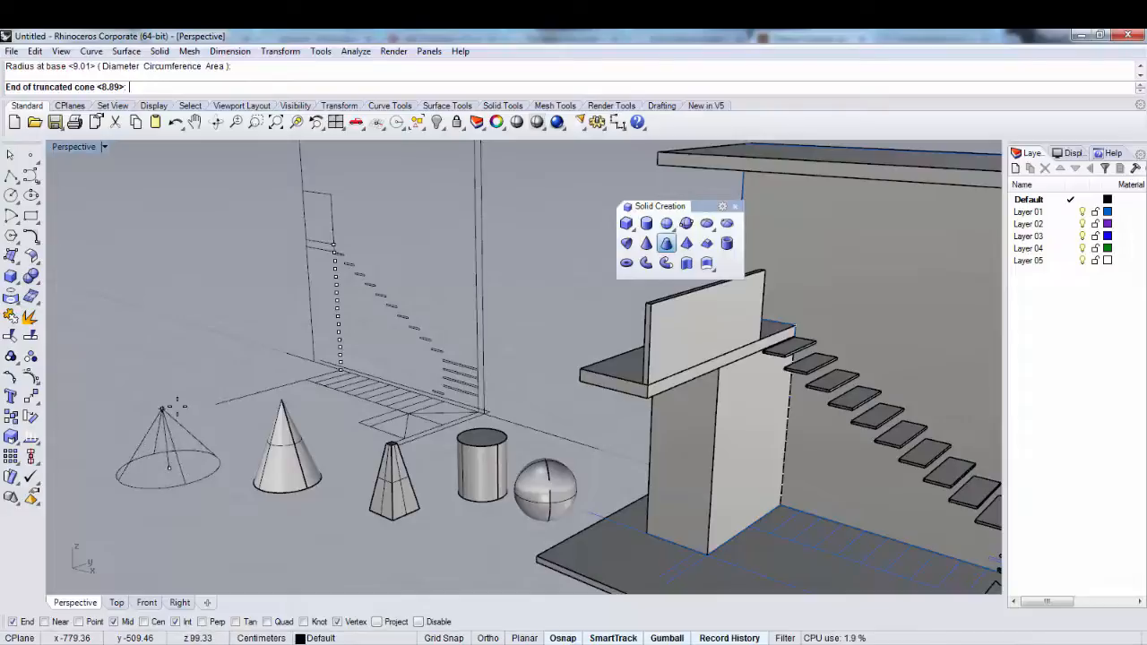
left_click(174, 412)
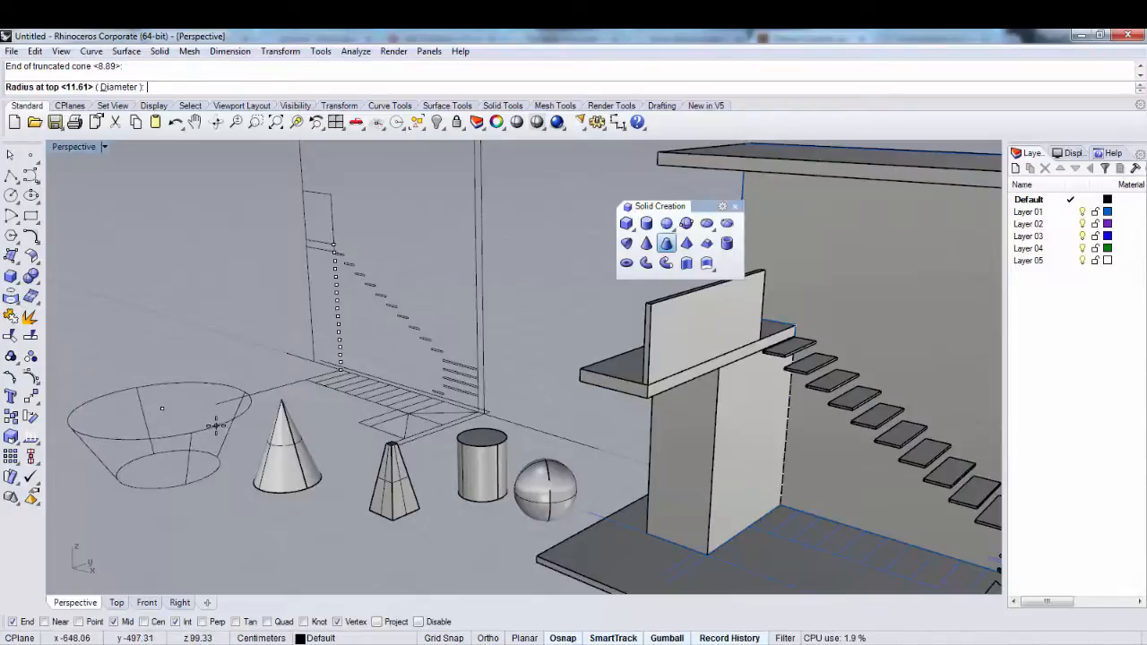
left_click(241, 422)
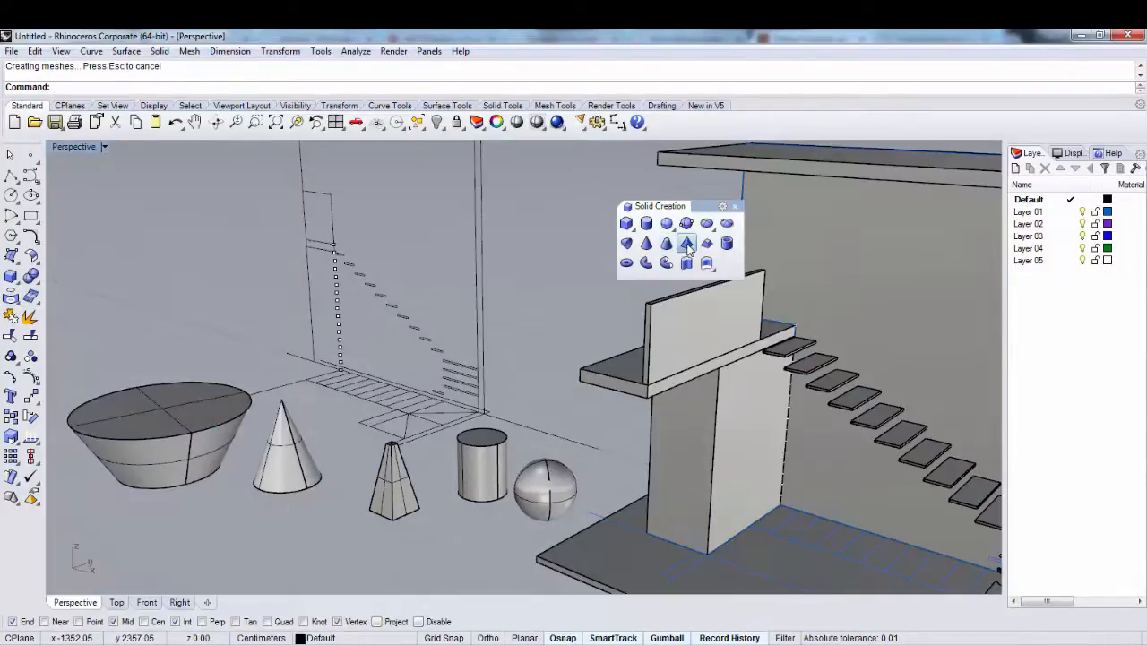
Set the pyramid's number of sides to 4 and draw it freehand in front of the cone
left_click(686, 245)
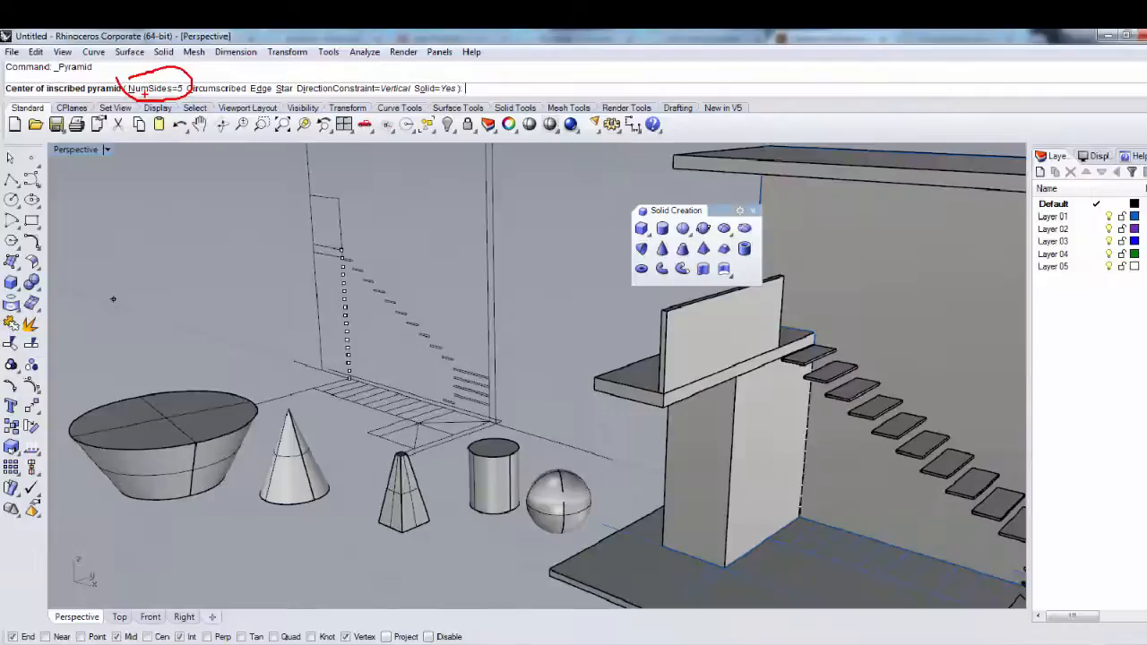
left_click(150, 87)
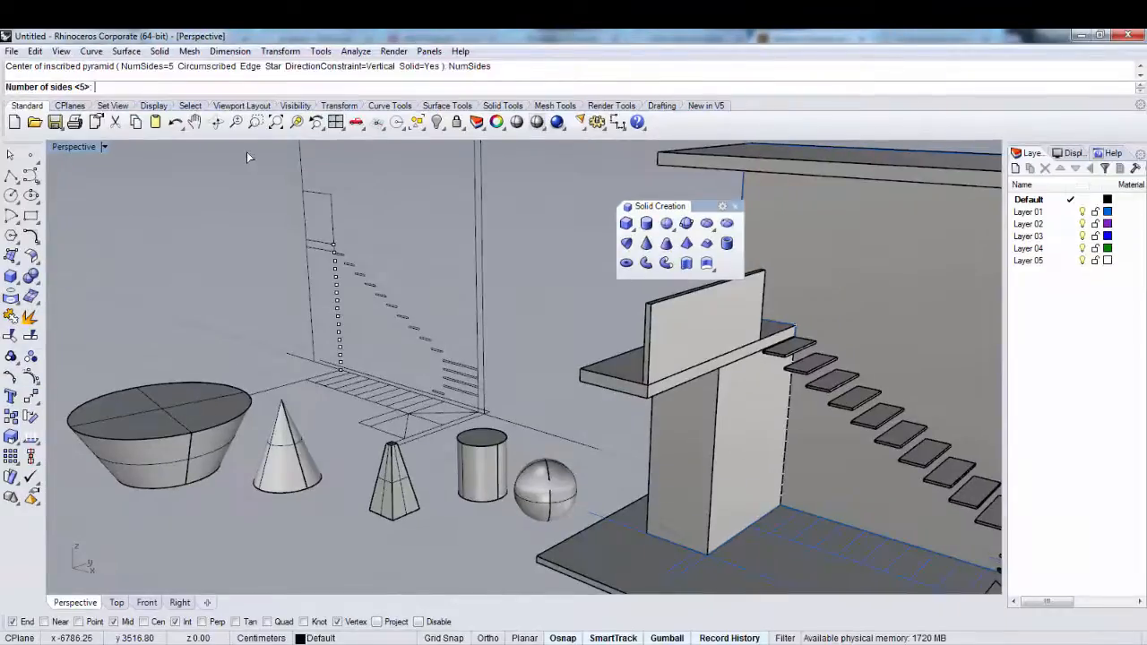
type("4")
key("Return")
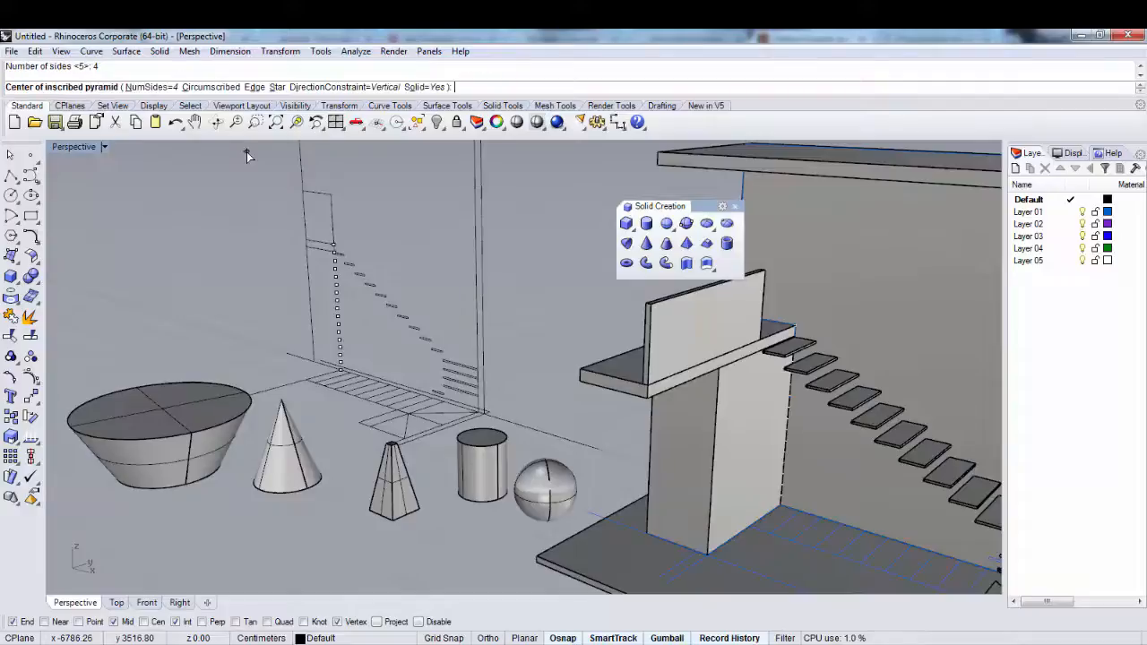
scroll(323, 472, "down", 3)
left_click(306, 492)
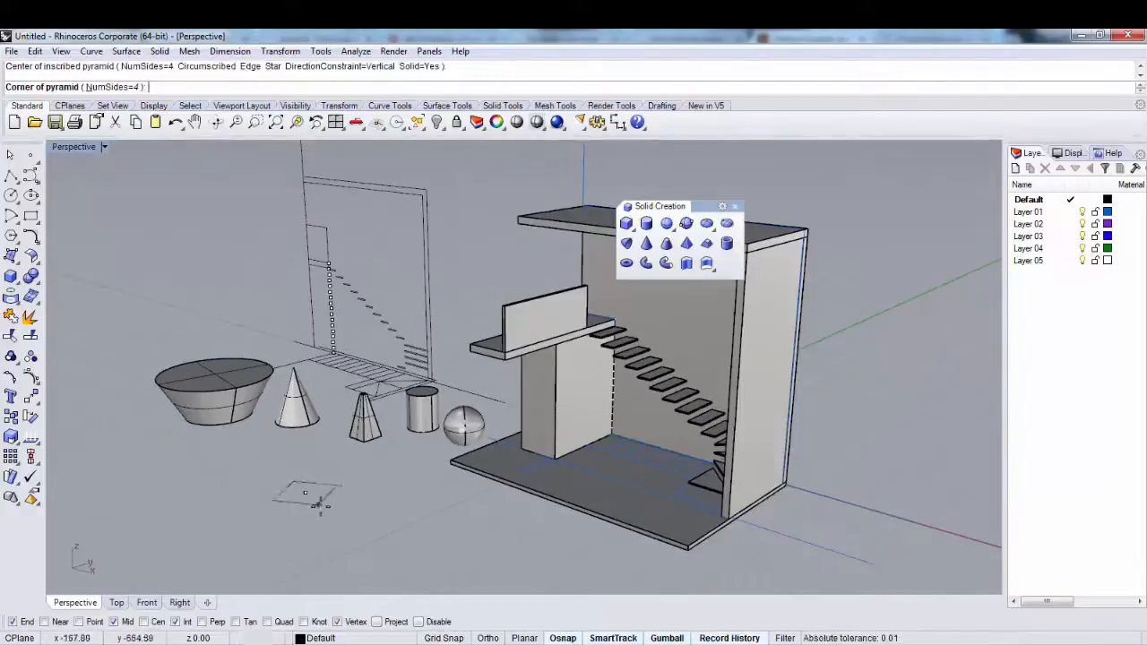
left_click(333, 509)
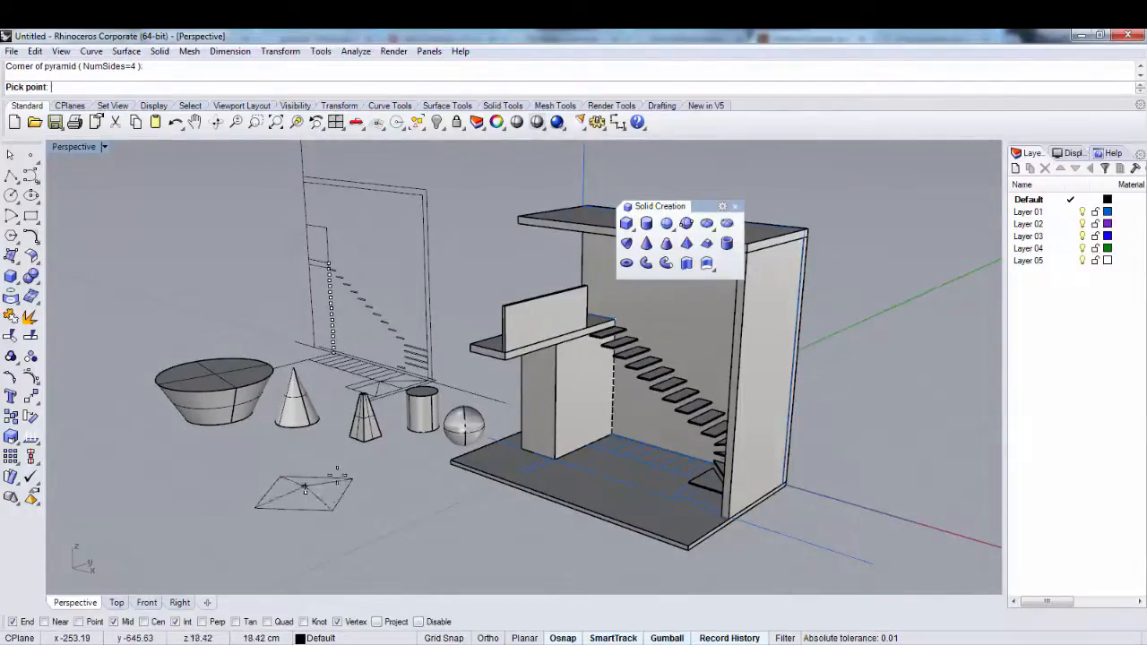
left_click(337, 405)
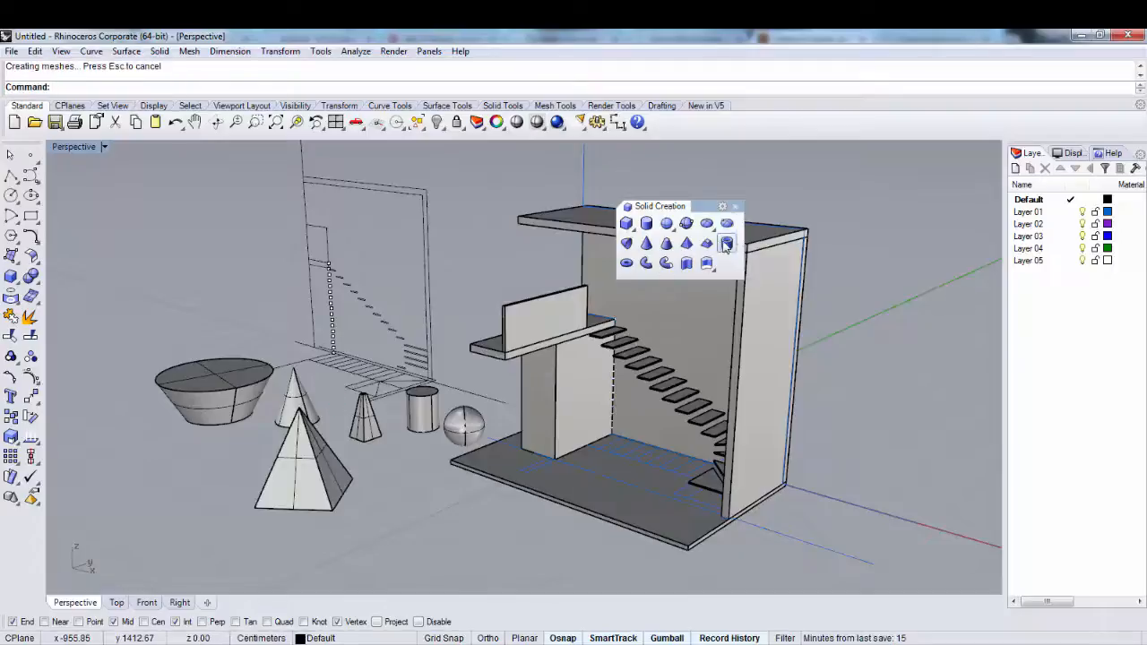
Draw a freehand five-sided truncated pyramid about 117 cm tall beside the four-sided pyramid and select it
left_click(686, 243)
left_click(421, 532)
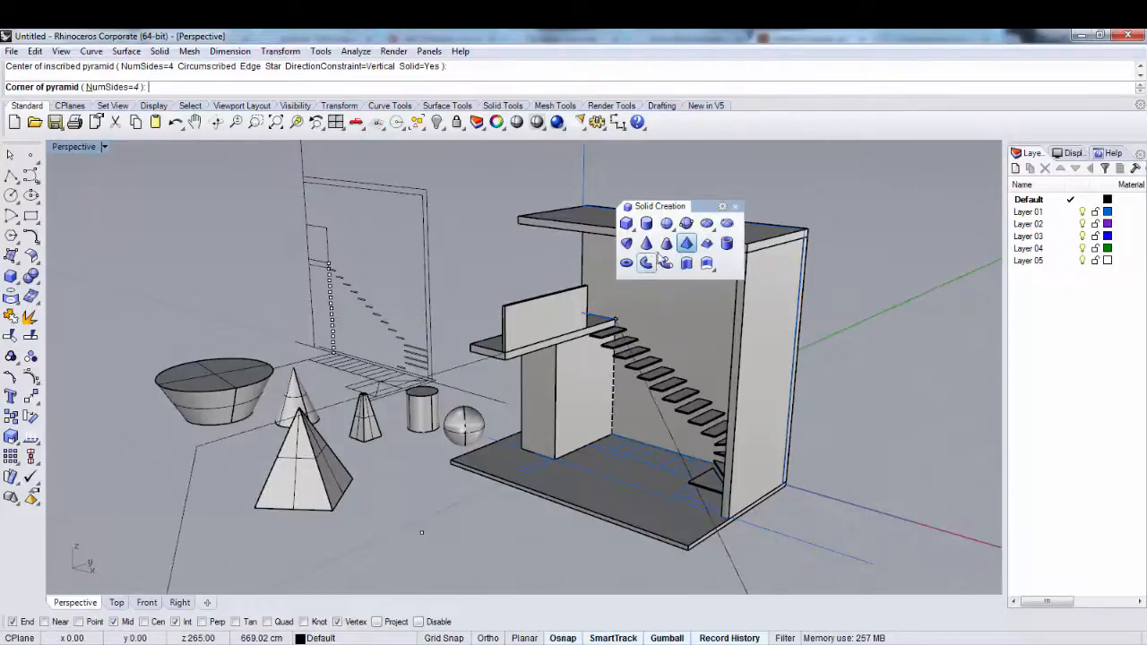
left_click(708, 243)
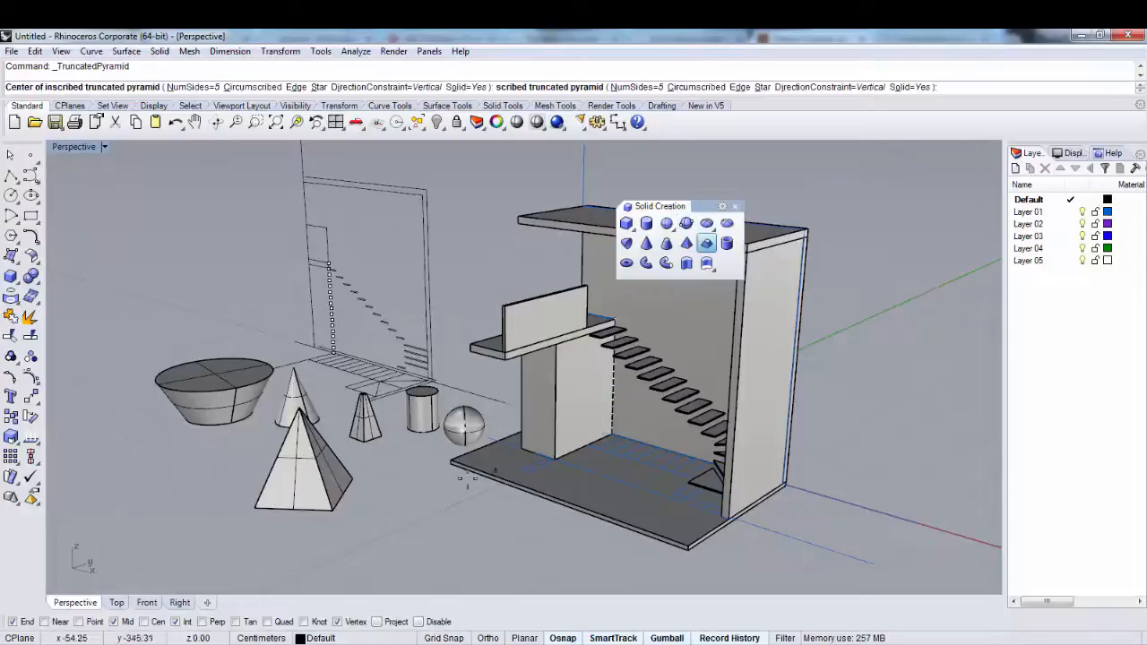
left_click(459, 536)
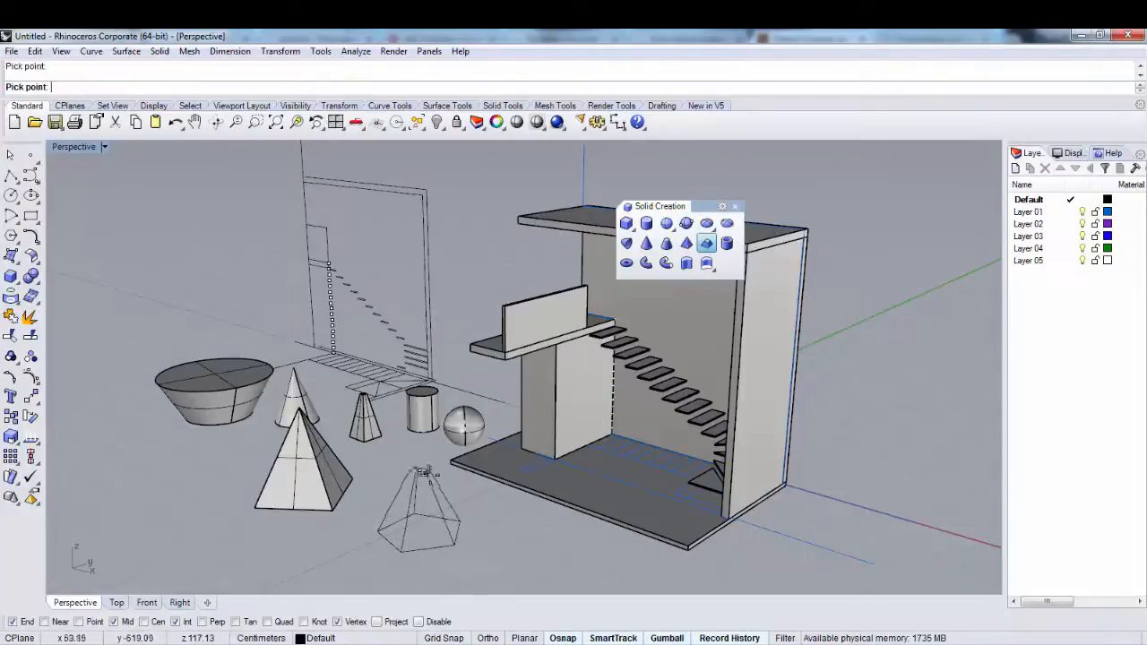
left_click(434, 475)
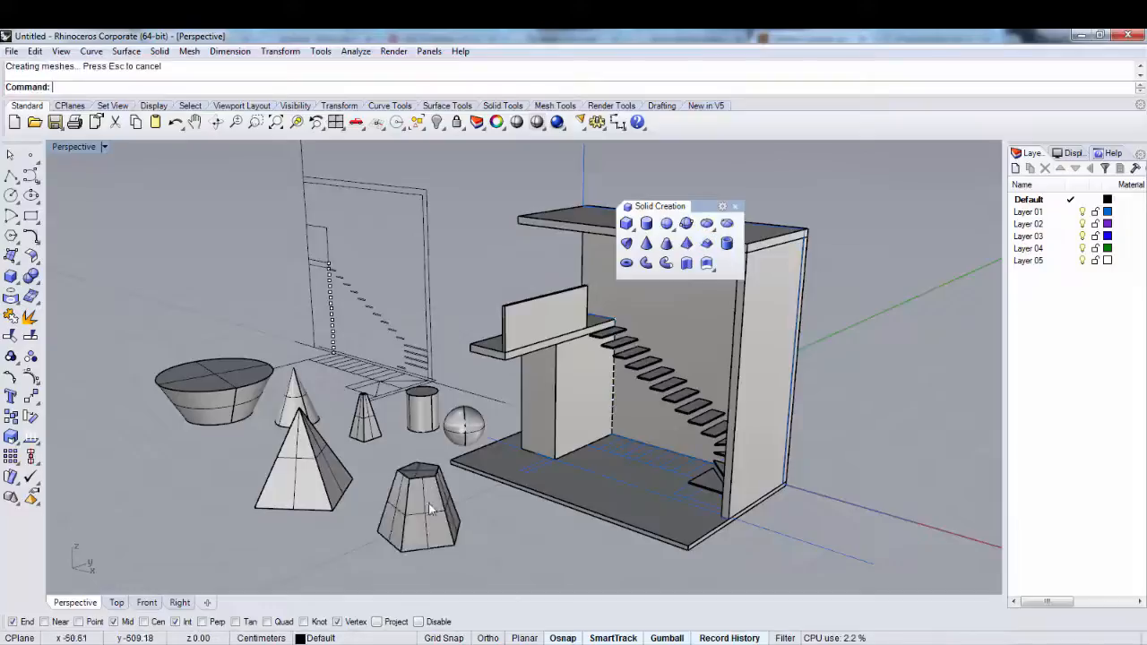
left_click(427, 508)
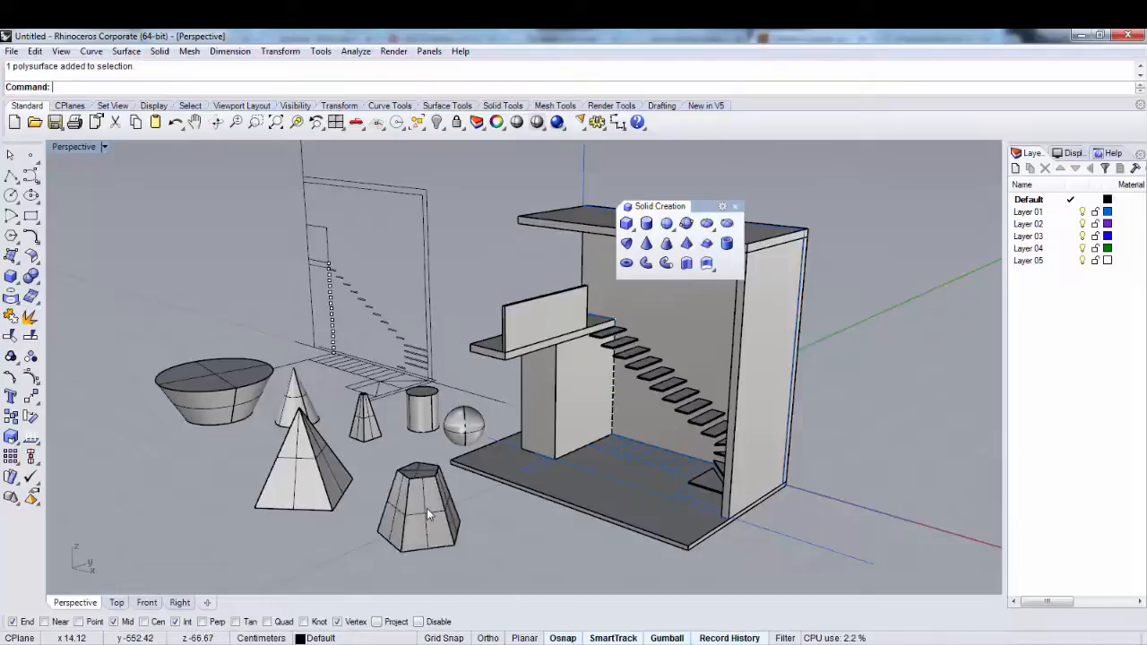
Draw a freehand vertical tube about 142 cm tall on the outer side of the staircase model's end wall
left_click(730, 247)
left_click(843, 464)
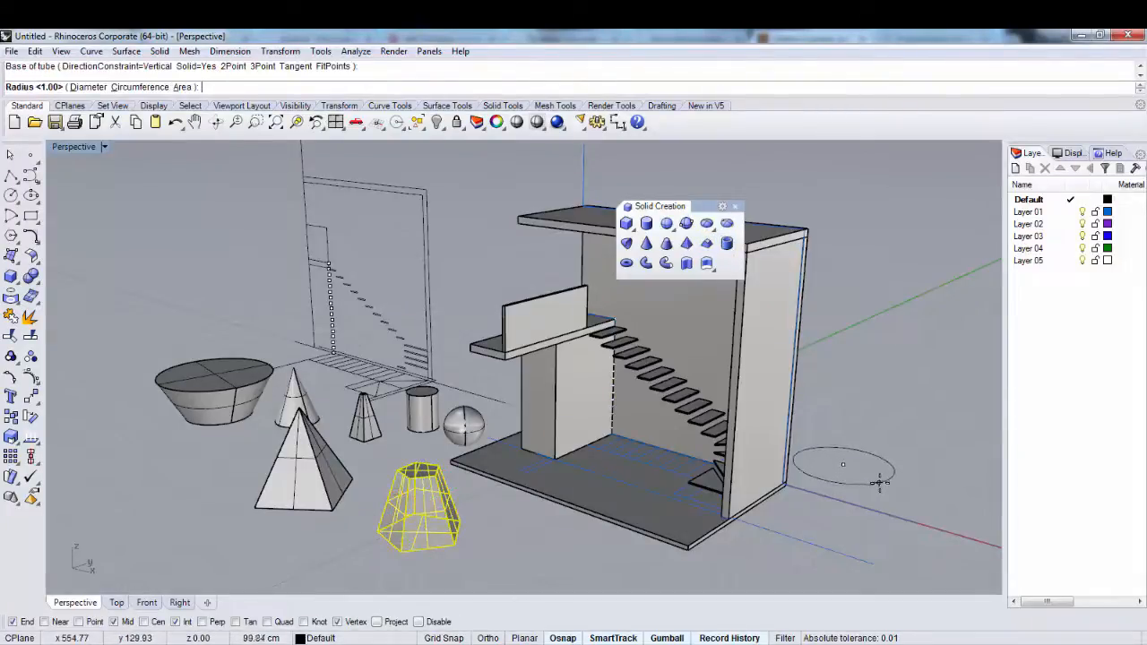
left_click(878, 479)
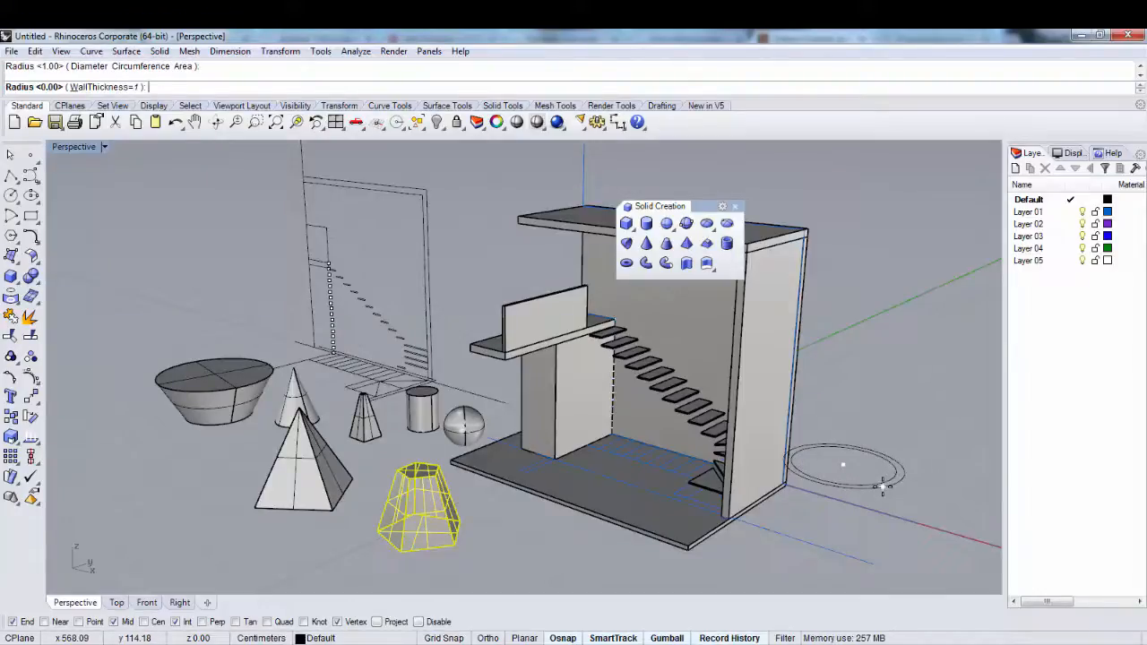
left_click(883, 485)
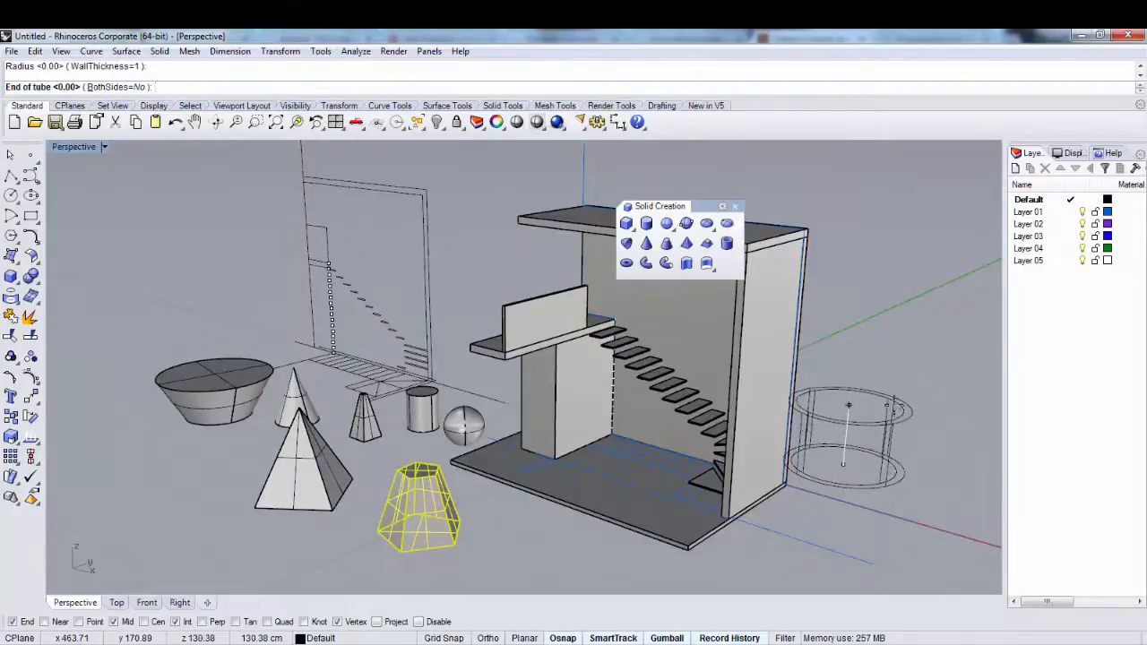
left_click(895, 408)
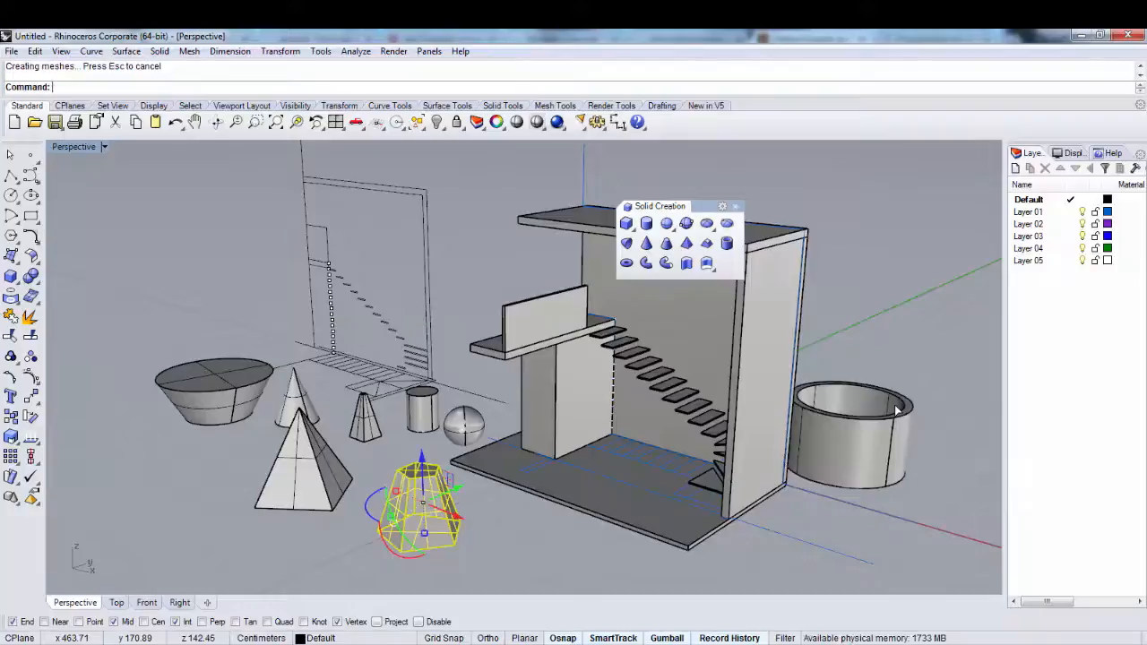
Draw a freehand horizontal torus with a thin ring on the ground behind the truncated cone
left_click(626, 264)
scroll(179, 287, "up", 5)
left_click(254, 305)
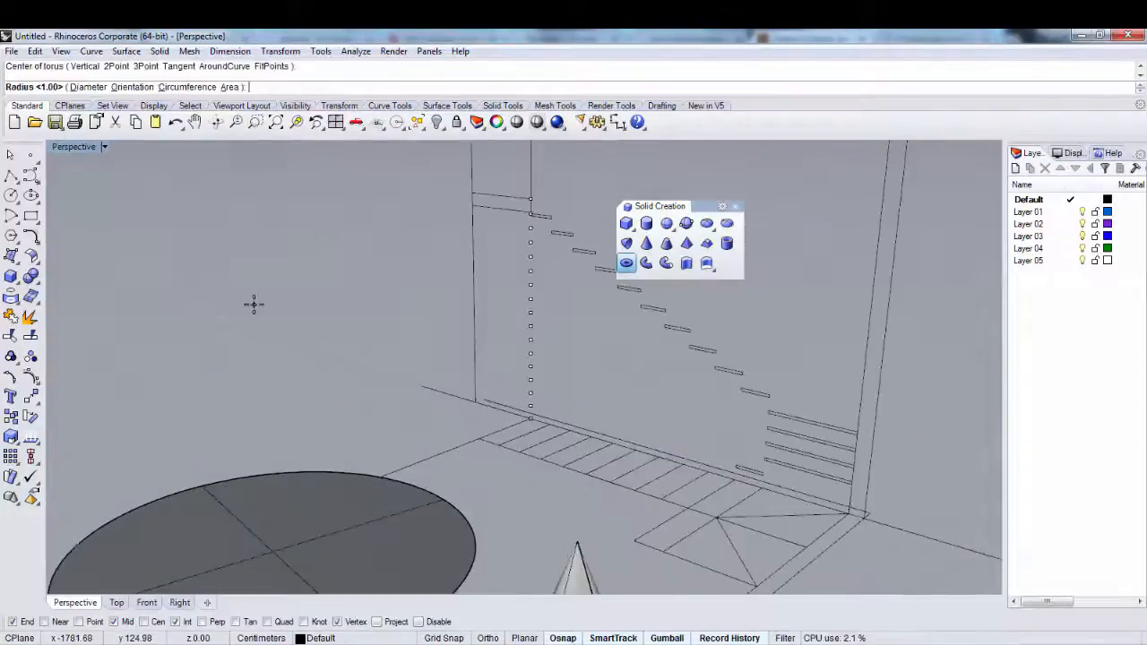
left_click(282, 327)
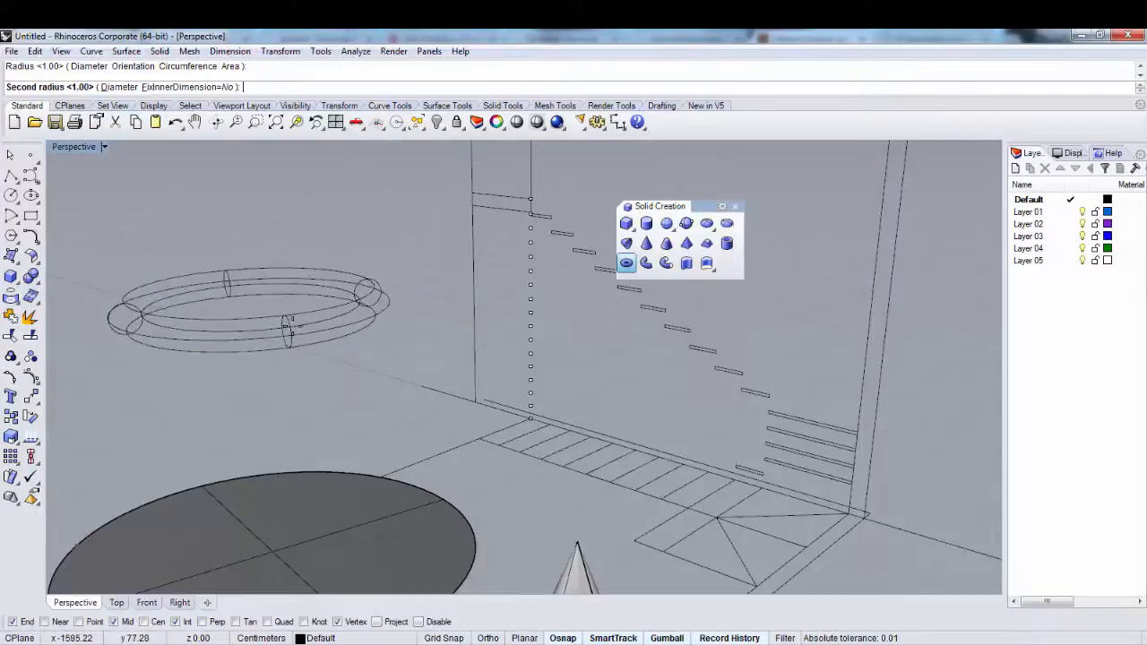
left_click(294, 325)
scroll(302, 371, "down", 5)
scroll(291, 246, "down", 6)
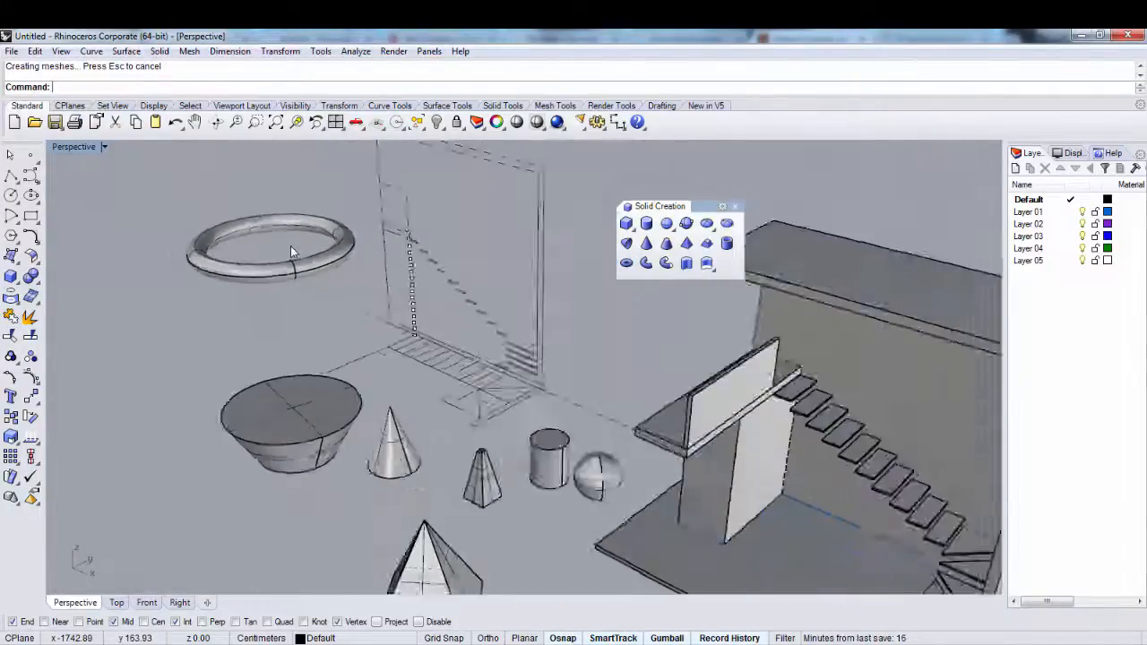
scroll(441, 368, "up", 3)
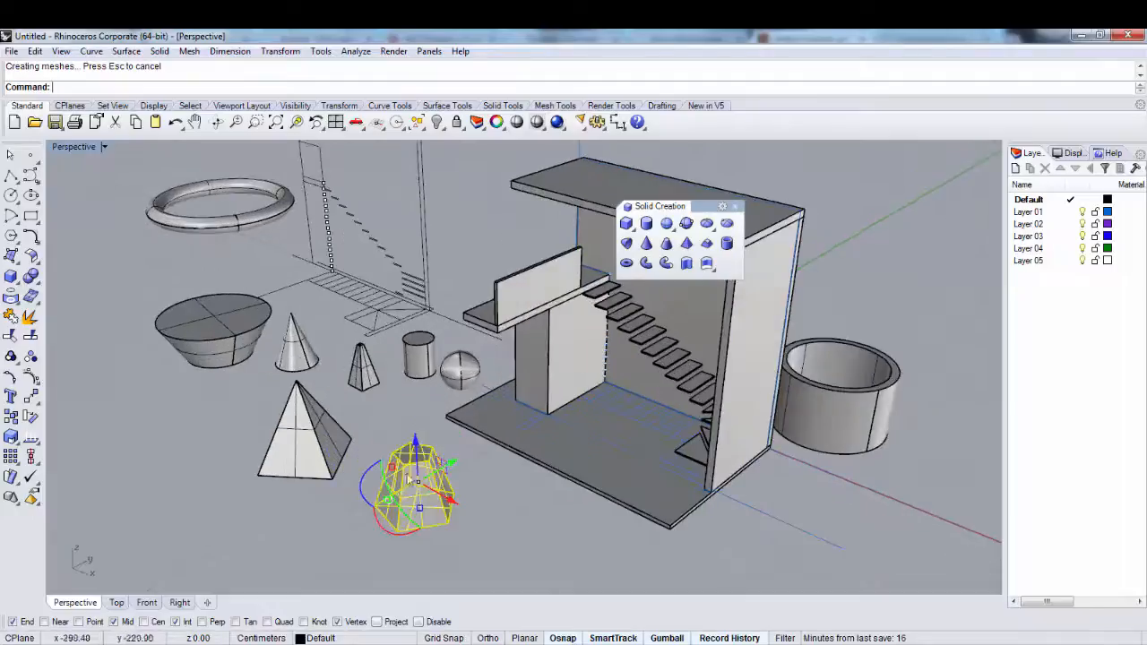
Delete all the practice solids: truncated pyramid, tube, sphere, cylinder, tapered solid, four-sided pyramid, cone, truncated cone and torus
left_click(516, 530)
left_click(439, 504)
key("Delete")
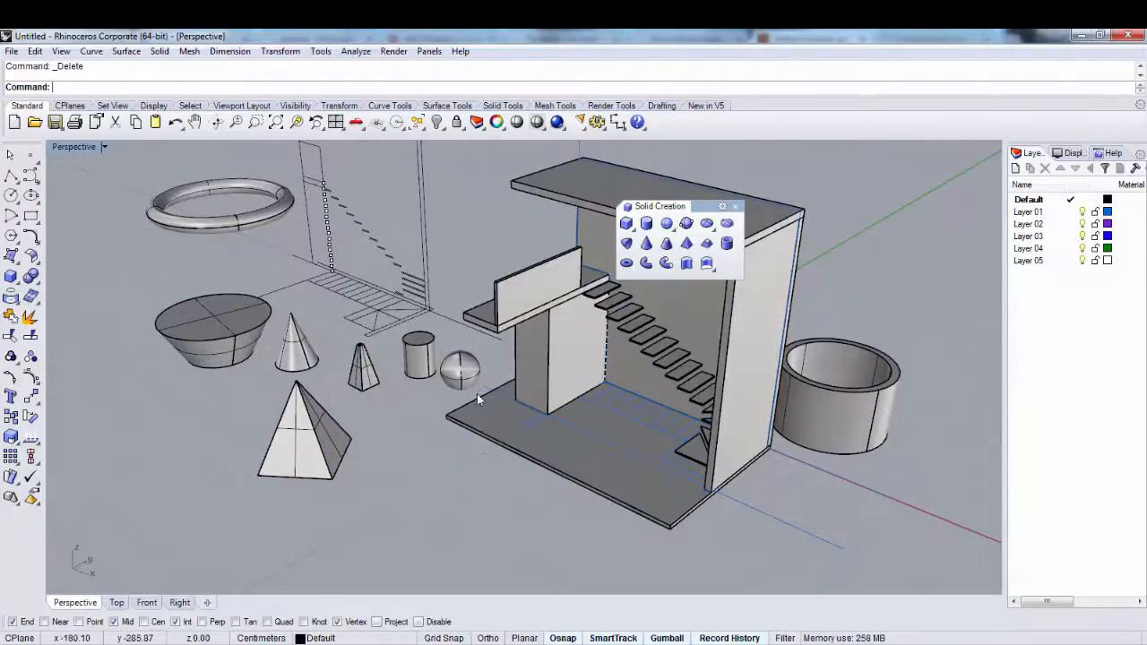
left_click(910, 402)
key("Delete")
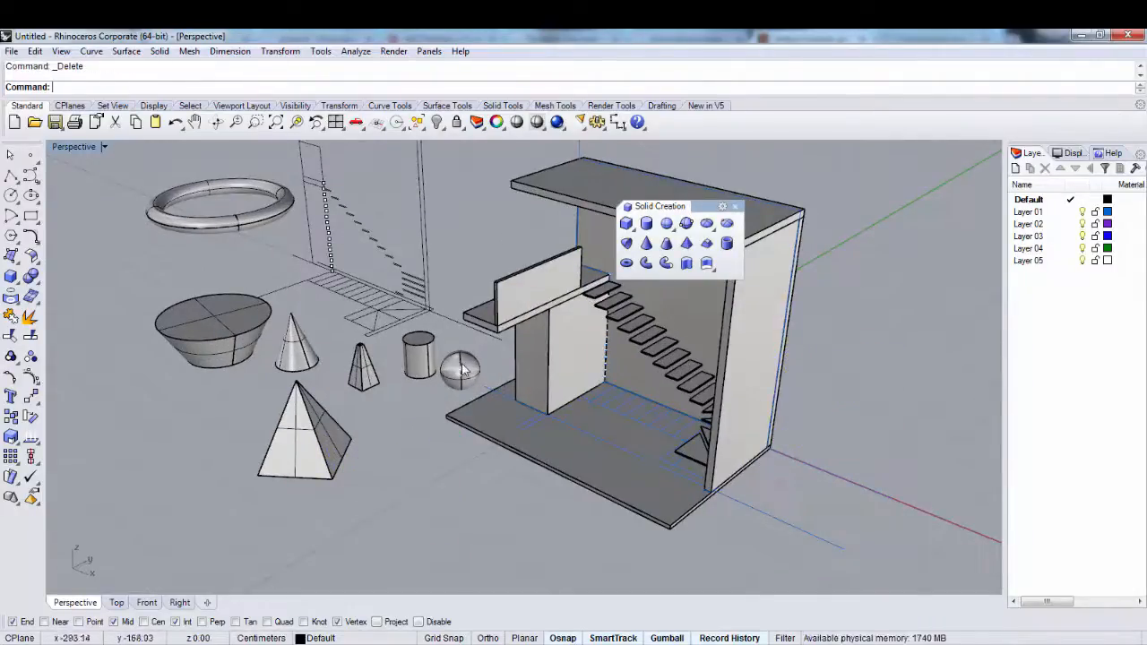
left_click(459, 368)
key("Delete")
left_click(430, 341)
key("Delete")
left_click(363, 363)
key("Delete")
left_click(305, 430)
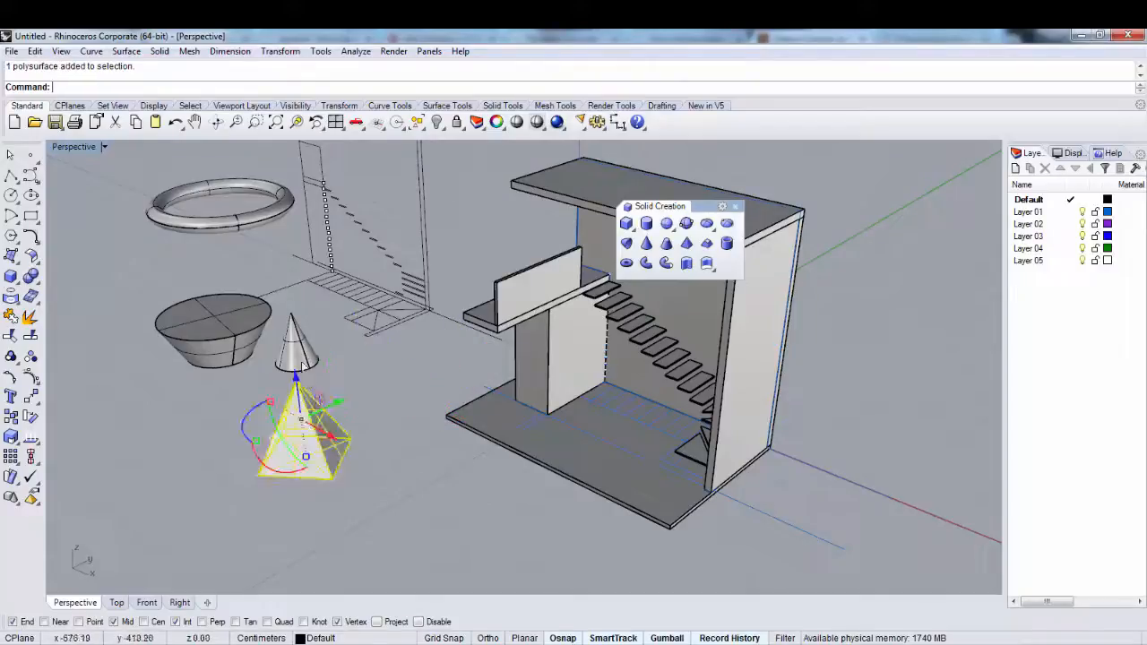
key("Delete")
left_click(294, 345)
key("Delete")
left_click(229, 330)
key("Delete")
left_click(224, 215)
key("Delete")
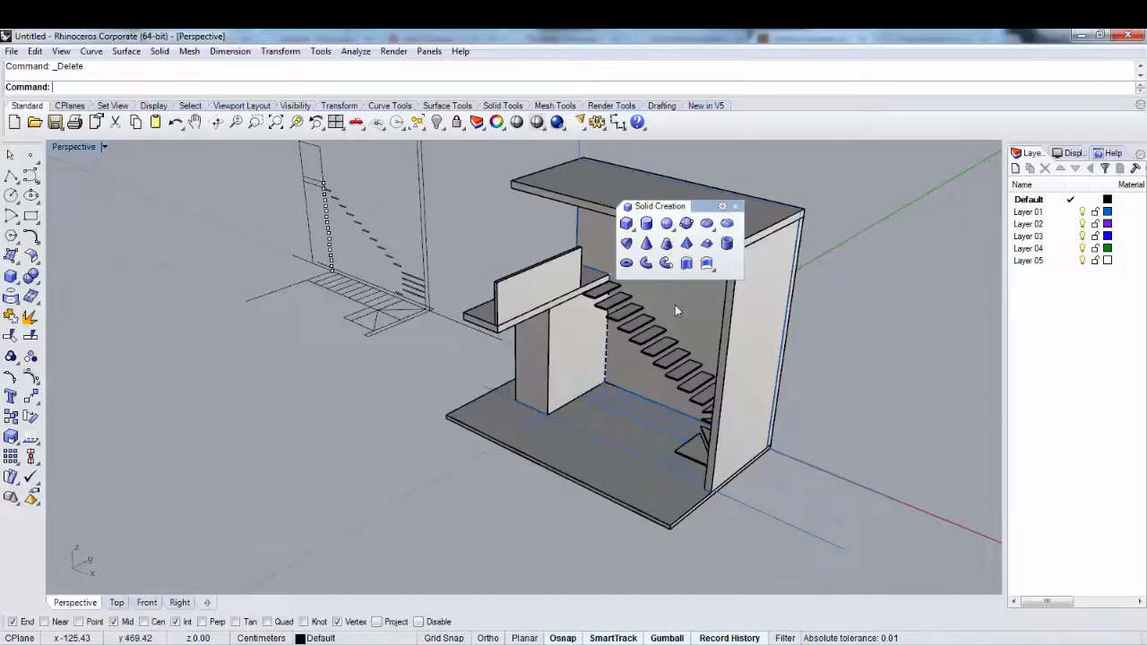
Draw an open, freehand control-point curve with five points in front of the 2D stair drawing and try to pipe it with flat caps
left_click(31, 176)
left_click(125, 392)
left_click(145, 336)
left_click(214, 365)
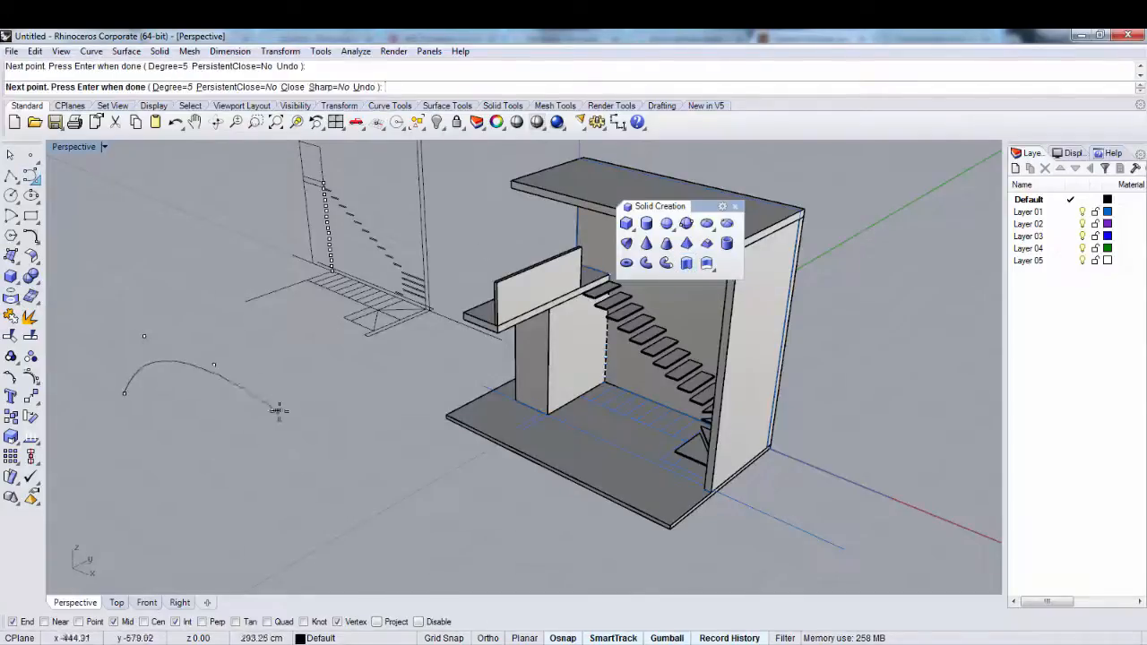
left_click(280, 412)
left_click(216, 450)
right_click(215, 450)
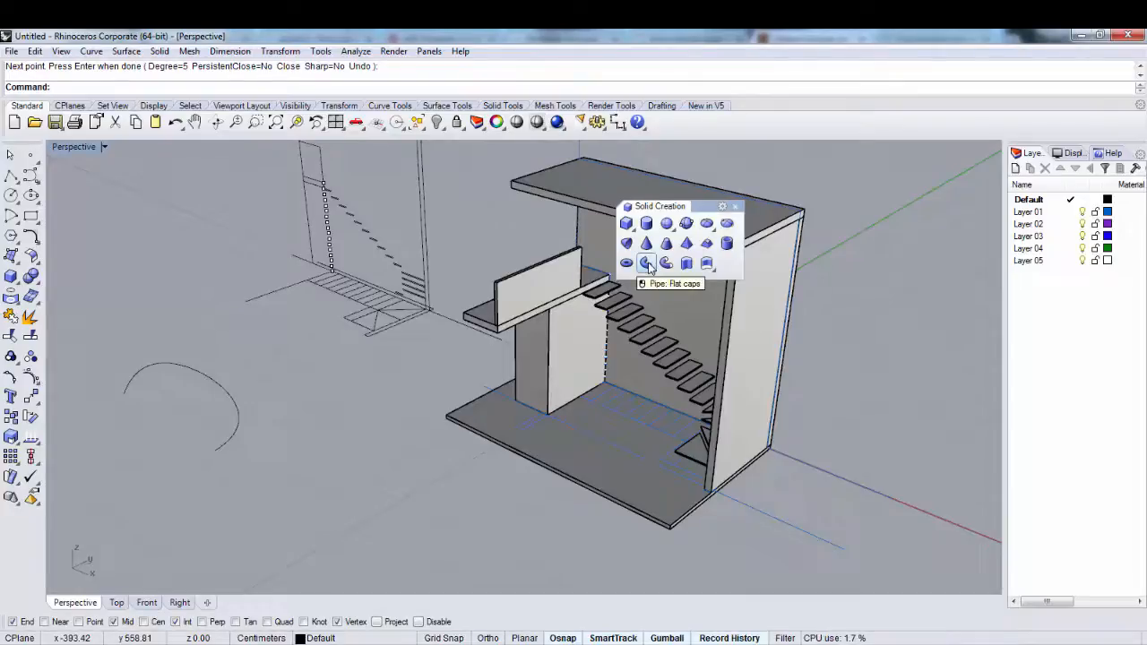
left_click(646, 263)
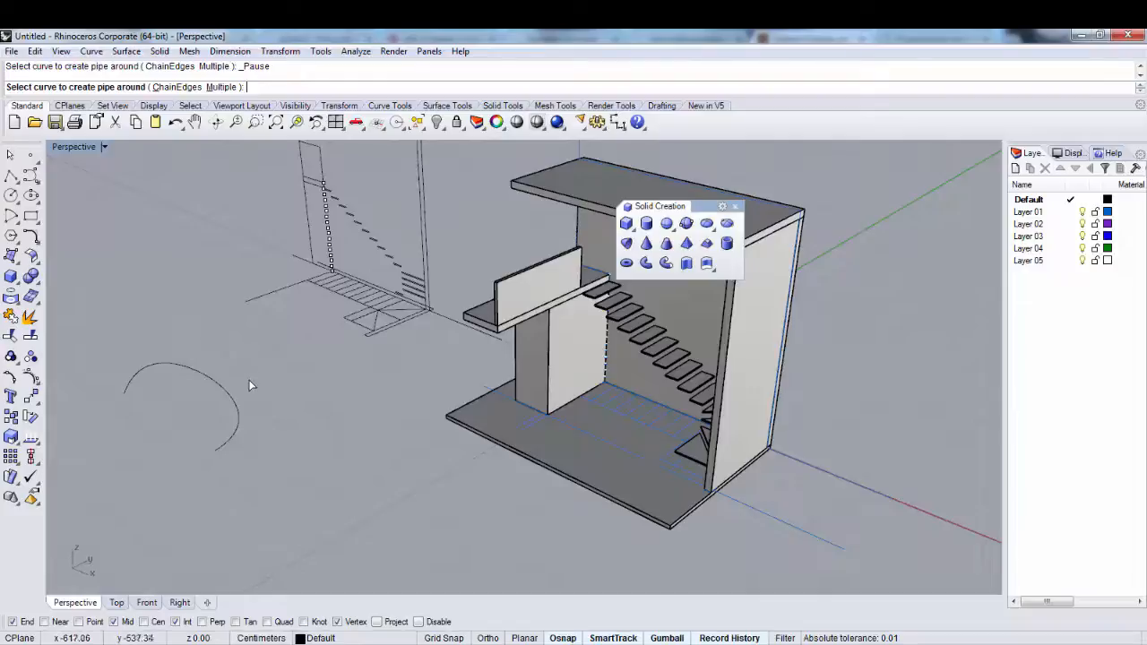
key("Escape")
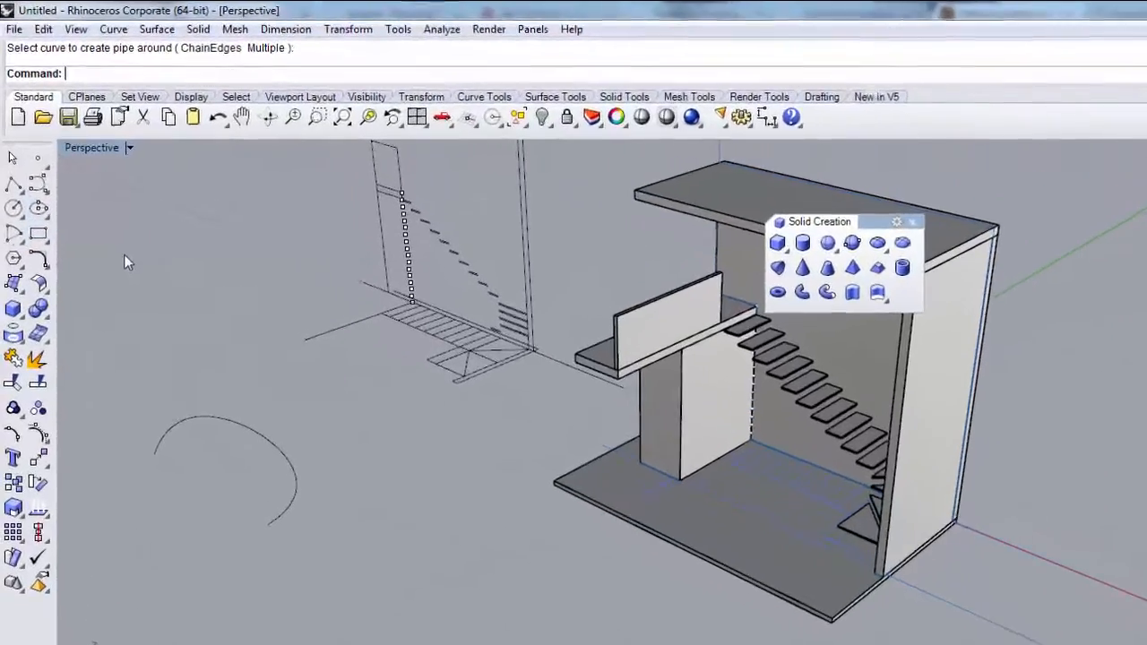
Draw a freehand corner-to-corner rectangle on the ground behind the open curve
left_click(30, 216)
left_click(106, 223)
left_click(151, 327)
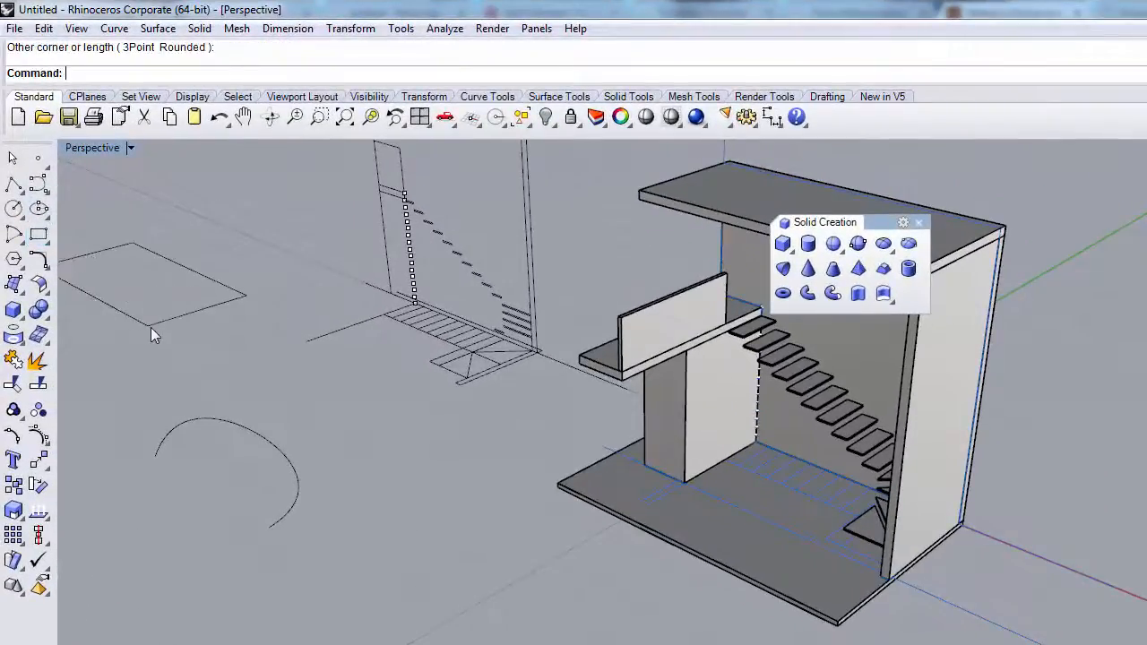
Draw a freehand open zigzag polyline with three segments on the ground between the open curve and the 2D stair drawing
scroll(150, 309, "down", 3)
scroll(149, 292, "up", 3)
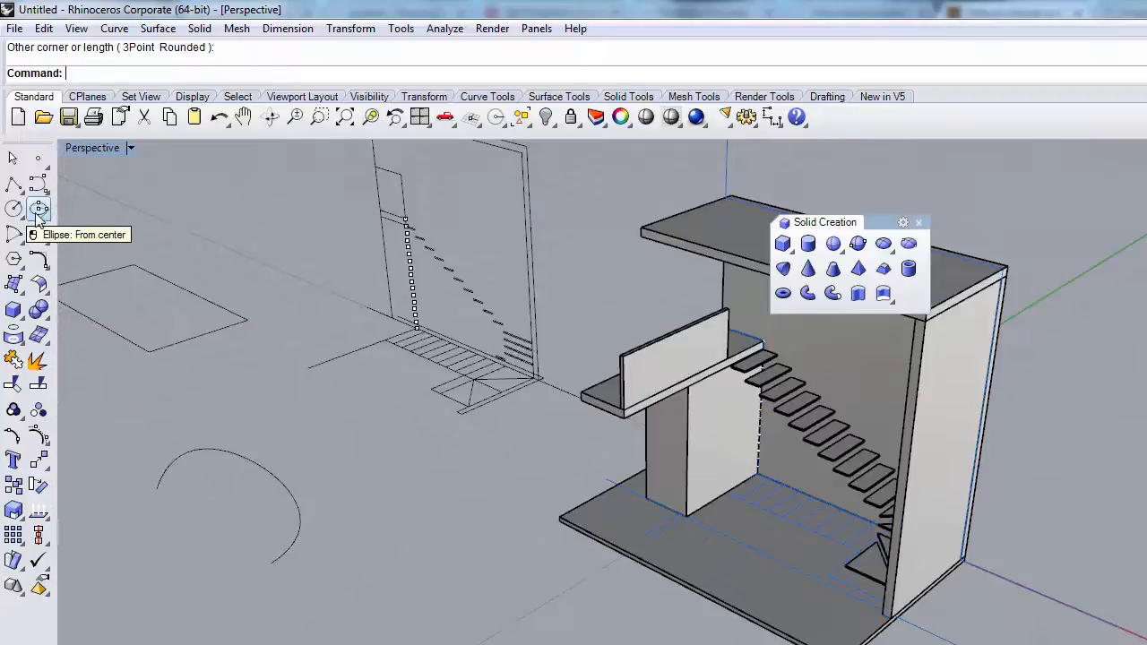
left_click(14, 184)
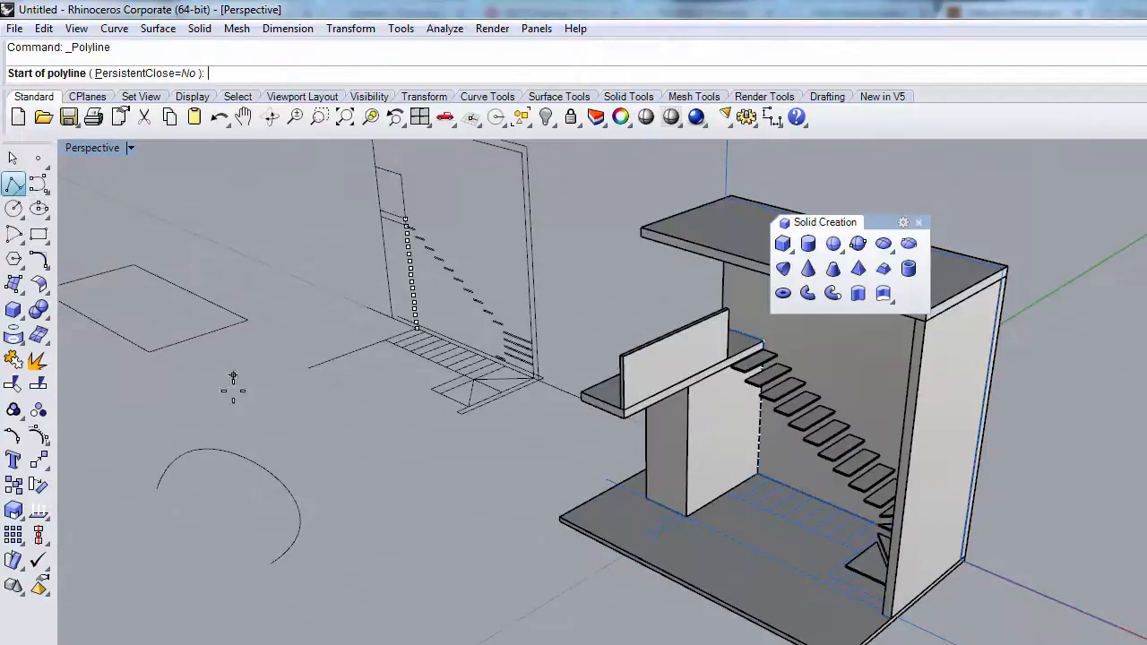
left_click(246, 432)
left_click(328, 416)
left_click(339, 461)
left_click(402, 461)
key("Return")
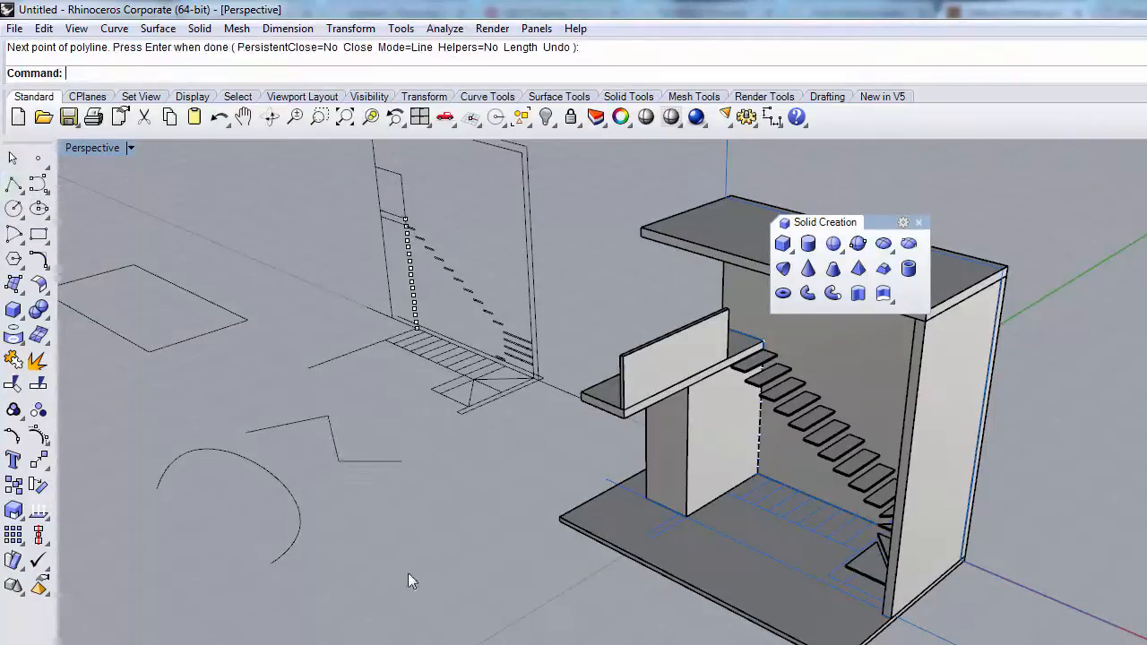
Draw a four-point 3D polyline zigzagging between ends of the stair plan and the upper corners of the stair elevation
left_click(13, 184)
scroll(336, 376, "down", 3)
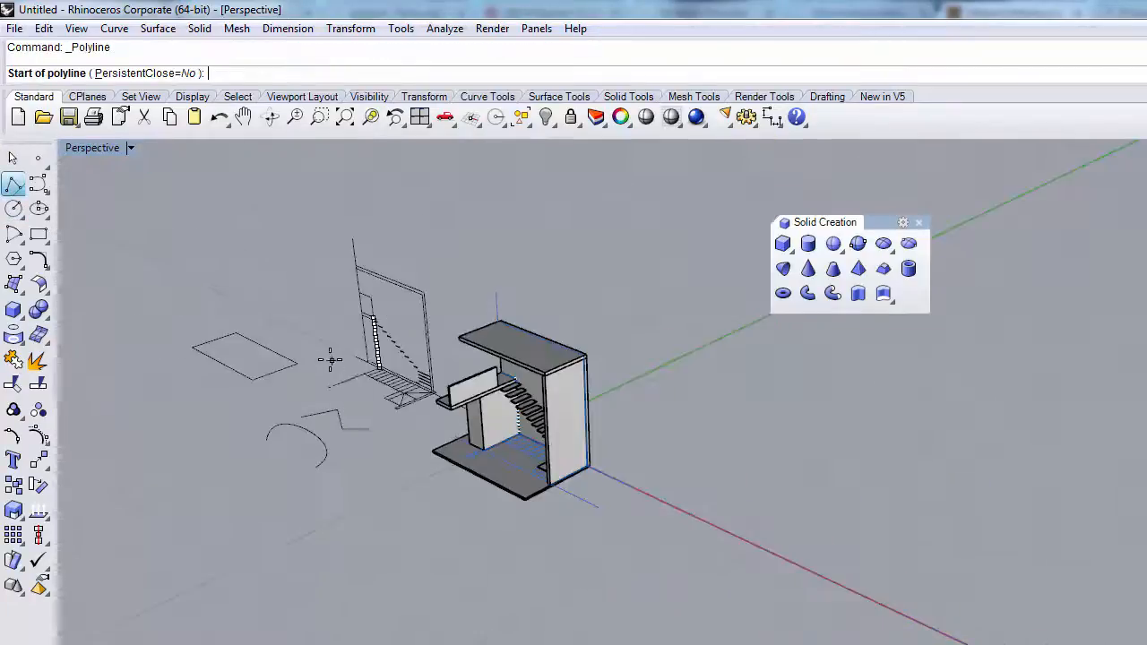
scroll(331, 397, "up", 2)
left_click(327, 401)
left_click(369, 222)
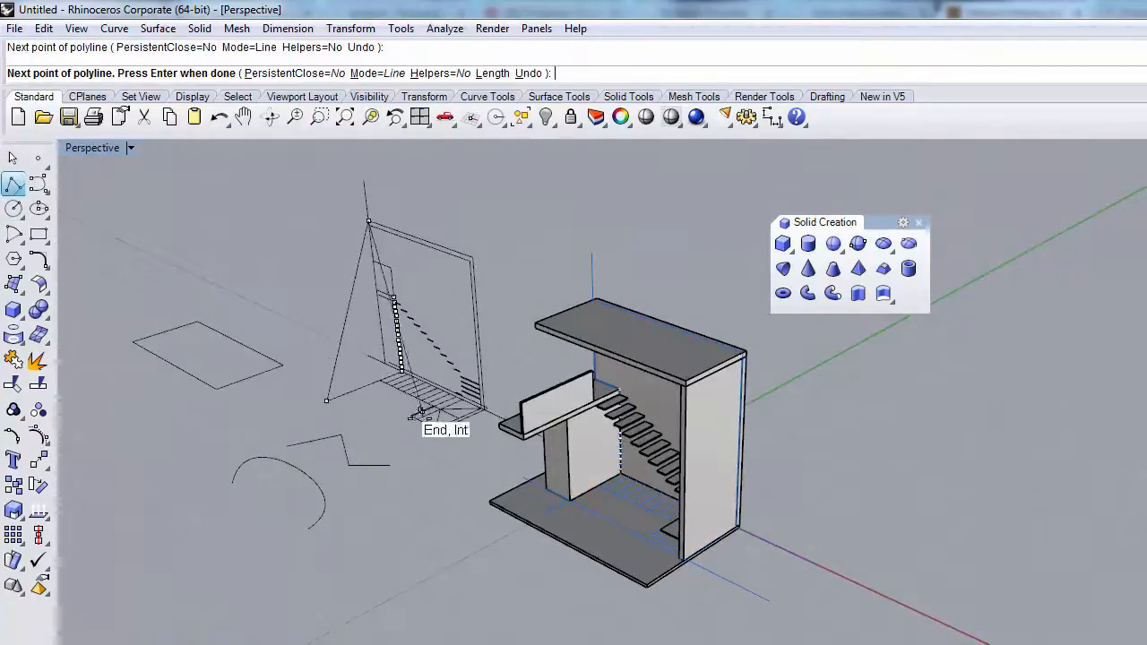
left_click(435, 430)
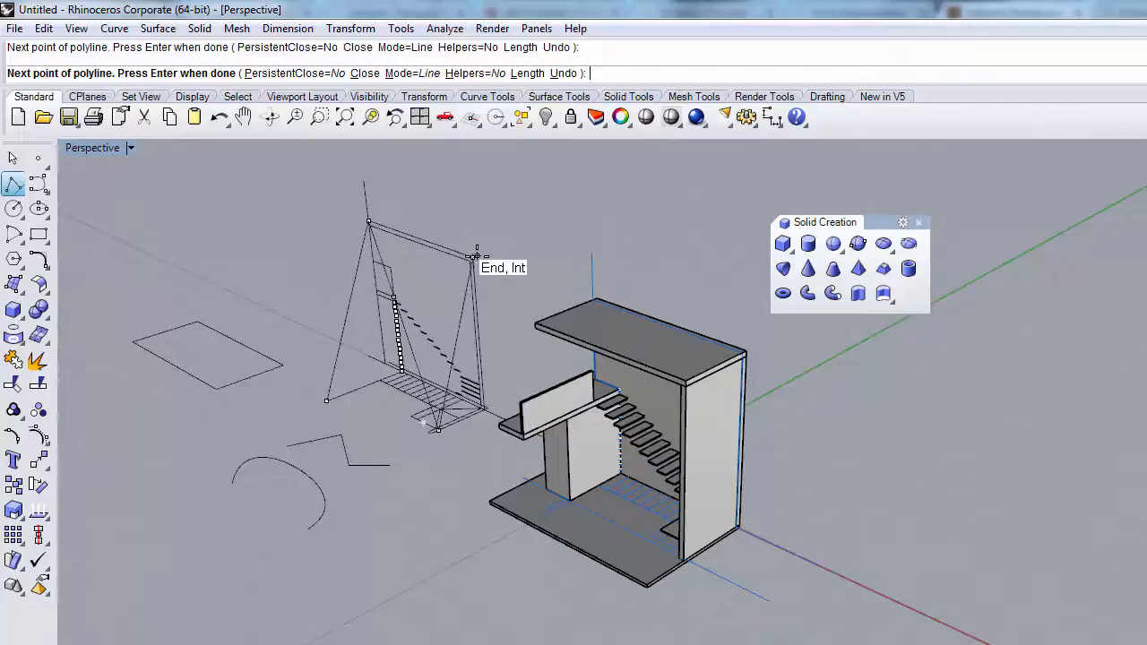
left_click(475, 261)
key("Return")
right_click_drag(490, 401, 467, 397)
left_click(437, 318)
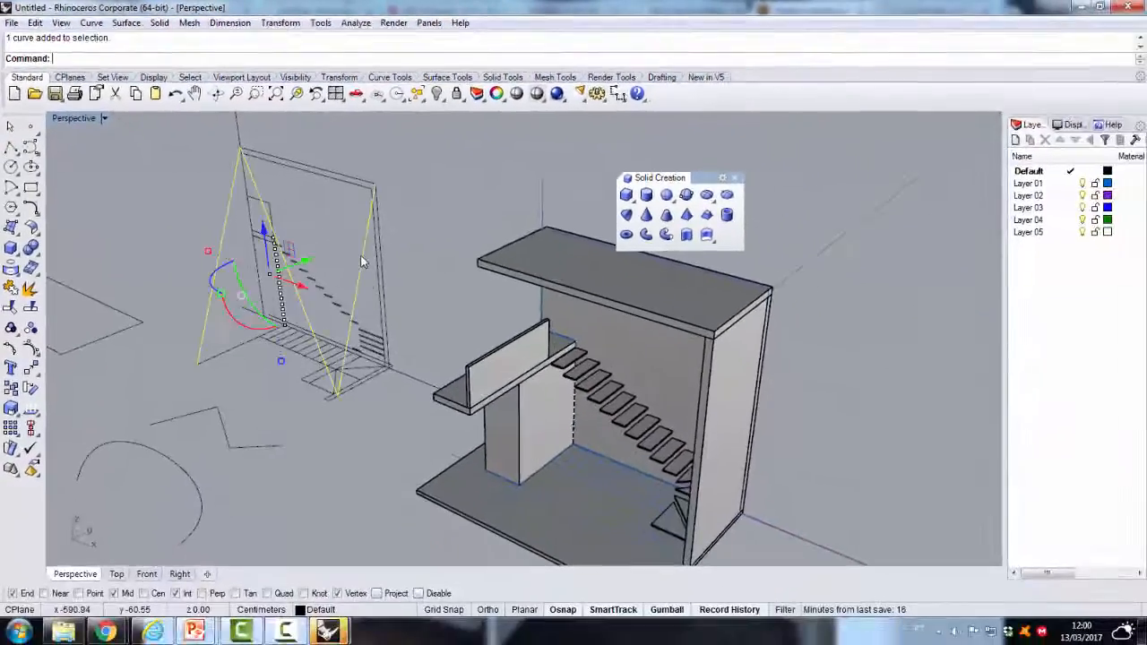
scroll(500, 257, "down", 3)
Try a closed pipe with a 2 cm radius around the ground rectangle, and undo it
left_click(665, 233)
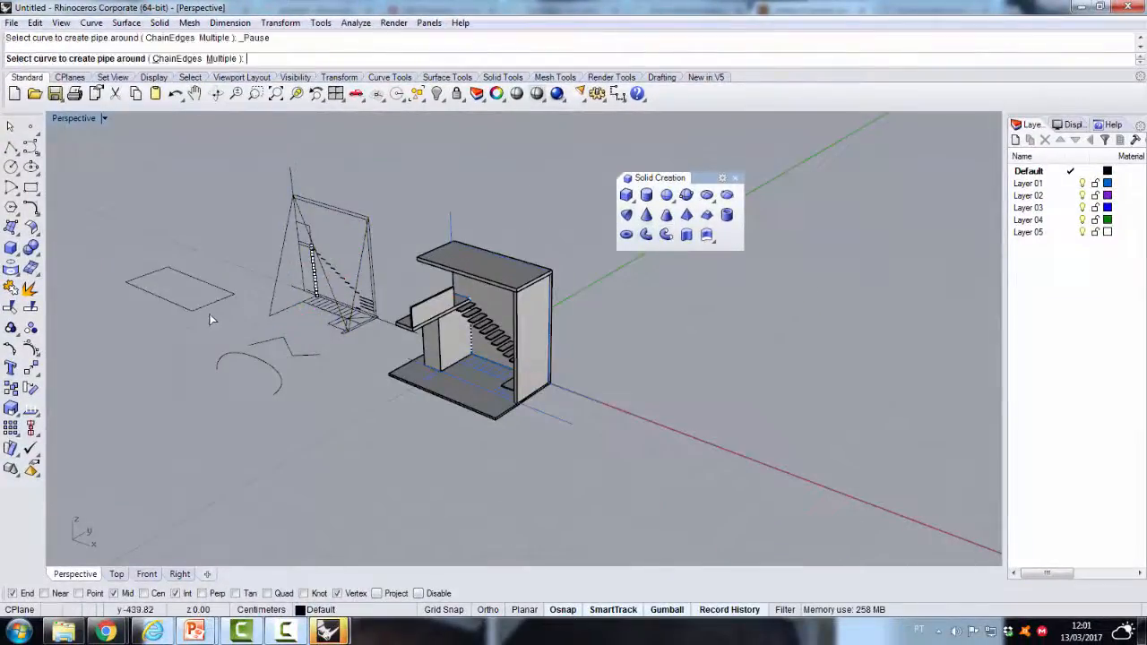
scroll(197, 312, "up", 2)
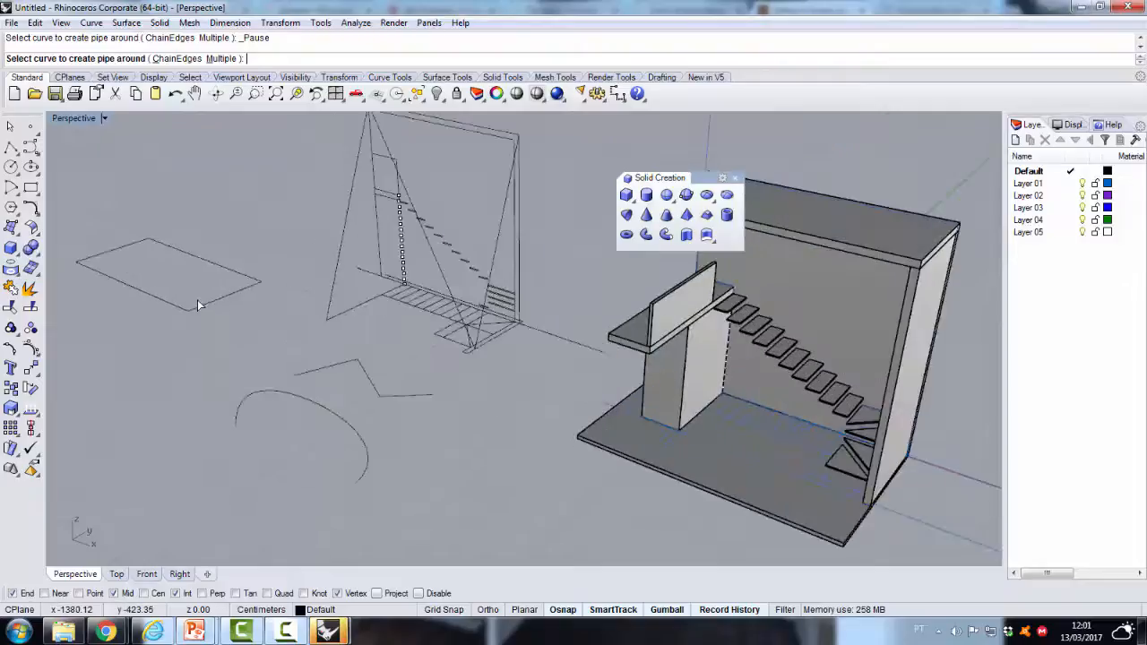
left_click(205, 310)
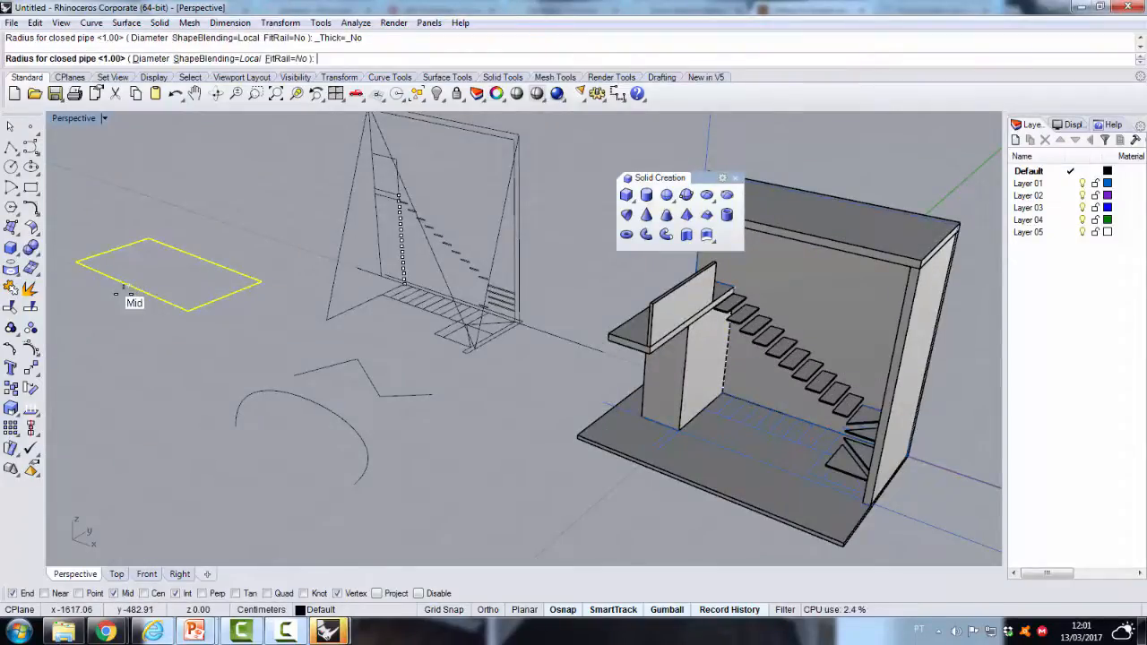
type("2")
key("Return")
key("Return")
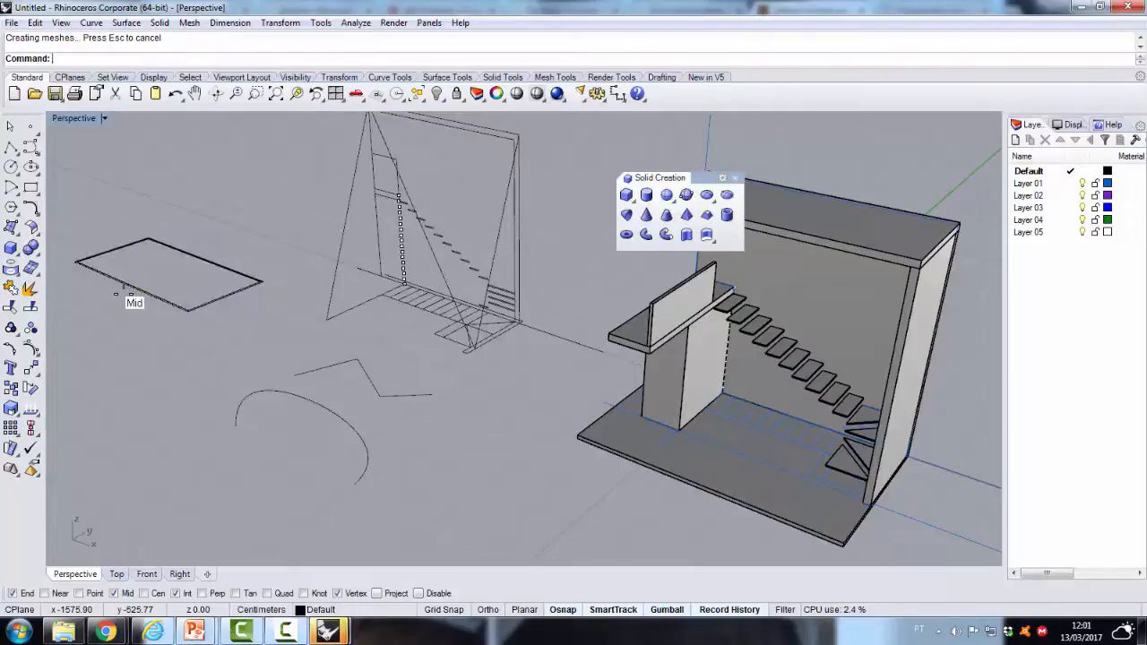
key("ctrl+z")
Pipe the ground rectangle with a radius of 10 cm and no additional radii
scroll(125, 302, "up", 1)
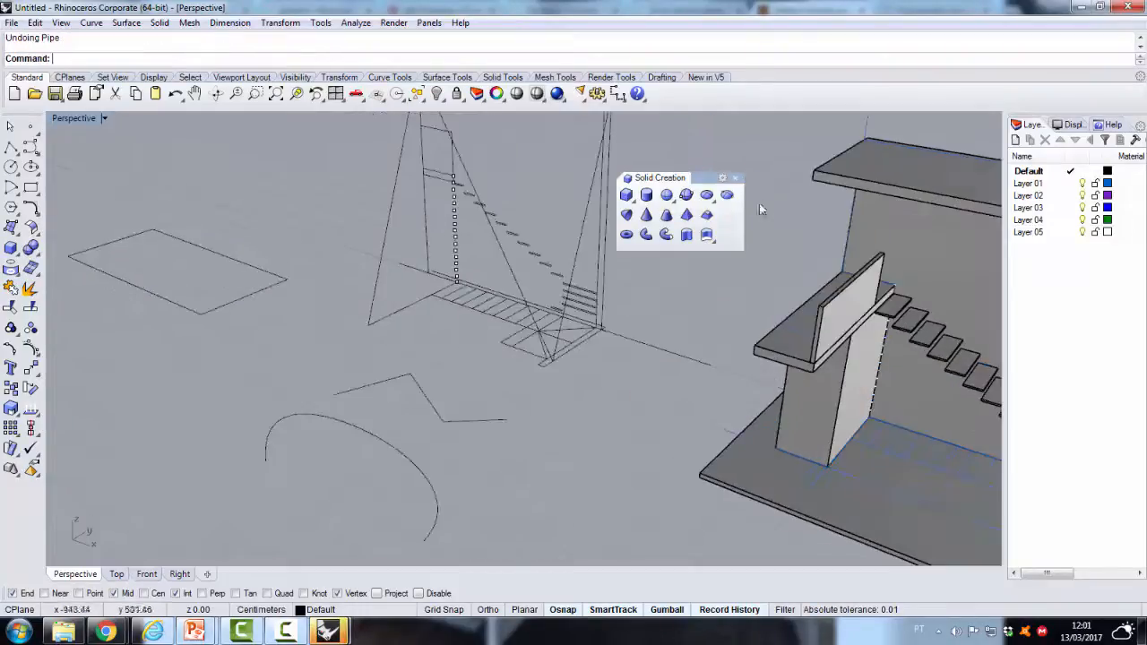
left_click(646, 234)
left_click(264, 289)
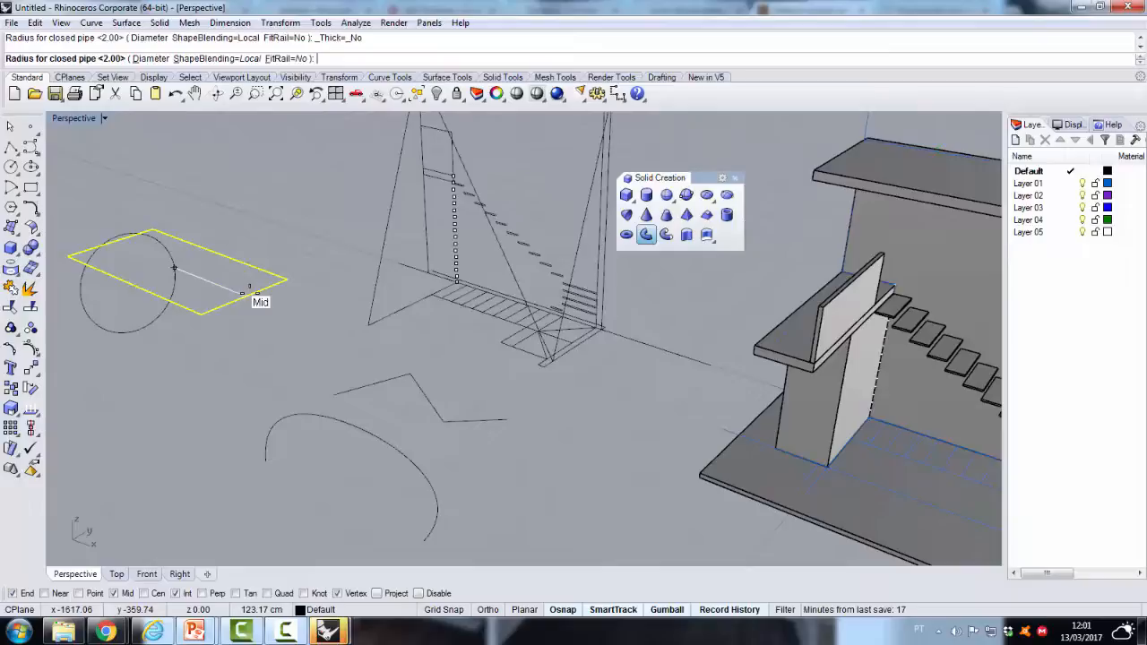
type("10")
key("Return")
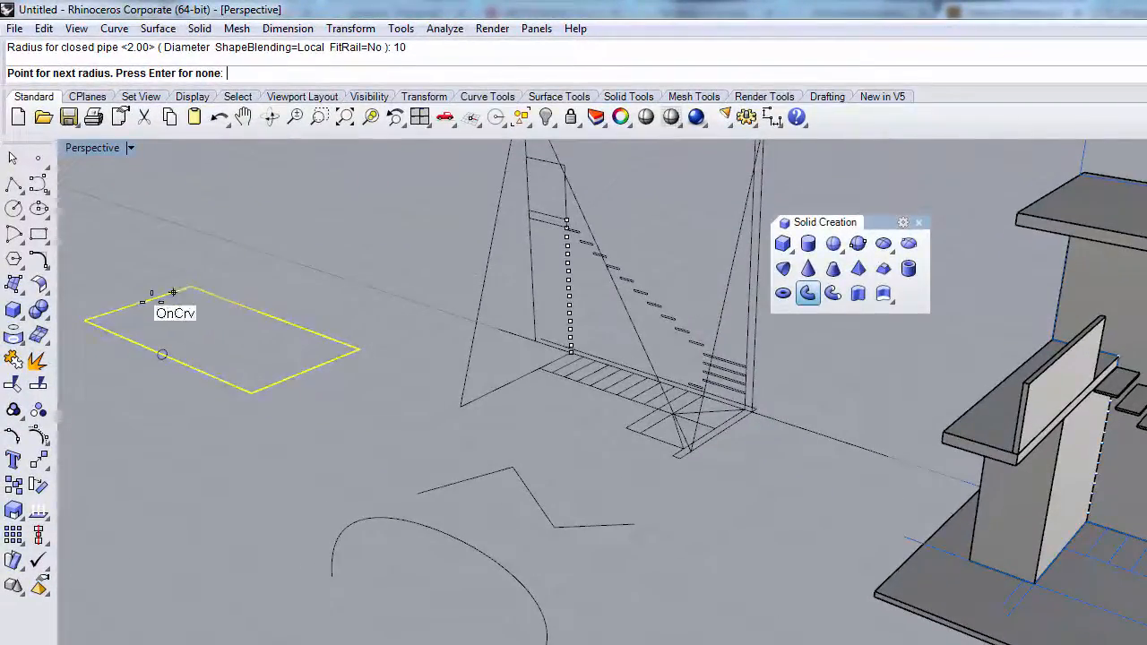
key("Return")
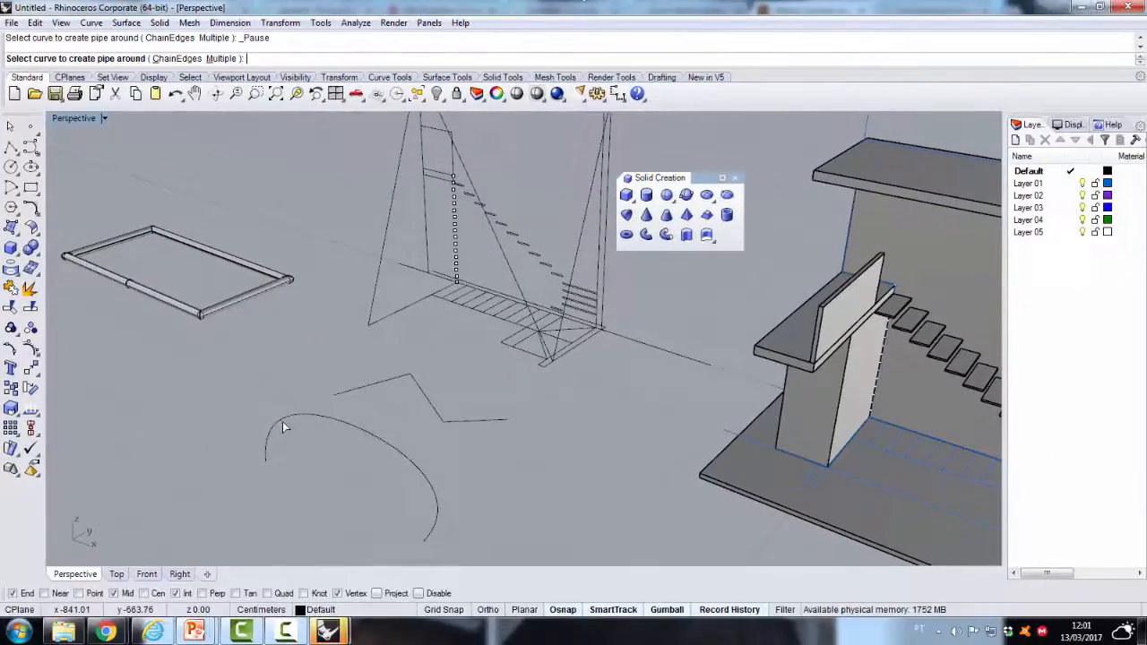
Try a flat-capped pipe along the open curve with start and end radii of 10 cm, and undo it
left_click(282, 428)
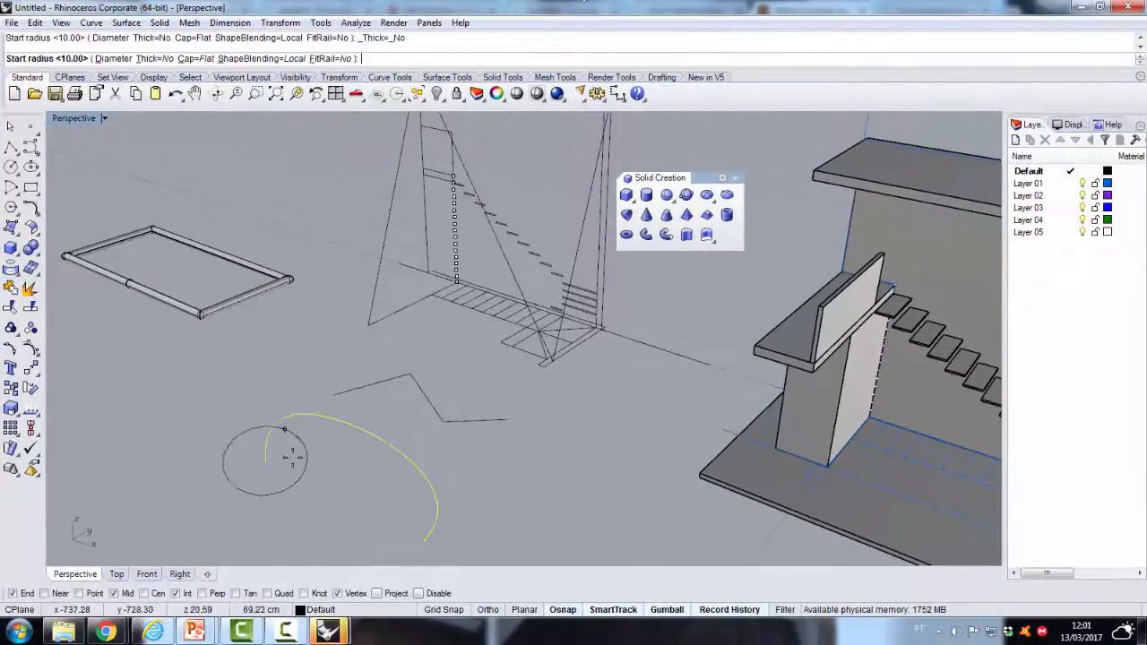
type("10")
key("Return")
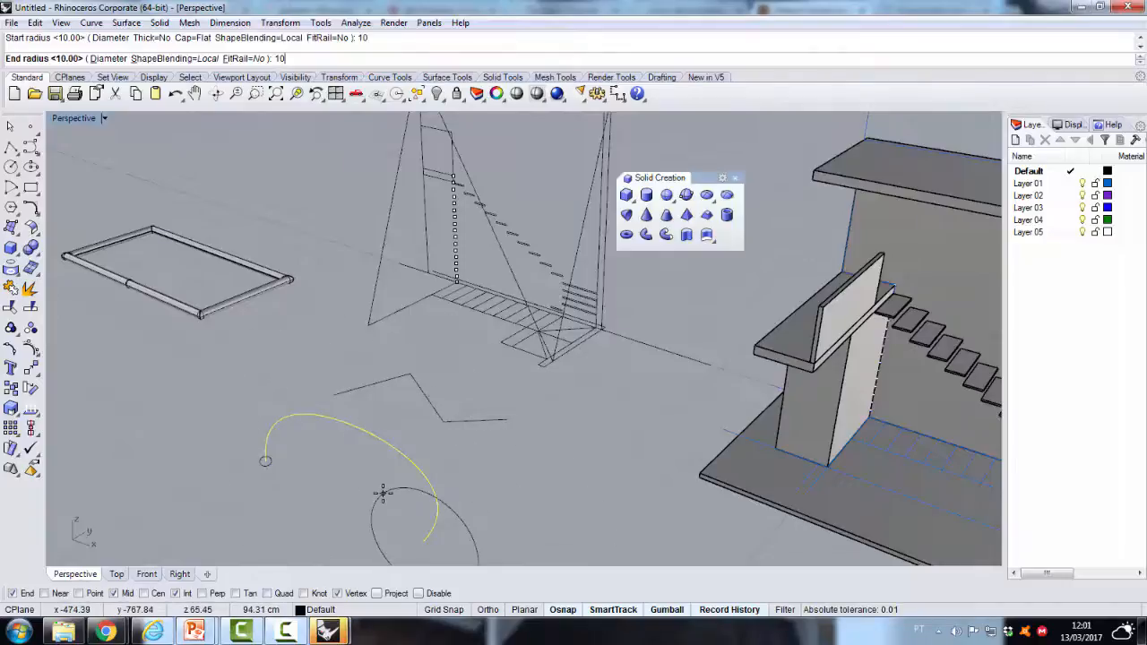
type("10")
key("Return")
key("Return")
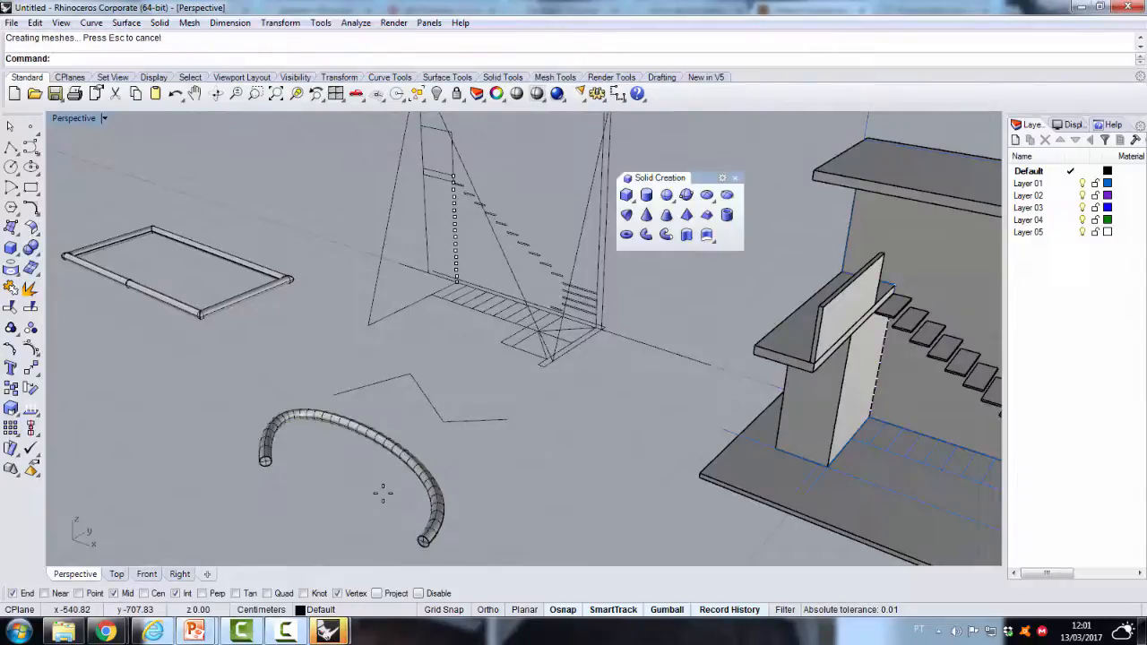
key("ctrl+z")
key("Return")
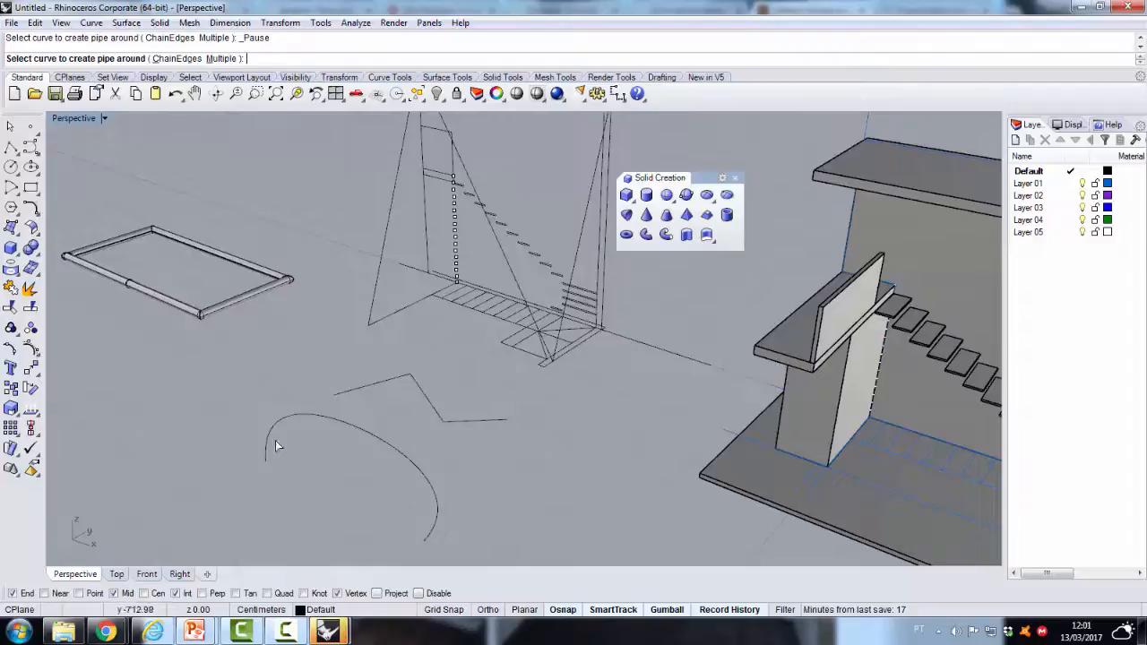
key("Escape")
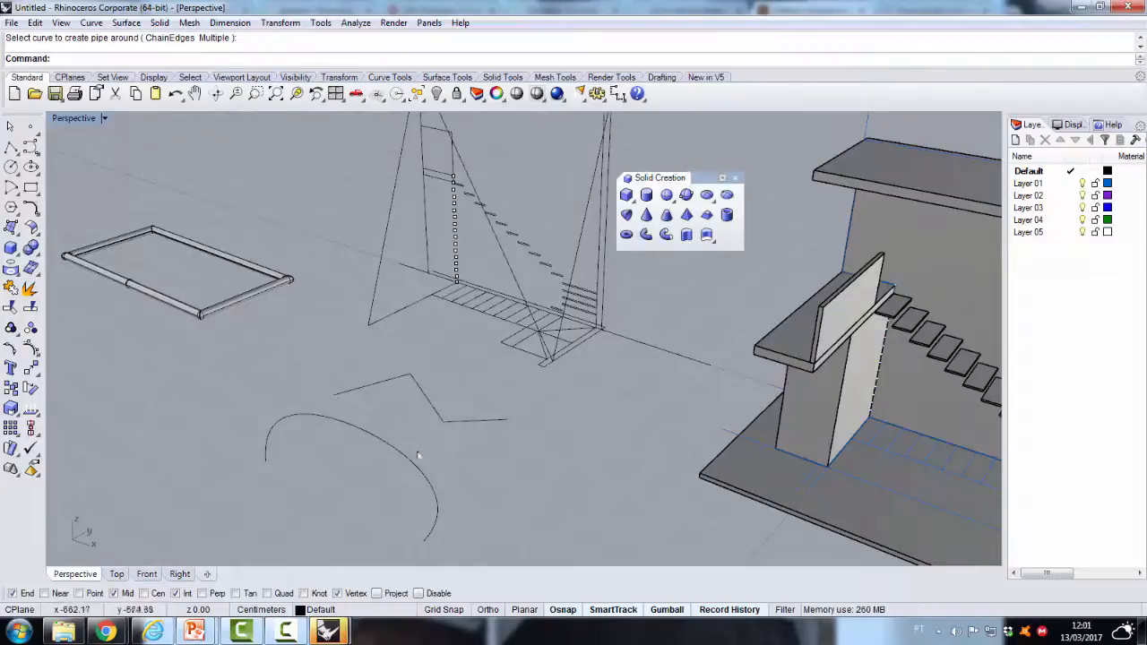
Pipe the open curve with flat caps, 10 cm start and end radii, and a 30 cm radius near its middle
left_click(266, 458)
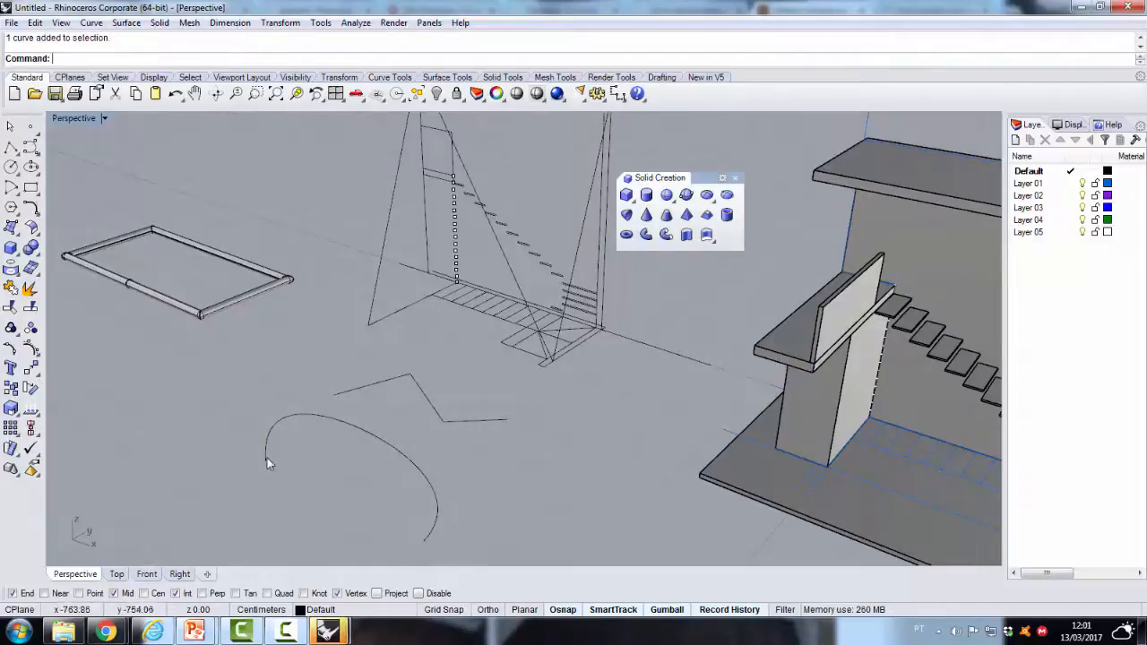
left_click(646, 234)
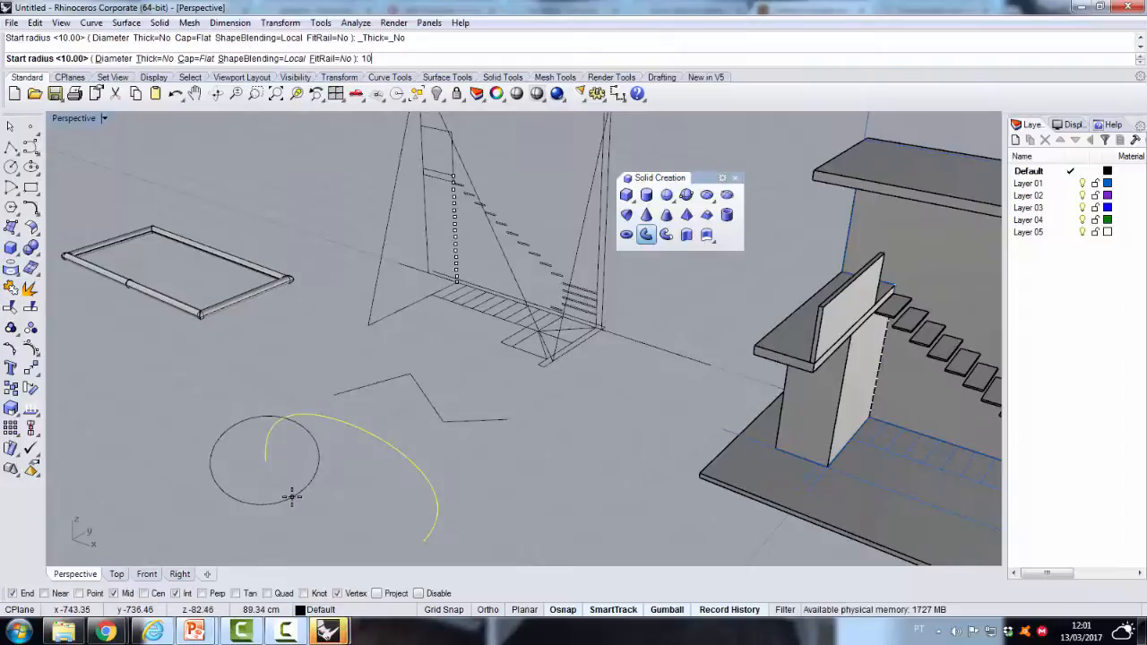
key("Return")
type("10")
key("Return")
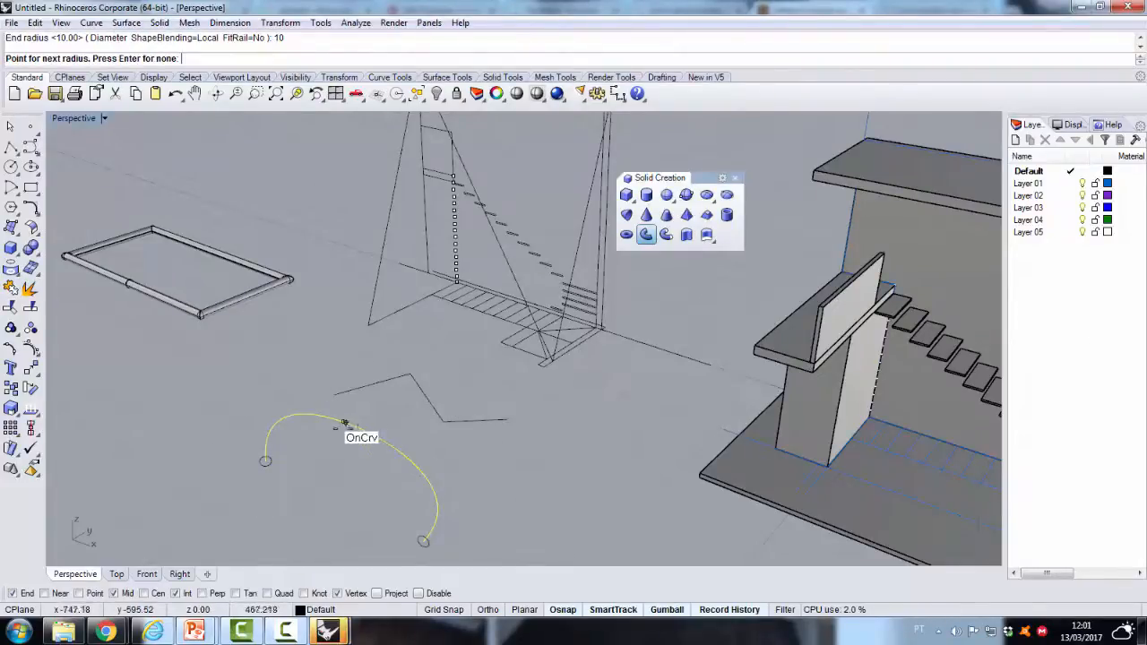
left_click(373, 434)
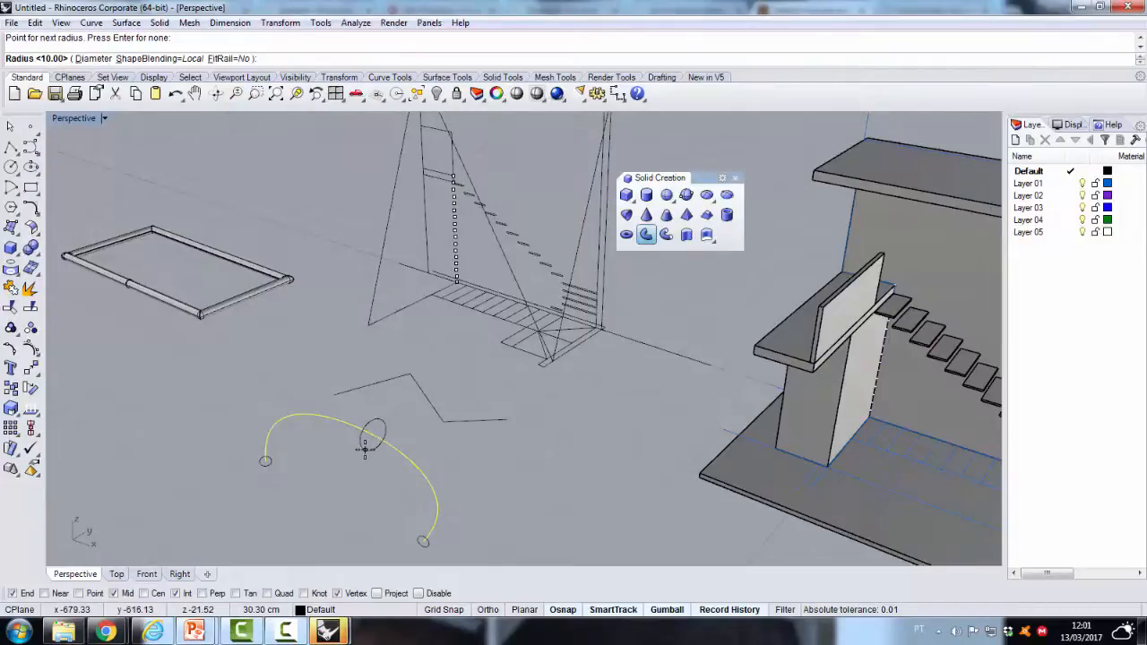
type("30")
key("Return")
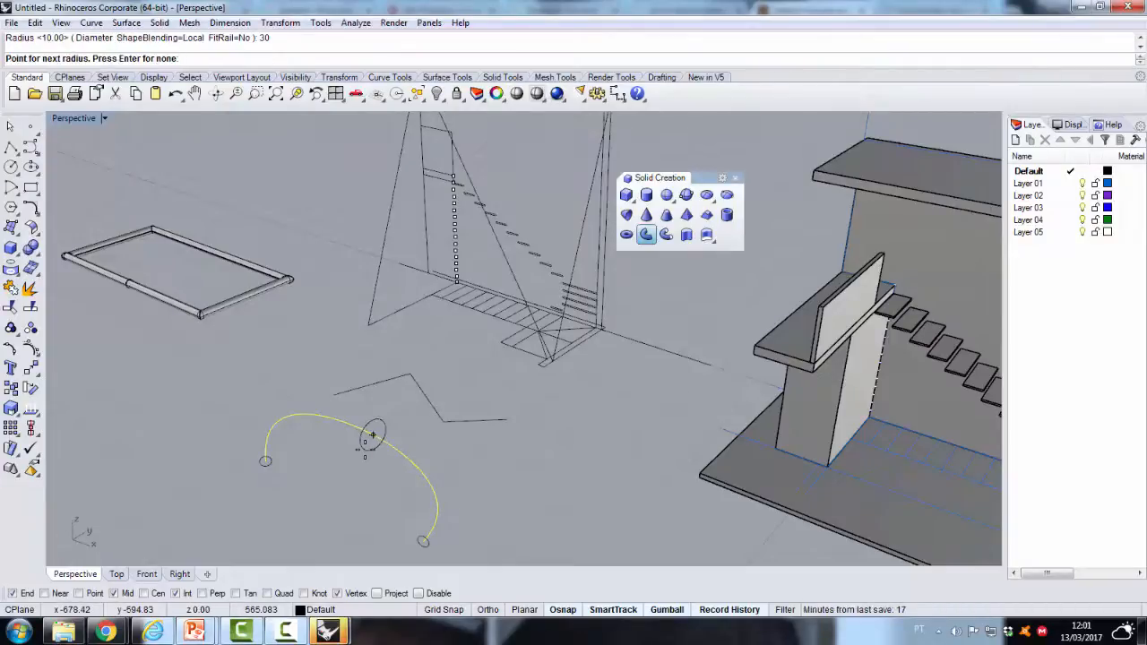
key("Return")
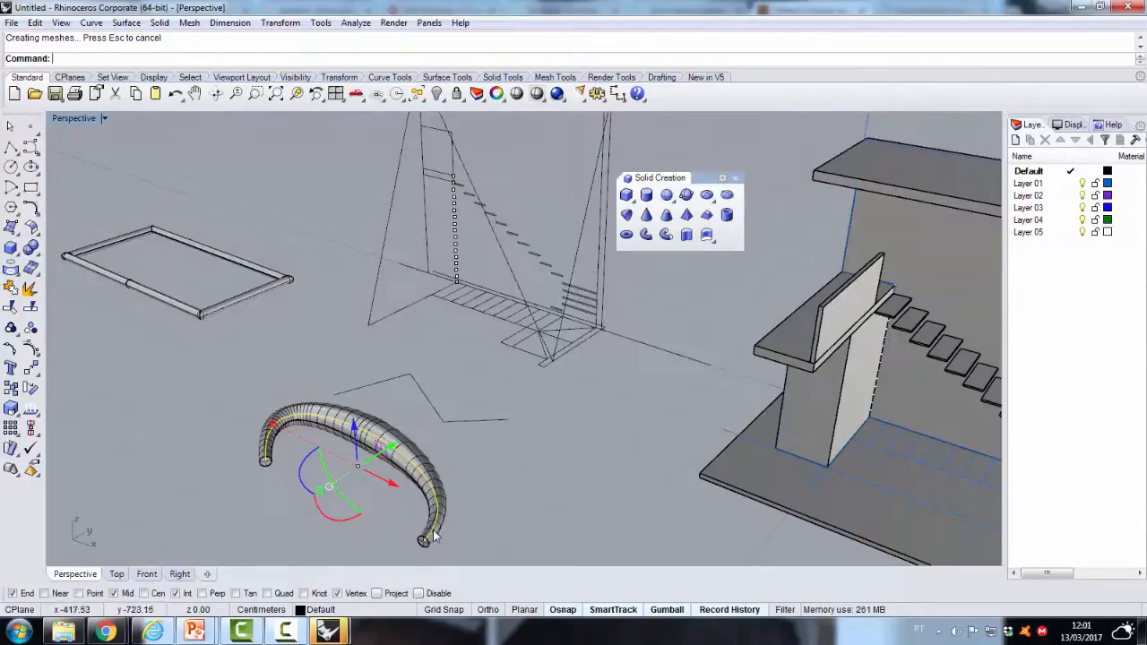
Pipe the 3D polyline over the stair drawing with flat caps and a 5 cm radius at both ends
left_click(462, 468)
left_click(647, 234)
scroll(314, 409, "down", 5)
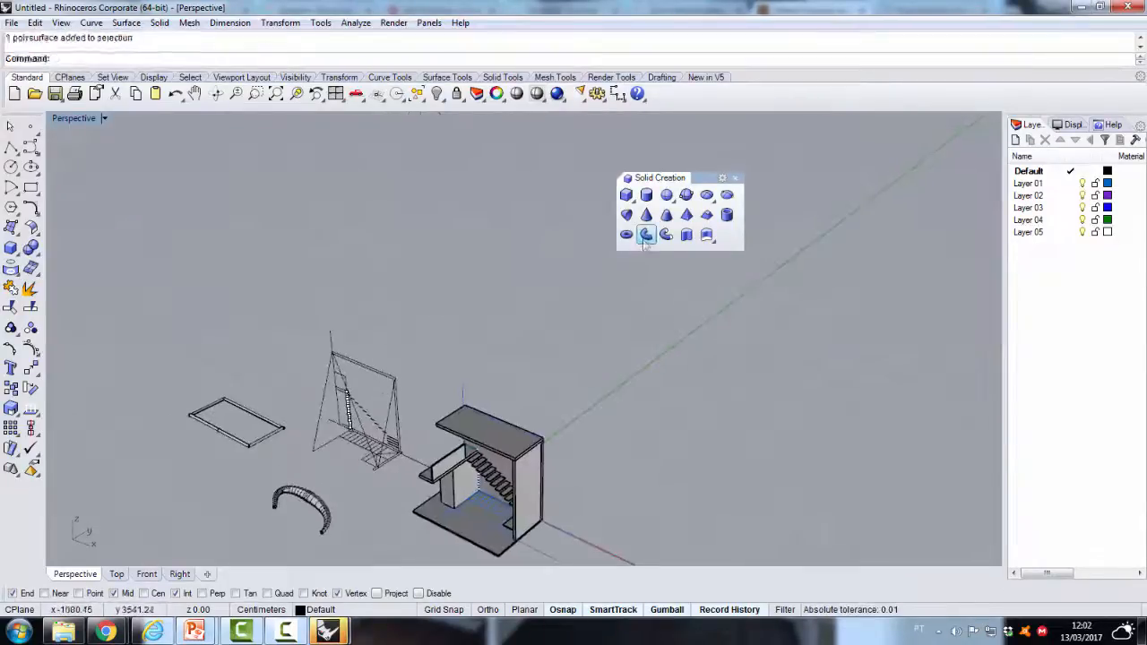
left_click(314, 409)
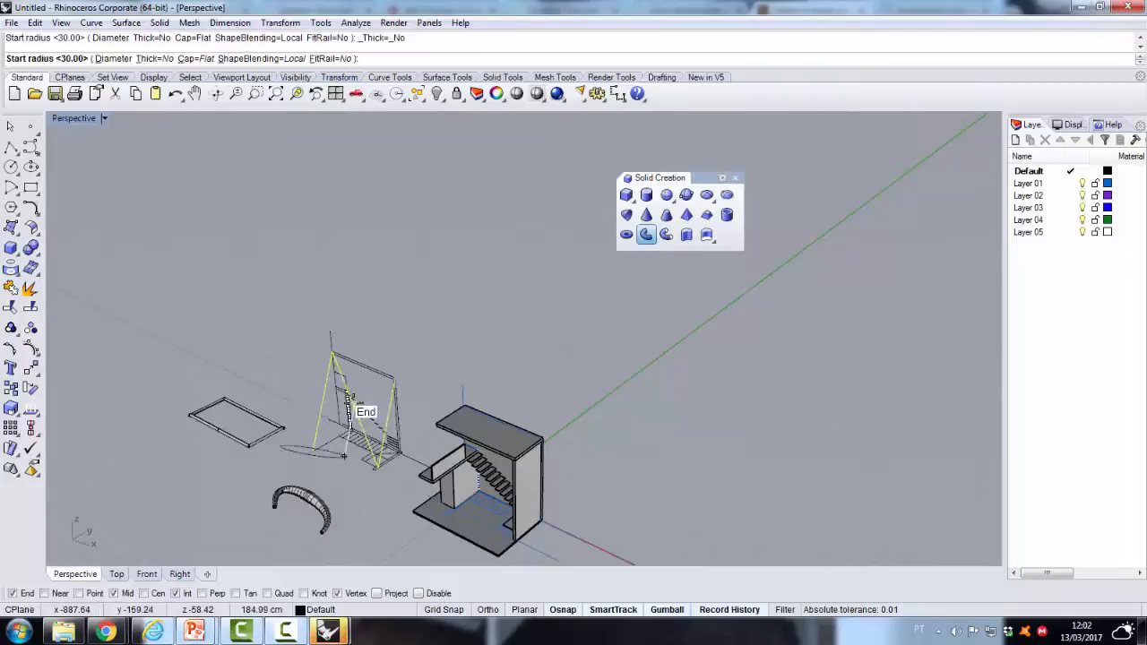
key("Return")
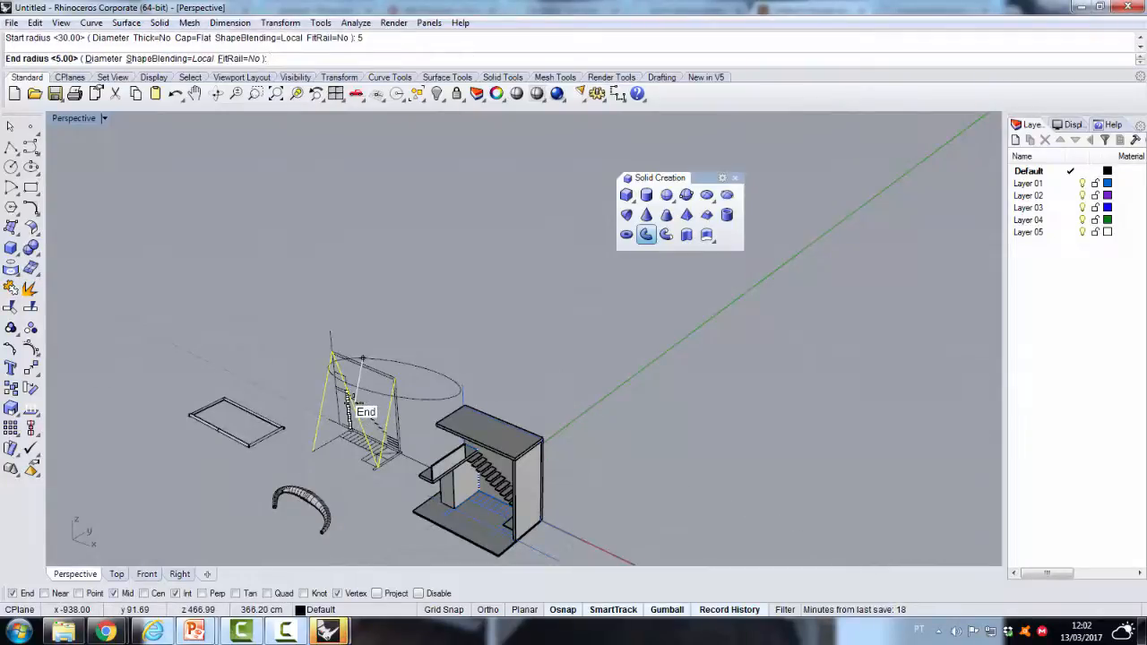
key("Return")
key("Return")
scroll(350, 407, "up", 3)
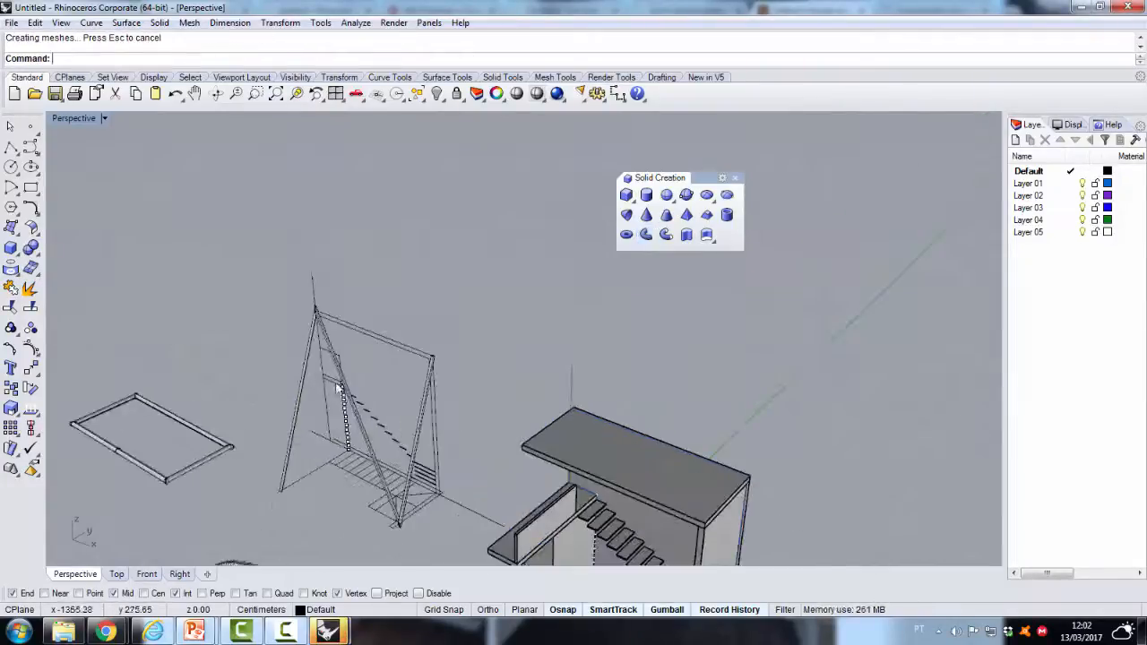
scroll(310, 422, "up", 4)
scroll(328, 426, "down", 2)
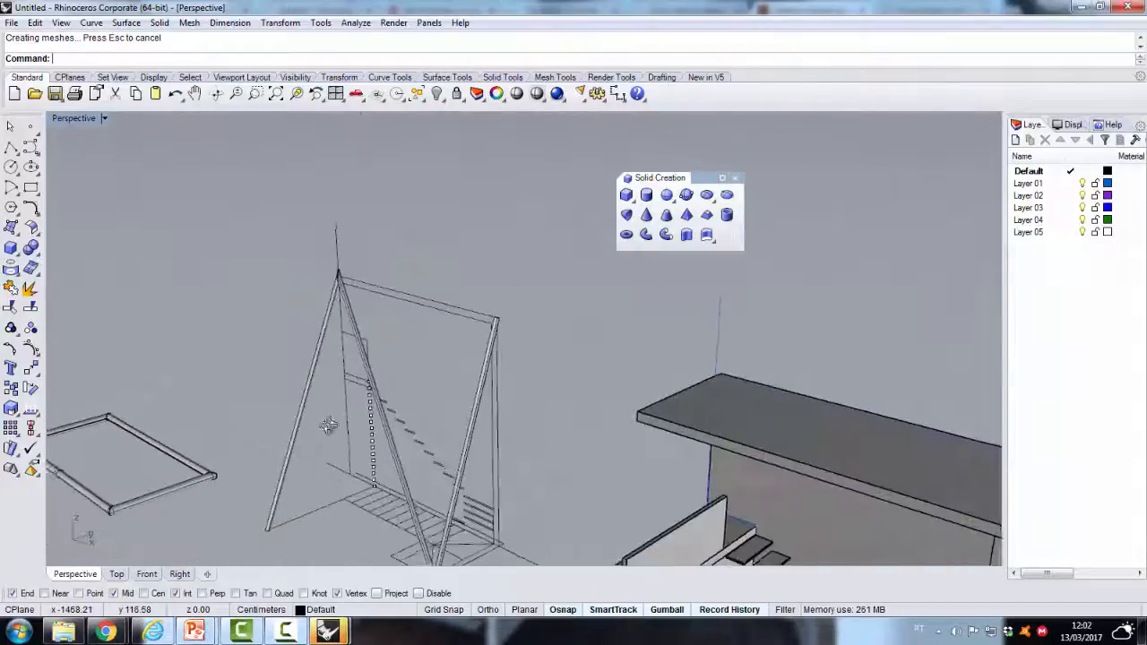
scroll(329, 426, "down", 6)
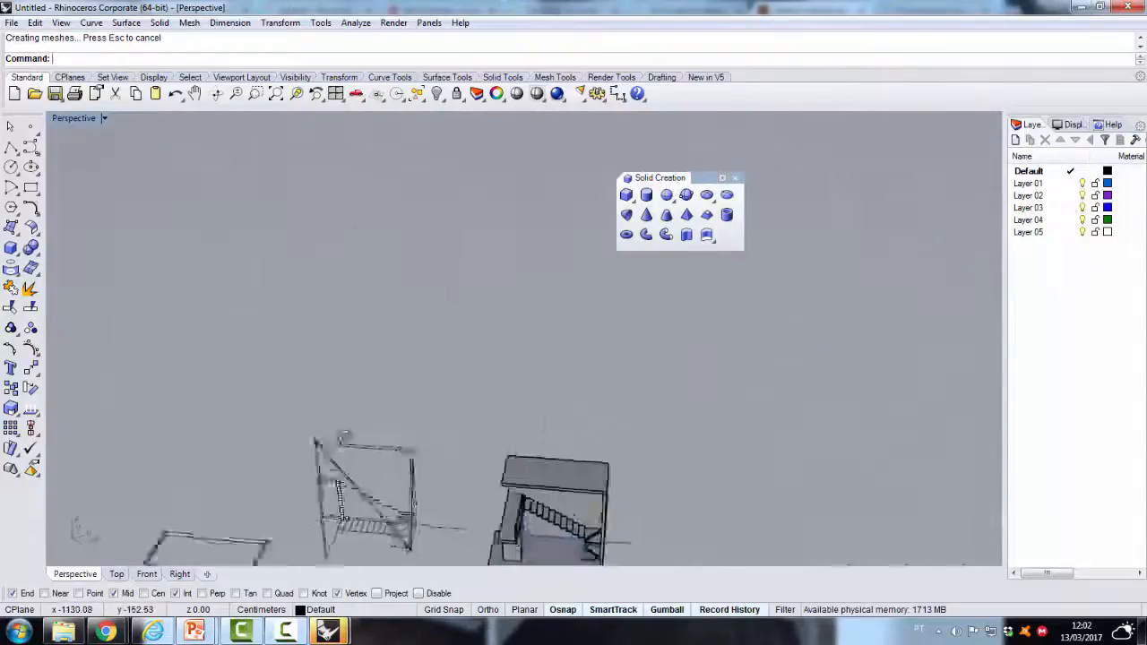
scroll(297, 422, "down", 3)
Undo the pipes made around the 3D polyline and the open curve
key("ctrl+z")
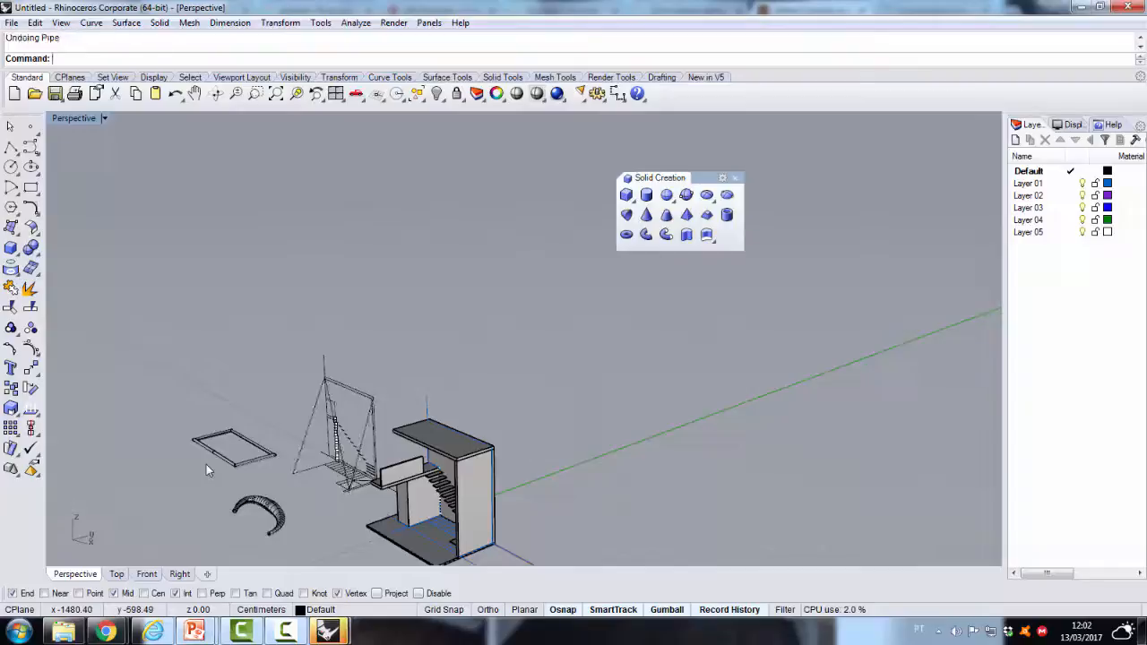
key("ctrl+z")
key("ctrl+z")
Move the open curve a short distance freehand on the ground and deselect it
left_click_drag(291, 532, 303, 540)
left_click(325, 552)
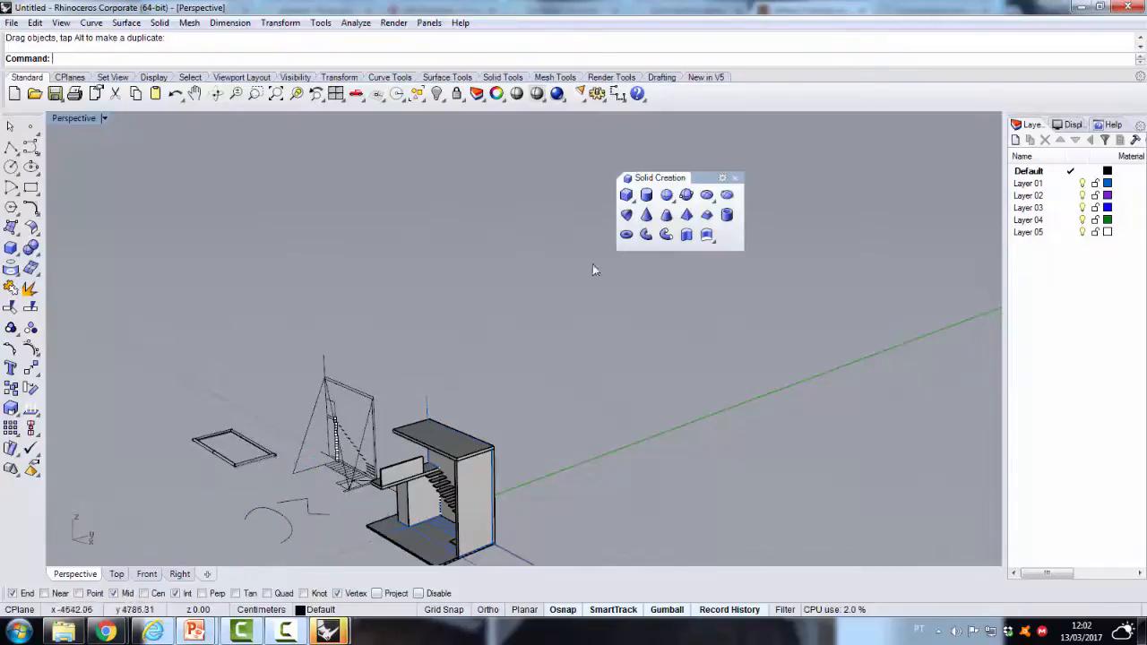
scroll(655, 316, "up", 2)
scroll(392, 420, "down", 3)
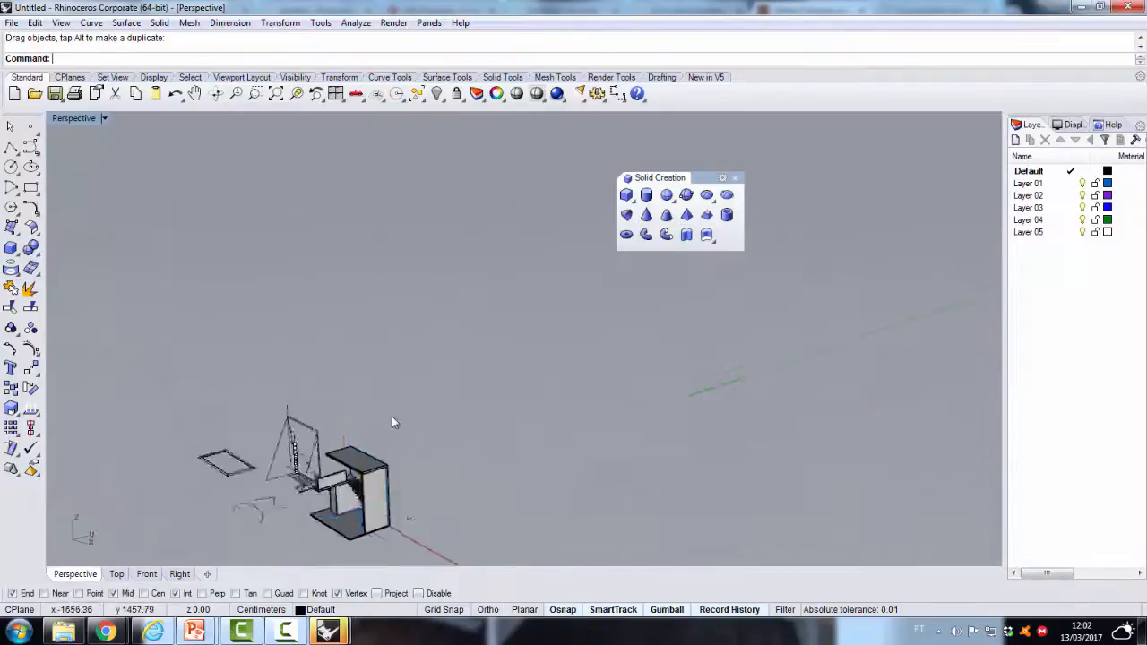
Draw a freehand rectangle on the ground across the green axis, beyond the house model
scroll(459, 548, "up", 3)
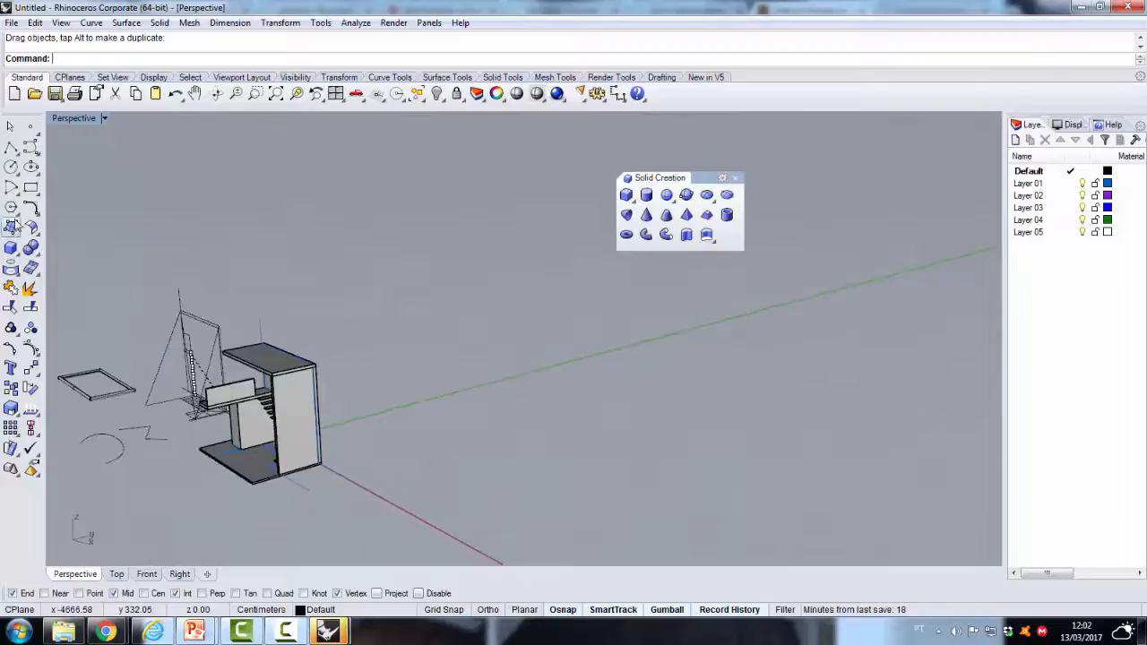
left_click(30, 188)
left_click(422, 376)
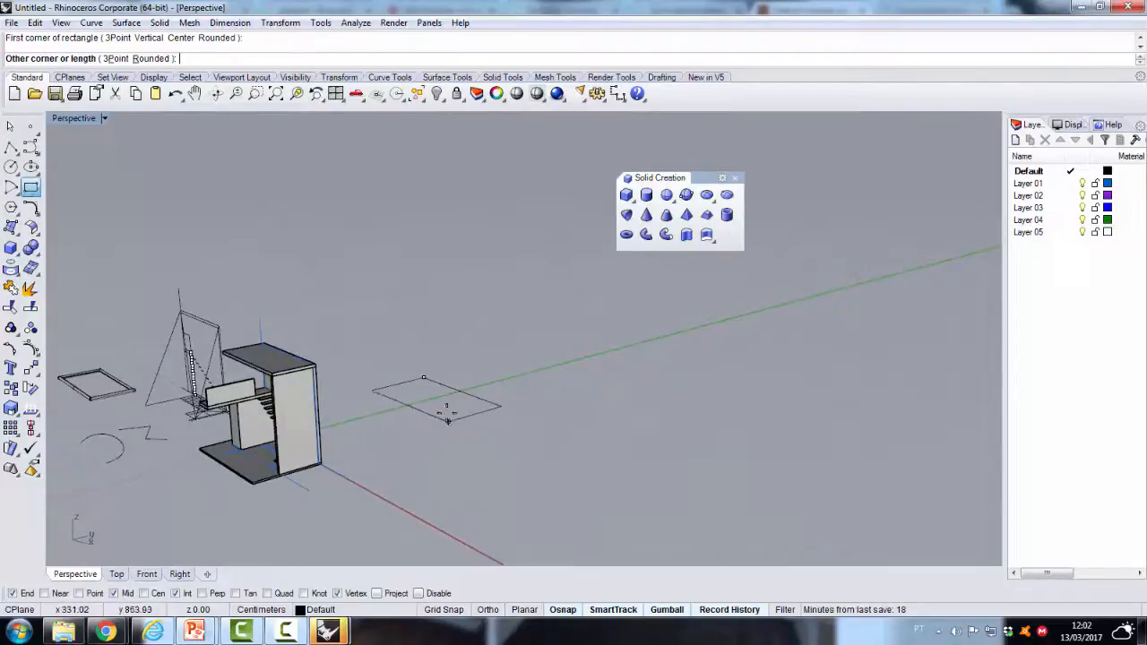
right_click_drag(448, 409, 484, 451)
Draw a closed, irregular seven-corner polyline freehand on the ground beside the rectangle
left_click(13, 148)
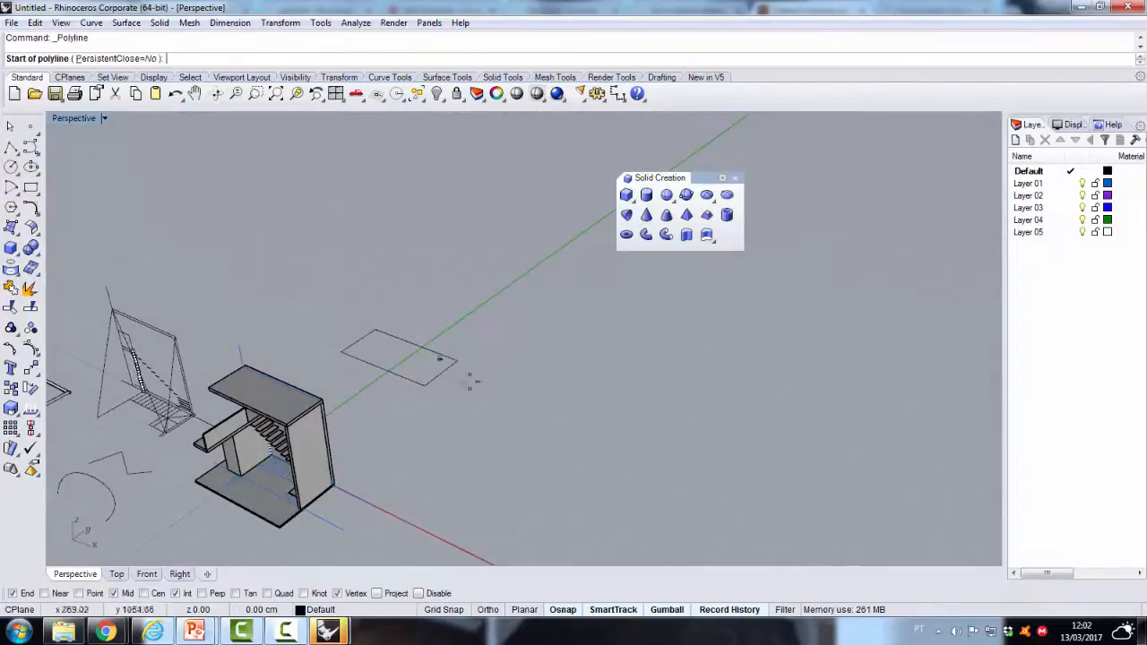
left_click(475, 384)
left_click(516, 362)
left_click(544, 431)
left_click(605, 377)
left_click(596, 495)
left_click(479, 468)
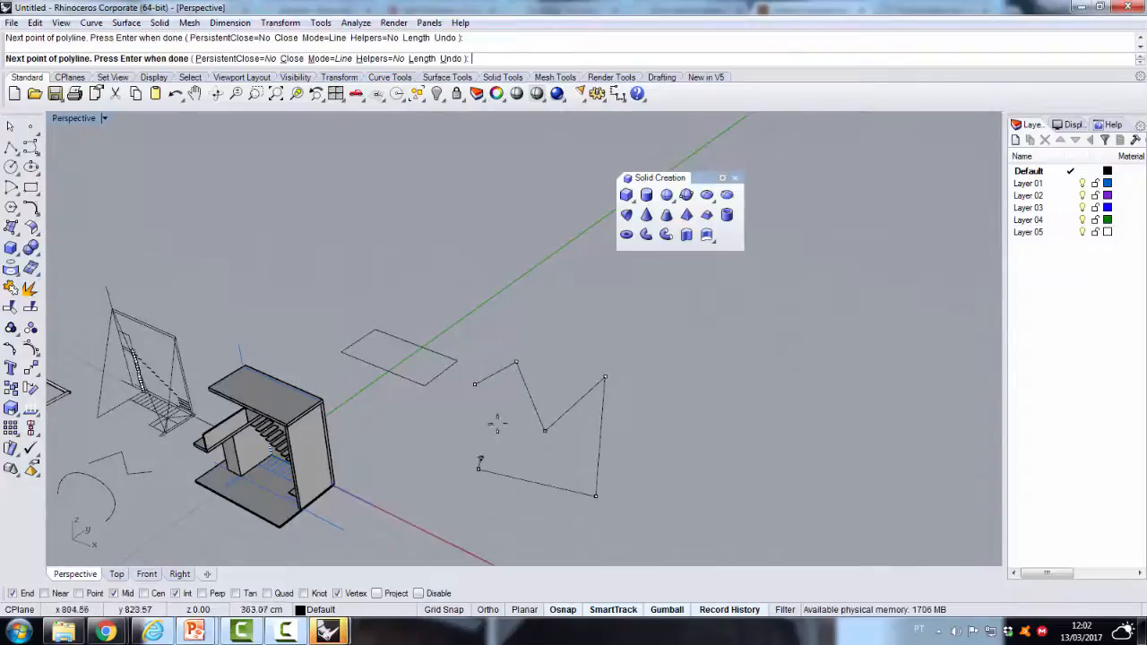
left_click(476, 387)
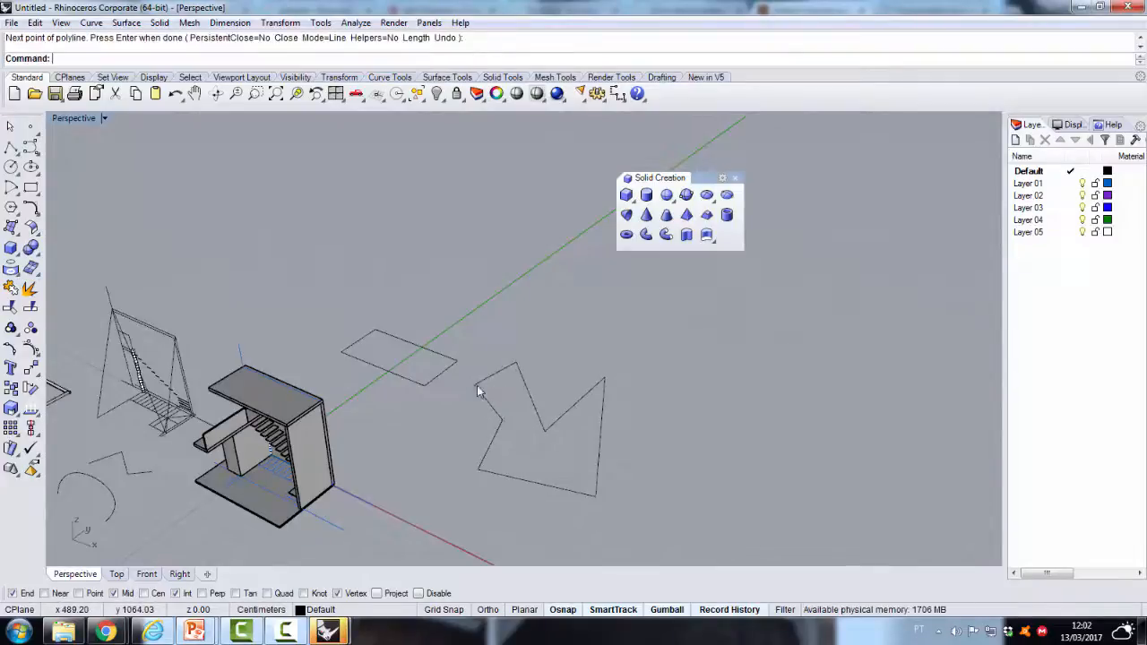
Draw a small closed, roughly round control-point curve on the ground behind the irregular polyline
left_click(9, 167)
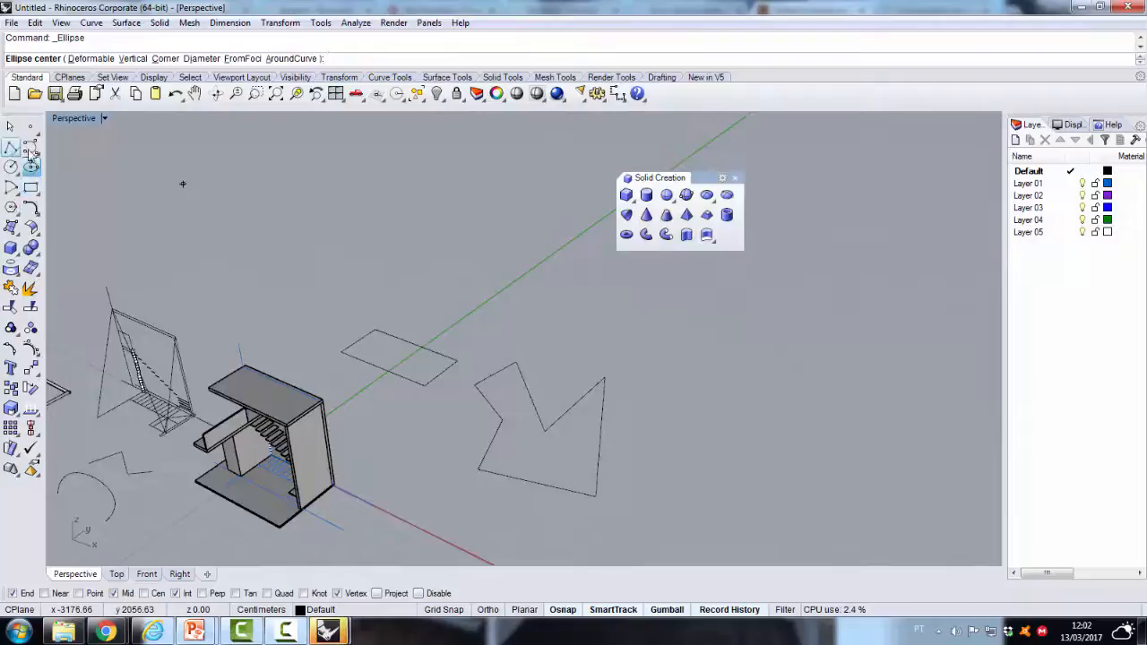
left_click(30, 149)
left_click(503, 310)
left_click(541, 275)
left_click(585, 314)
left_click(572, 346)
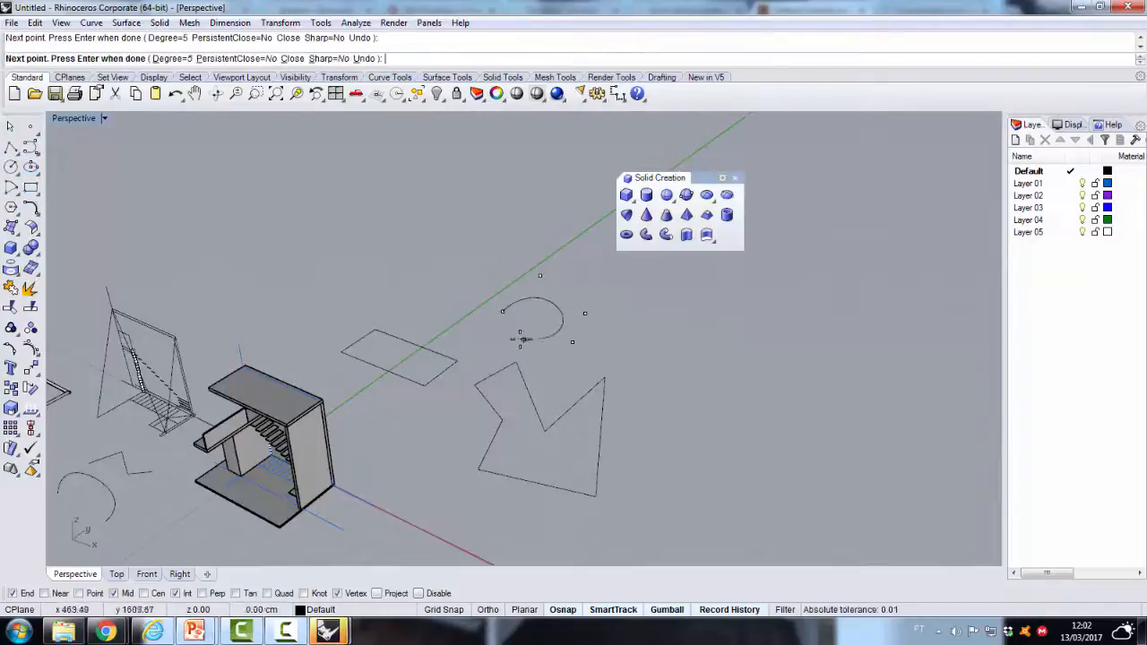
left_click(522, 339)
left_click(503, 312)
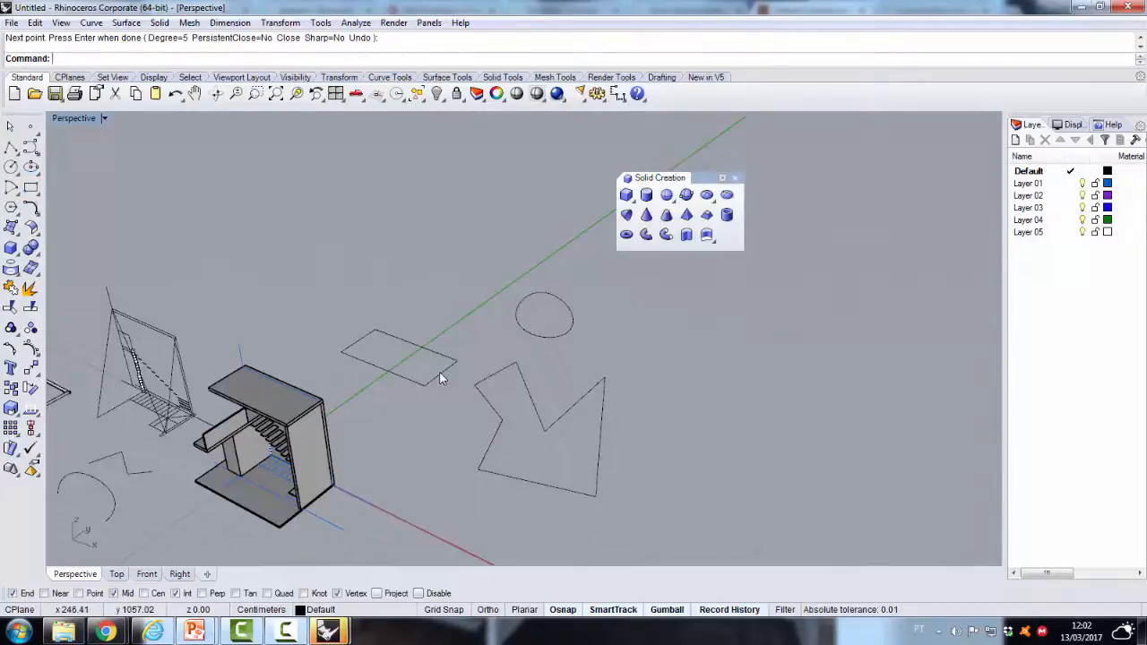
Draw a larger rectangle on the far side of the irregular polyline, with a smaller rectangle inside it
left_click(31, 187)
left_click(708, 380)
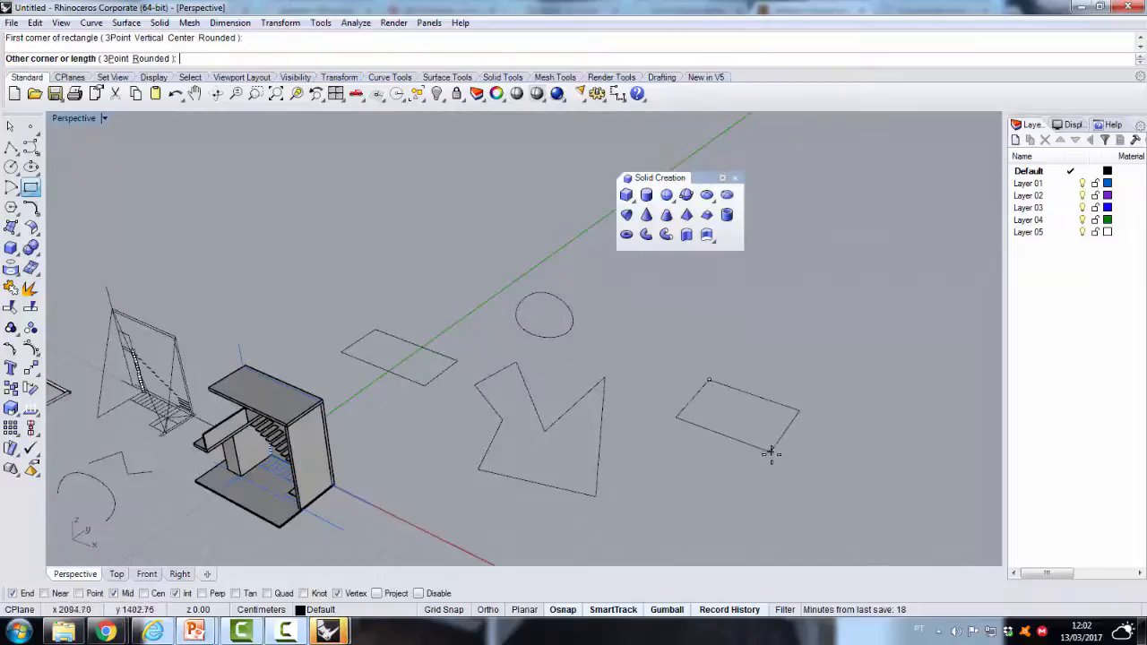
left_click(760, 462)
key("Return")
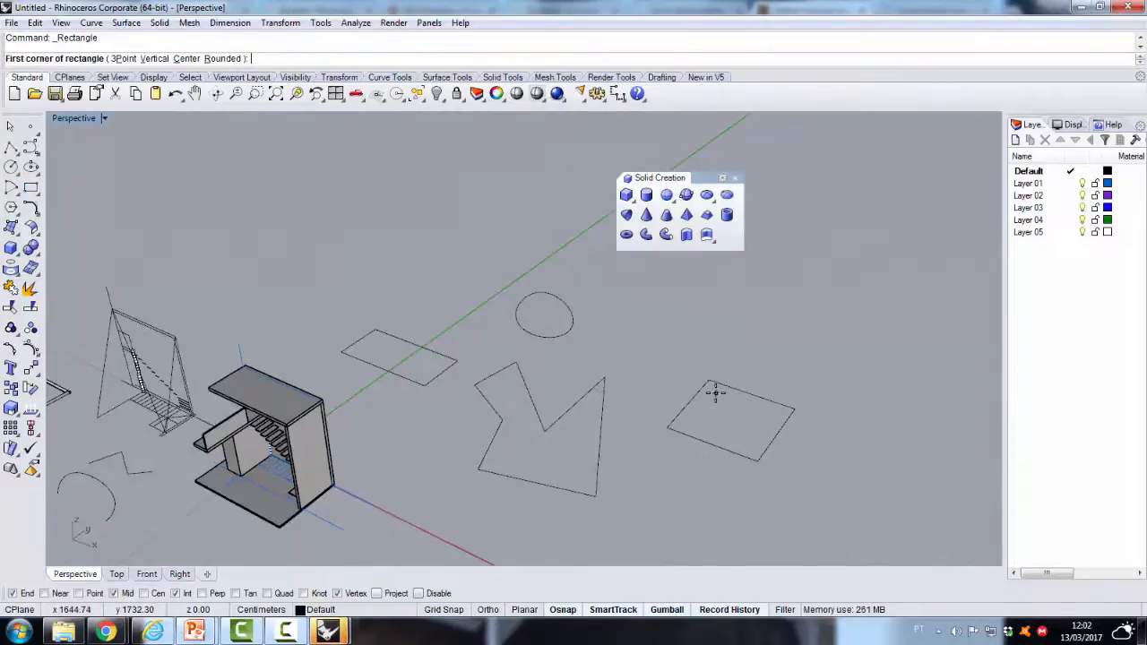
scroll(716, 393, "up", 2)
left_click(709, 395)
left_click(726, 461)
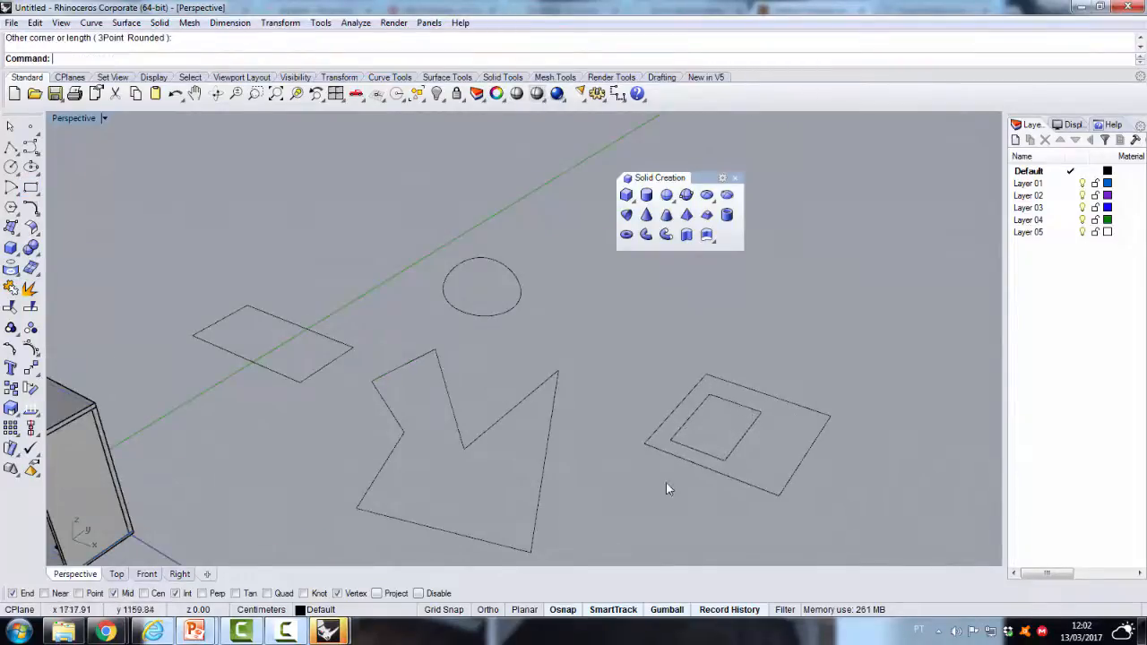
Draw an open, wavy control-point curve with seven points on the ground behind the rectangle and the round curve
right_click_drag(666, 482, 254, 277)
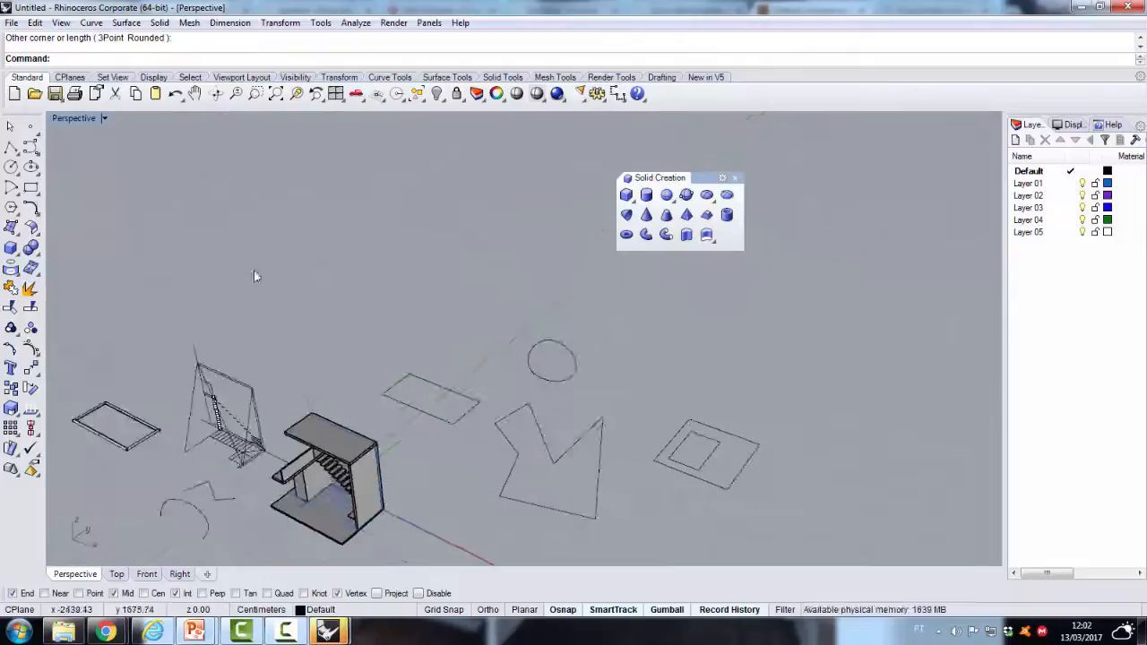
left_click(34, 149)
left_click(382, 322)
left_click(429, 292)
left_click(424, 344)
left_click(463, 336)
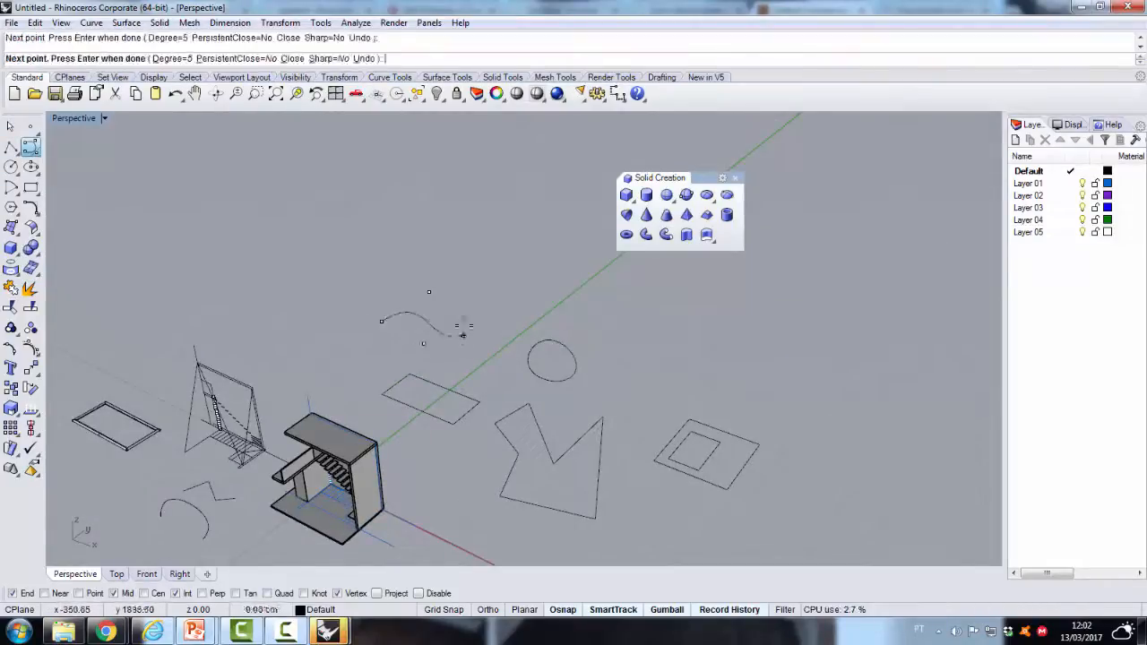
left_click(505, 279)
left_click(543, 275)
left_click(624, 341)
right_click(625, 341)
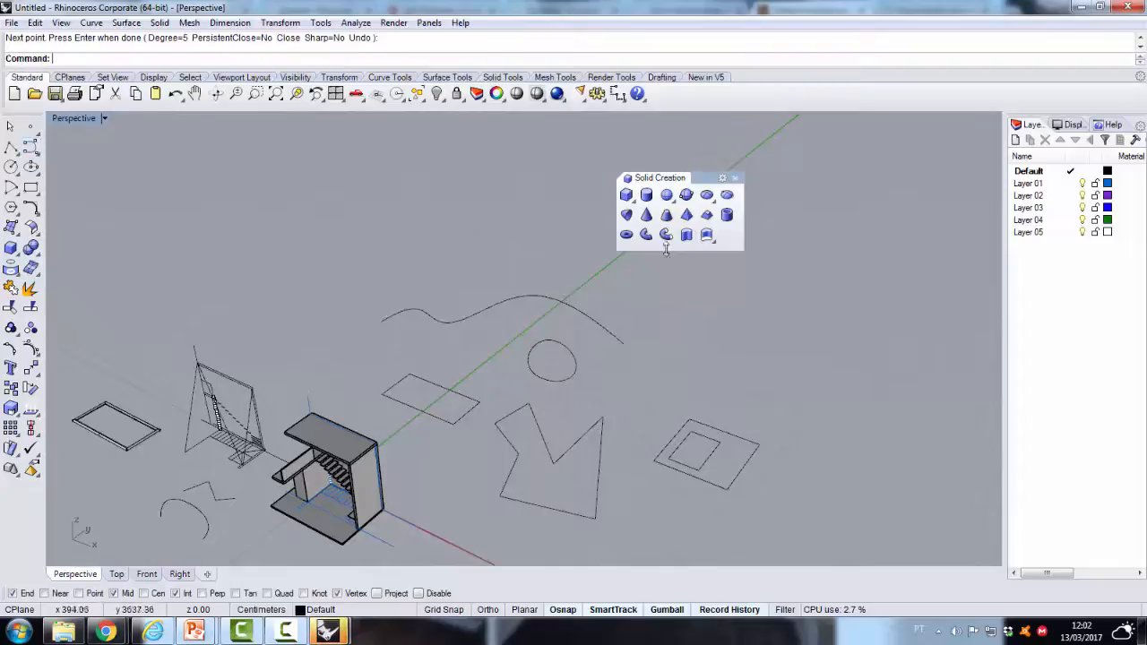
left_click(687, 235)
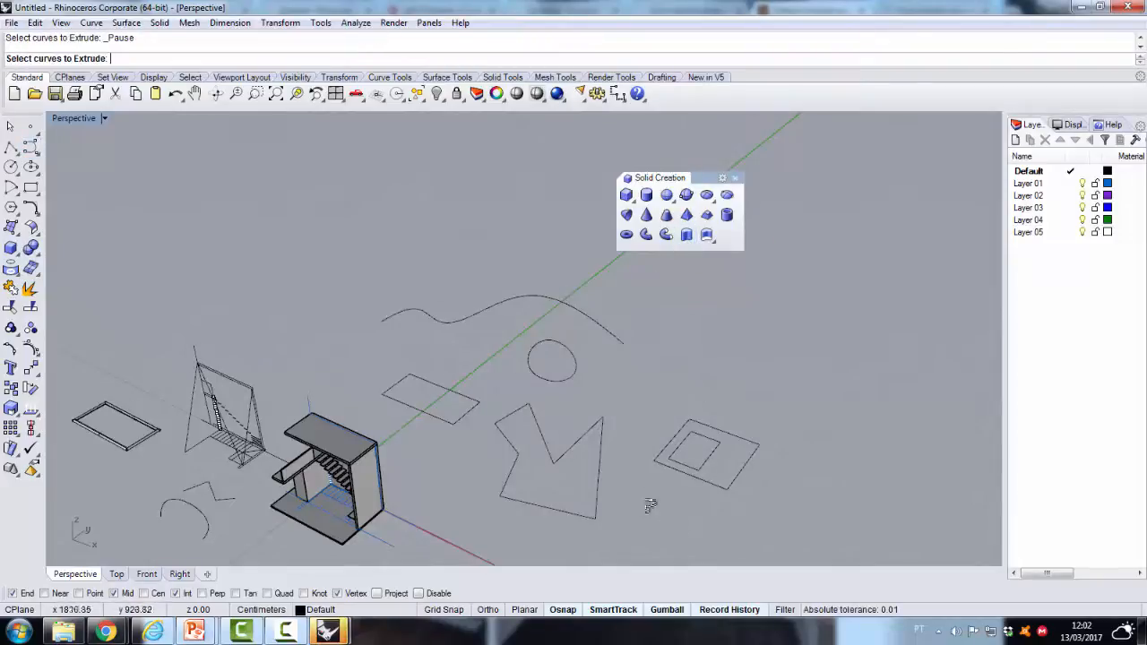
right_click_drag(652, 507, 633, 477)
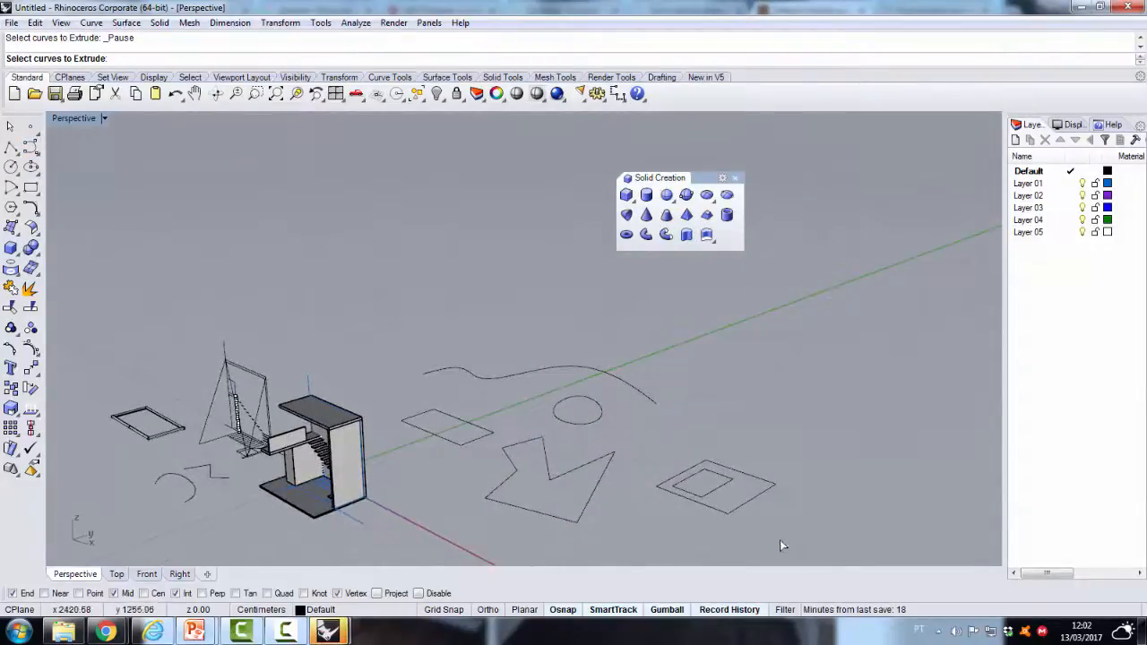
left_click_drag(781, 539, 427, 344)
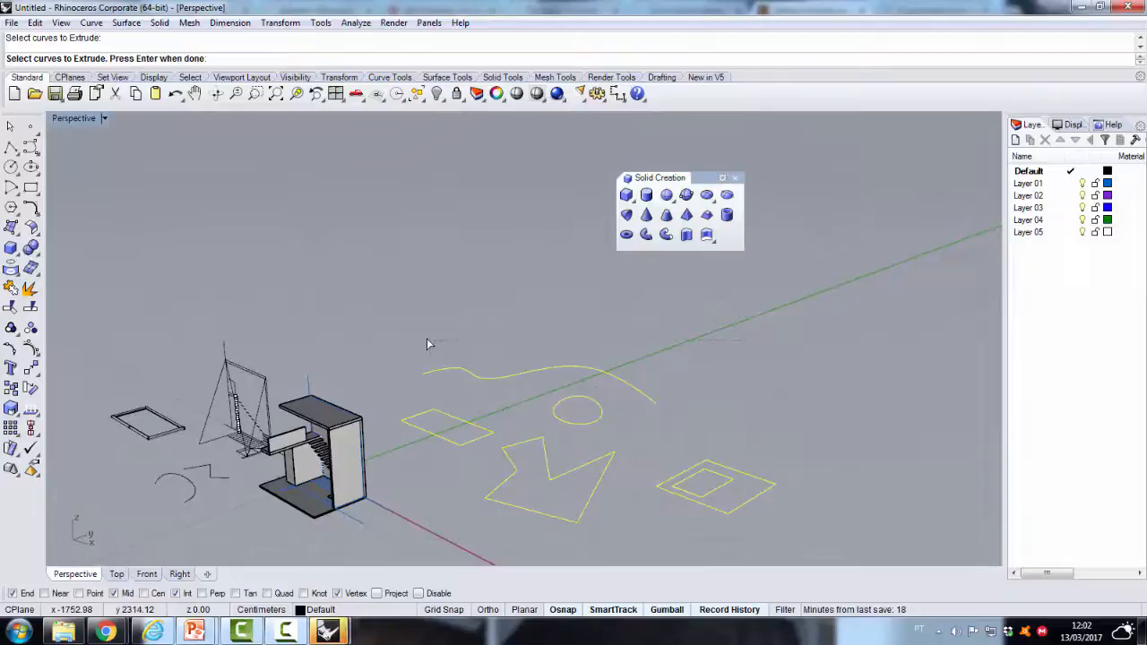
key("Escape")
Extrude the single rectangle, round curve, irregular polyline and wavy curve together upward by about 423 cm
right_click(564, 329)
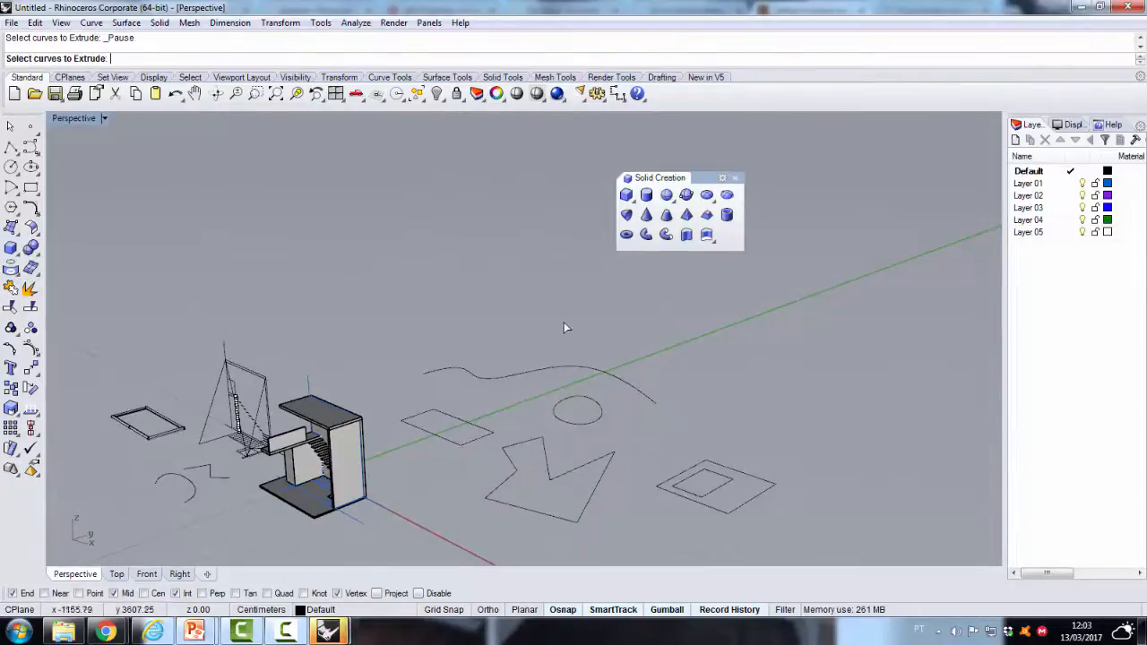
key("Return")
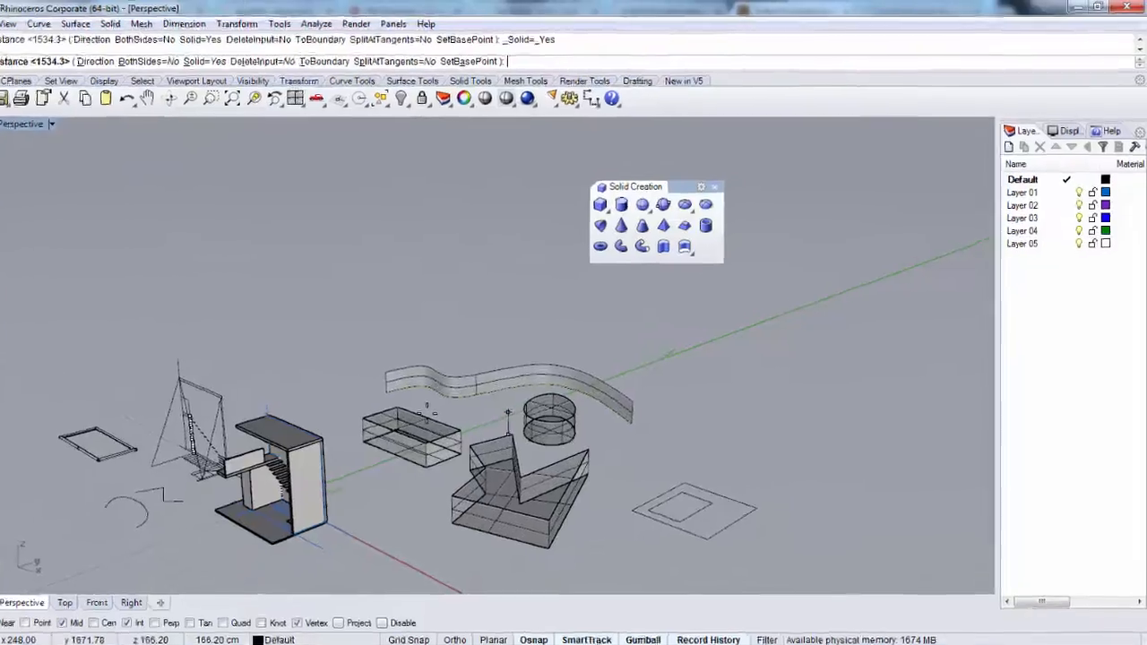
left_click(455, 381)
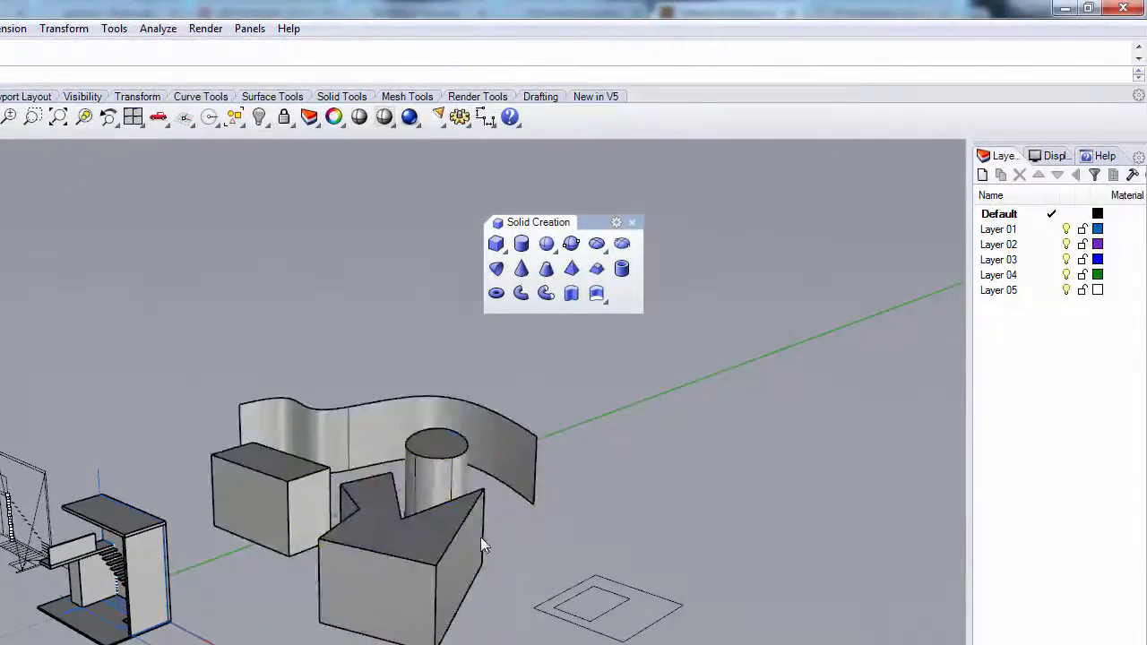
Delete the four extruded shapes together with their source curves, keeping the two nested rectangles
right_click_drag(481, 537, 435, 503)
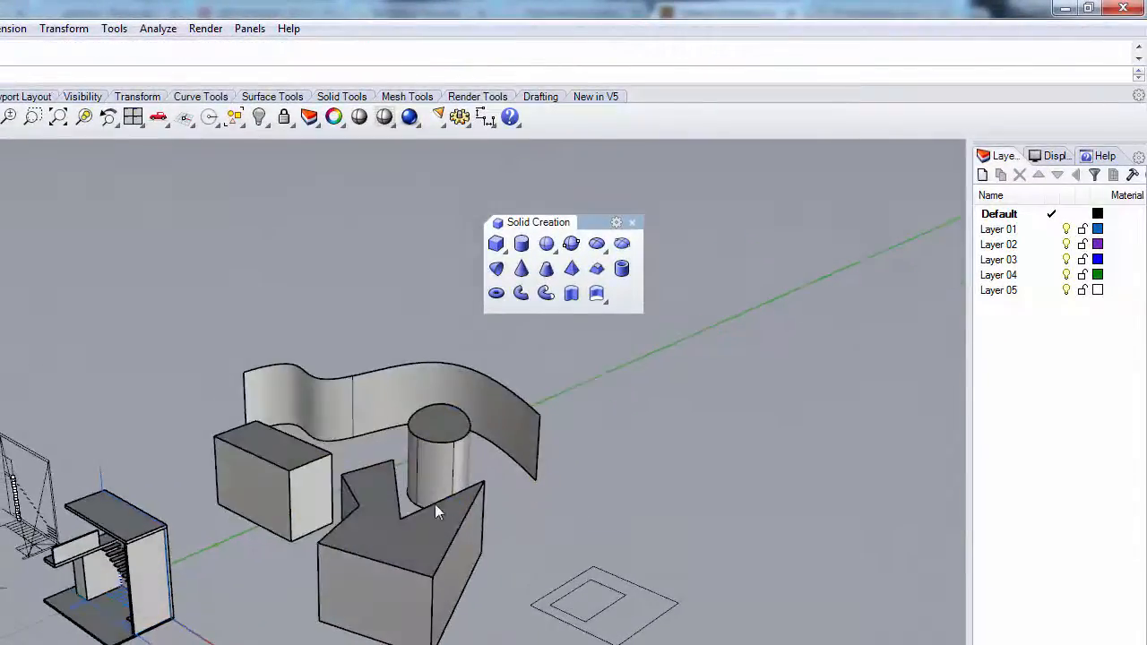
scroll(427, 401, "up", 4)
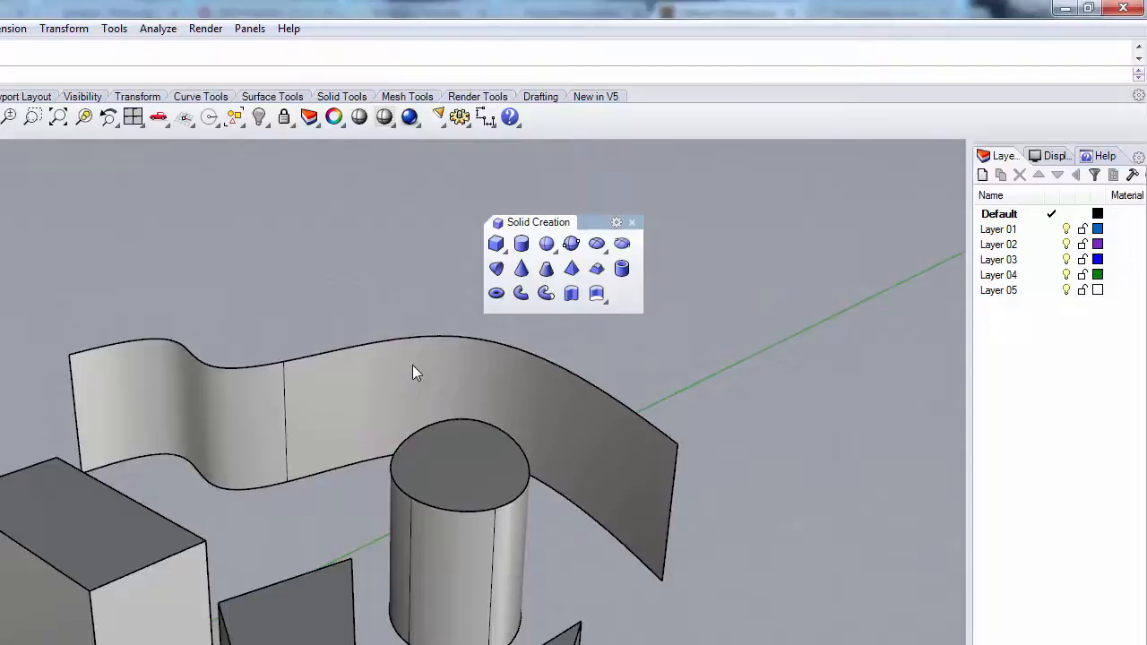
right_click_drag(429, 380, 285, 465)
scroll(350, 374, "down", 4)
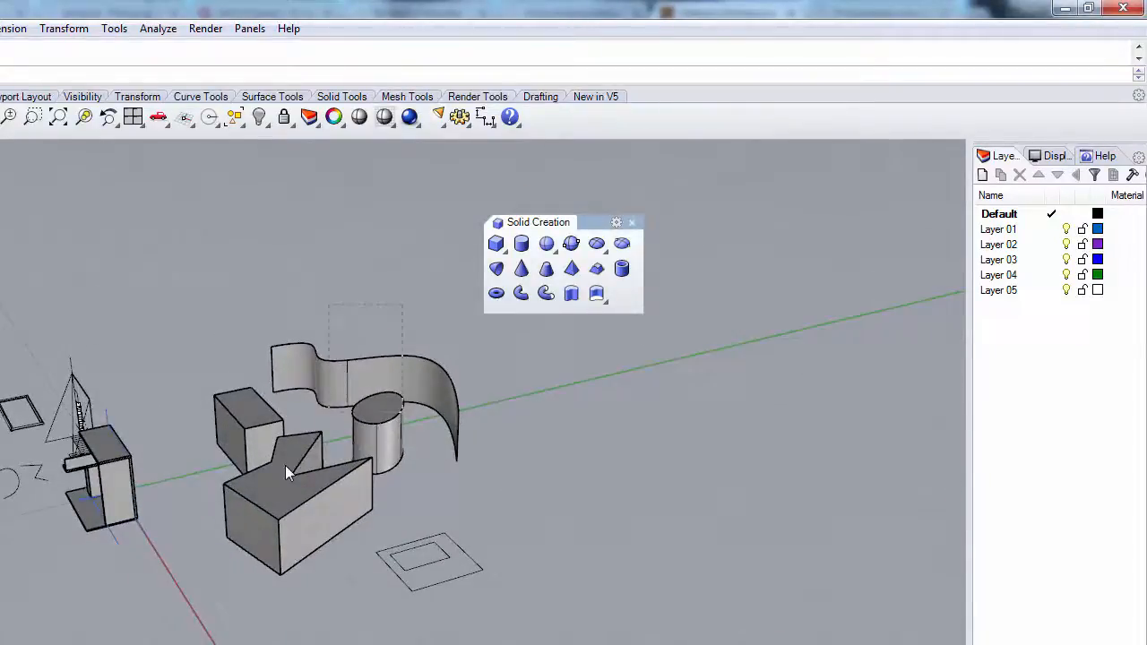
left_click(220, 500)
key("Delete")
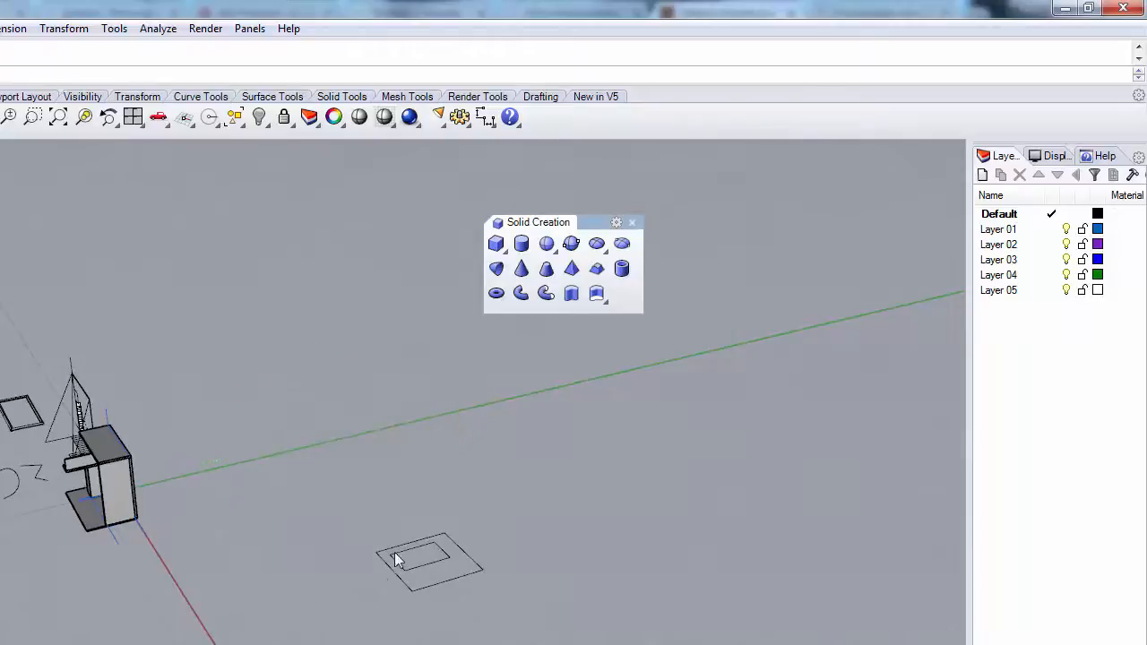
Draw two circles of different sizes inside the outer rectangle, next to the inner rectangle
scroll(517, 622, "up", 5)
scroll(524, 627, "down", 5)
scroll(484, 630, "up", 5)
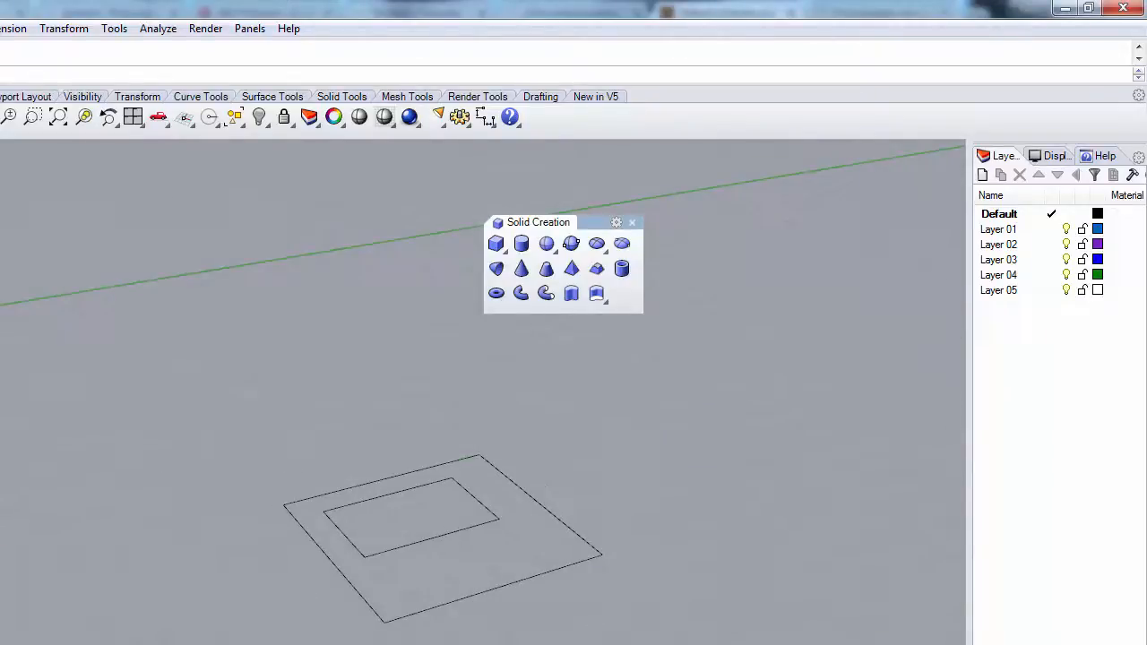
left_click(399, 584)
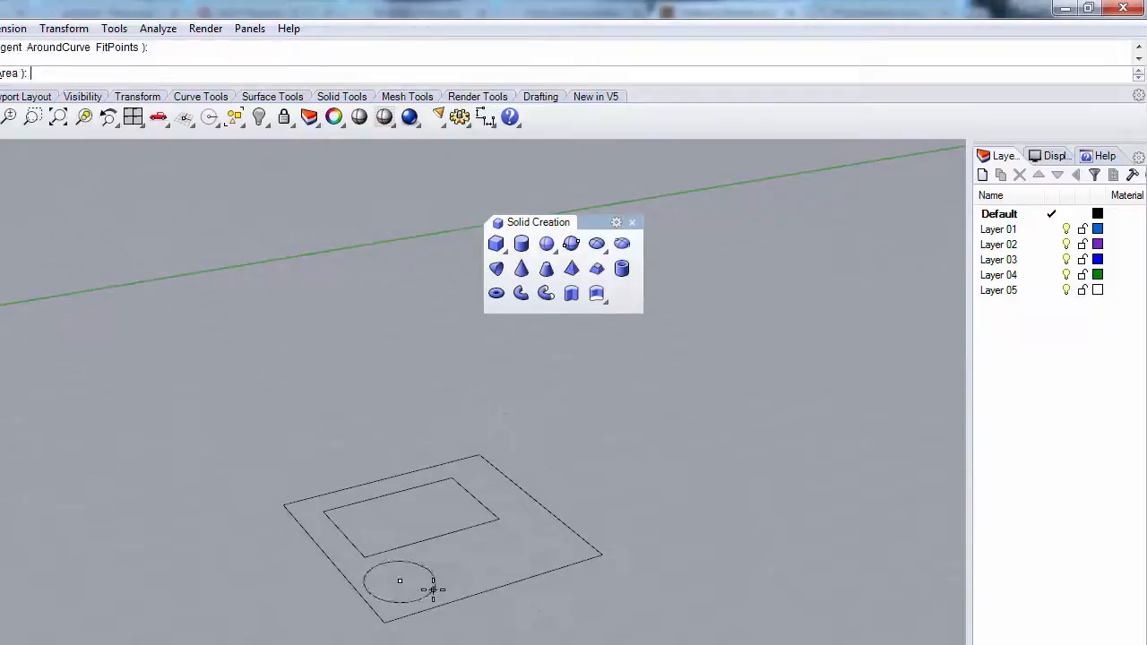
left_click(435, 585)
key("Return")
left_click(460, 561)
left_click(490, 557)
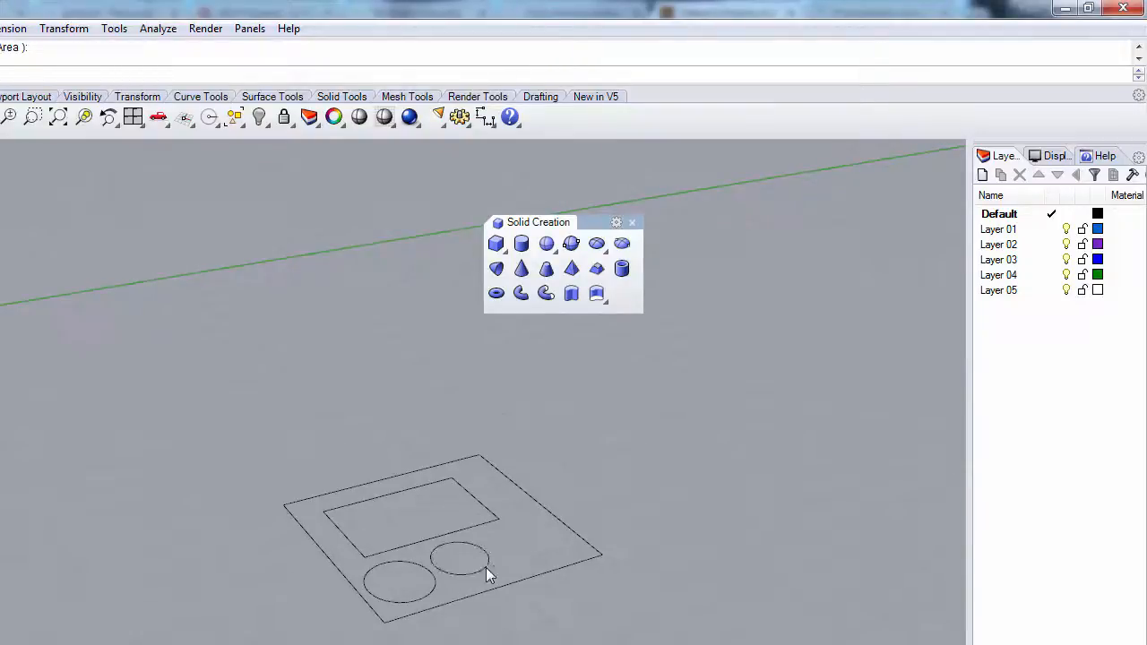
Extrude the nested rectangles and both circles together as a solid with openings, about 127 cm high
left_click(611, 285)
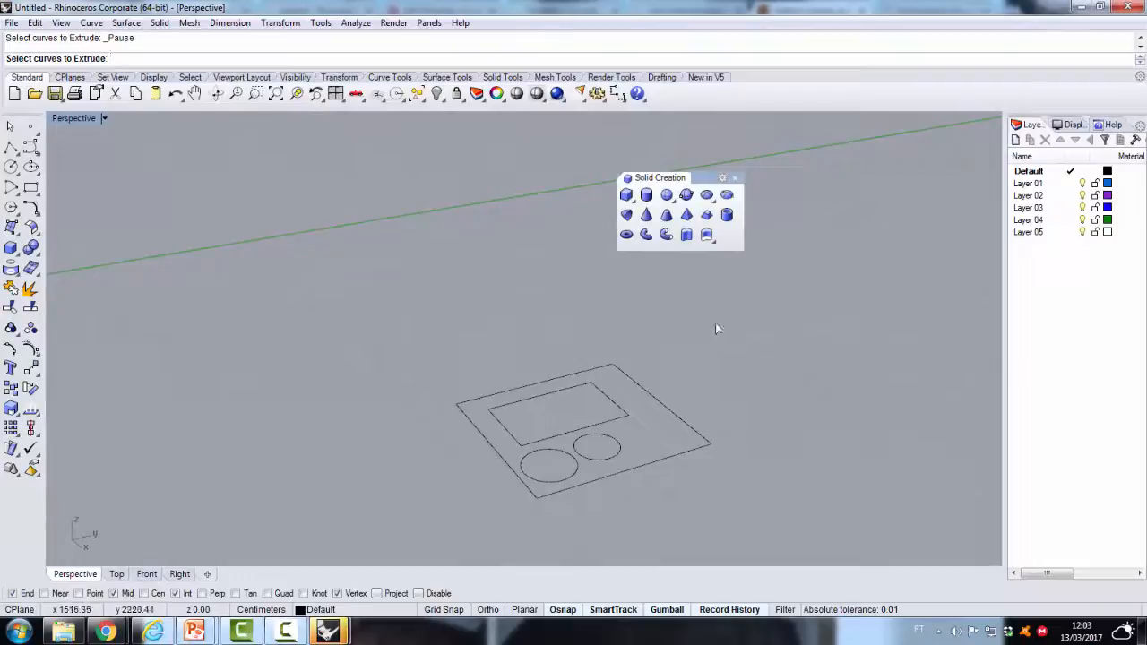
left_click_drag(470, 503, 424, 528)
key("Return")
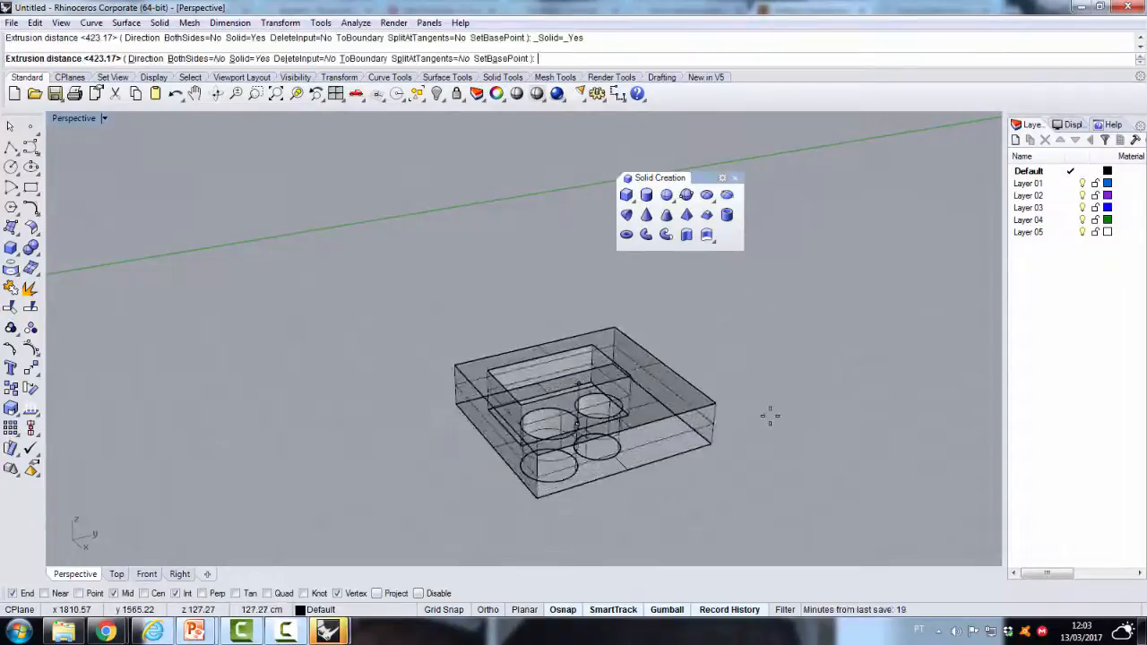
left_click(769, 415)
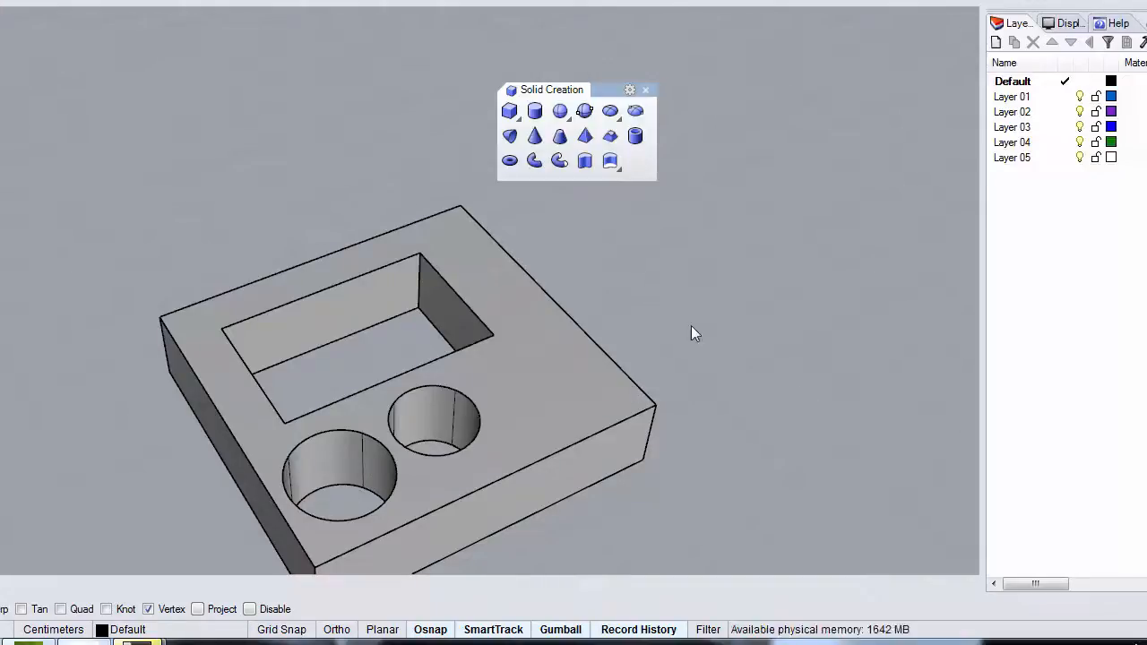
Extrude the block's side face nearest the two round holes outward as a solid by about 342 cm
scroll(322, 435, "down", 5)
right_click_drag(449, 353, 422, 356)
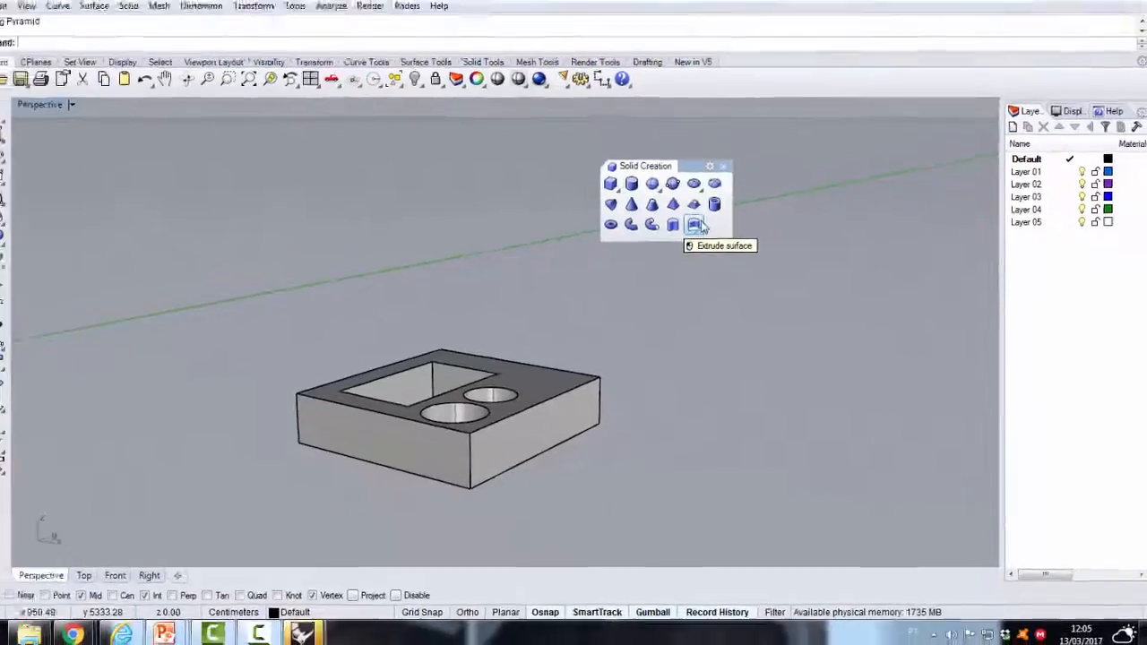
left_click(707, 236)
left_click(539, 438)
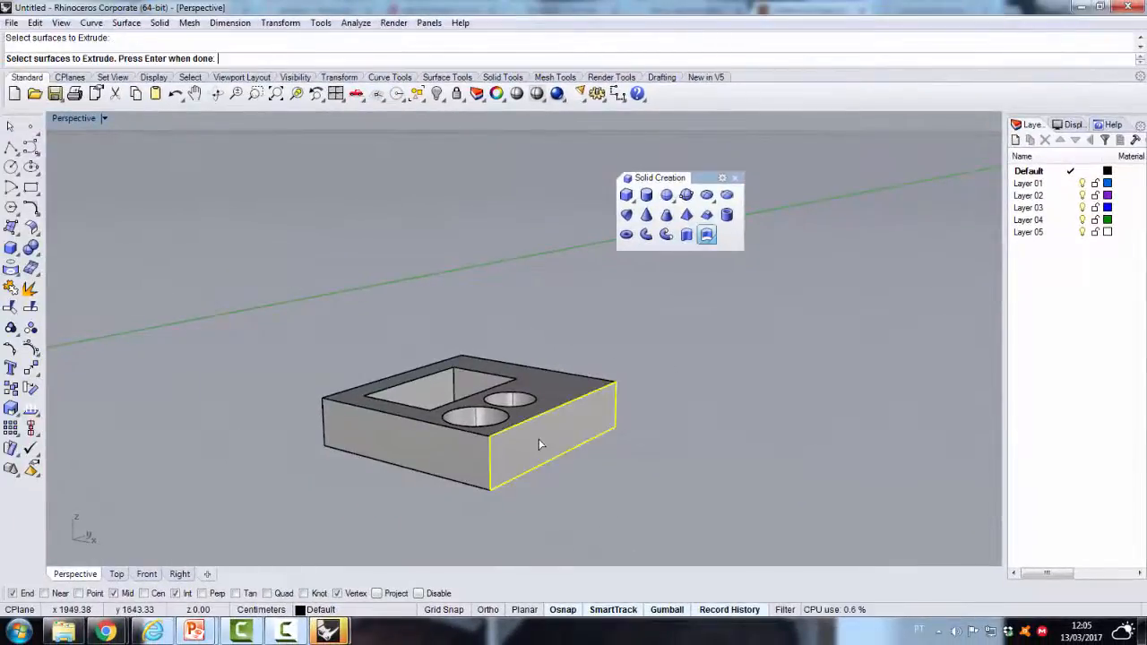
key("Return")
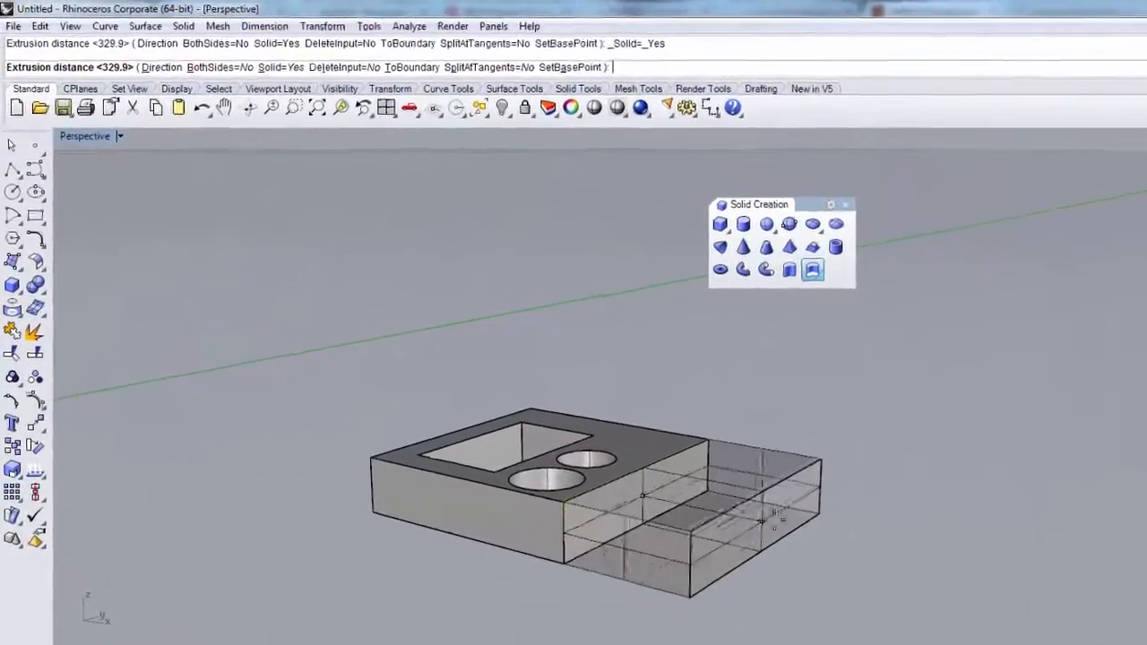
left_click(761, 521)
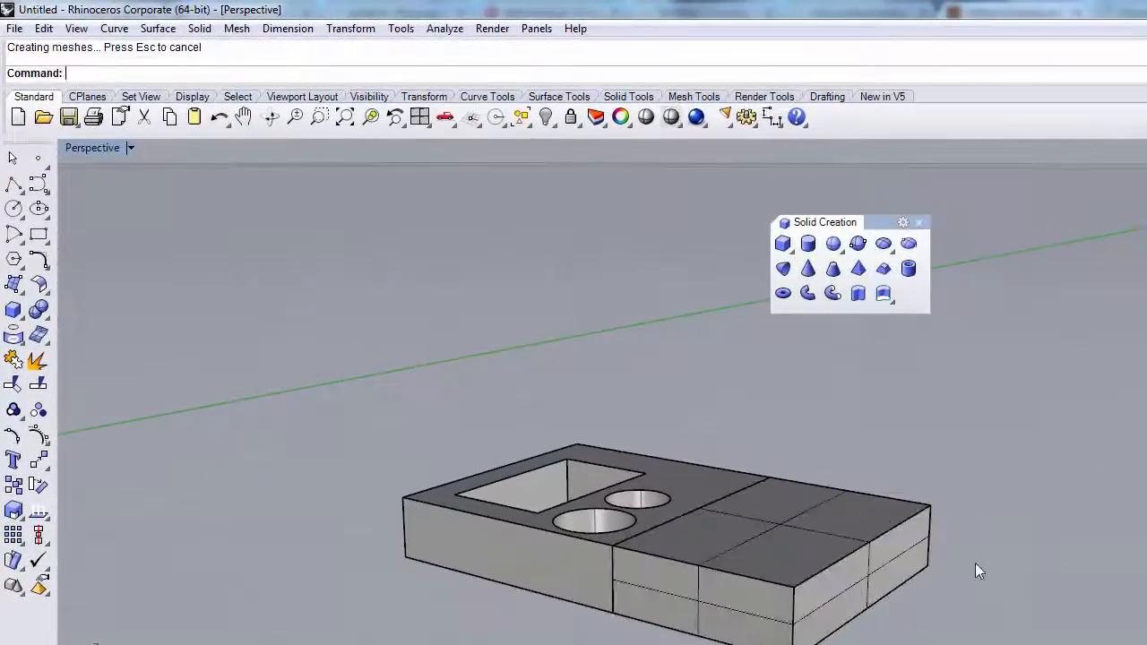
Extrude the top face of the side block upward as a solid by about 337 cm
key("Return")
left_click(742, 482)
key("Return")
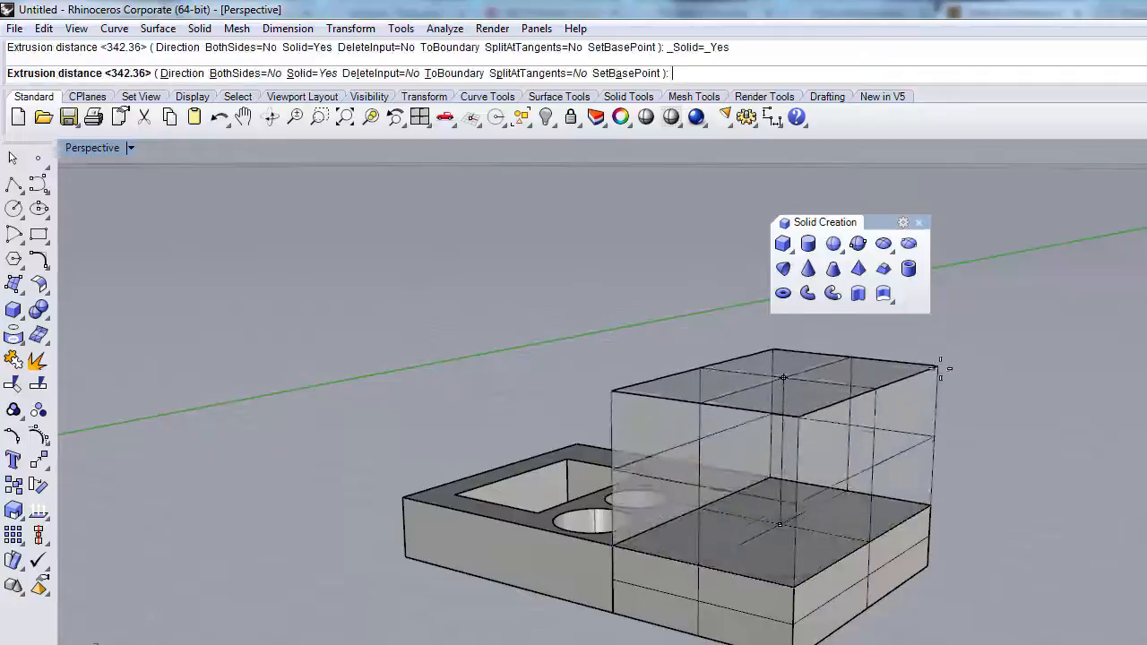
left_click(958, 350)
right_click_drag(959, 342, 939, 487)
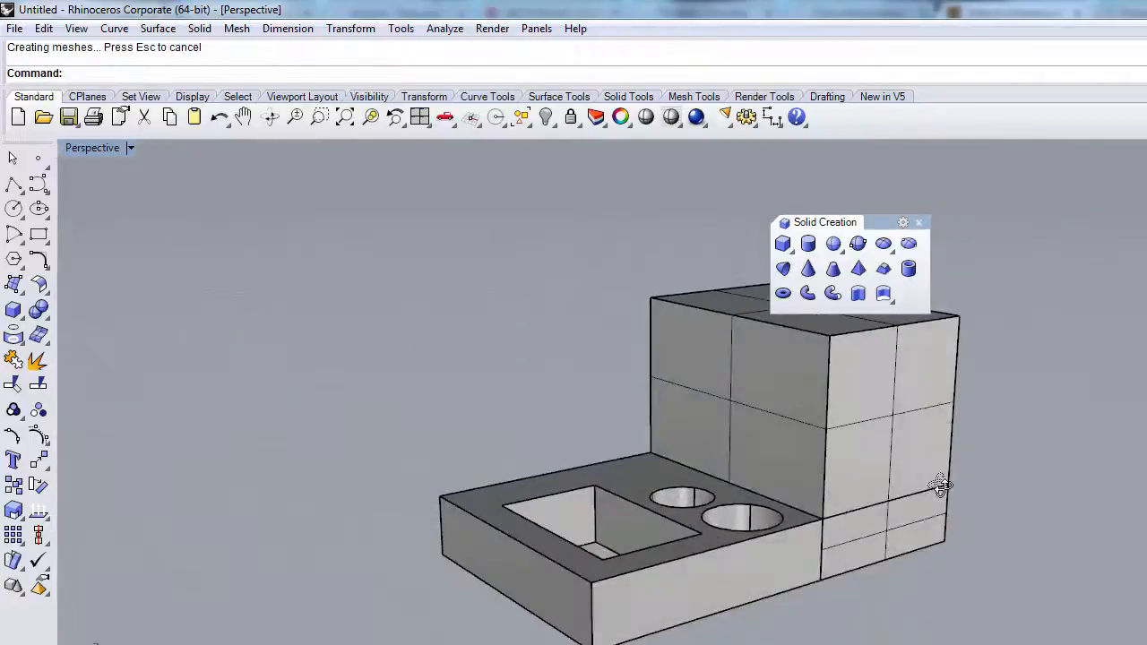
Create a four-sided pyramid in the empty space beside the plate with openings
left_click(857, 273)
left_click(231, 505)
left_click(309, 554)
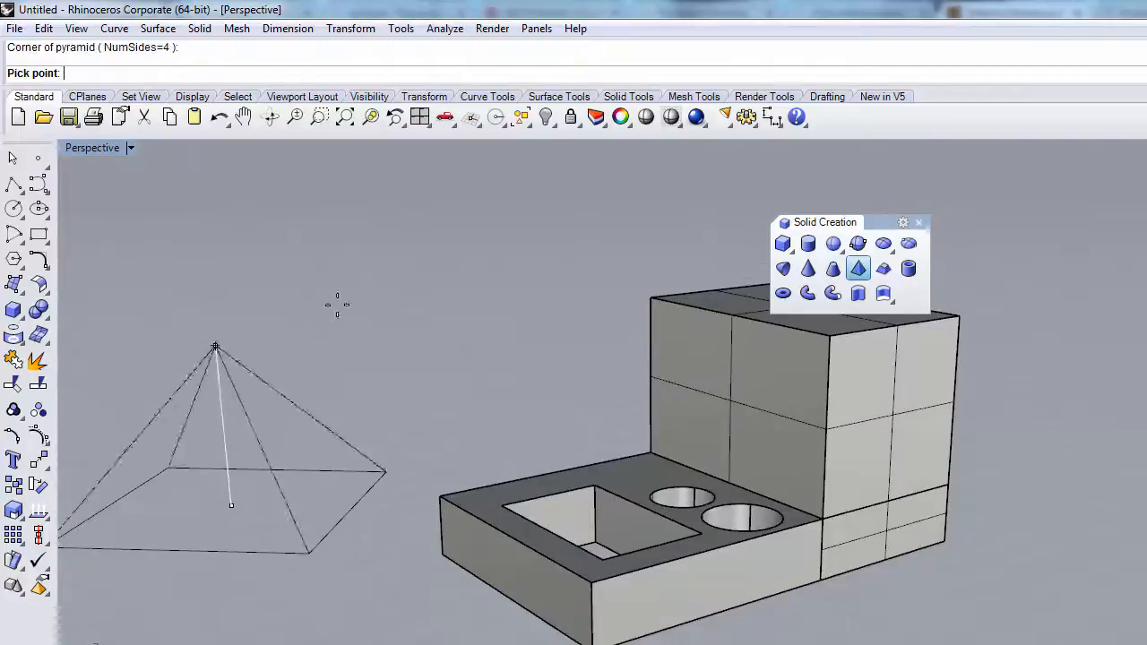
left_click(320, 218)
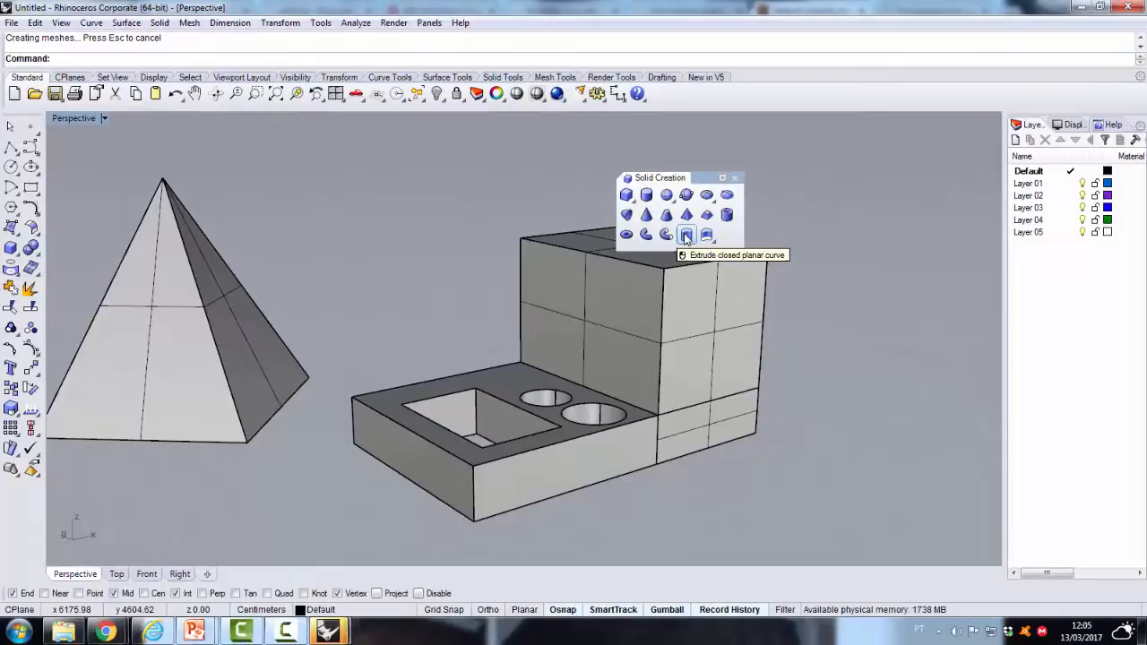
Extrude two adjacent base edges of the pyramid upward by about 152 cm
left_click(884, 294)
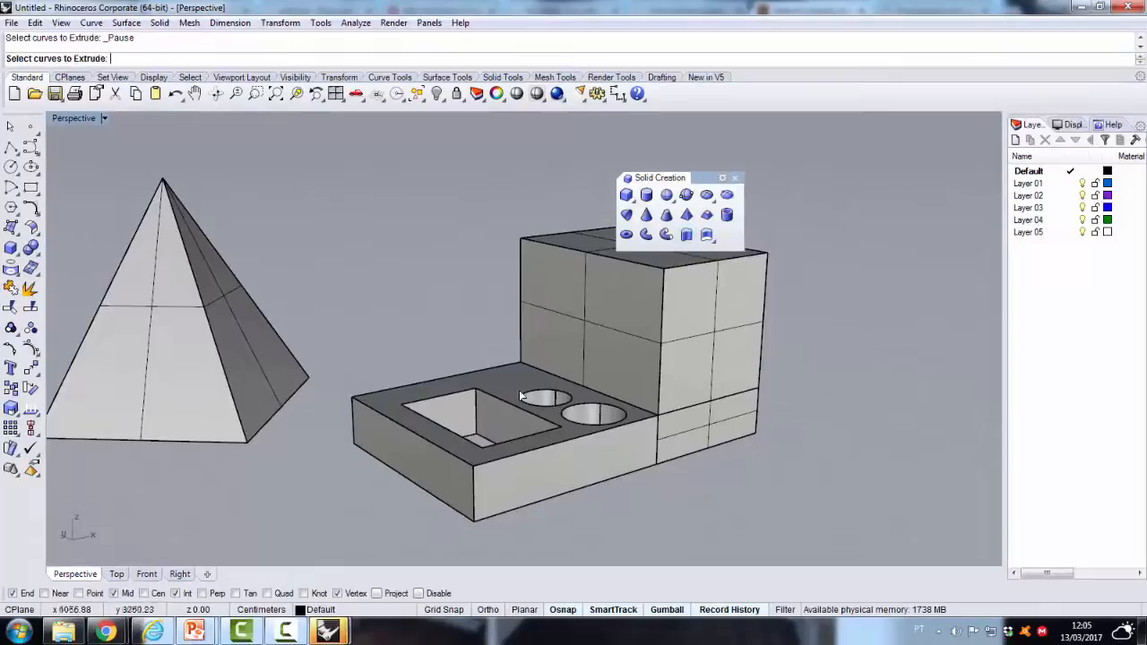
left_click(206, 440)
left_click(267, 423)
key("Return")
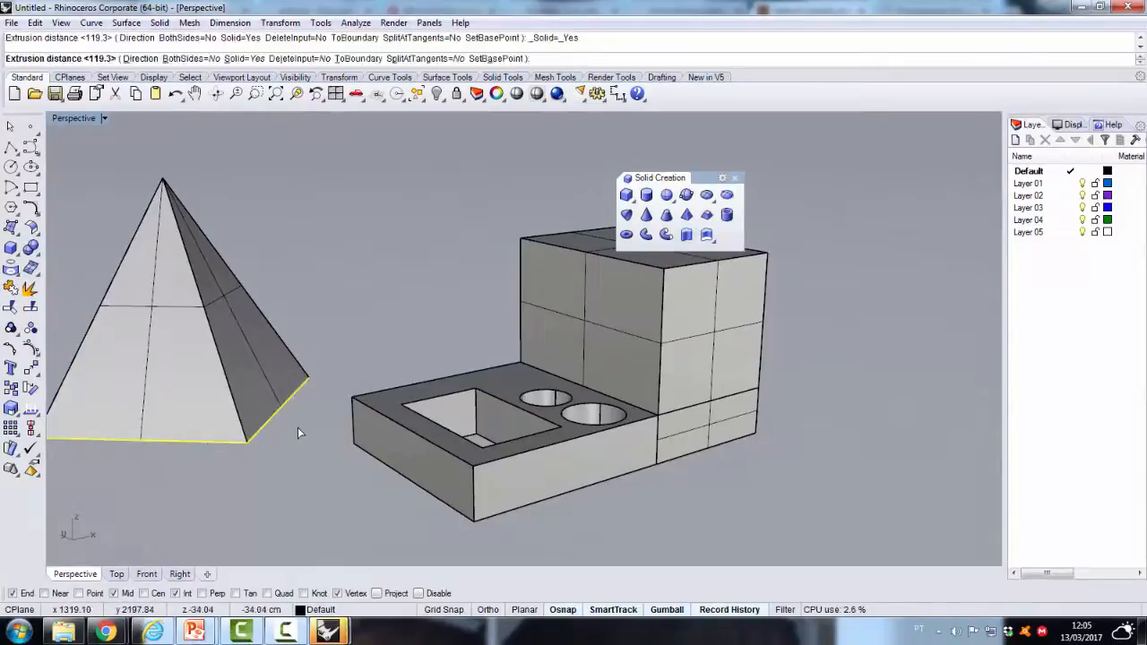
left_click(243, 469)
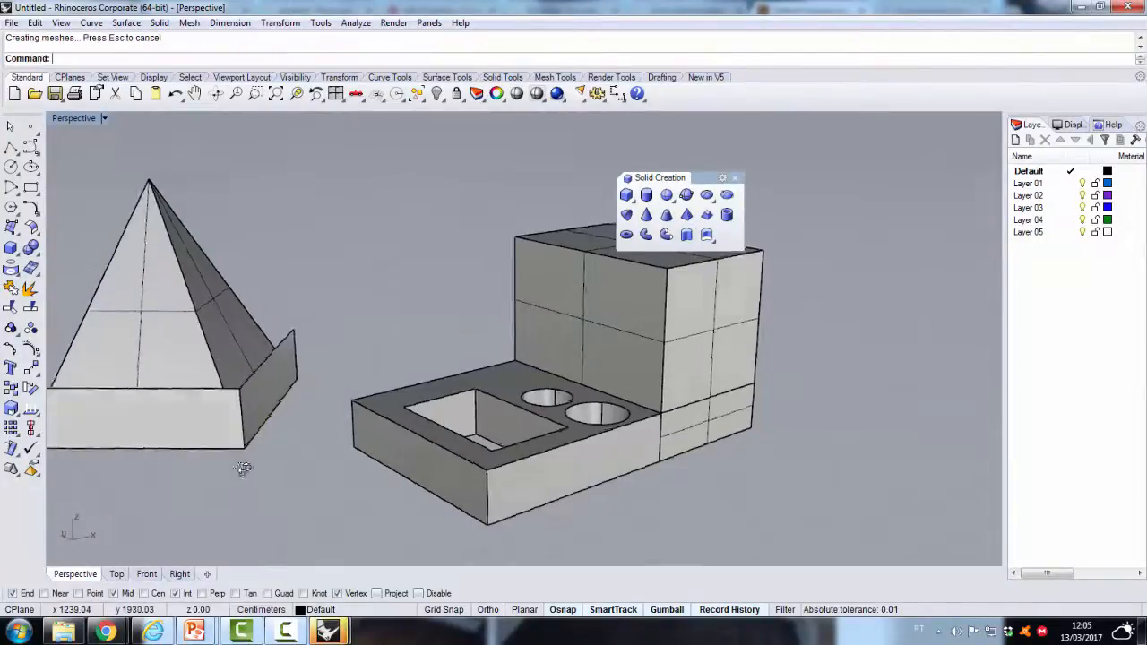
Extrude two adjacent top edges of the tall block upward by about 124 cm
scroll(243, 469, "down", 5)
key("Return")
left_click(457, 369)
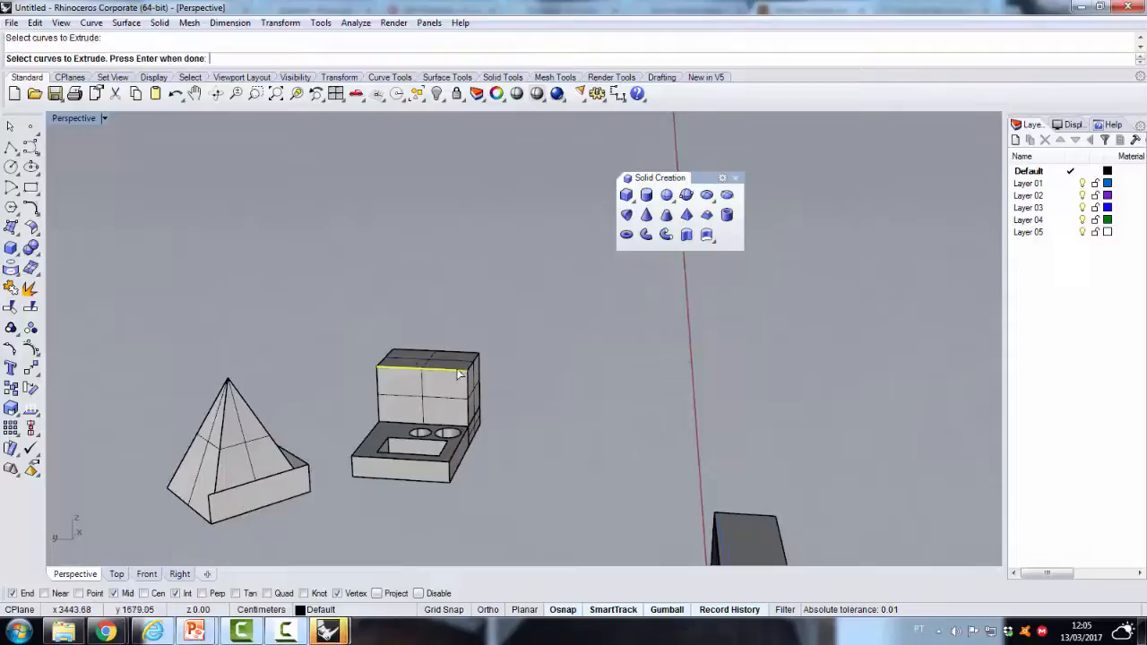
left_click(388, 360)
key("Return")
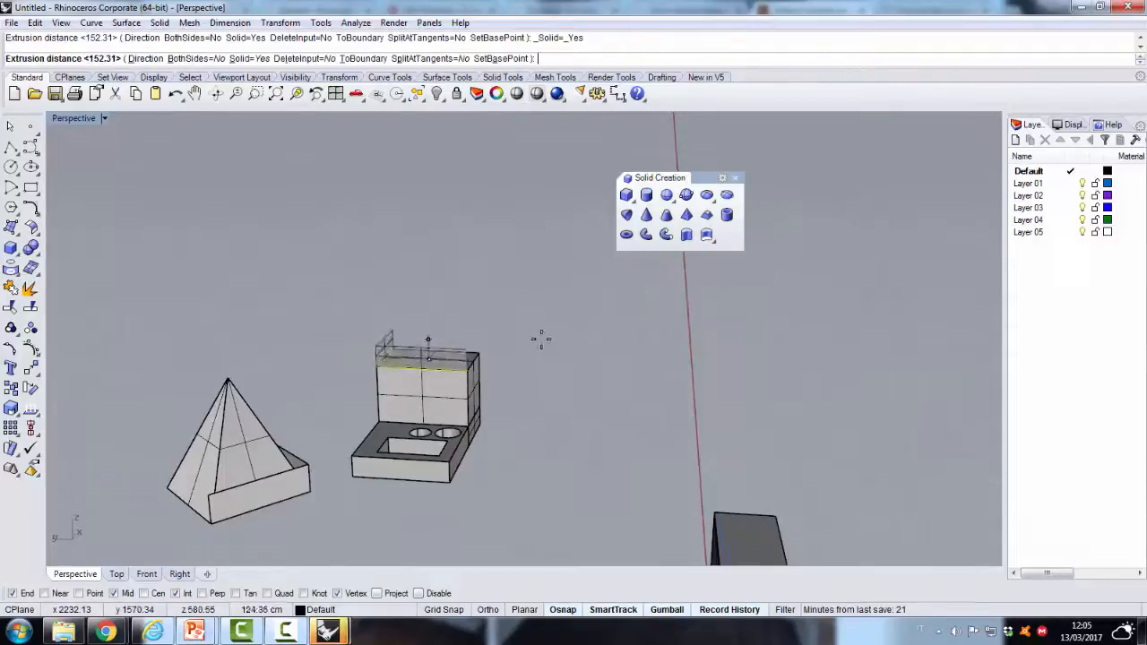
left_click(542, 338)
Extrude one sloping face of the pyramid outward as a solid by about 193 cm
left_click(707, 234)
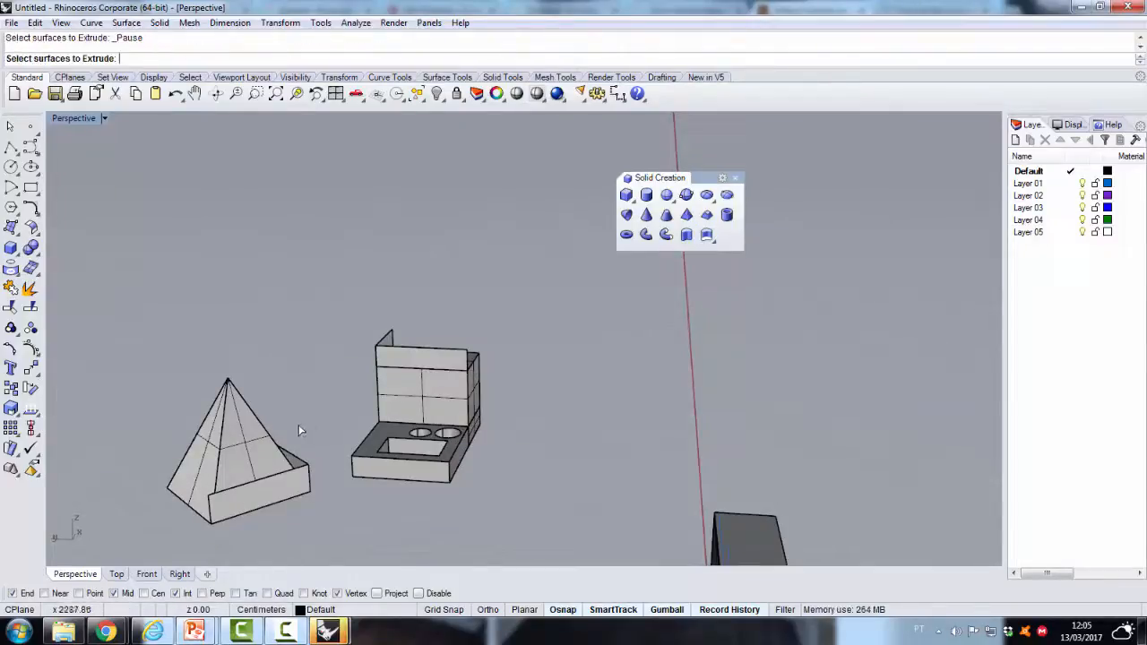
left_click(248, 453)
key("Return")
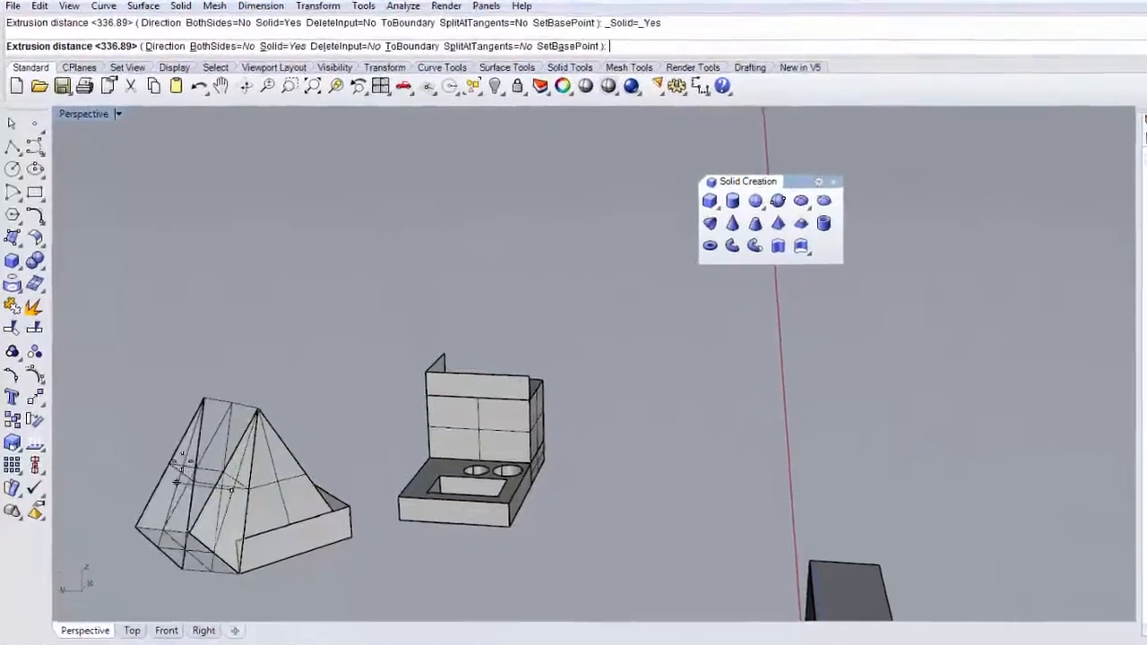
left_click(199, 511)
Extrude the upright strip above the plate side of the tall block into a thin solid wall
key("Return")
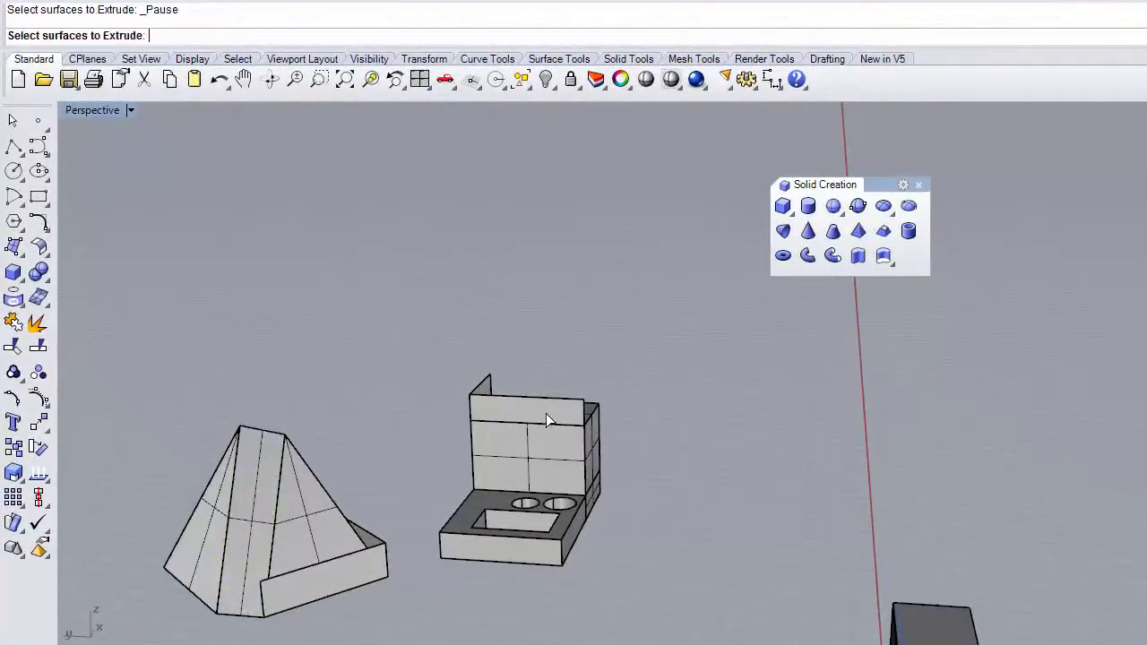
left_click(545, 413)
scroll(609, 404, "up", 6)
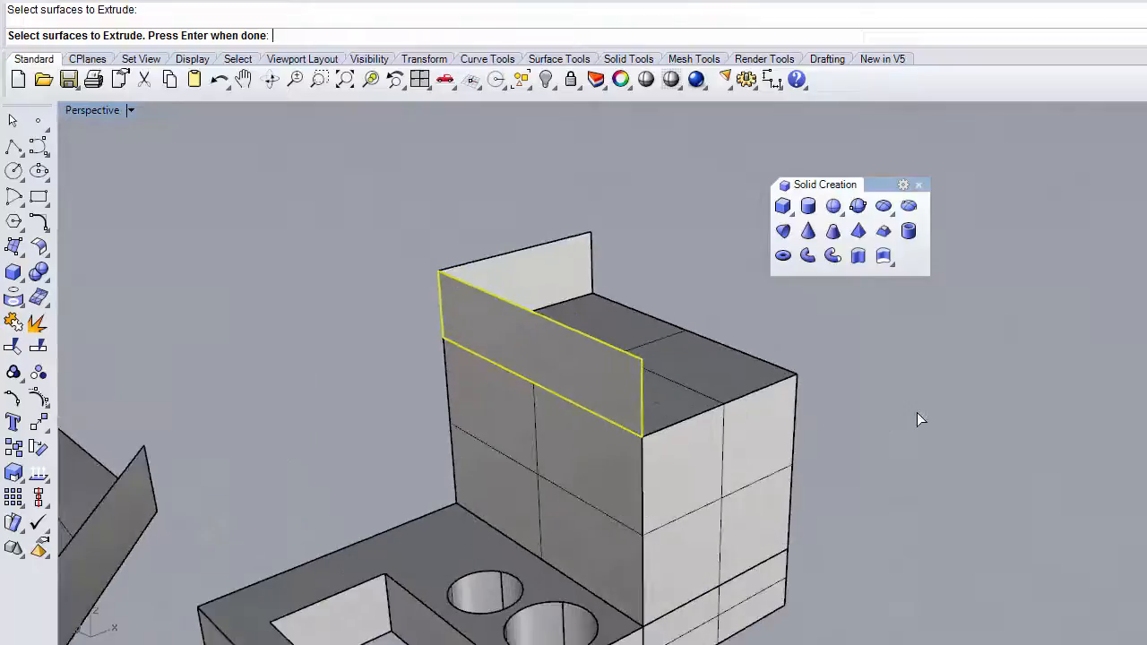
key("Return")
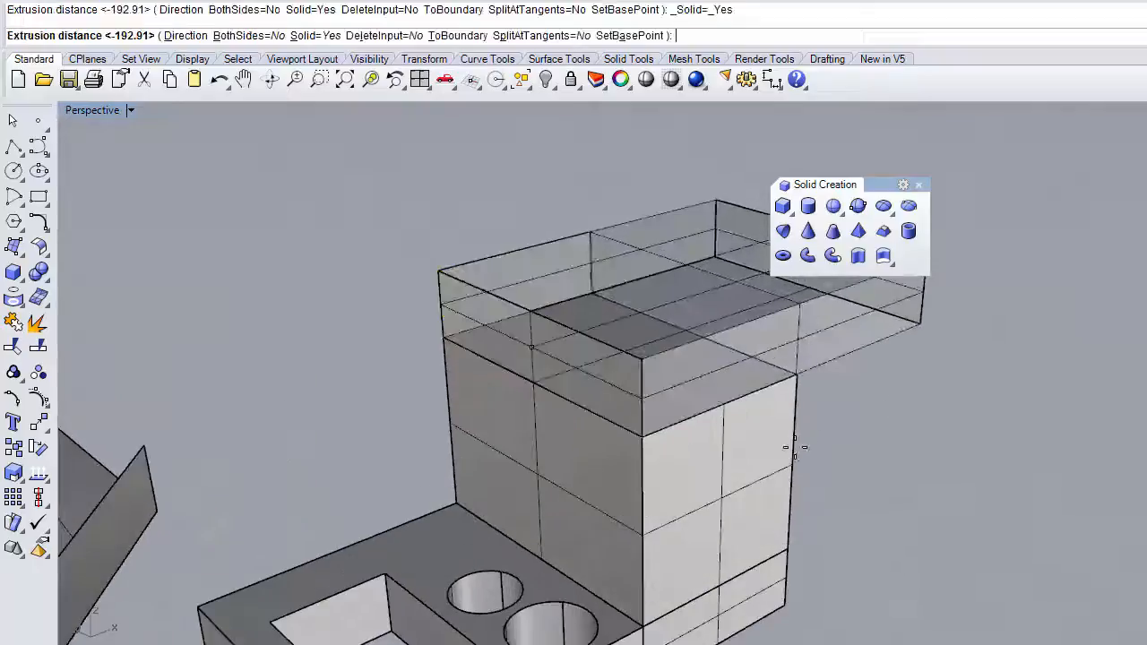
left_click(692, 617)
Extrude the adjoining upright strip inward across part of the tall block's top as a thick solid
key("Return")
left_click(575, 255)
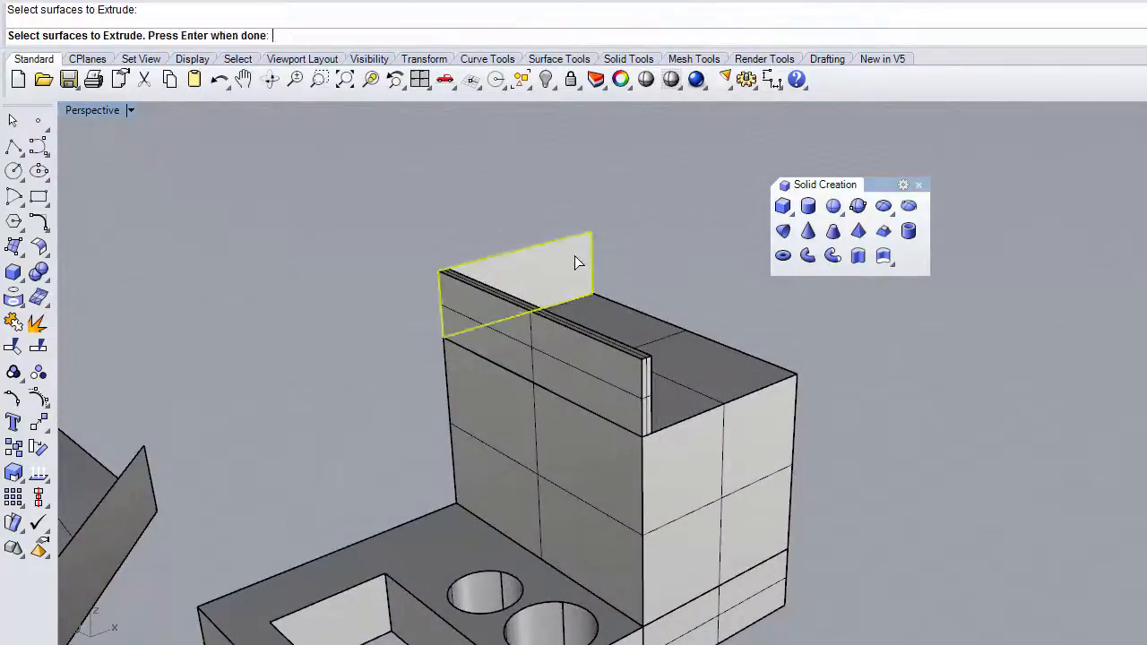
key("Return")
left_click(615, 294)
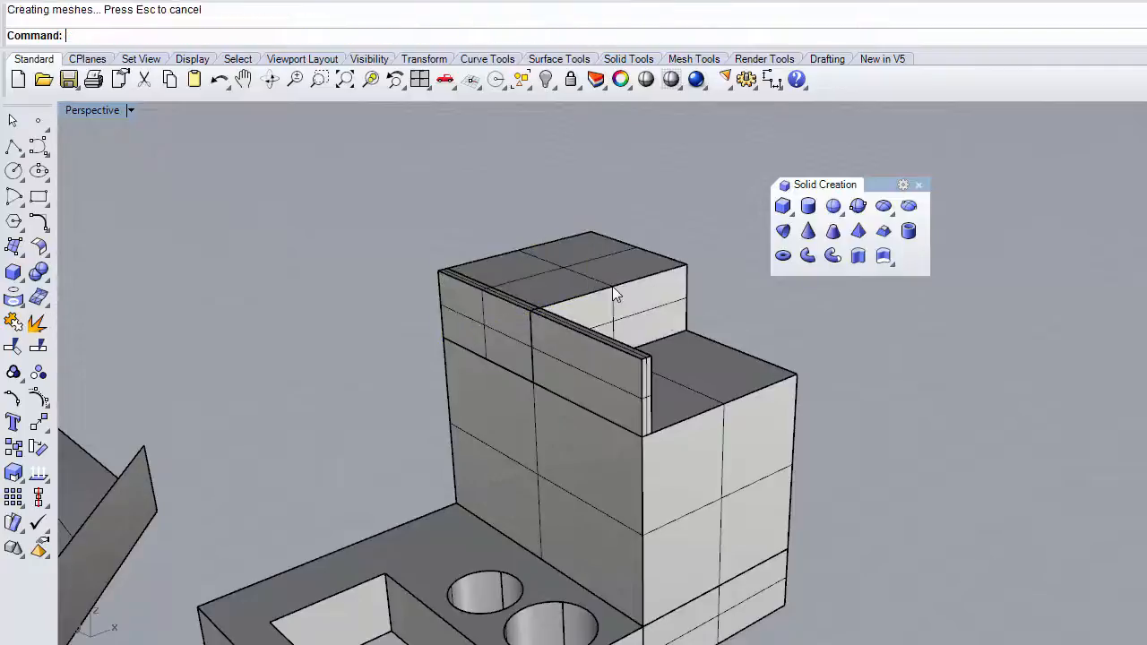
Select the pyramid and block assemblies together and delete the selected objects
scroll(762, 406, "down", 5)
scroll(606, 506, "up", 2)
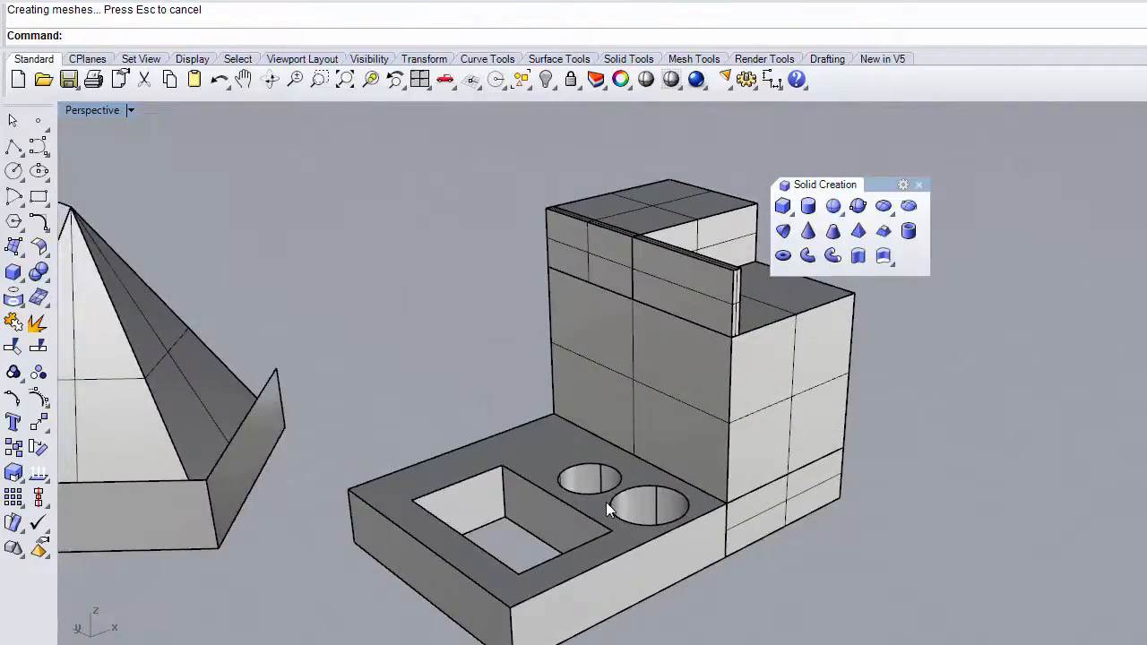
scroll(606, 509, "down", 2)
scroll(606, 502, "down", 2)
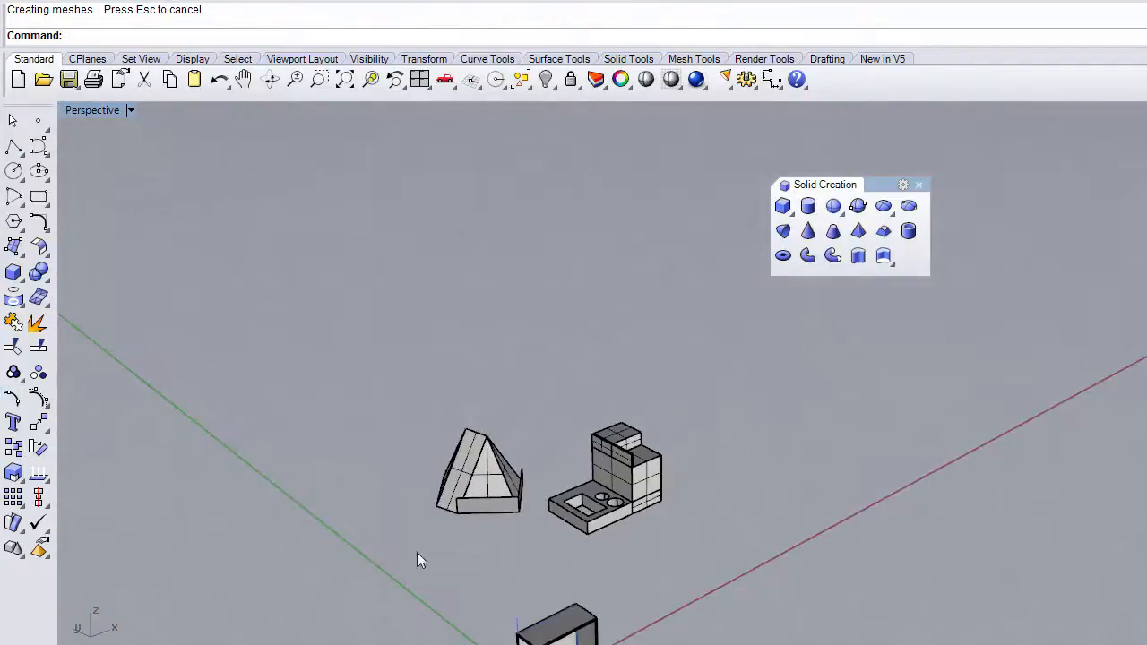
scroll(501, 545, "up", 5)
left_click_drag(283, 255, 875, 582)
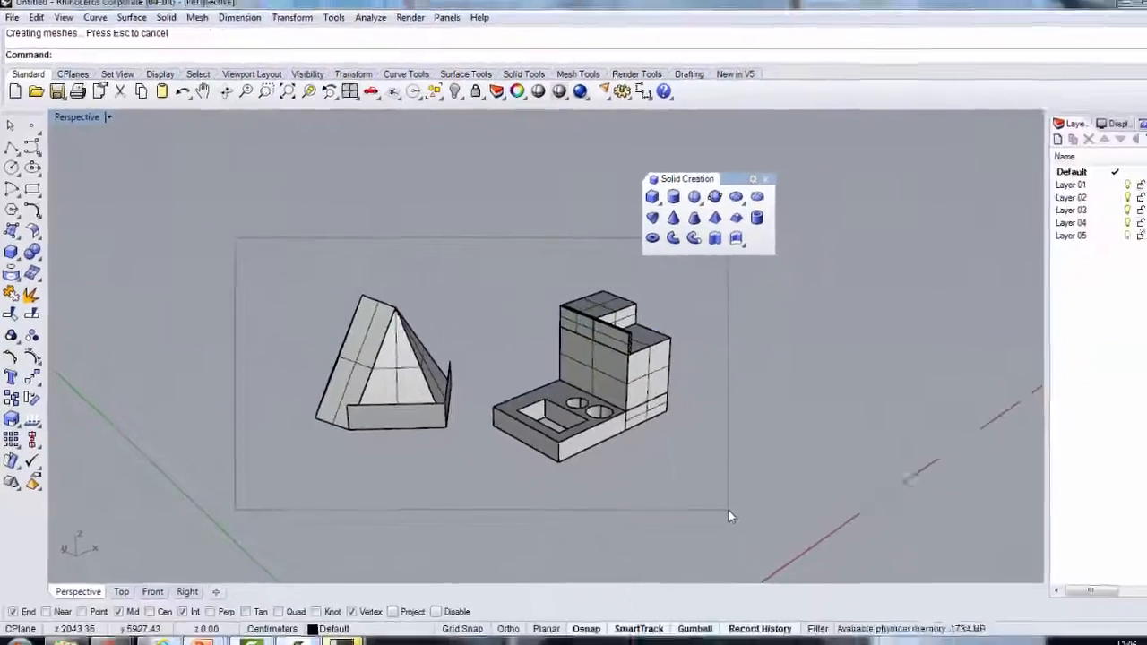
left_click_drag(728, 511, 728, 510)
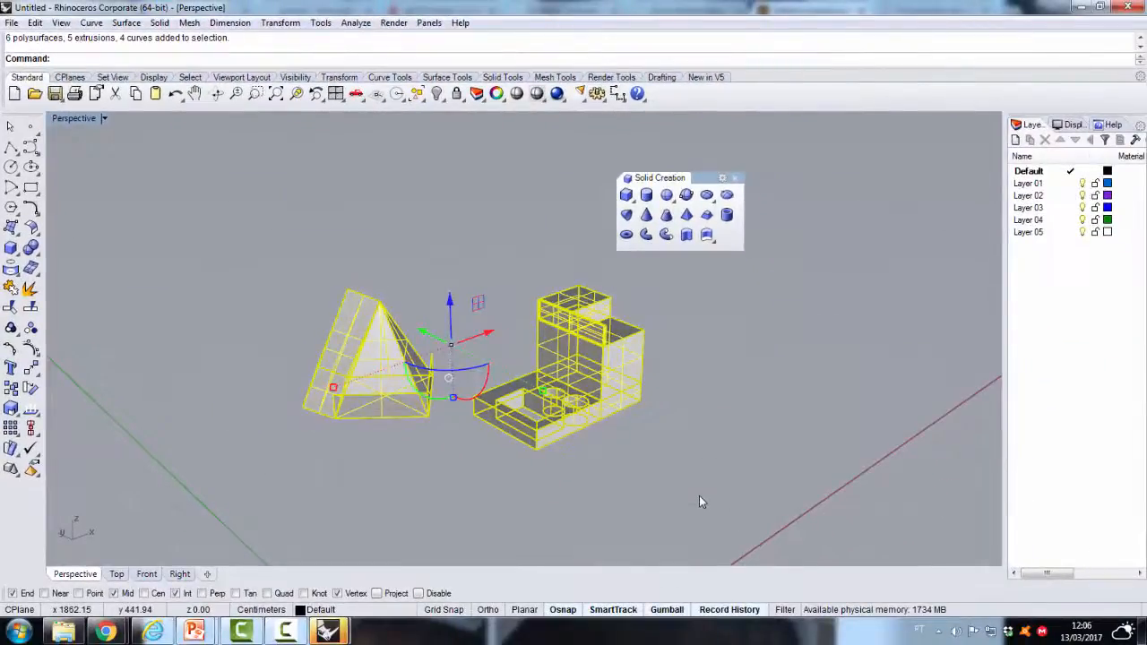
key("Delete")
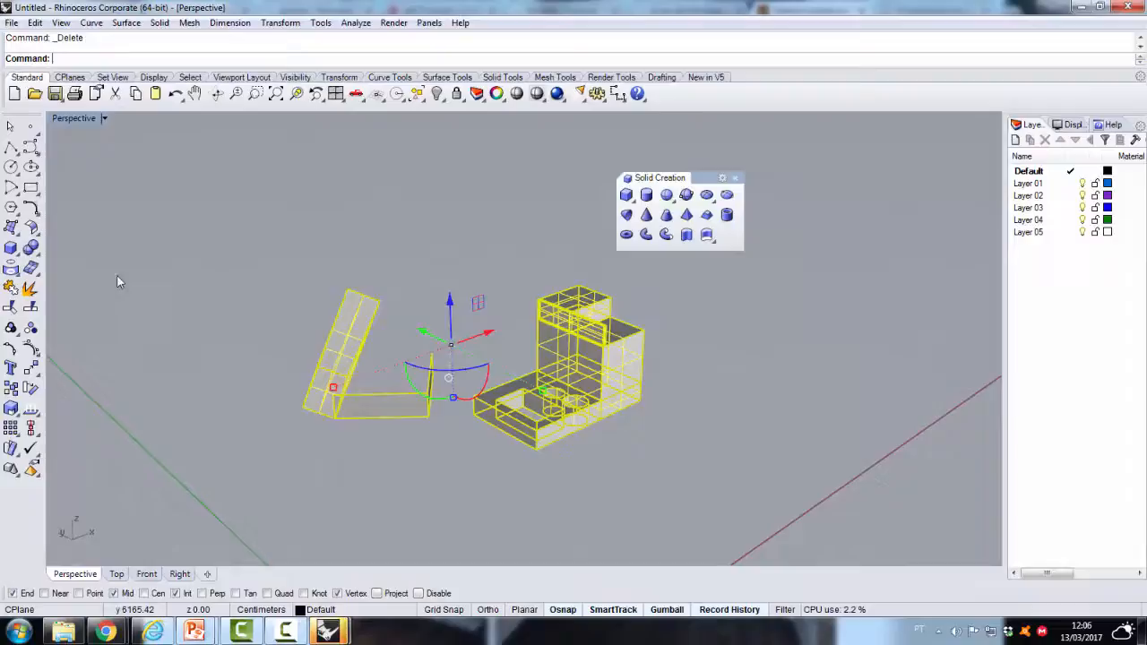
left_click(638, 443)
Create a solid box in the cleared space from two base corners and a height
scroll(339, 282, "up", 5)
left_click(18, 251)
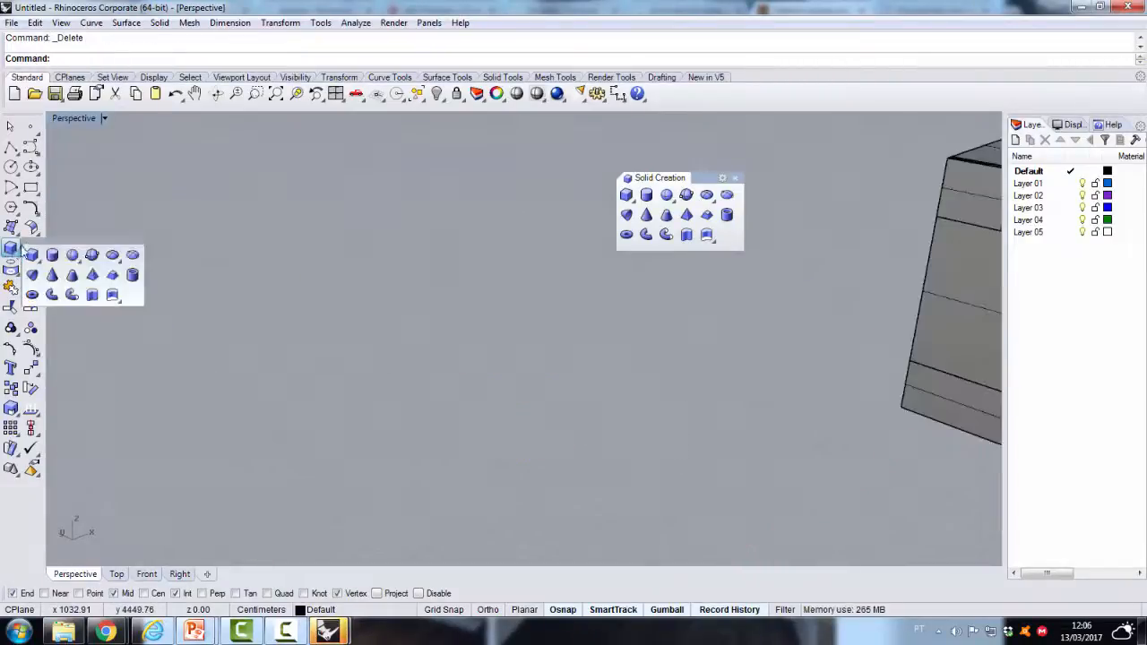
left_click(31, 255)
left_click(230, 307)
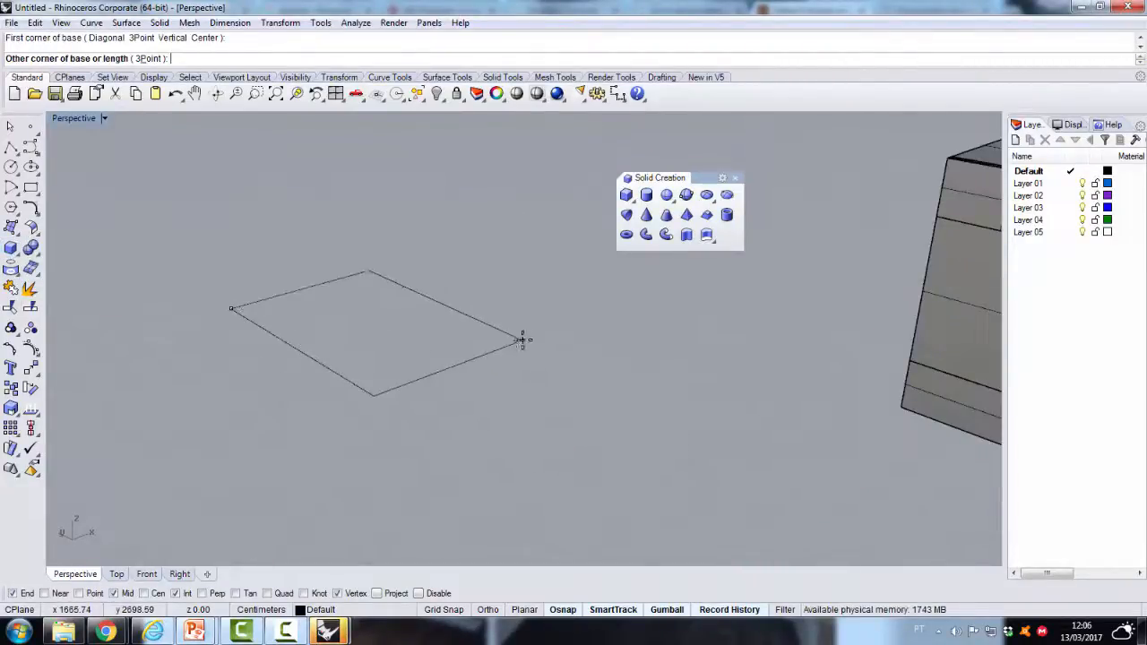
left_click(523, 338)
left_click(490, 206)
Create a solid cylinder overlapping the front corner of the box, roughly as tall as the box
left_click(11, 248)
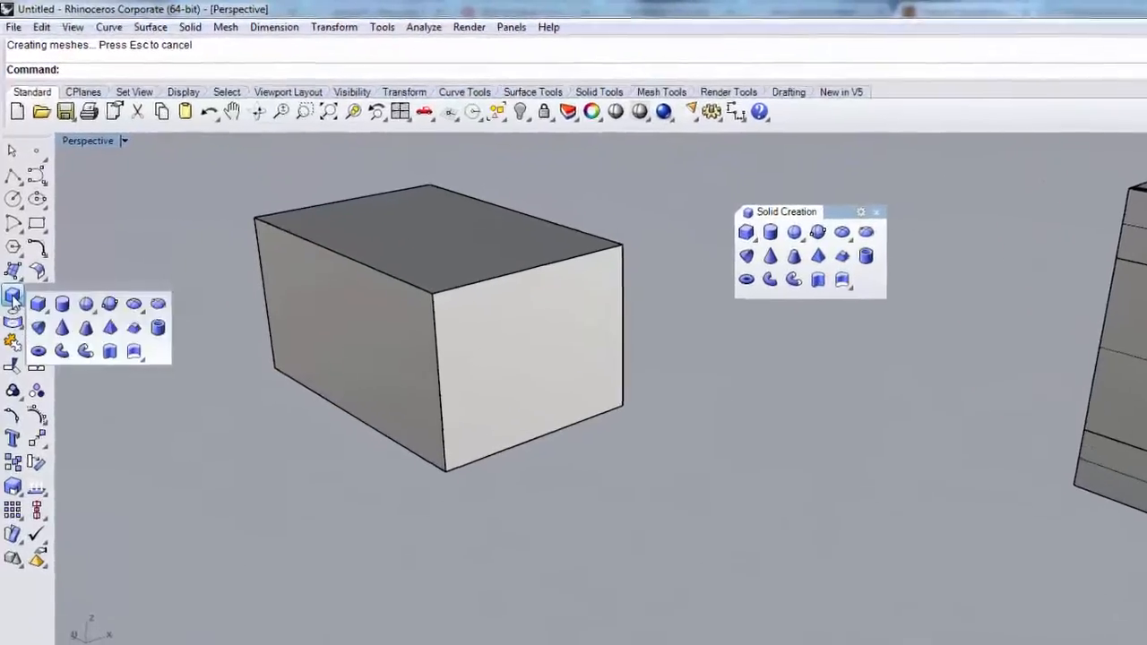
left_click(65, 320)
left_click(520, 435)
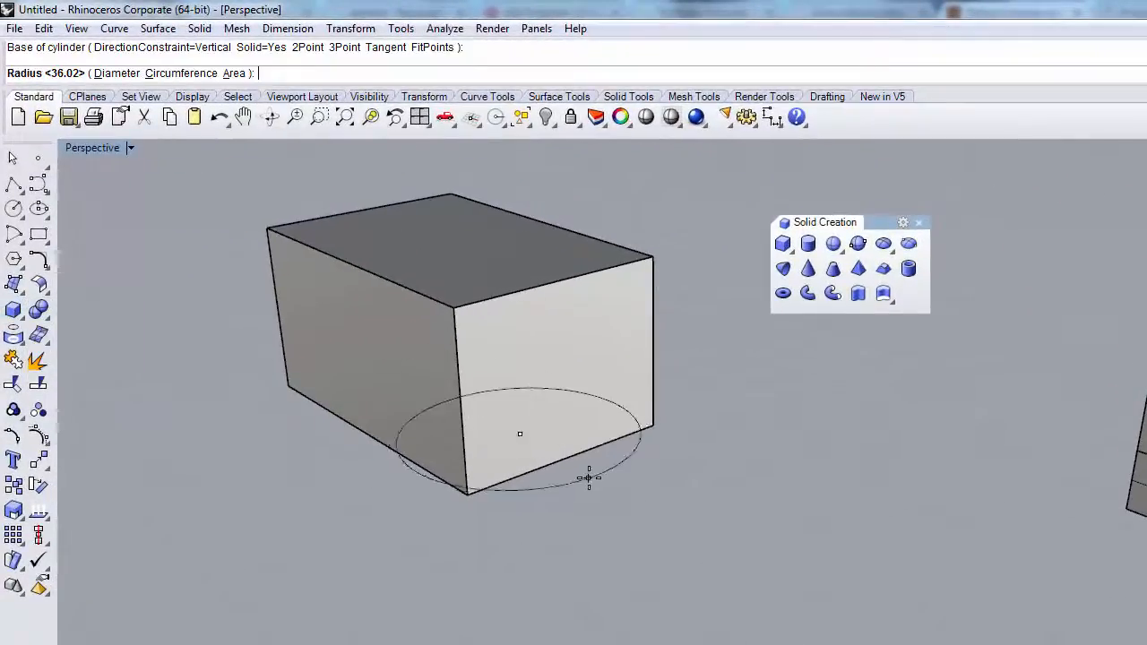
left_click(591, 480)
left_click(681, 249)
Move the cylinder with the Gumball into the middle of the box
scroll(600, 461, "up", 3)
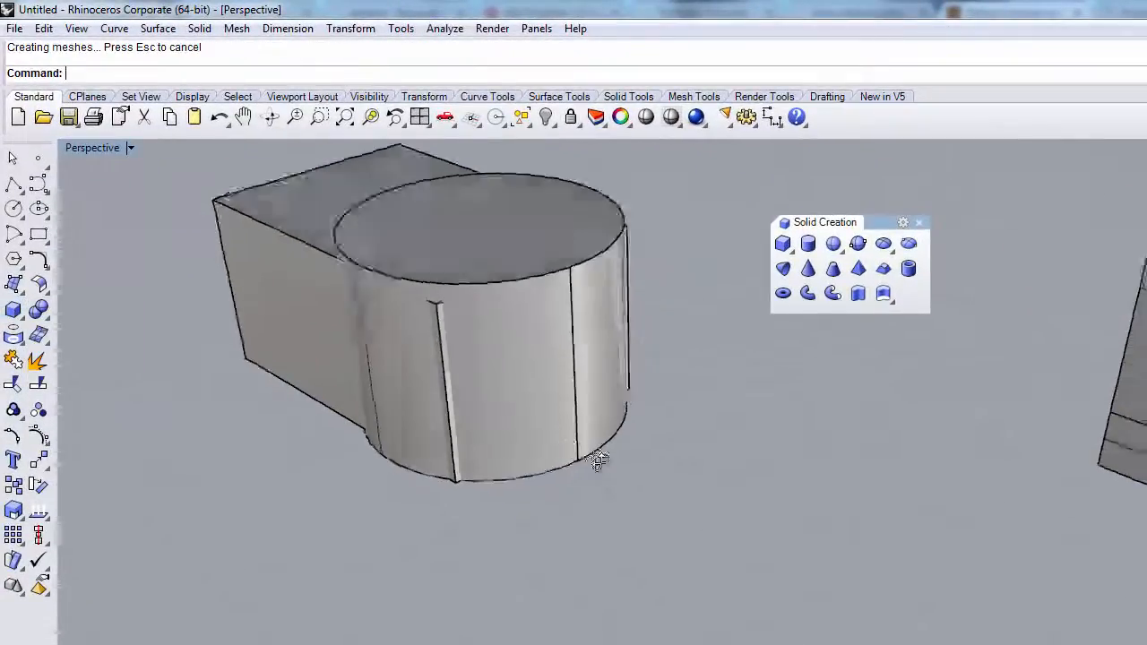
left_click(527, 370)
left_click_drag(527, 370, 326, 328)
left_click_drag(502, 328, 475, 321)
left_click(613, 180)
Scale the cylinder vertically with the Gumball so it passes through the box and protrudes above and below
scroll(417, 278, "down", 4)
scroll(411, 246, "up", 6)
scroll(420, 210, "down", 2)
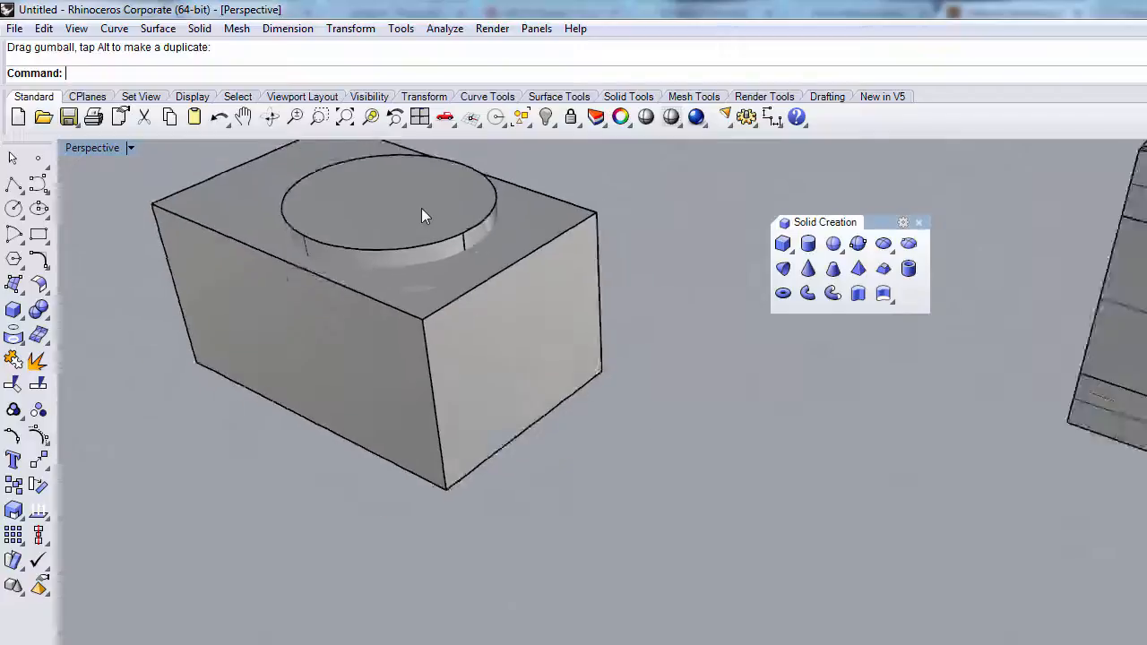
scroll(420, 207, "down", 5)
scroll(395, 194, "up", 5)
right_click_drag(395, 194, 400, 163)
scroll(401, 165, "down", 2)
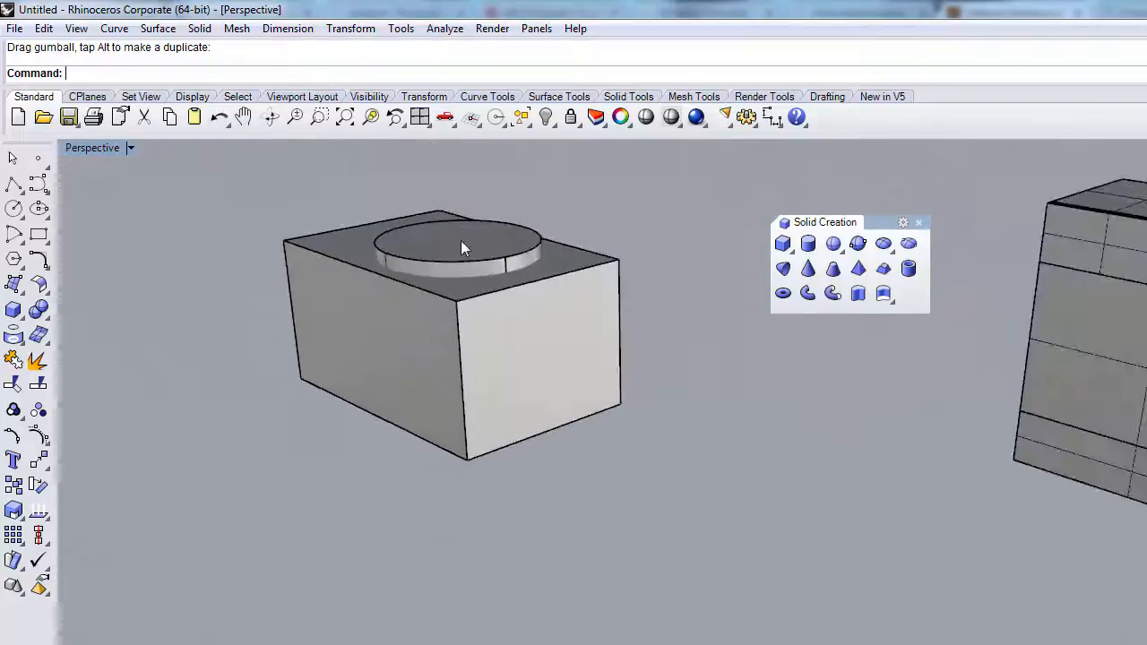
left_click(461, 247)
left_click_drag(471, 396, 538, 479)
left_click(616, 481)
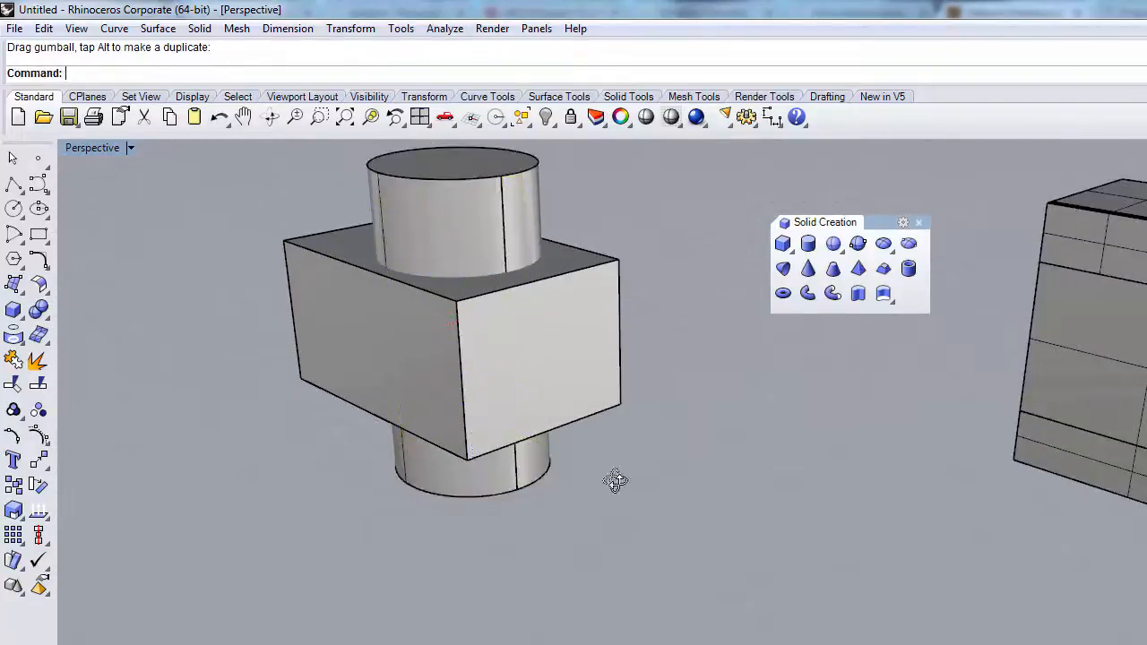
Open the Solid Tools set as a floating palette in the empty space beside the box
right_click_drag(616, 482, 629, 512)
scroll(568, 211, "up", 2)
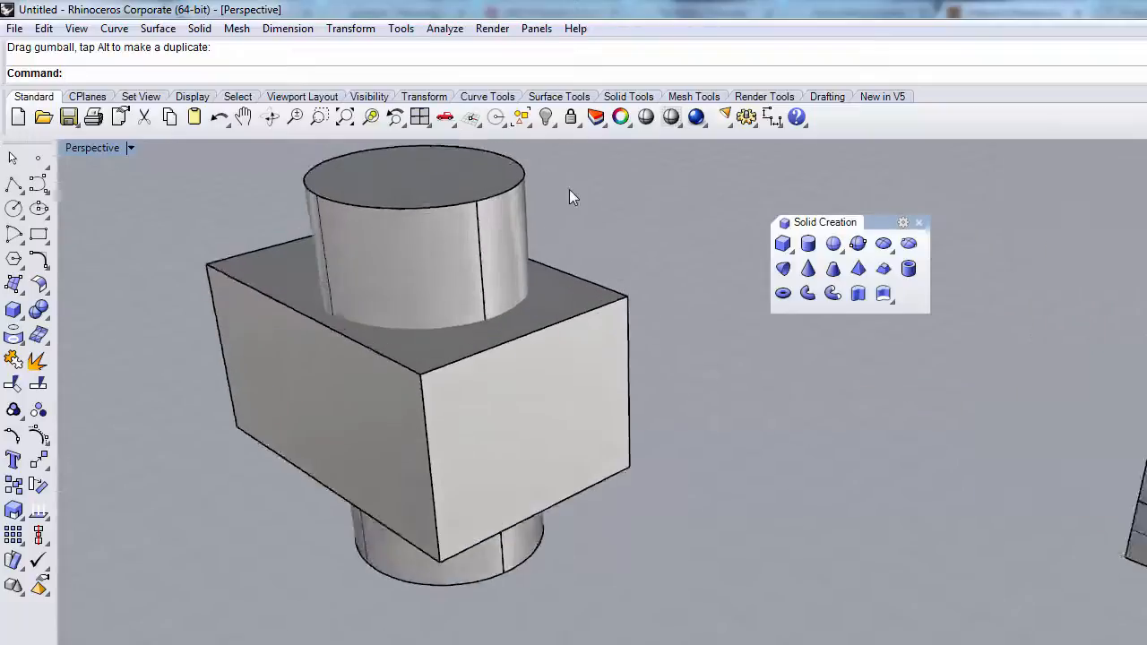
left_click(38, 310)
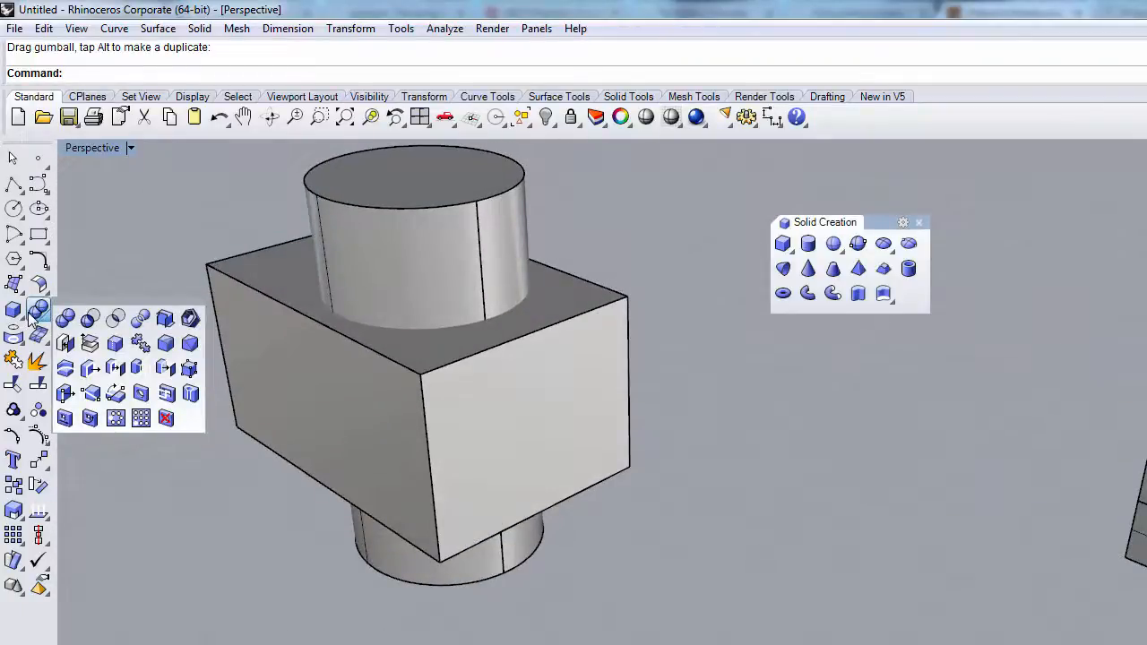
left_click_drag(94, 306, 852, 471)
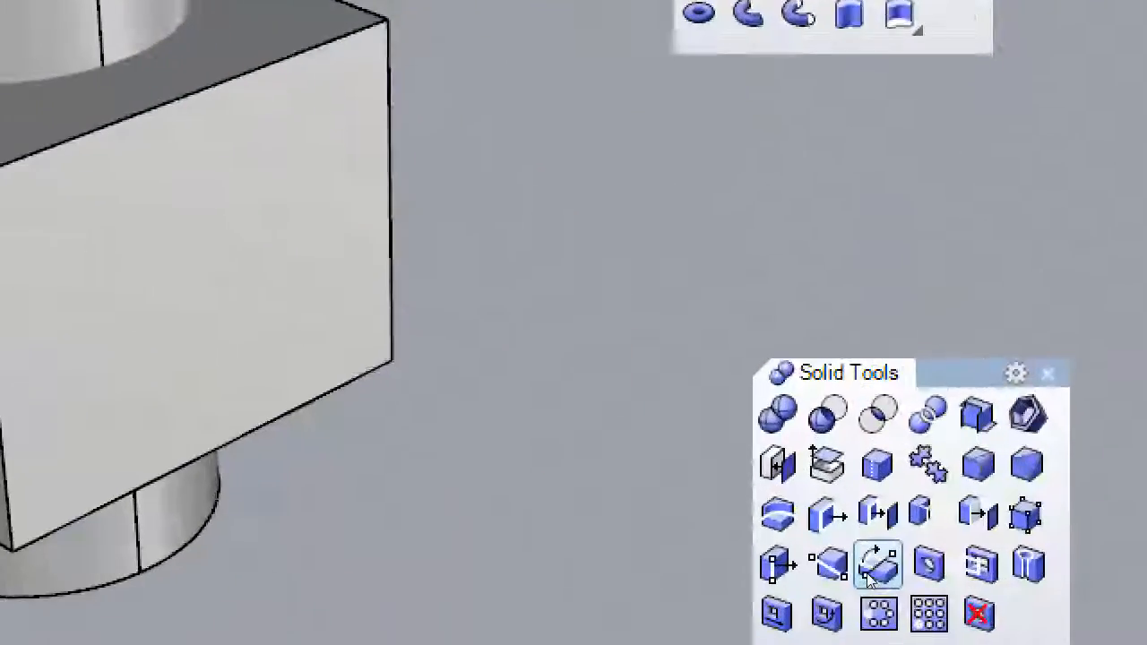
left_click(869, 581)
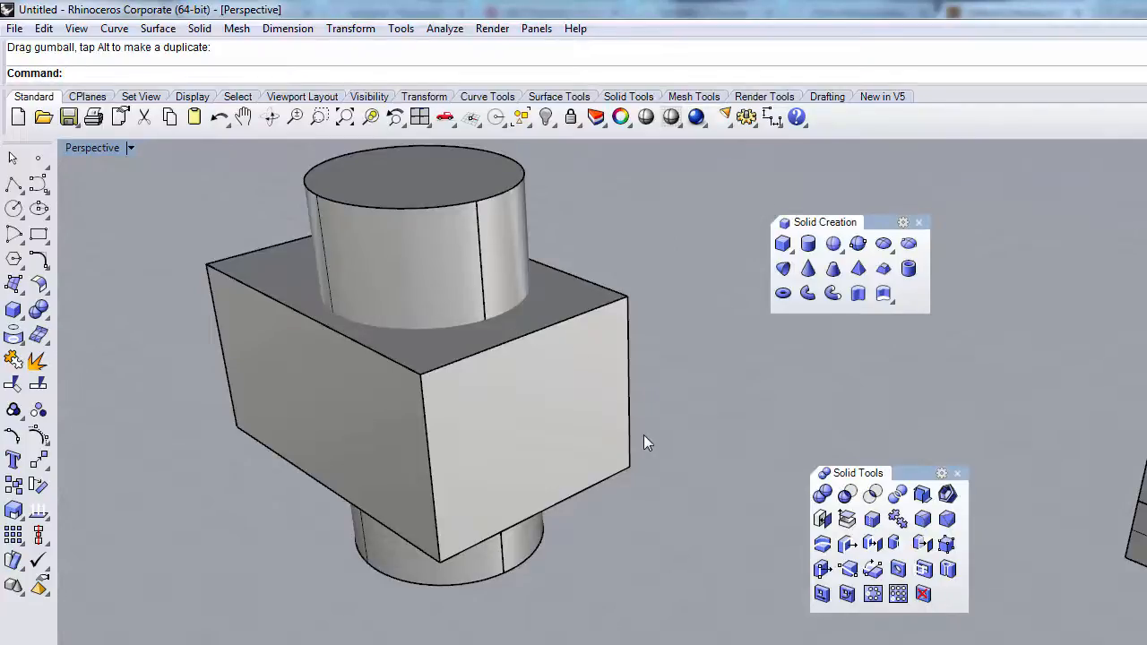
Try subtracting the through-cylinder from the box with Boolean Difference
left_click(847, 495)
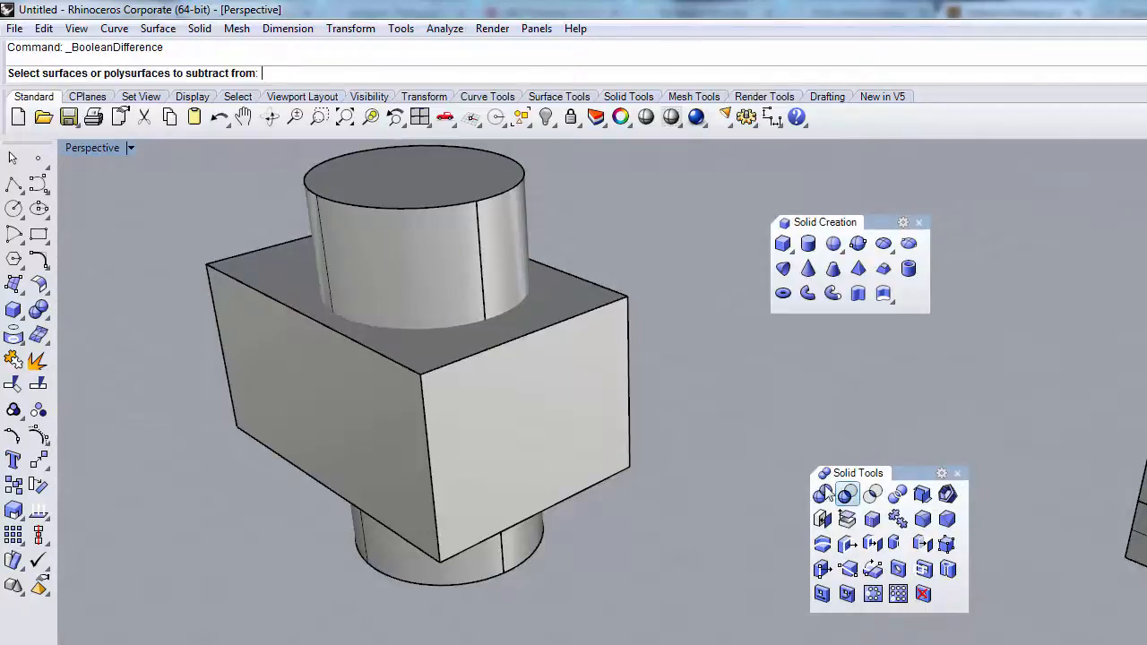
left_click(608, 377)
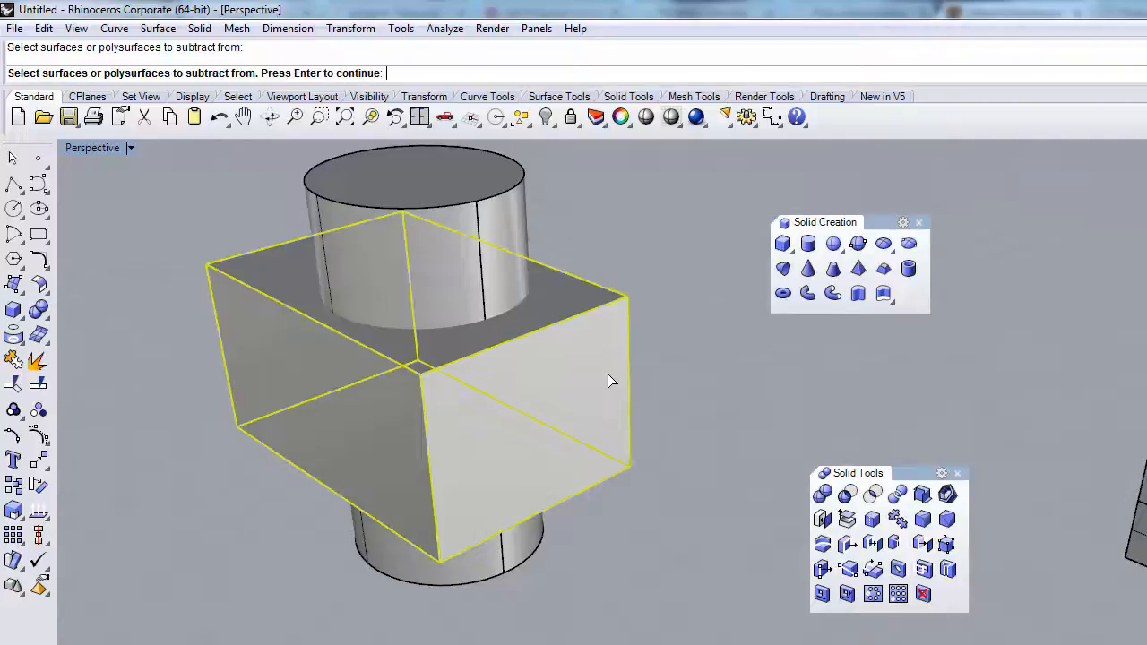
key("Return")
left_click(504, 204)
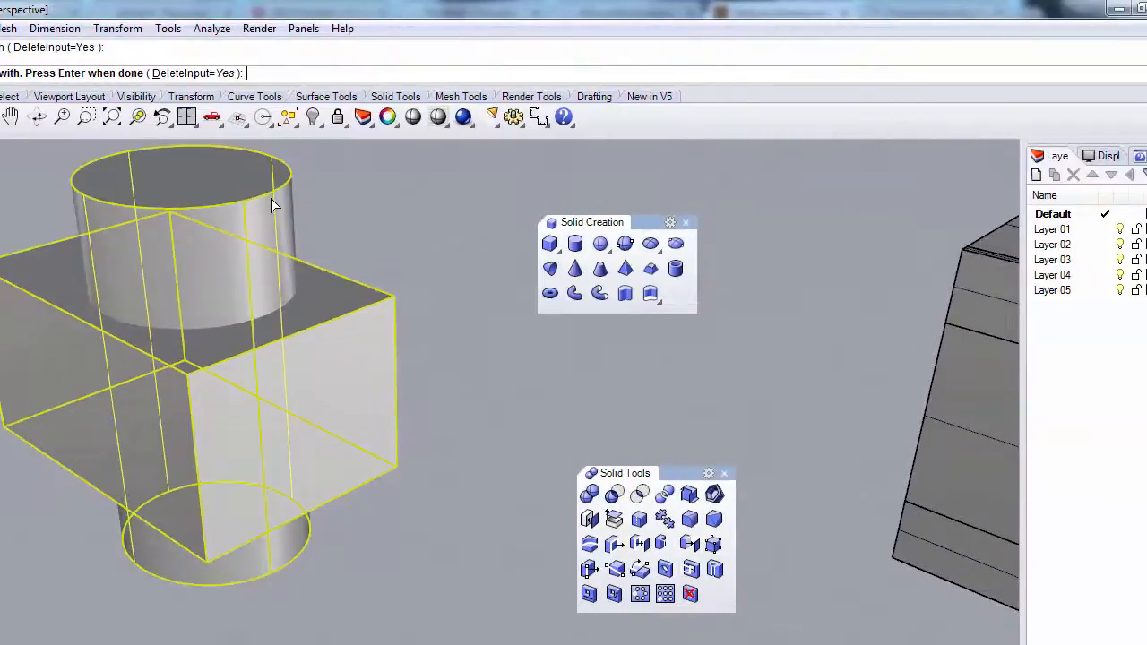
key("Return")
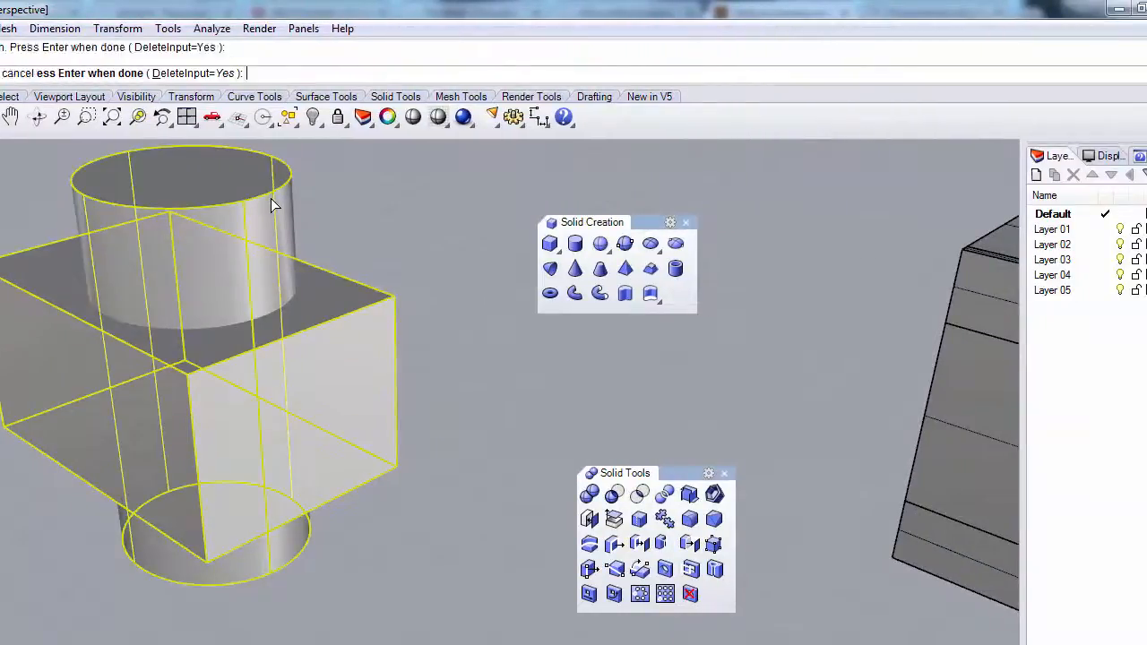
right_click_drag(276, 292, 305, 342)
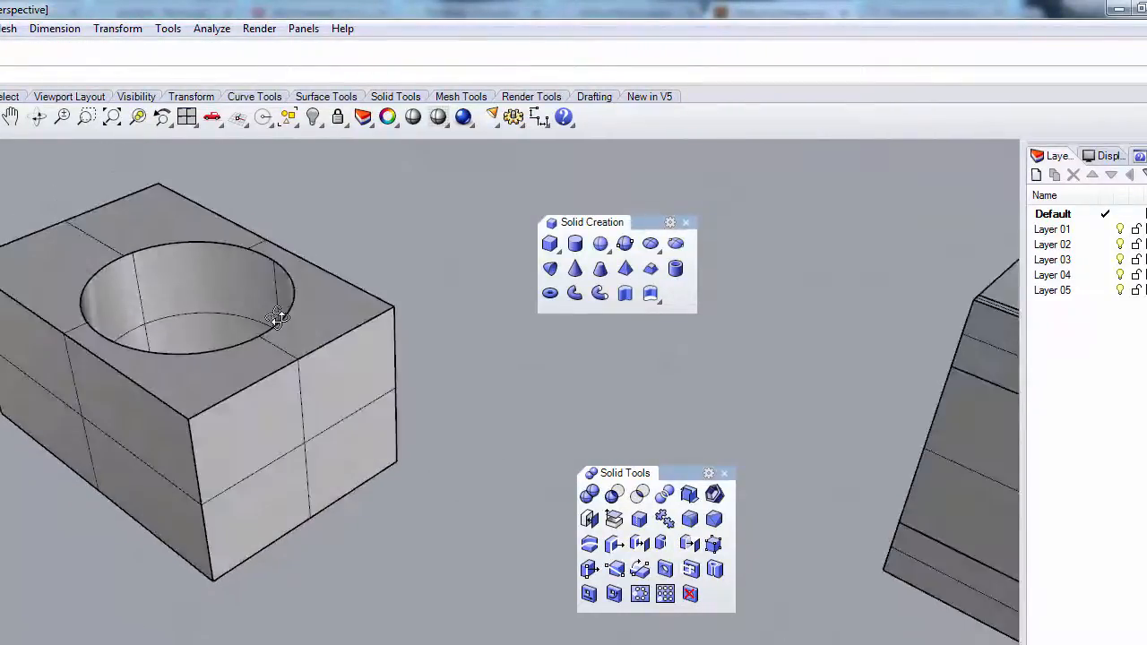
key("ctrl+z")
Raise the cylinder vertically with the Gumball so its base ends inside the box instead of passing through it
left_click(486, 363)
left_click(227, 253)
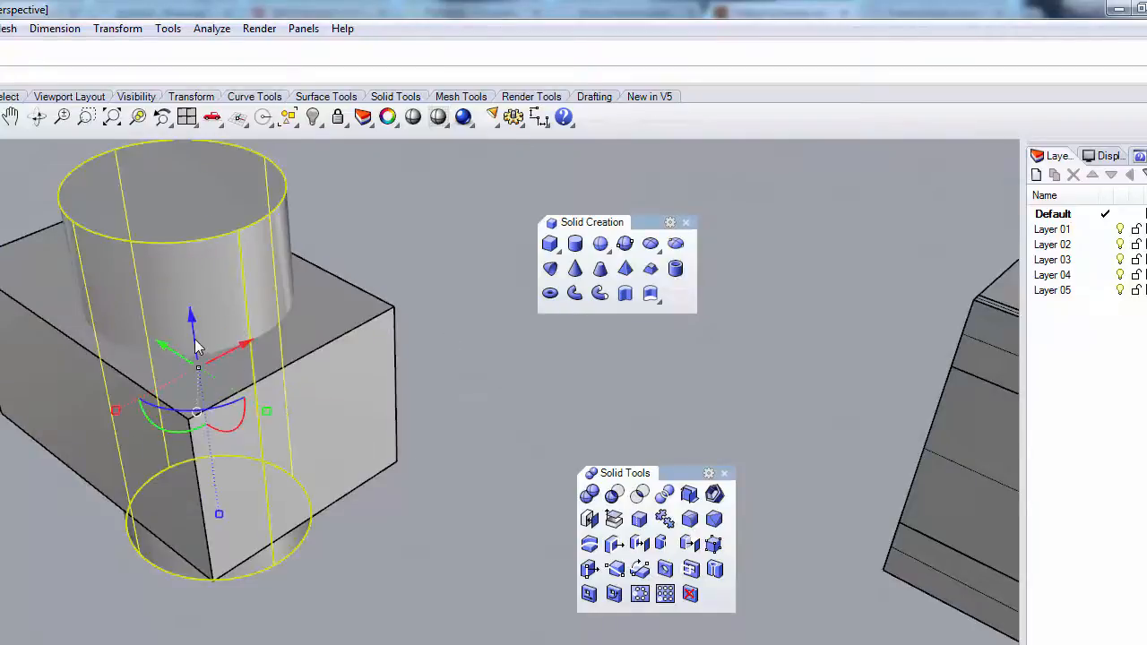
left_click_drag(194, 335, 183, 244)
scroll(267, 355, "down", 7)
right_click_drag(319, 375, 296, 280)
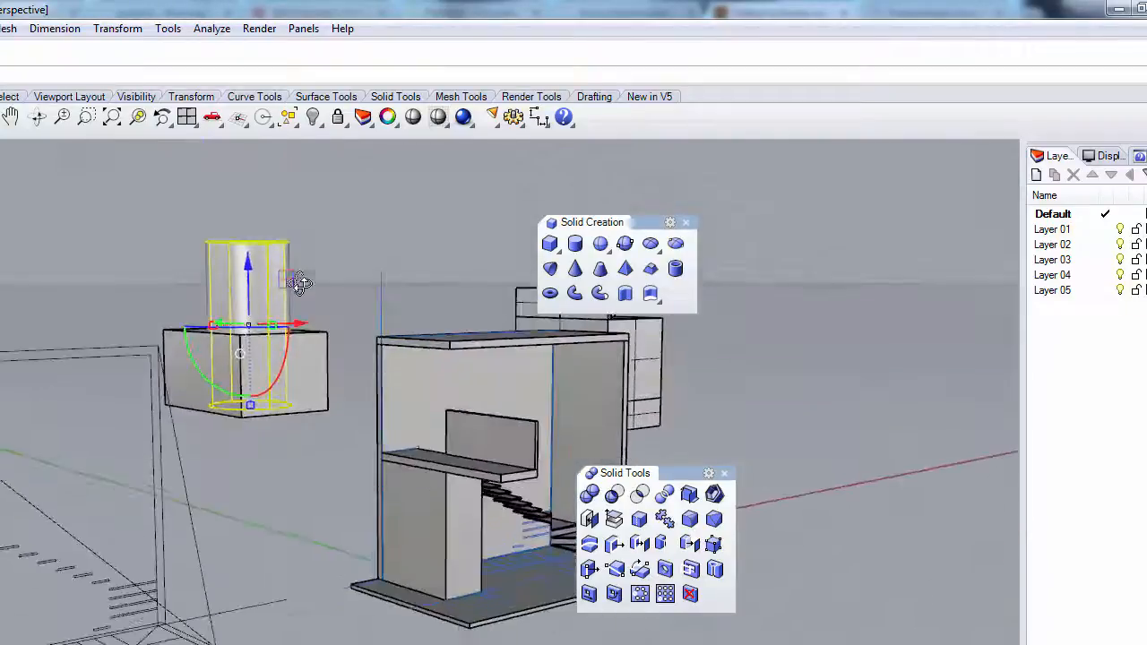
left_click_drag(247, 282, 247, 267)
key("Escape")
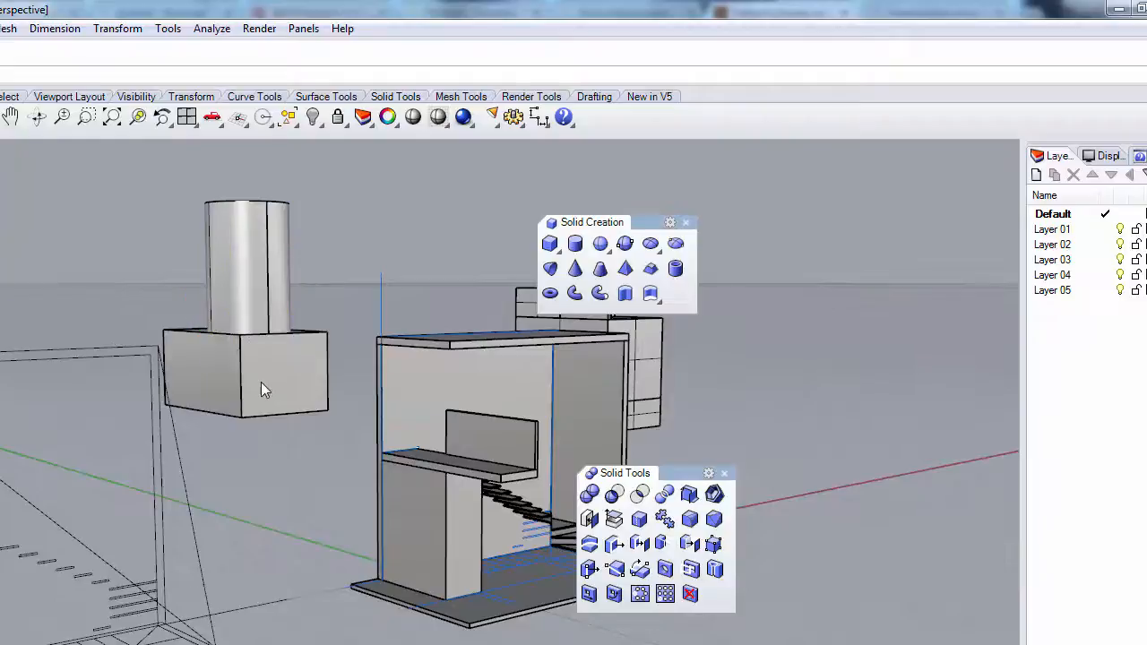
Subtract the raised cylinder from the box with Boolean Difference to cut a blind round hole in its upper face
scroll(259, 373, "up", 6)
scroll(272, 365, "down", 5)
right_click_drag(273, 366, 280, 418)
scroll(280, 418, "up", 4)
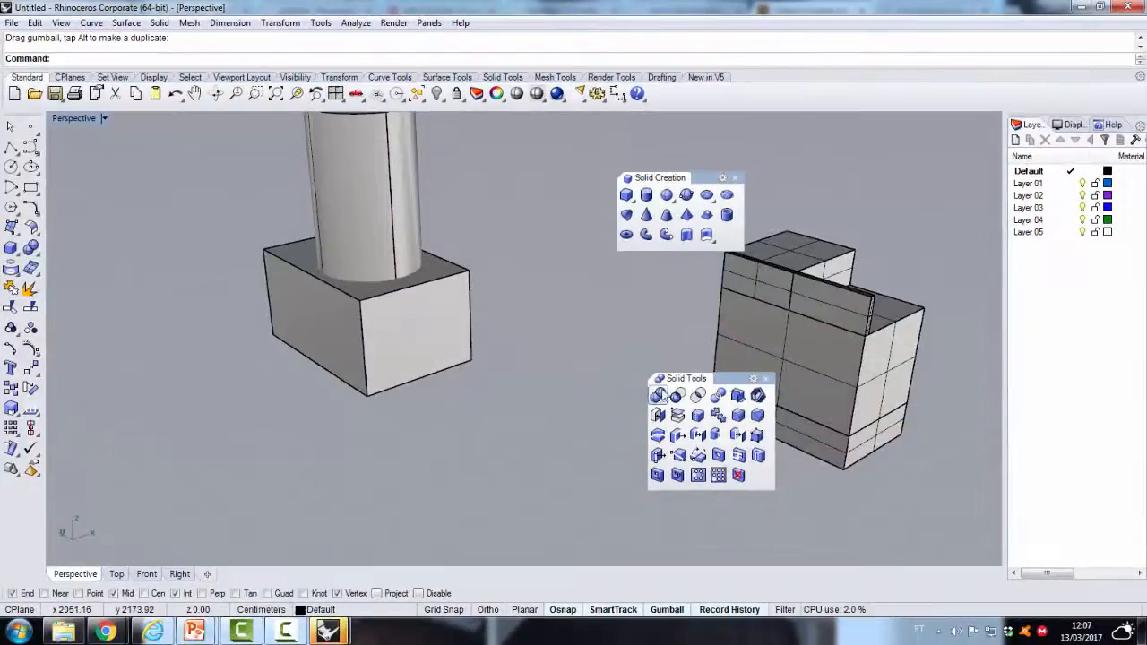
left_click(677, 395)
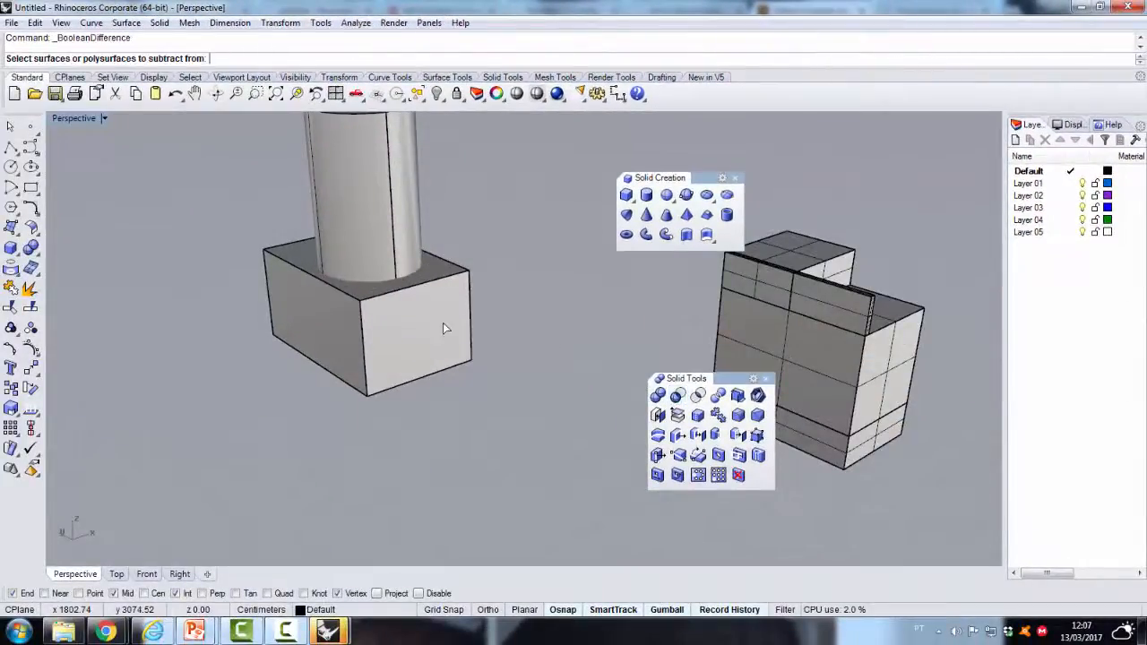
left_click(443, 323)
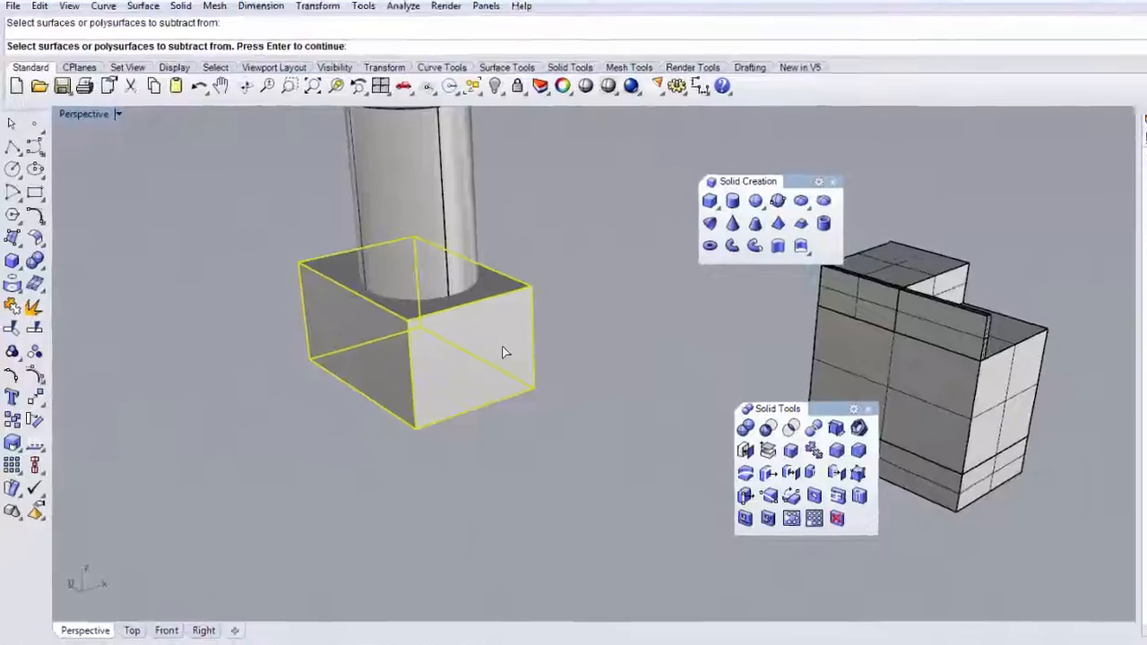
key("Return")
left_click(430, 165)
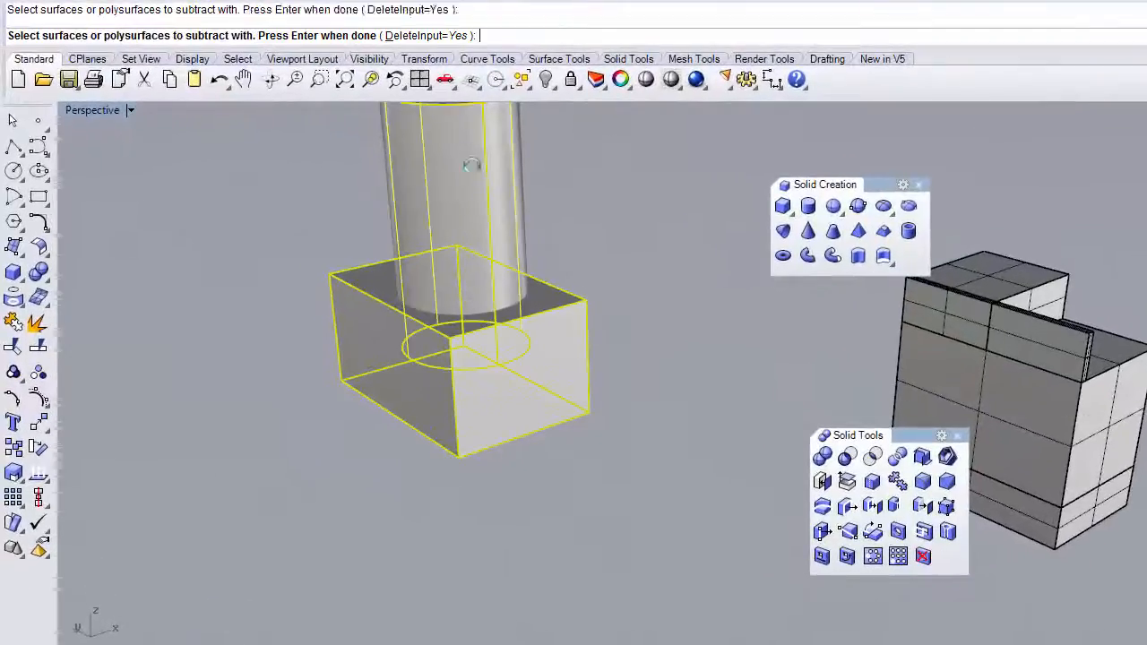
key("Return")
right_click_drag(429, 165, 487, 256)
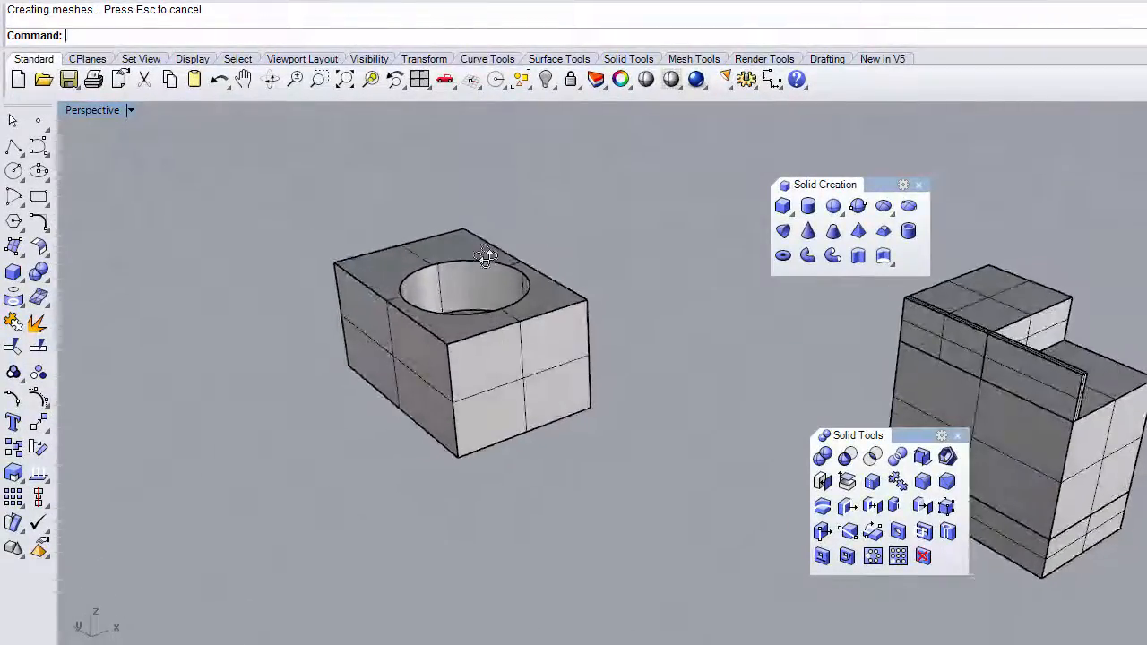
Create a large solid box beside the holed box, taller than it
left_click(14, 273)
left_click(118, 436)
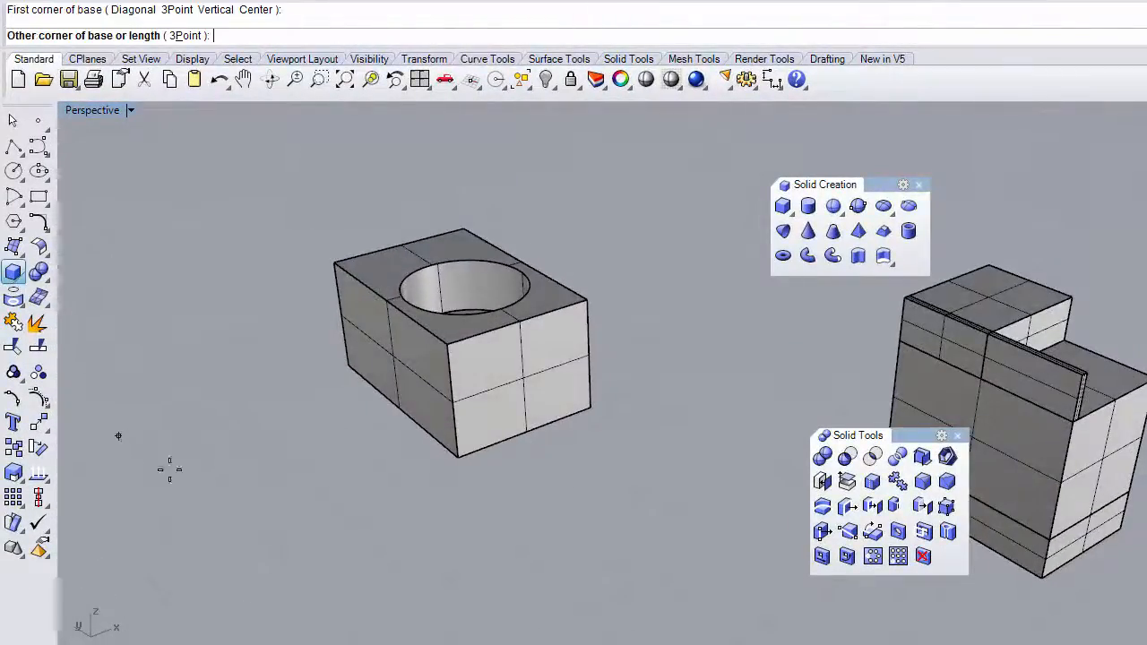
left_click(385, 491)
left_click(264, 296)
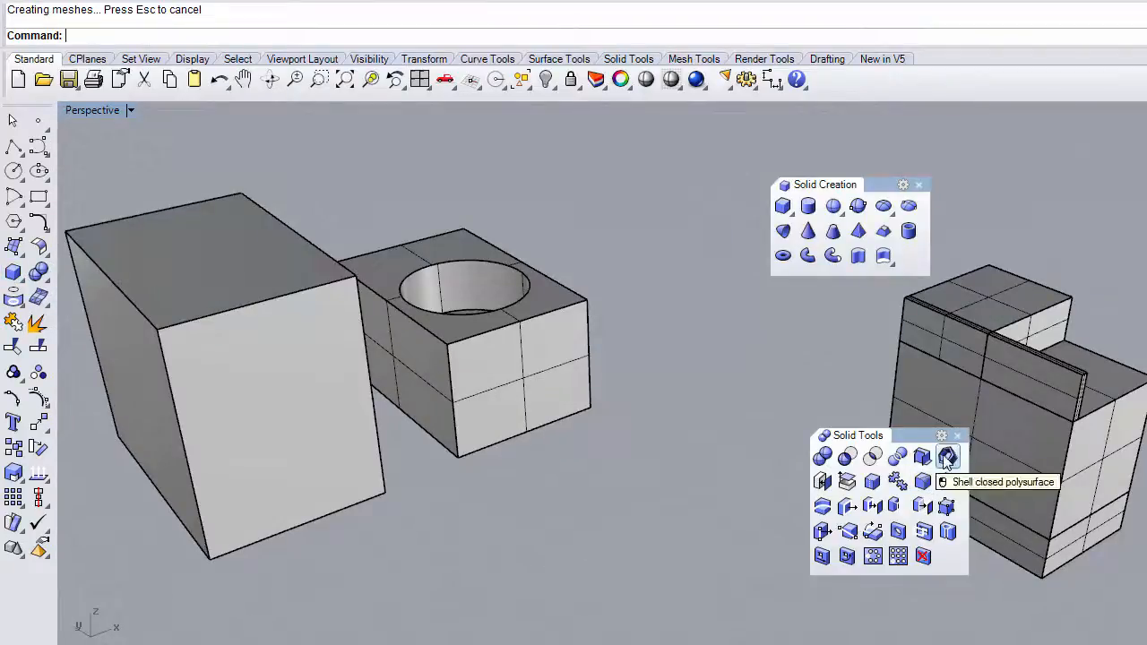
Create a smaller solid box that overlaps the lower front corner of the large box
left_click(13, 273)
left_click(139, 604)
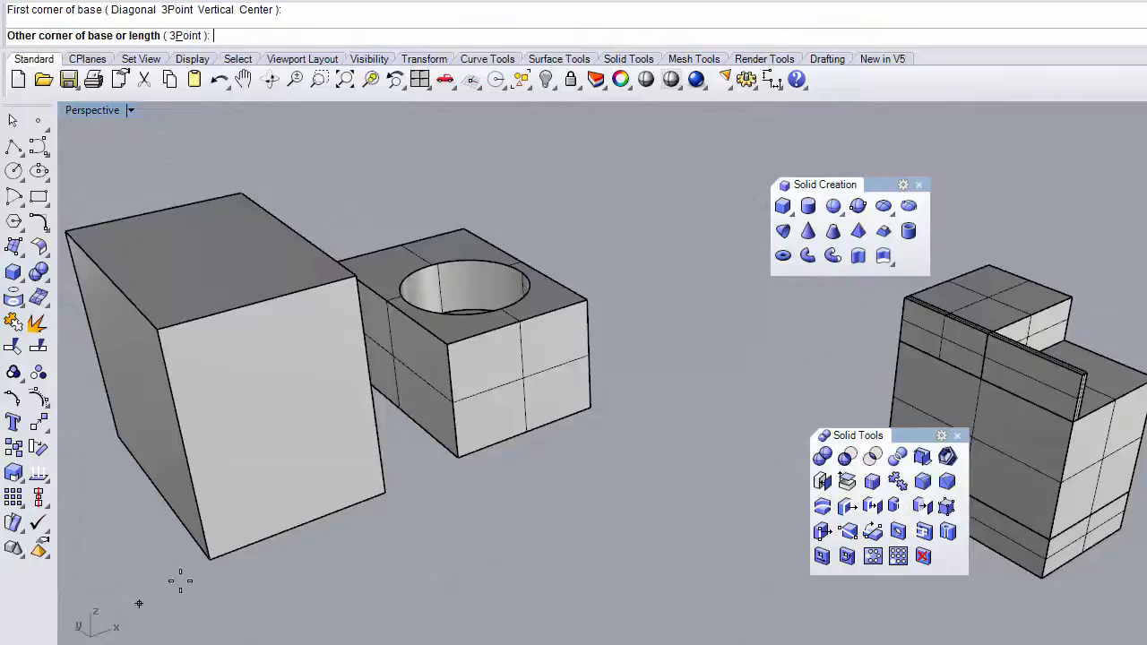
left_click(277, 469)
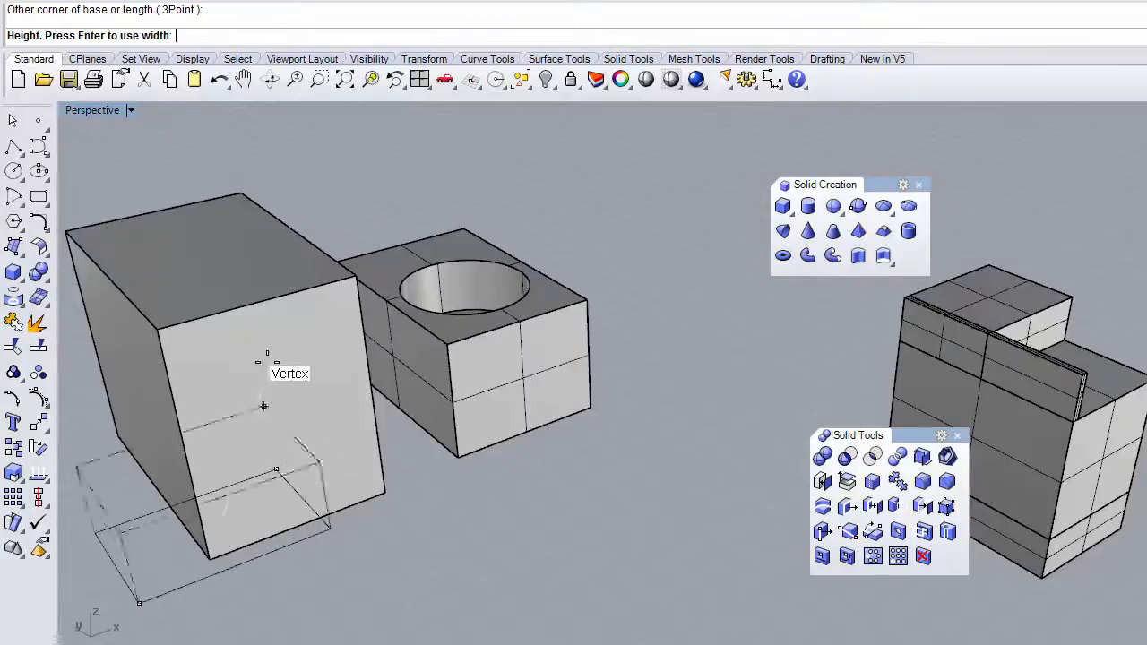
left_click(633, 351)
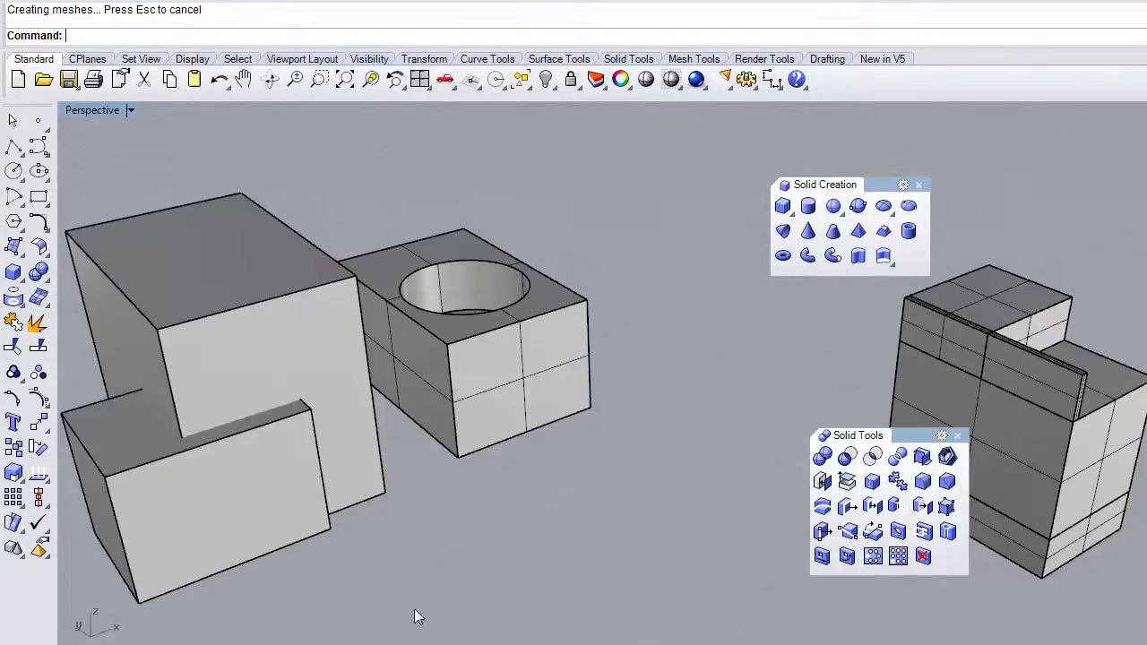
Set the Perspective viewport to Ghosted display and examine where the two boxes overlap
right_click_drag(415, 616, 412, 572)
scroll(83, 469, "down", 6)
scroll(82, 470, "up", 5)
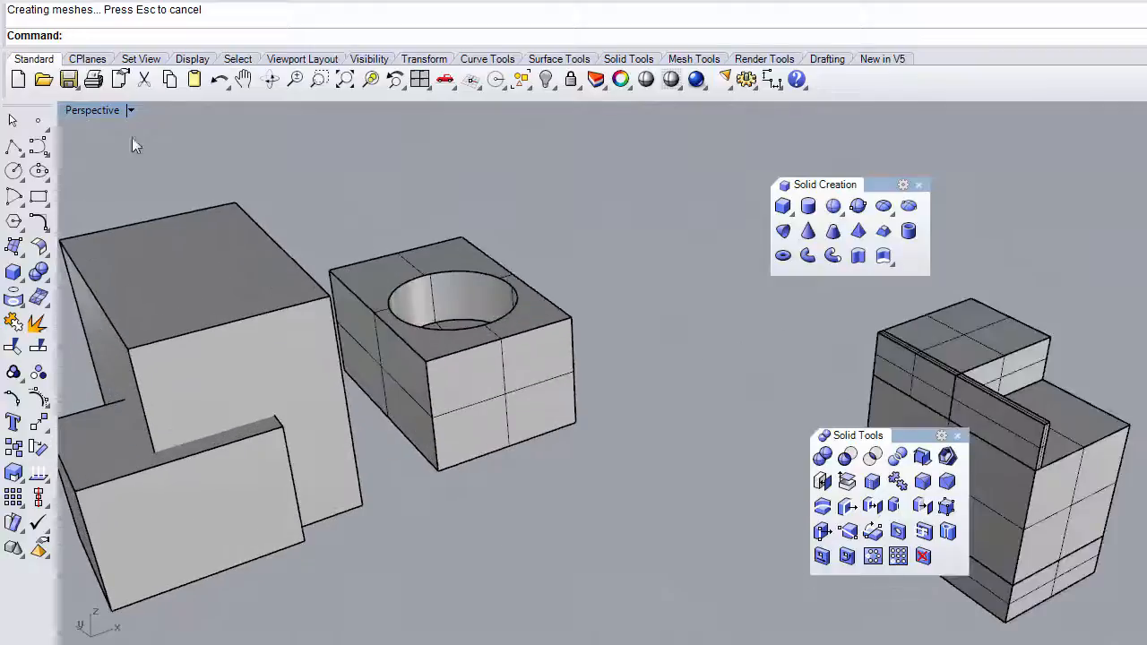
left_click(129, 111)
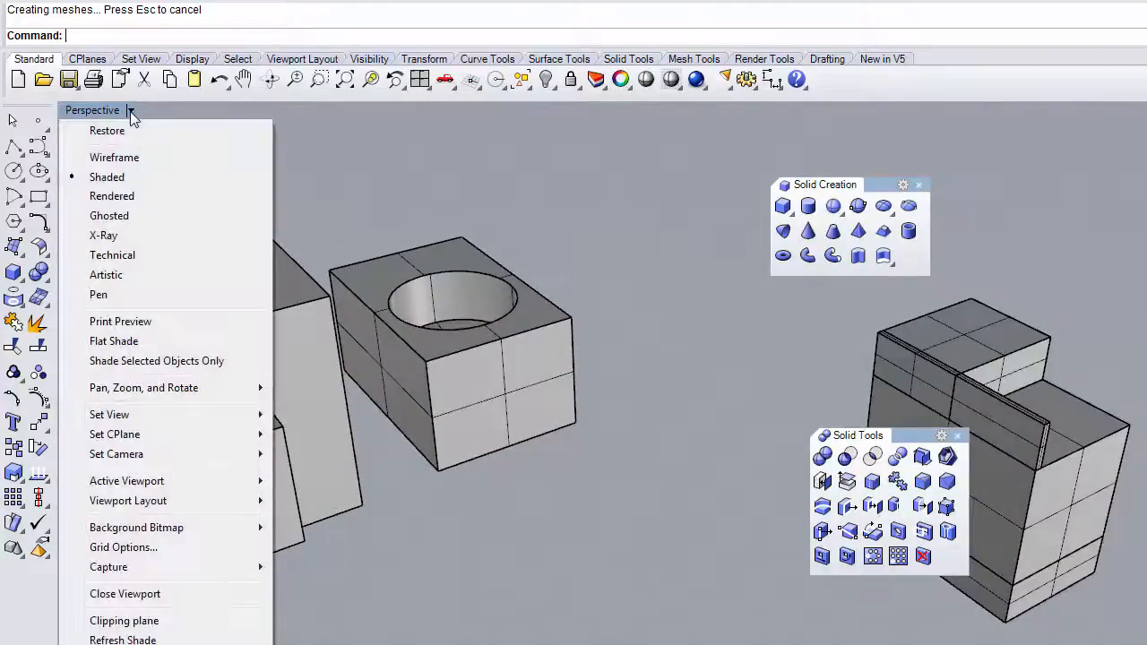
left_click(120, 217)
scroll(124, 300, "down", 3)
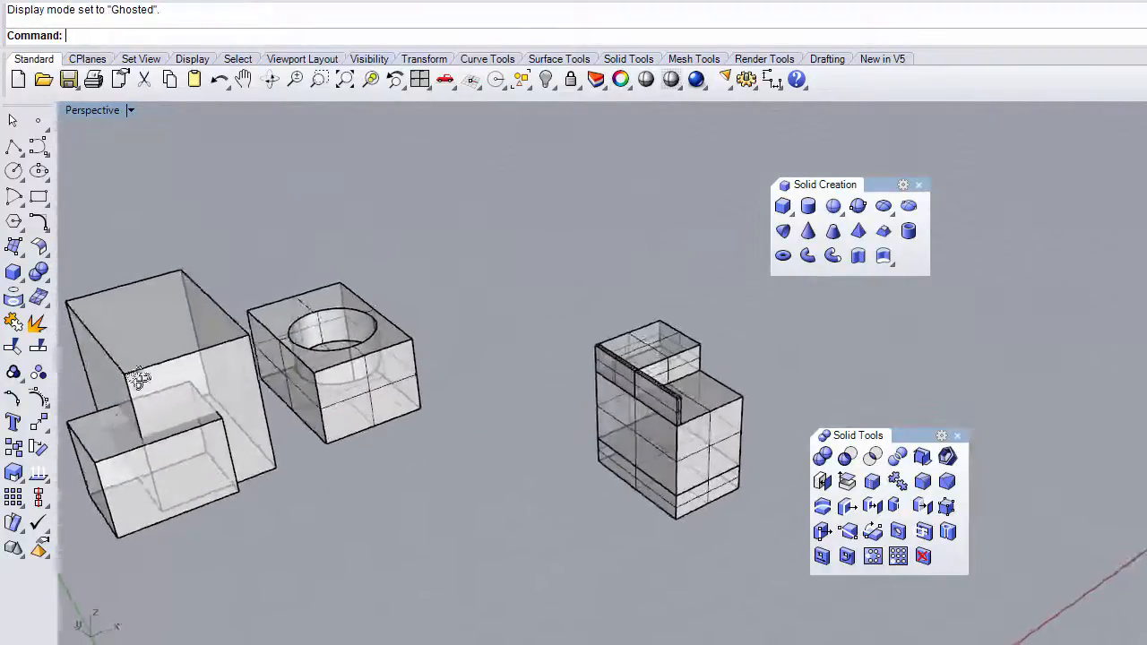
scroll(117, 422, "up", 5)
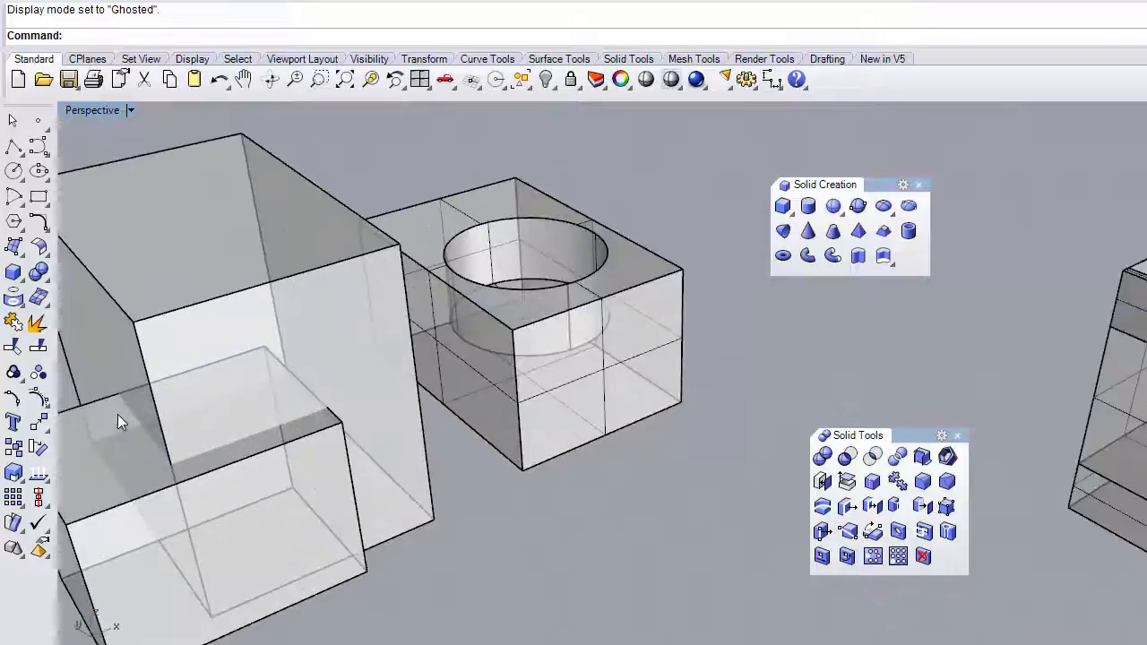
Merge the two overlapping boxes into one solid with Boolean Union and return the viewport to Shaded display
left_click(822, 456)
left_click(225, 524)
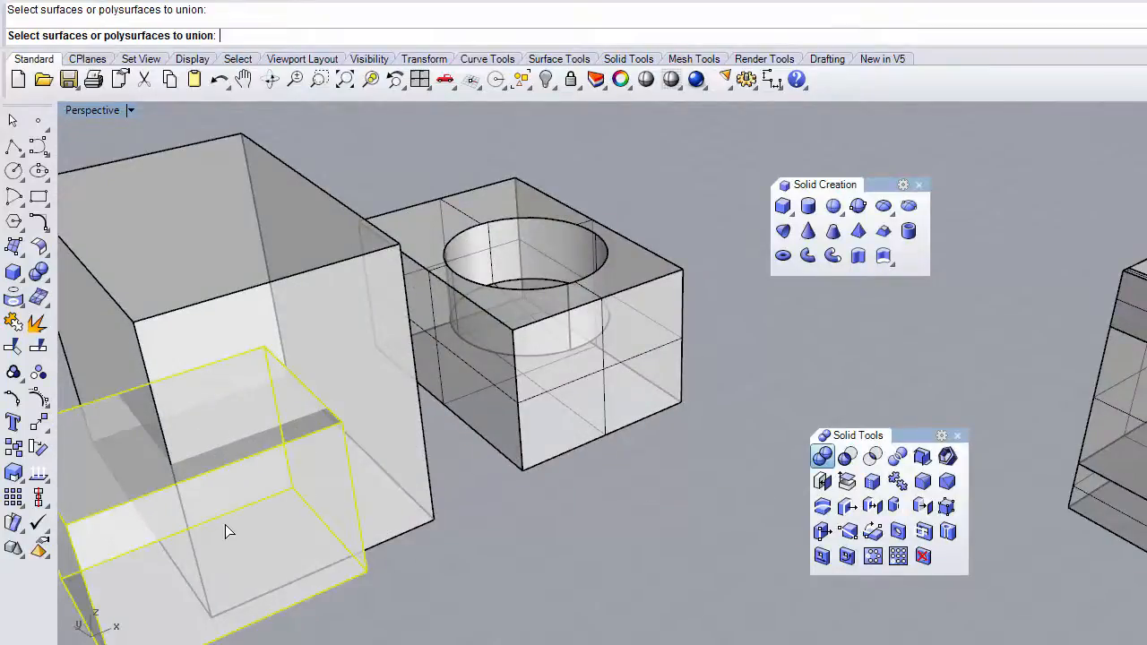
left_click(277, 288)
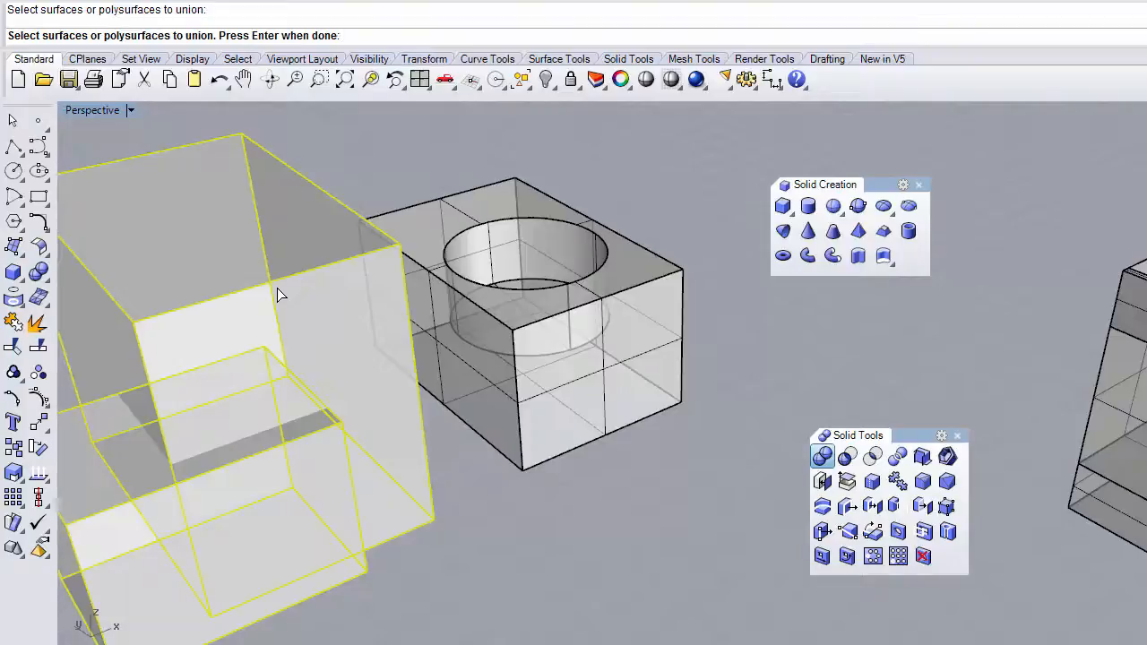
key("Return")
scroll(277, 287, "down", 5)
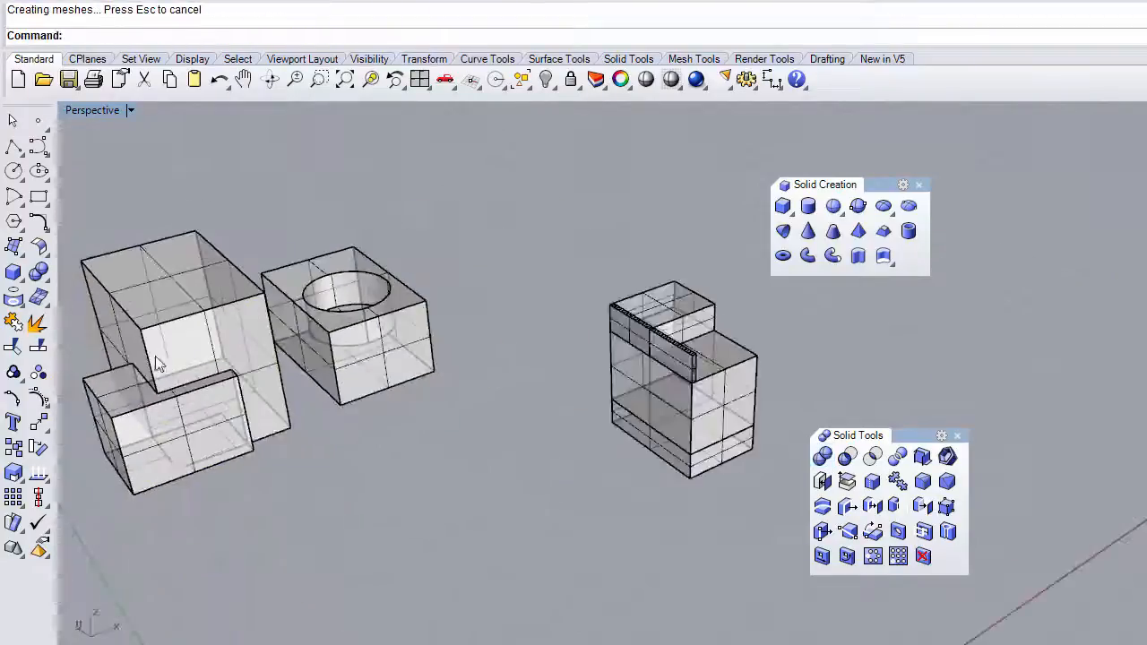
right_click_drag(240, 381, 165, 505)
scroll(165, 506, "up", 4)
scroll(165, 505, "down", 4)
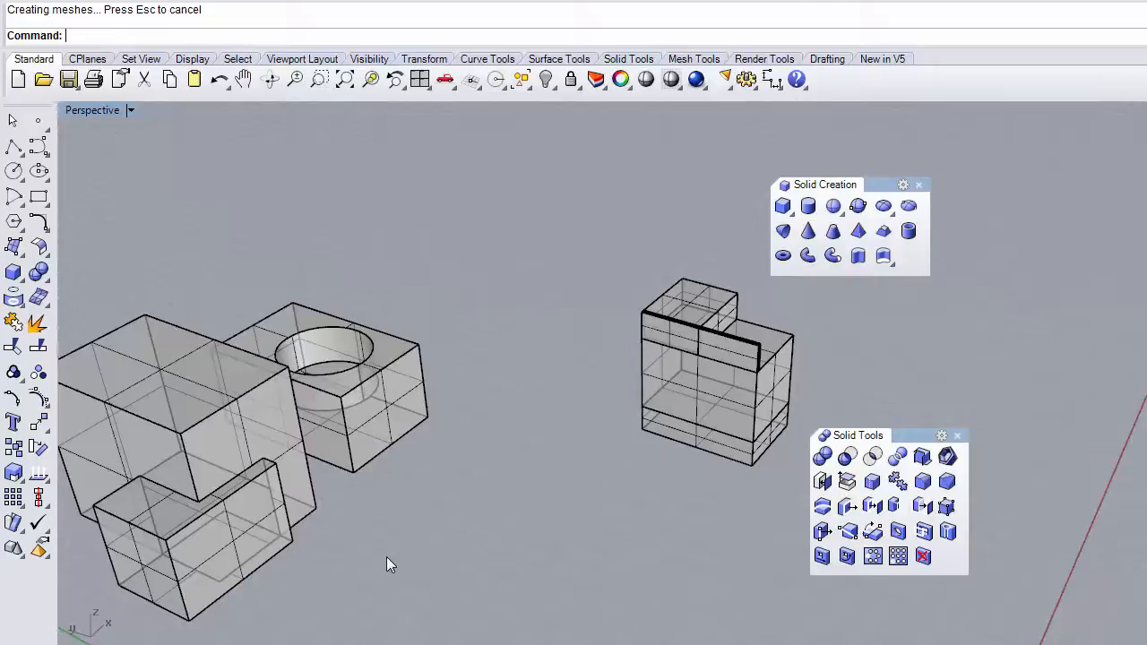
left_click(130, 111)
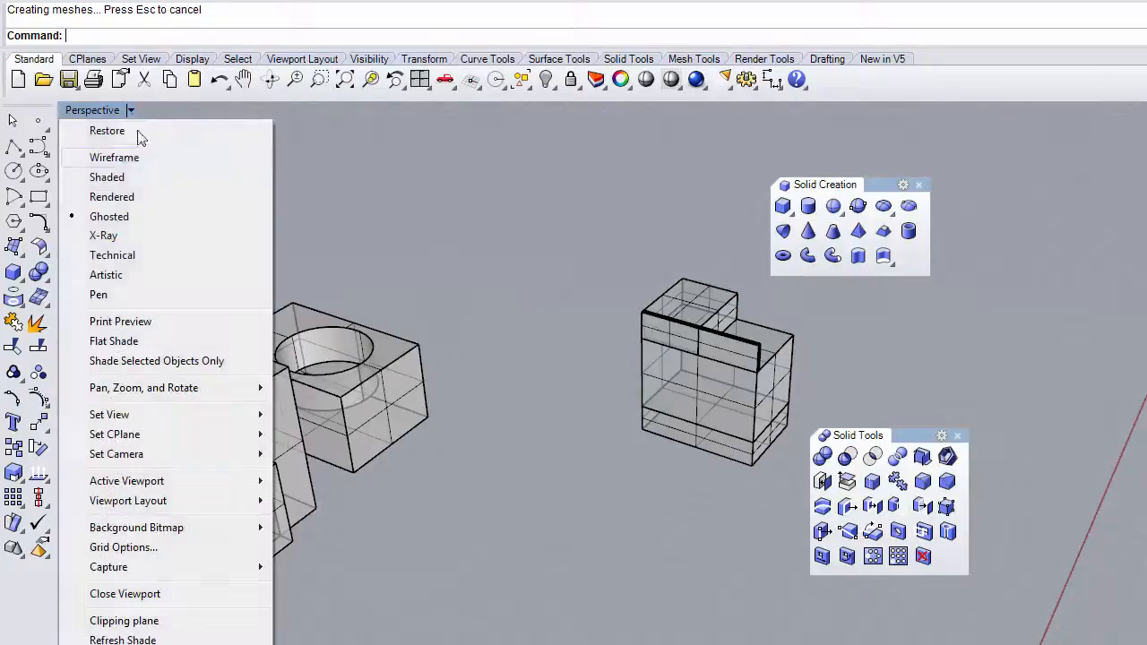
left_click(116, 179)
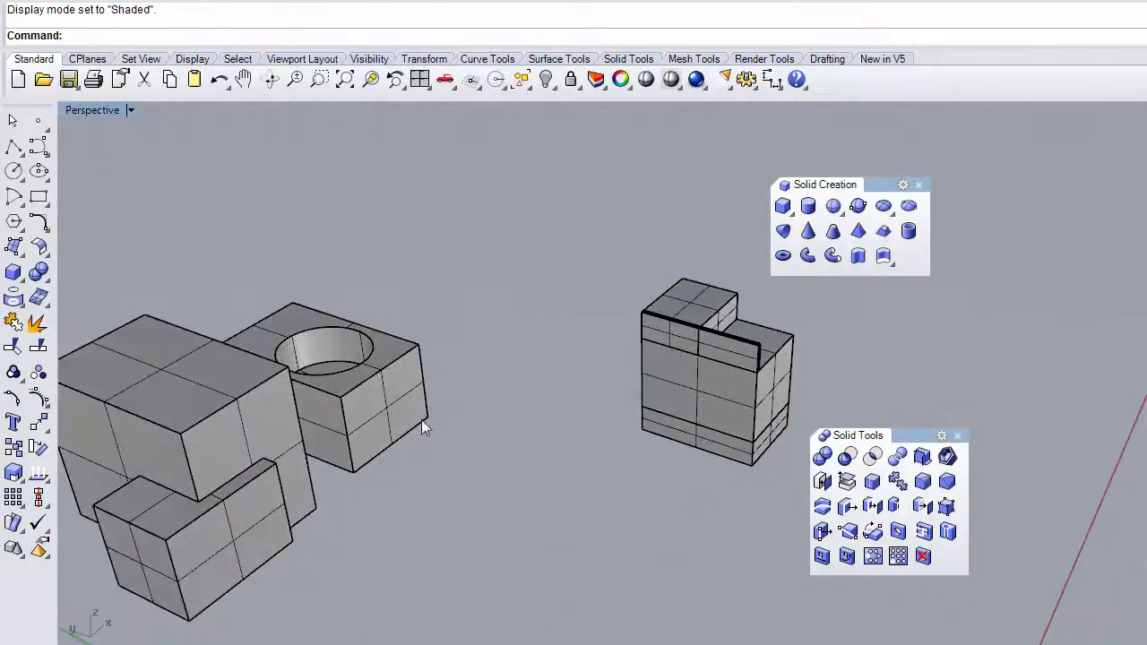
Create a roughly cubic solid box in the empty space between the holed box and the stepped solid
left_click(13, 273)
left_click(476, 531)
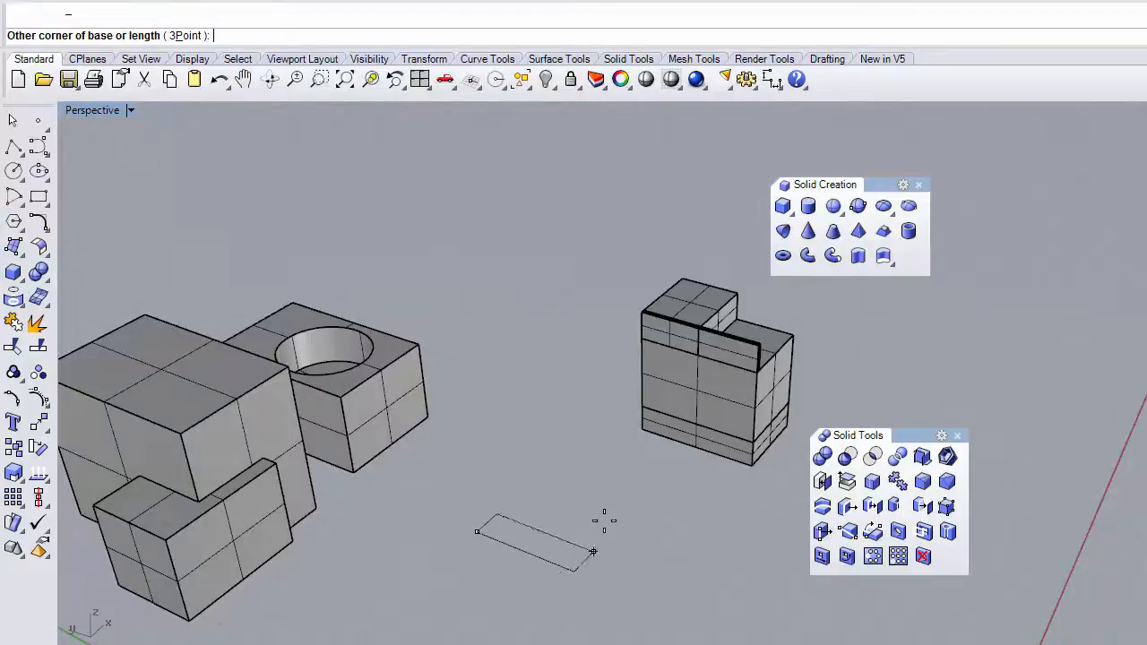
left_click(627, 518)
left_click(553, 405)
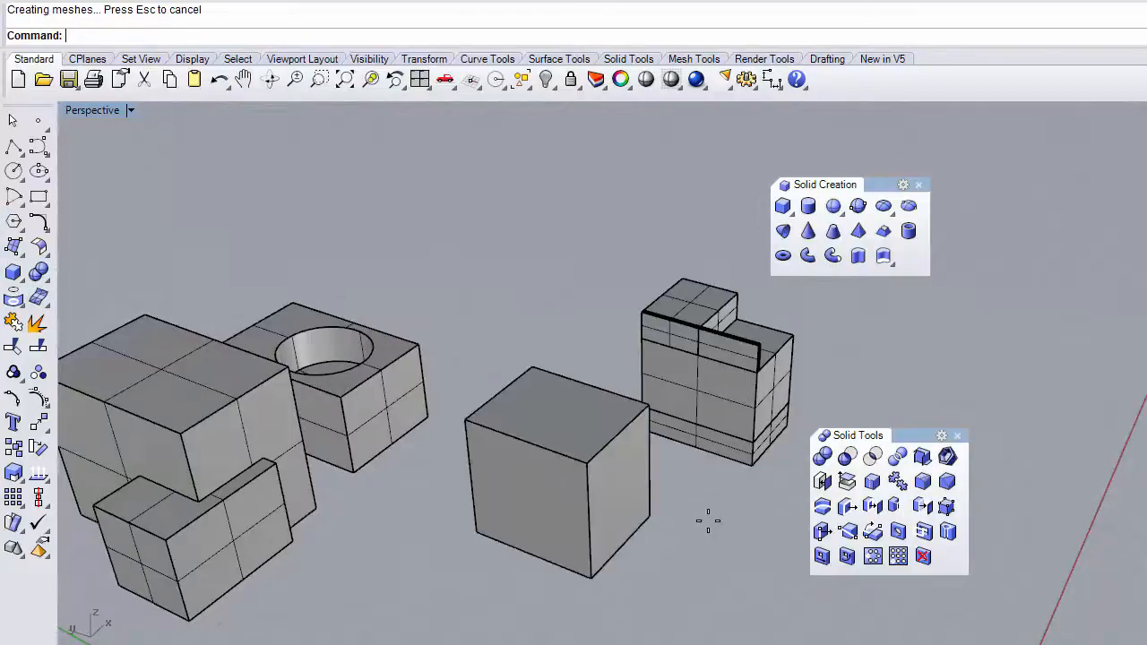
Try shelling the new box with a thickness of 20, removing its upper face
scroll(699, 522, "up", 3)
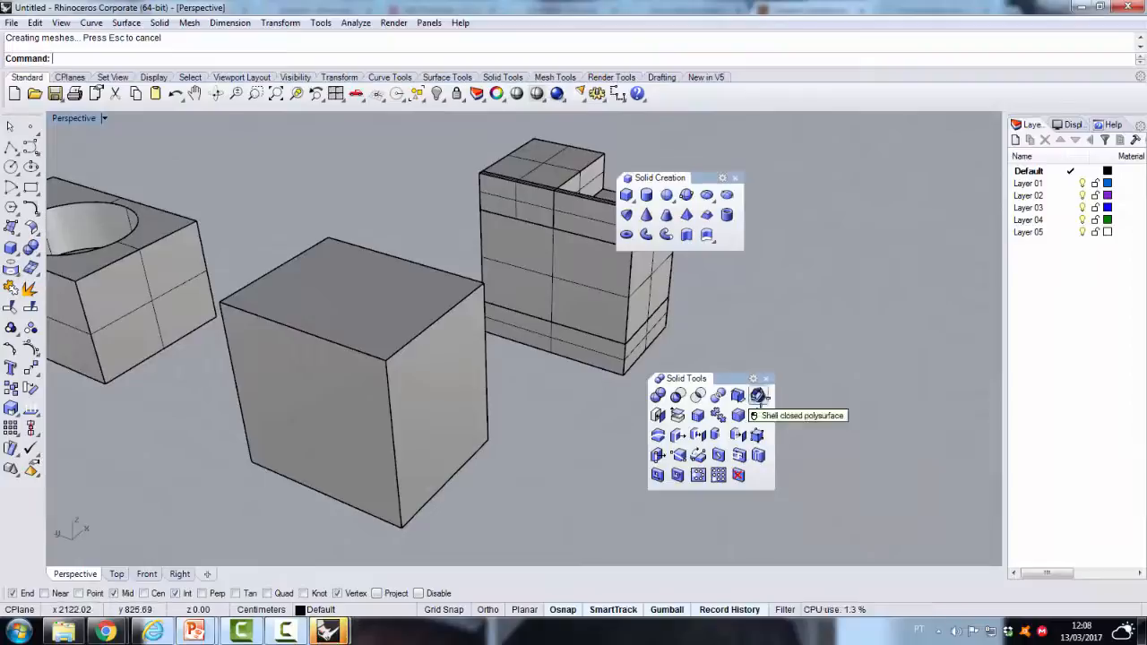
left_click(759, 397)
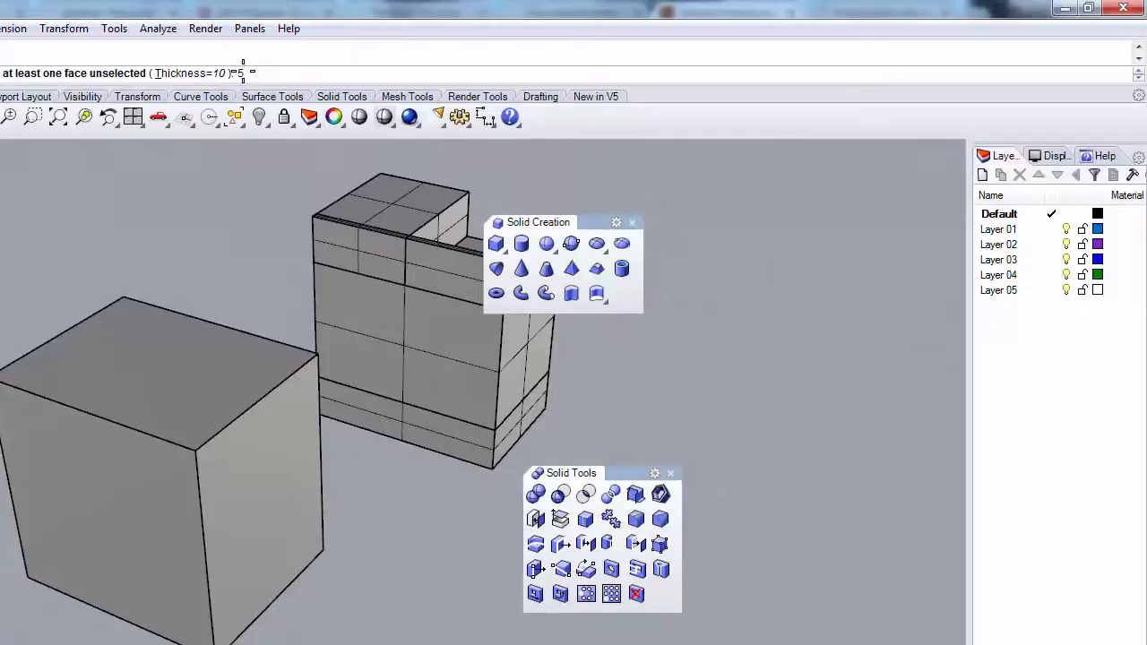
key("Return")
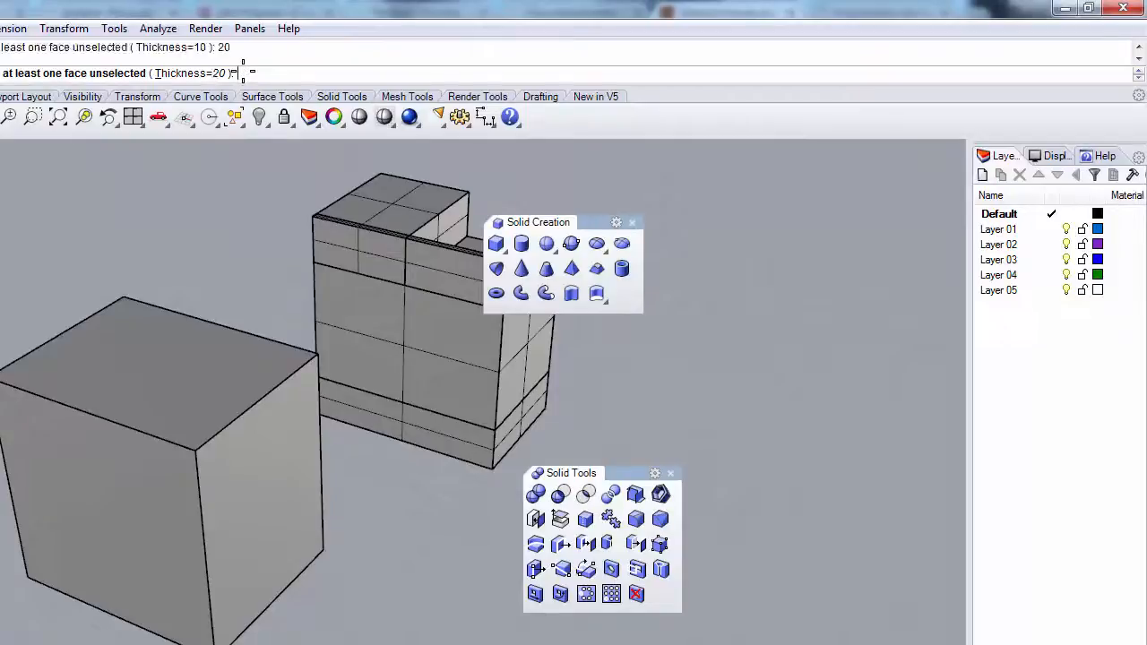
left_click(168, 370)
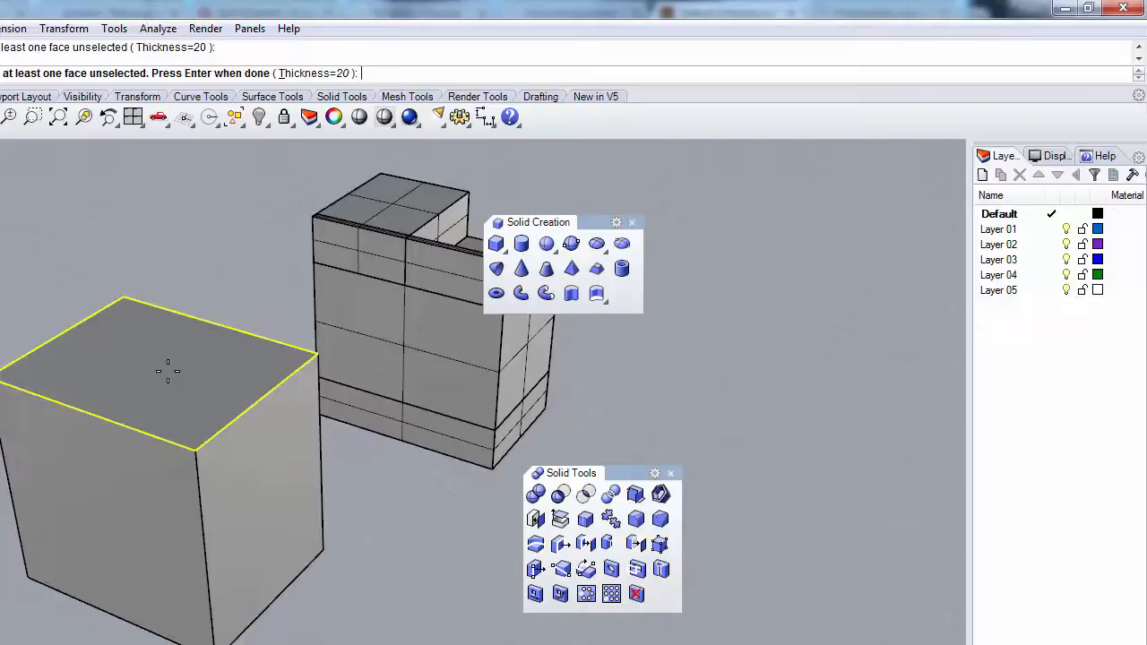
key("Return")
mouse_move(144, 345)
right_mouse_down()
mouse_move(167, 457)
mouse_move(155, 363)
right_mouse_up()
key("ctrl+z")
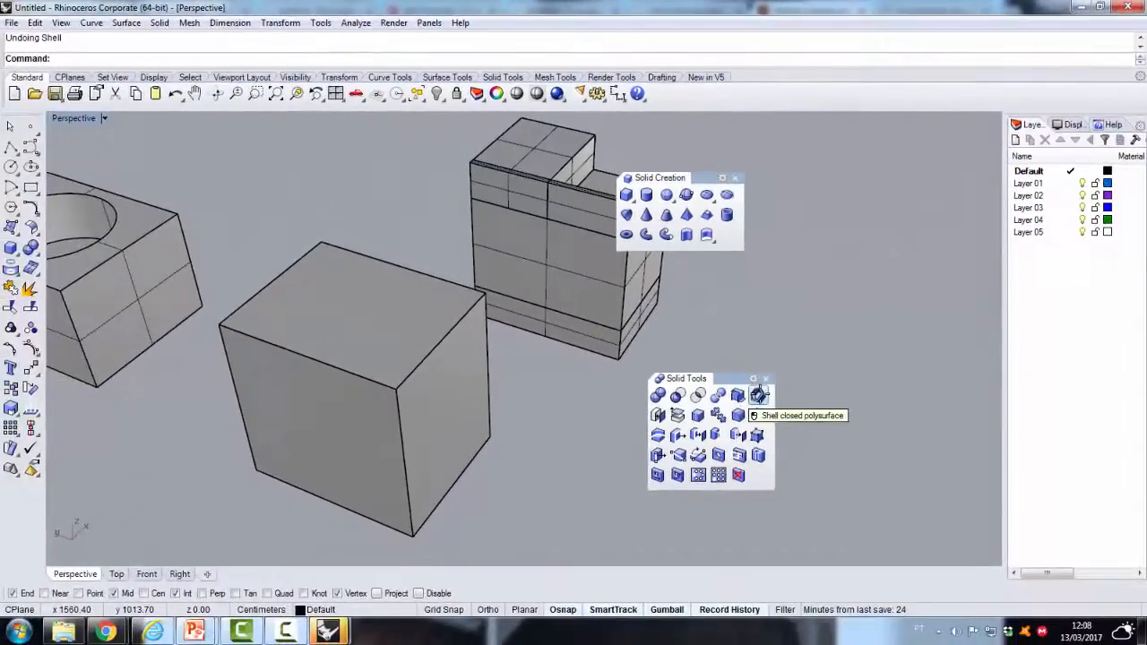
left_click(758, 396)
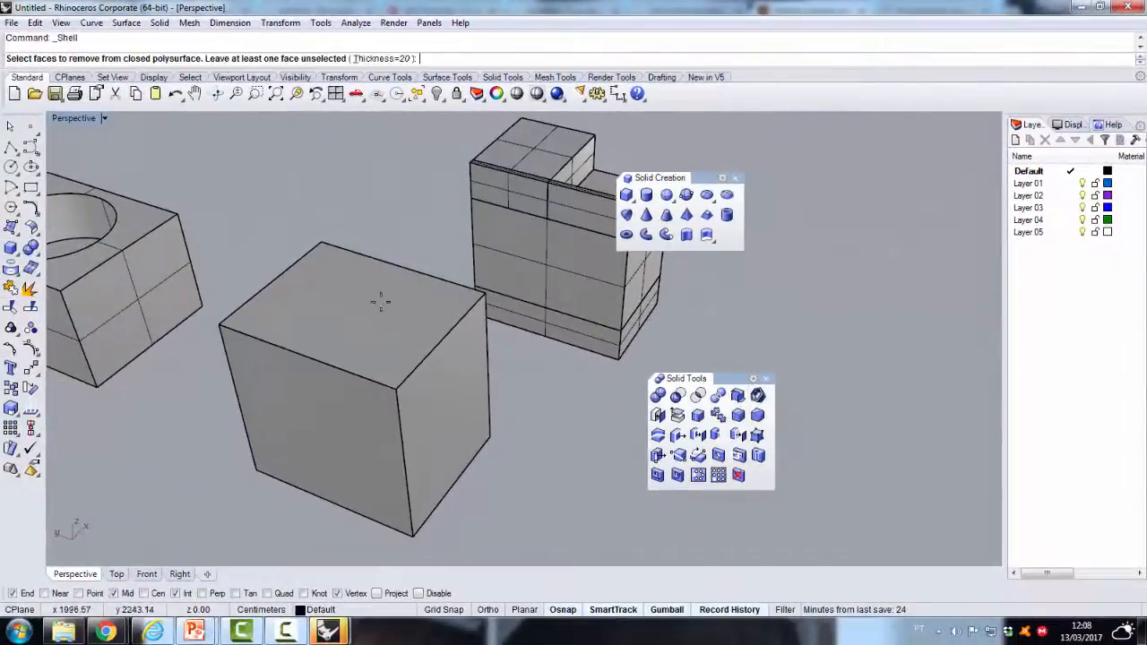
left_click(379, 302)
right_click_drag(440, 435, 356, 378)
left_click(358, 379)
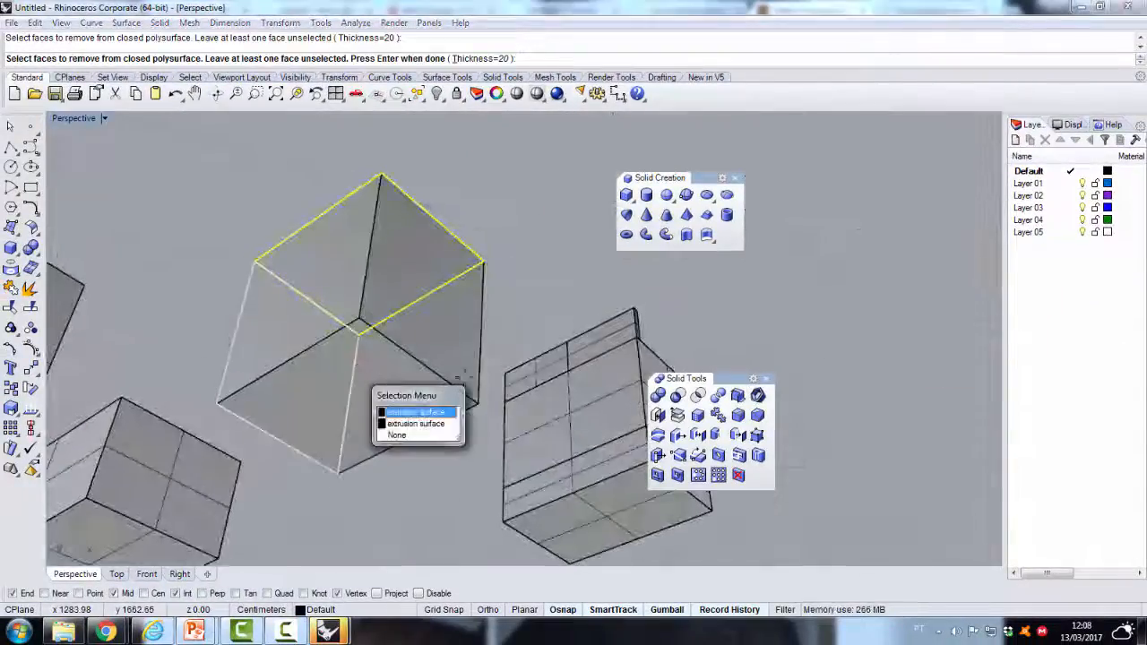
left_click(430, 420)
right_click_drag(430, 420, 450, 441)
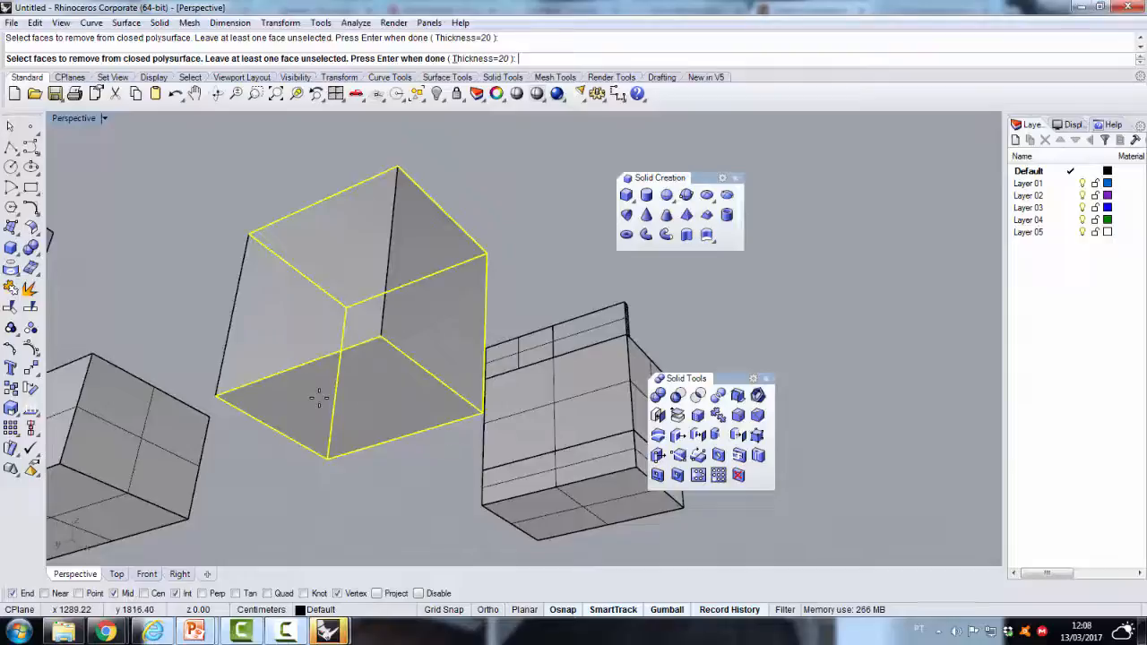
right_click_drag(368, 404, 170, 506)
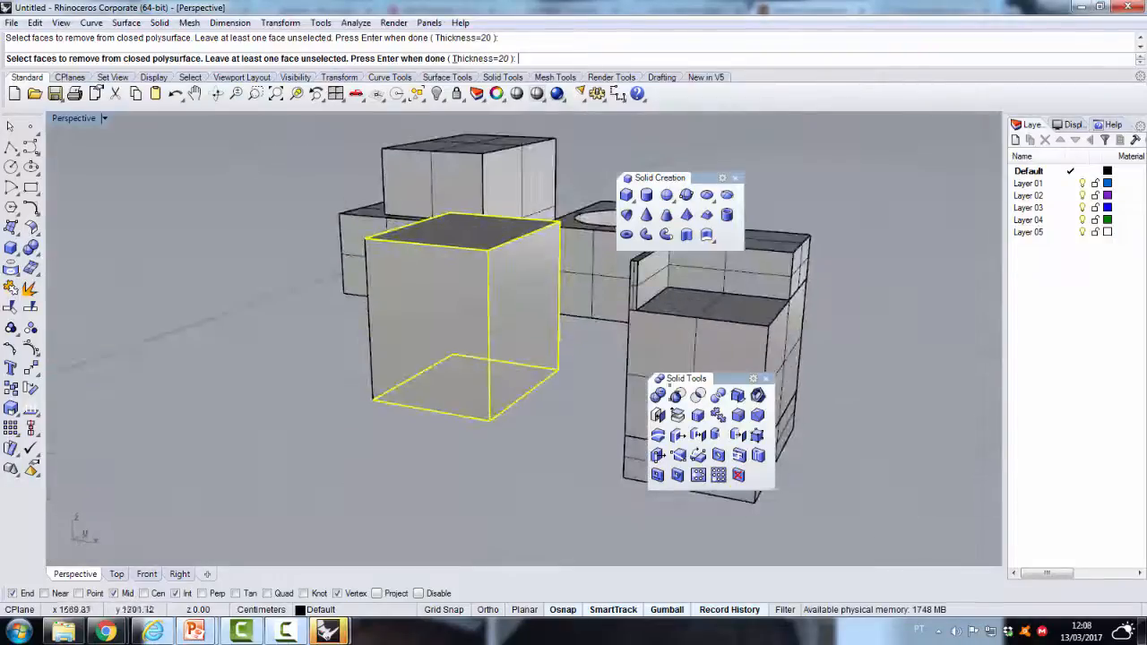
key("Escape")
Try shelling the box with a thickness of 20, opening only its upper face, and undo the Shell
left_click(758, 395)
left_click(494, 262)
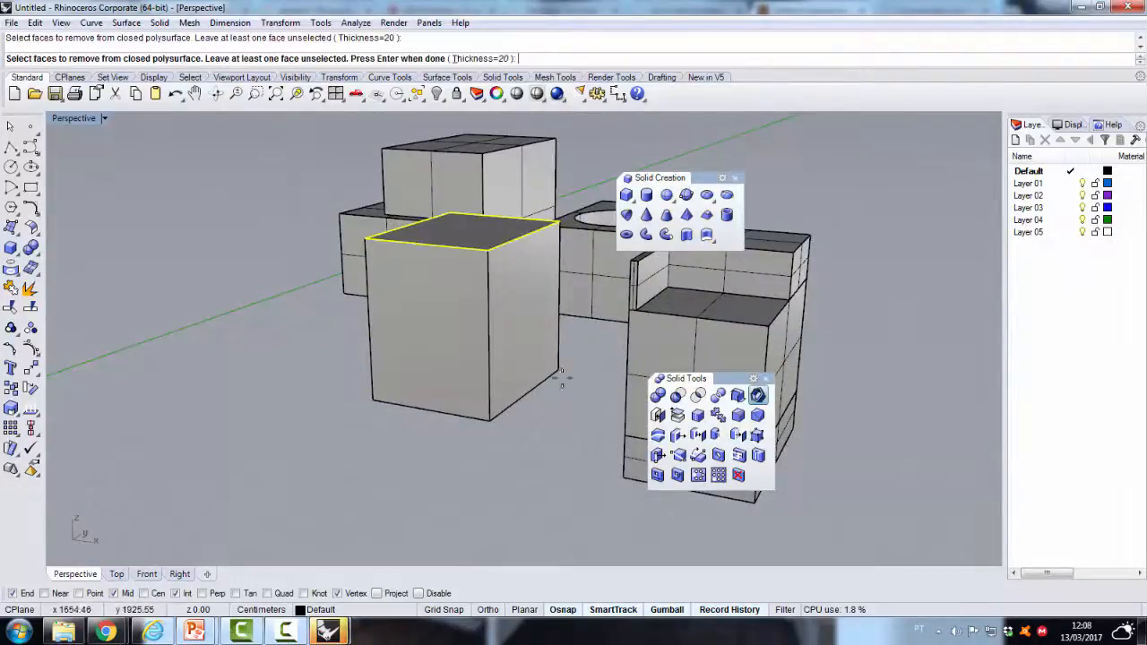
right_click_drag(561, 377, 535, 327)
key("Return")
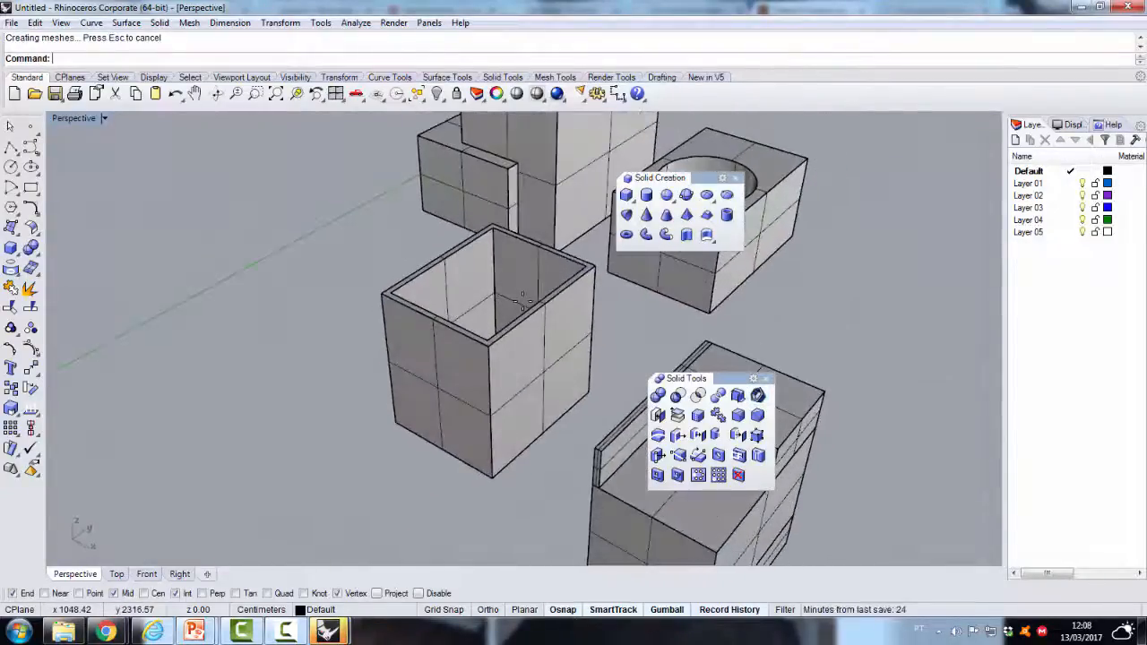
key("ctrl+z")
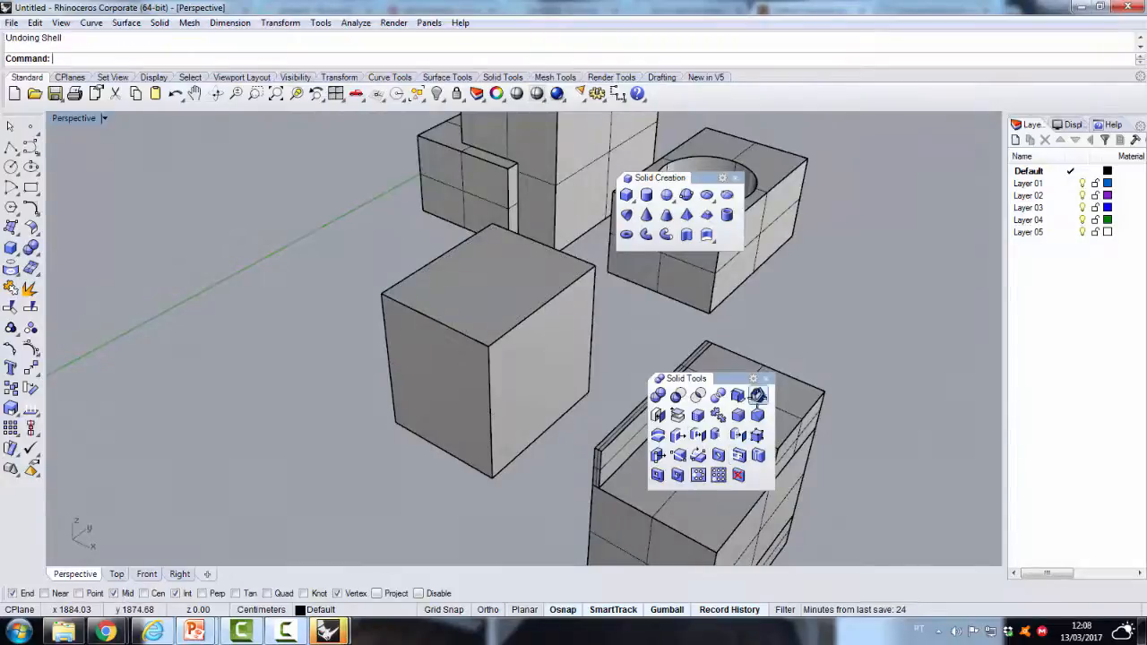
Shell the merged two-box solid and the separate box together with a thickness of 20, removing the upper face of each
left_click(759, 396)
right_click_drag(374, 351, 430, 239)
left_click(492, 132)
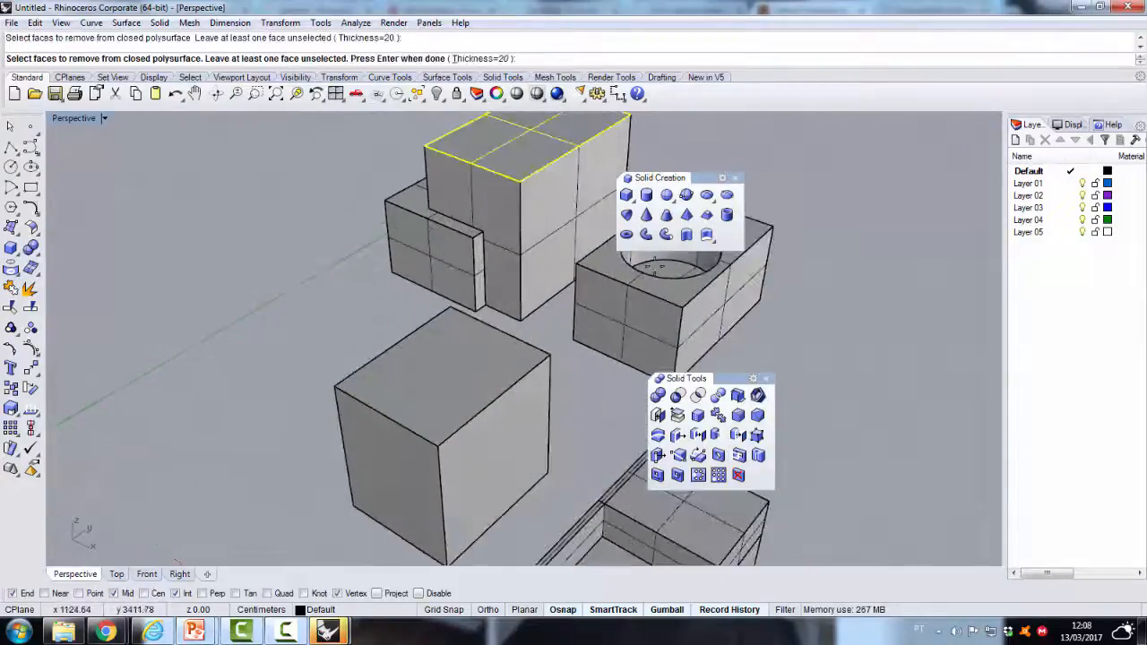
left_click(437, 381)
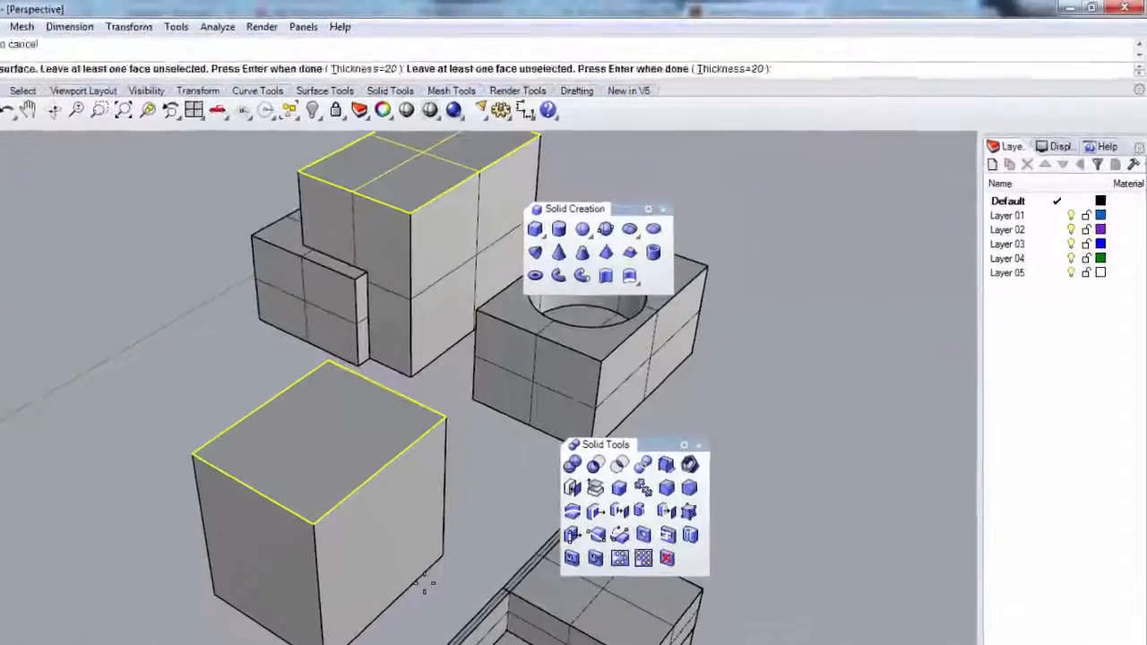
key("Return")
Create a solid truncated cone, wider at its top than at its base, in the free space beside the shelled merged solid
right_click_drag(392, 280, 392, 177)
scroll(392, 178, "down", 8)
scroll(392, 177, "up", 6)
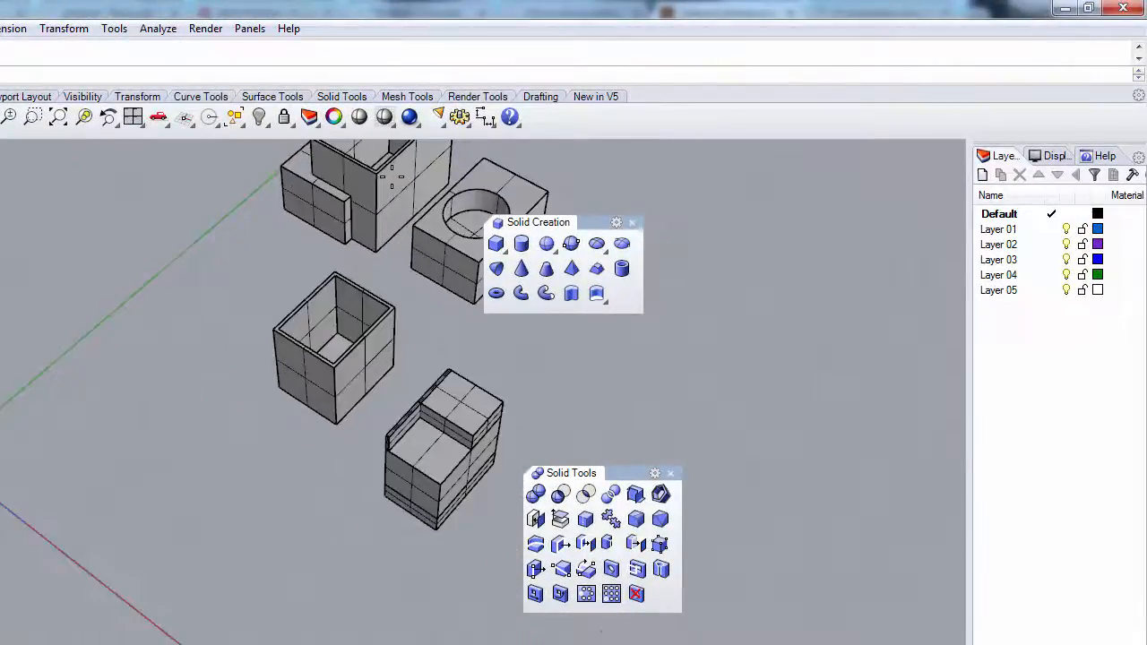
scroll(277, 254, "down", 3)
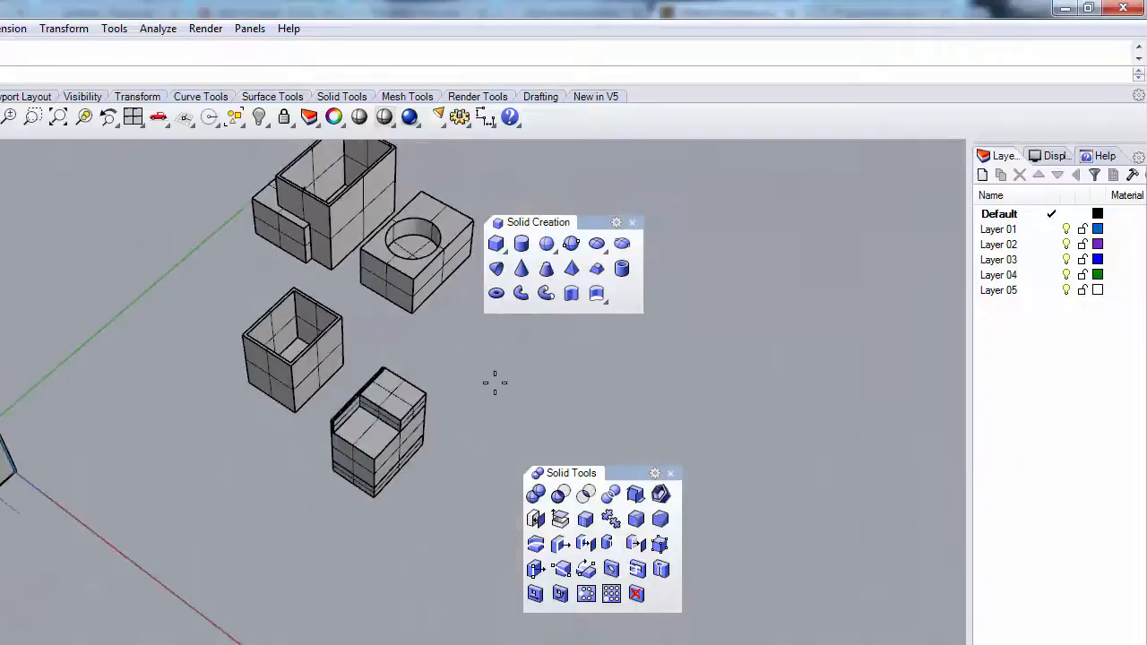
right_click_drag(495, 383, 127, 492)
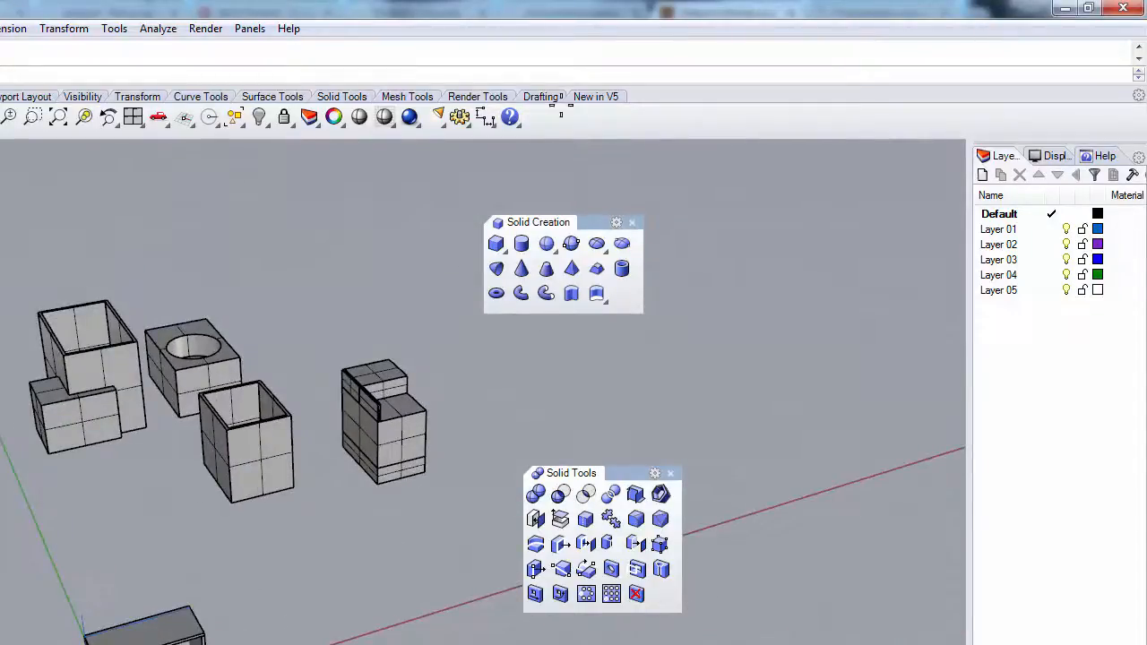
left_click(546, 268)
left_click(0, 547)
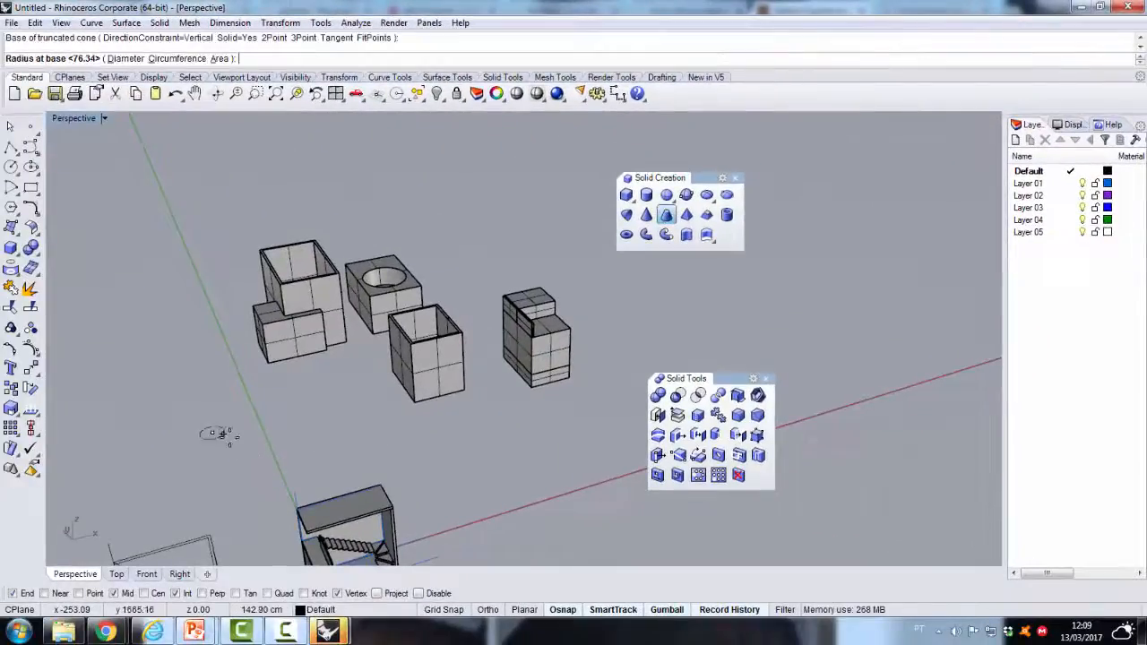
left_click(271, 434)
left_click(201, 377)
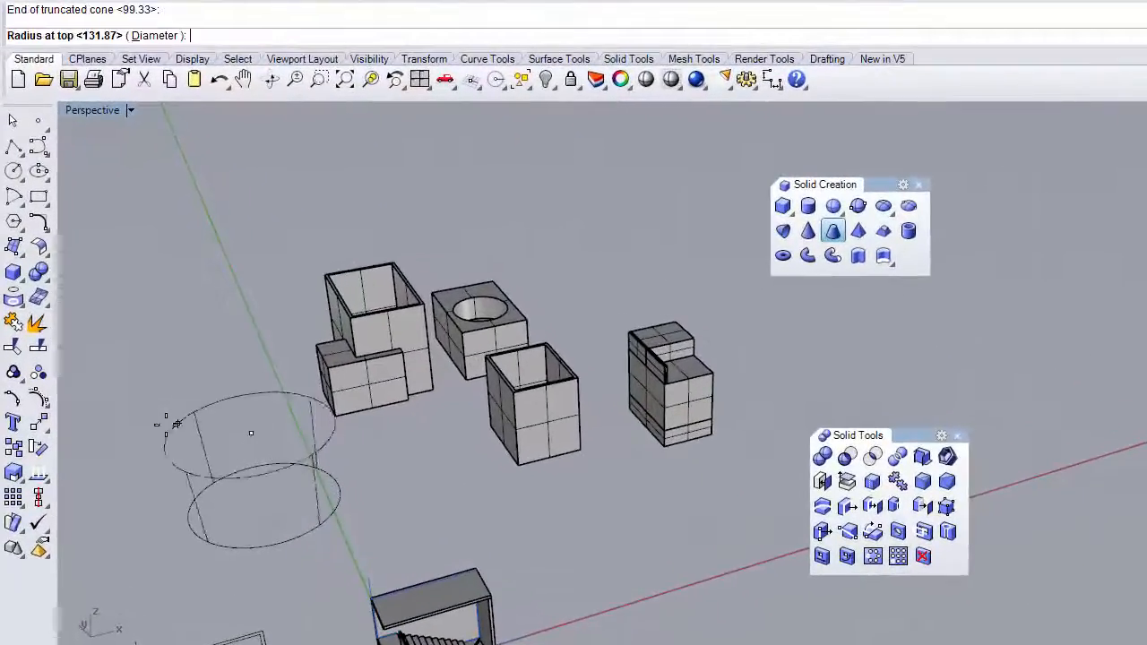
left_click(166, 423)
Shell the truncated cone with a thickness of 20, removing its upper face, and inspect the hollow inside
left_click(947, 457)
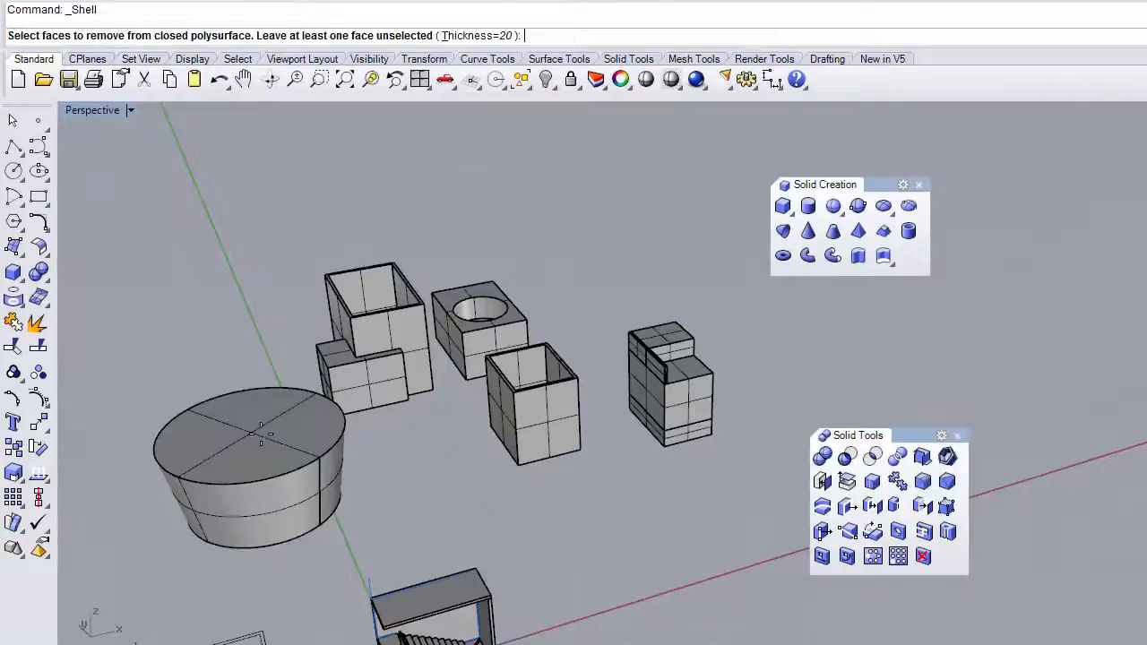
left_click(268, 440)
key("Return")
scroll(218, 430, "up", 5)
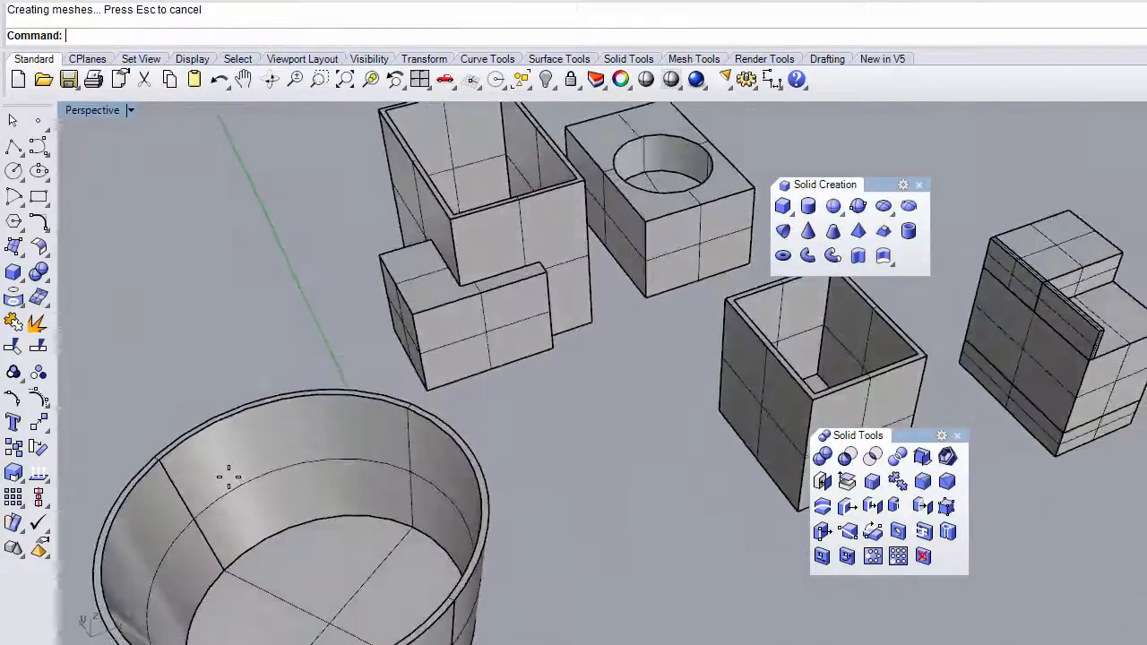
scroll(269, 528, "down", 4)
scroll(305, 573, "up", 6)
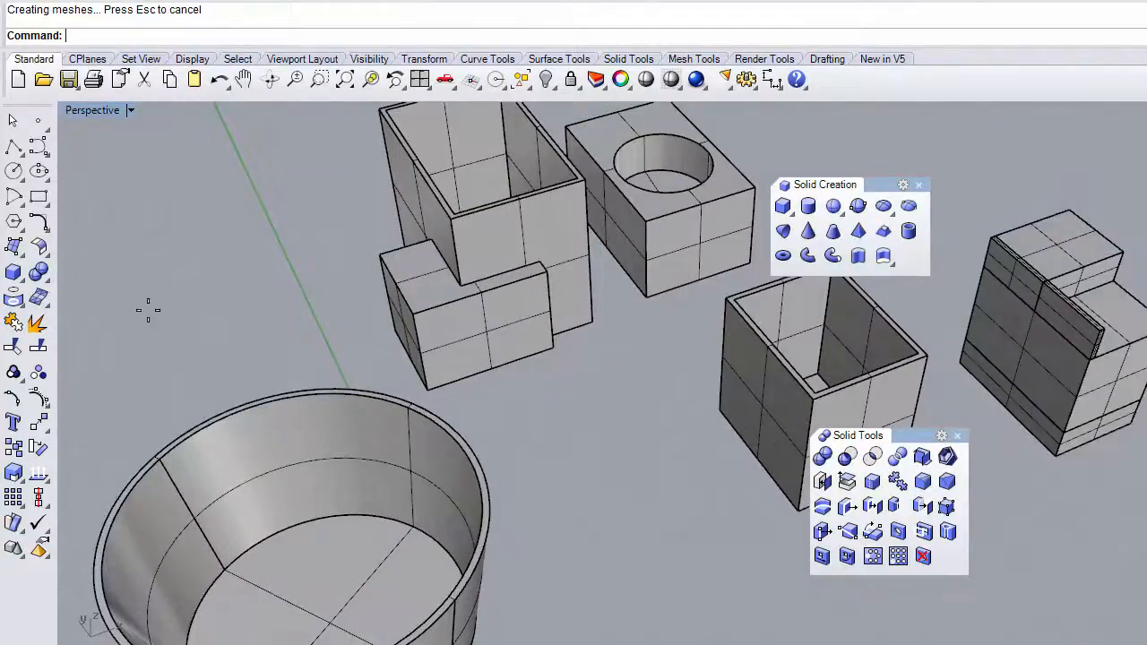
Set the Perspective viewport to Rendered display and examine the hollow solids from above
left_click(130, 110)
left_click(118, 194)
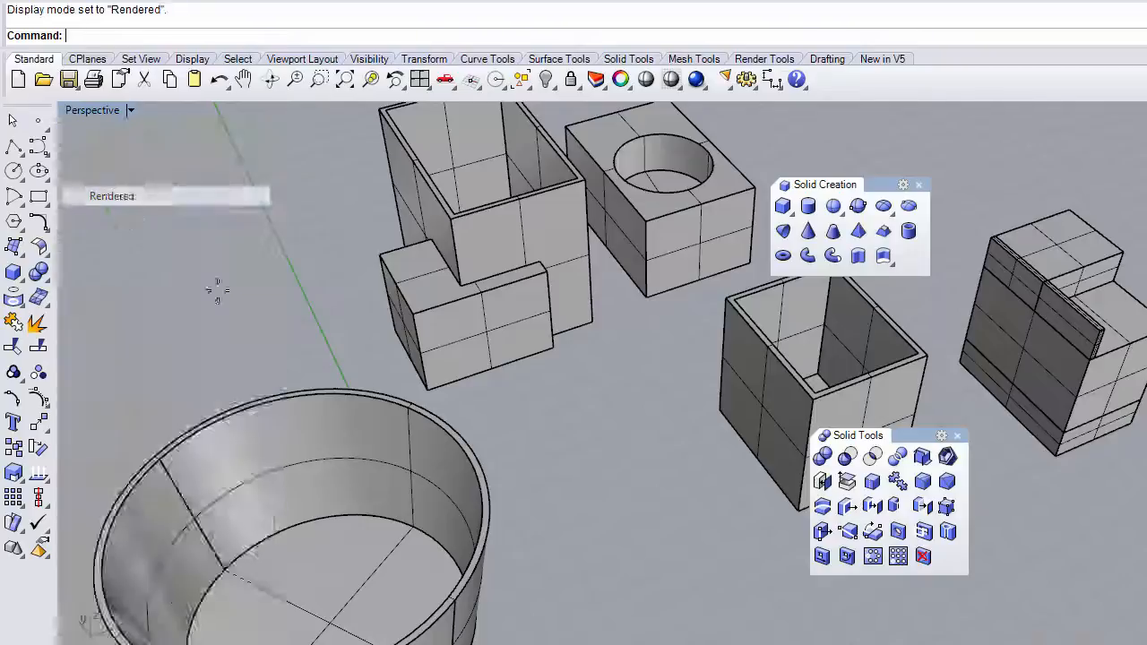
scroll(448, 460, "down", 3)
right_click_drag(450, 460, 372, 566)
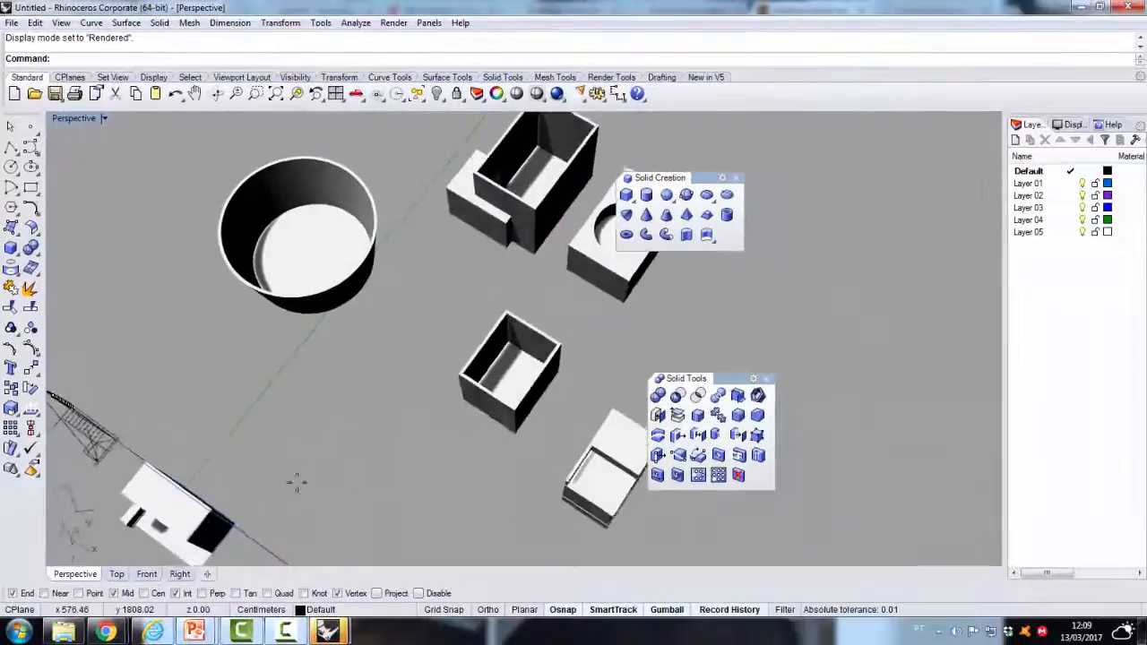
right_click_drag(297, 484, 399, 428)
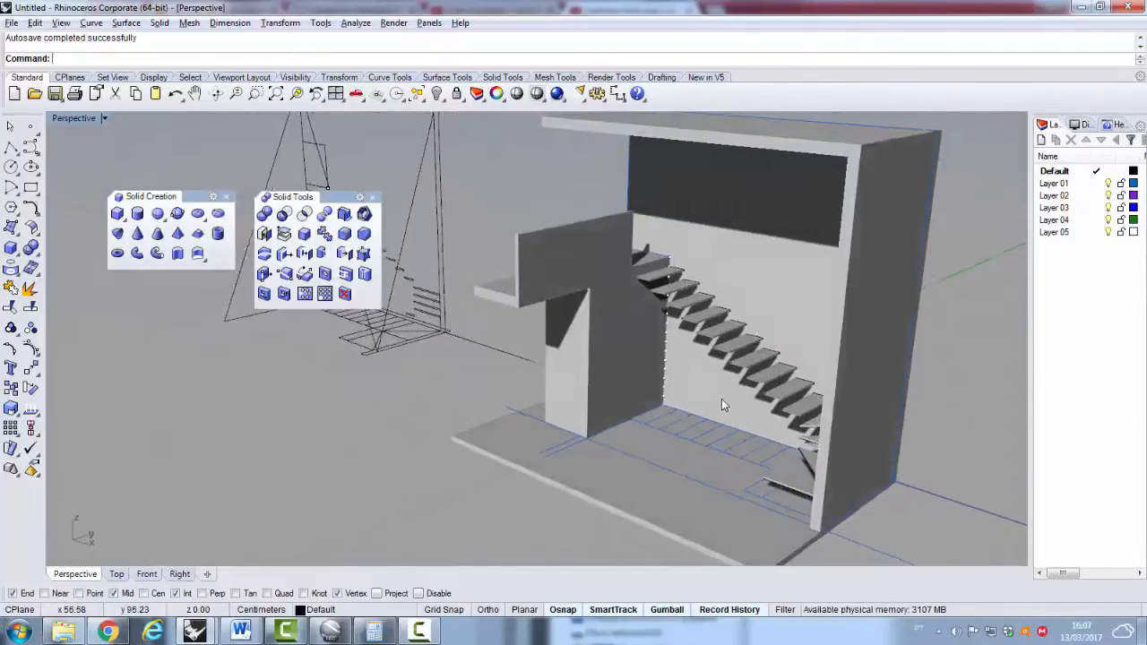
Examine the 3D staircase model, focusing on the straight flight and the winder treads with their profile curves
scroll(722, 405, "up", 2)
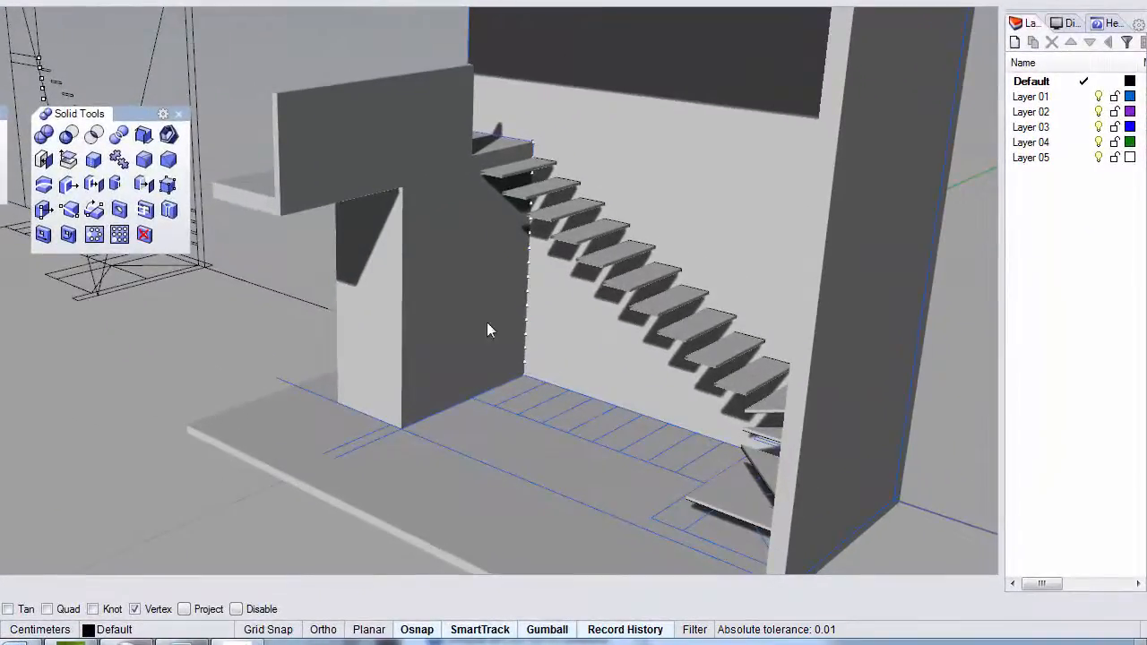
right_click_drag(487, 322, 702, 329)
scroll(774, 295, "up", 4)
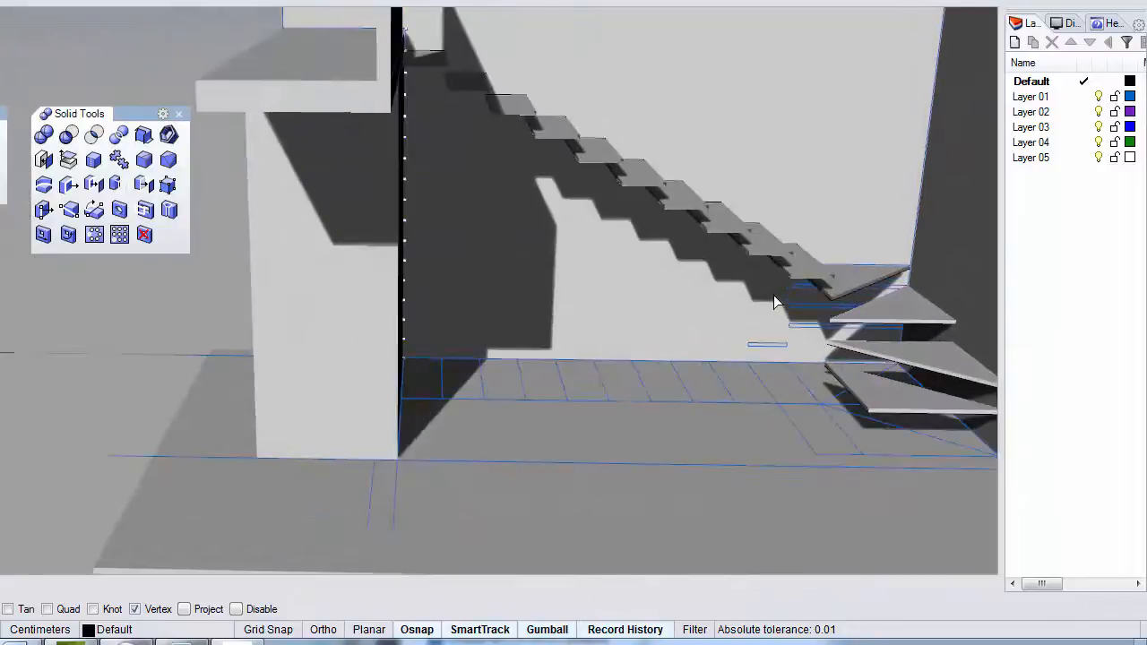
scroll(773, 295, "up", 2)
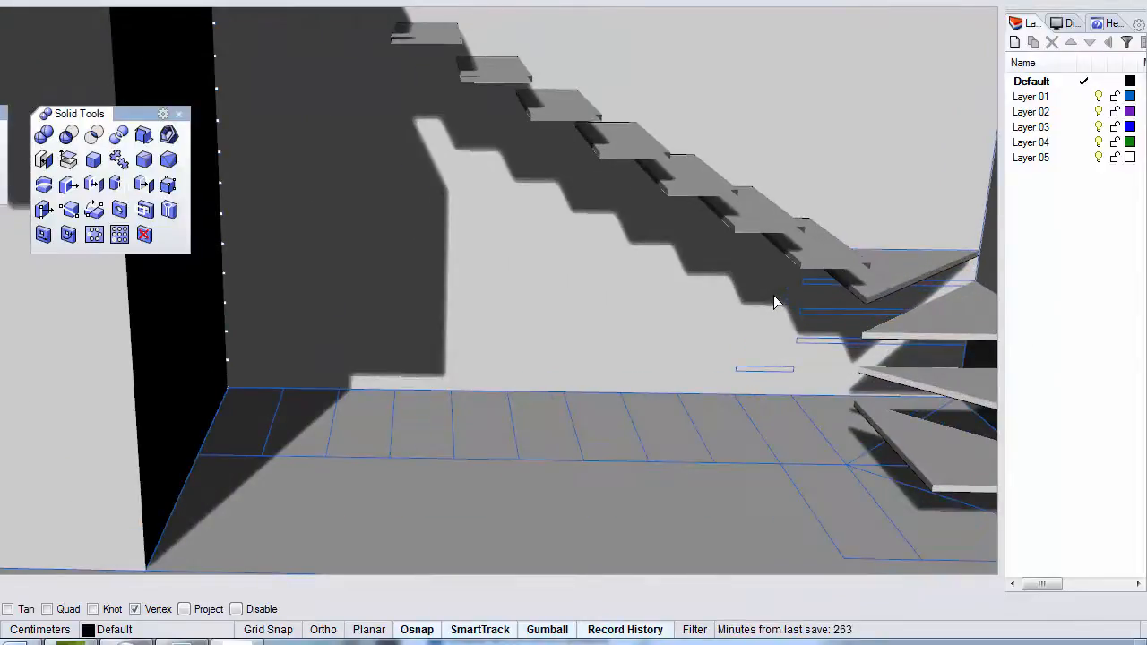